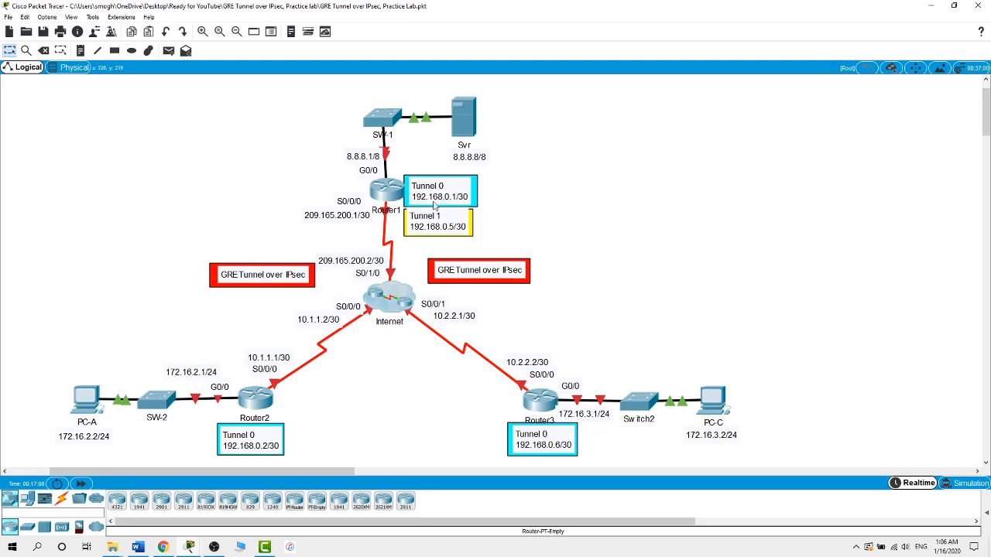
- Enter global configuration mode on Router1's command line and set its hostname to Router1
left_click(379, 206)
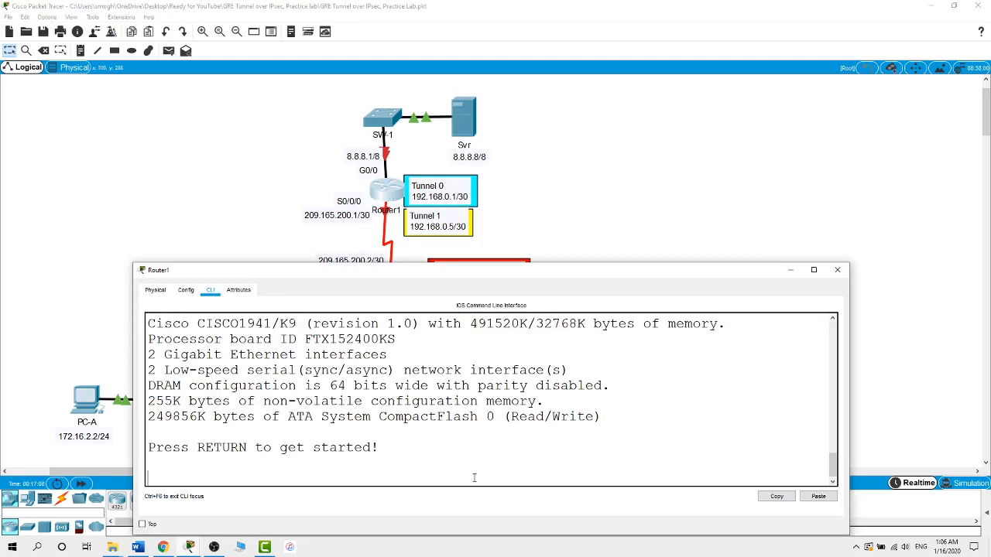
key("Return")
type("en")
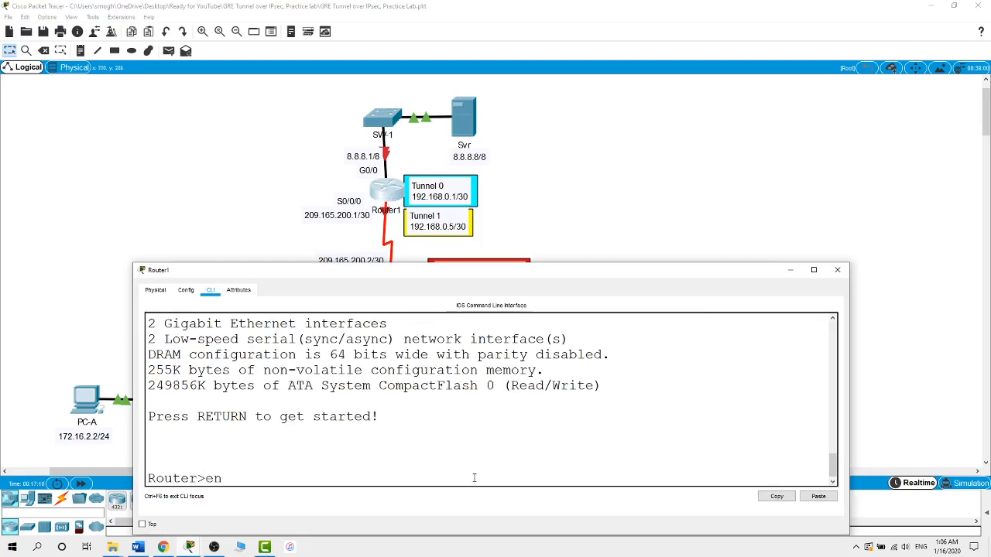
key("Return")
type("conf t")
key("Return")
type("h")
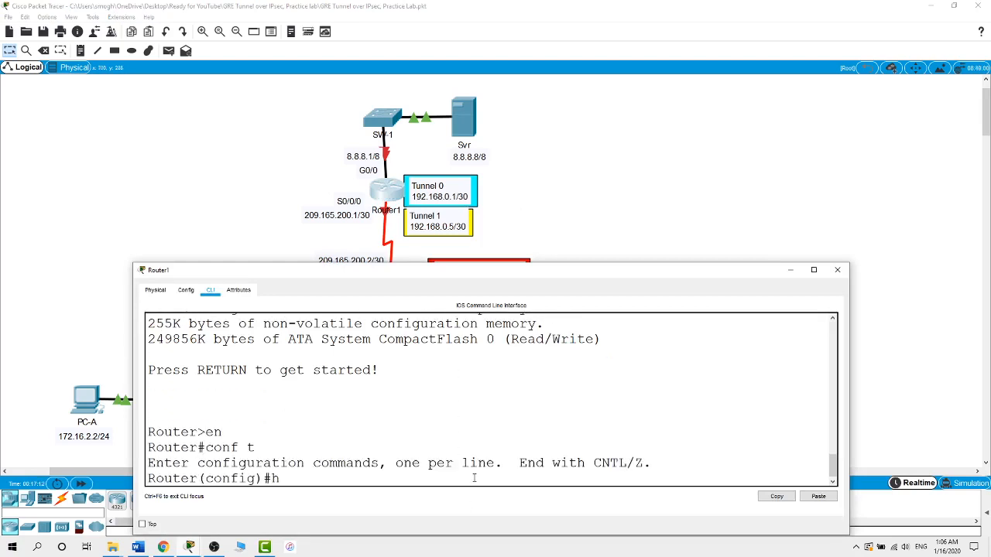
type("ostname Router")
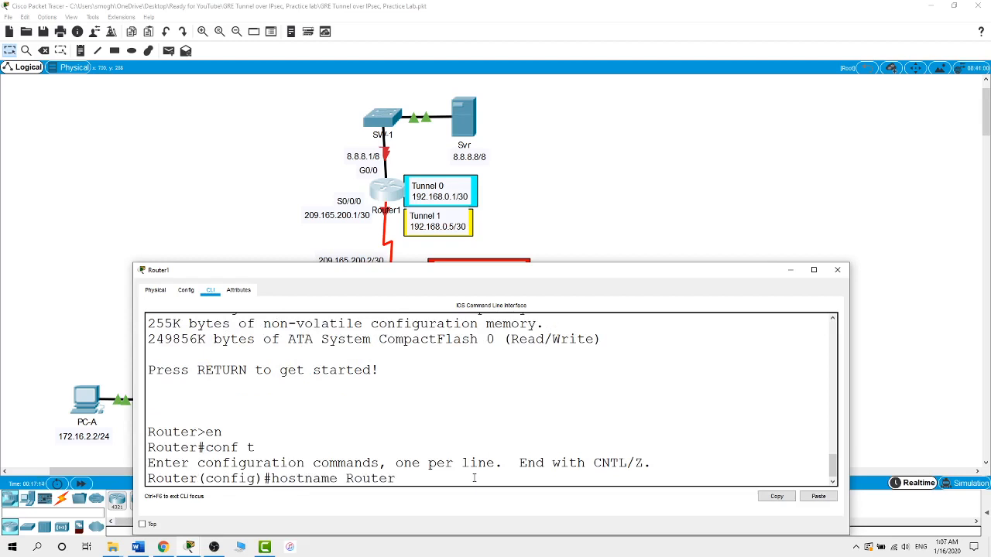
type("1")
key("Return")
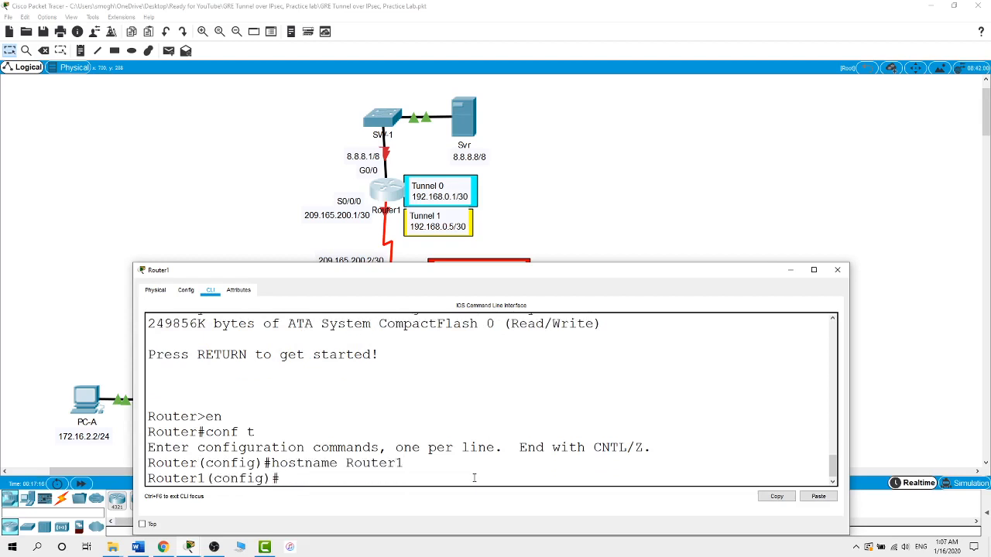
- Assign Router1's interface g0/0 the IP address 8.8.8.1 with mask 255.255.255.0 and enable the interface
left_click(621, 152)
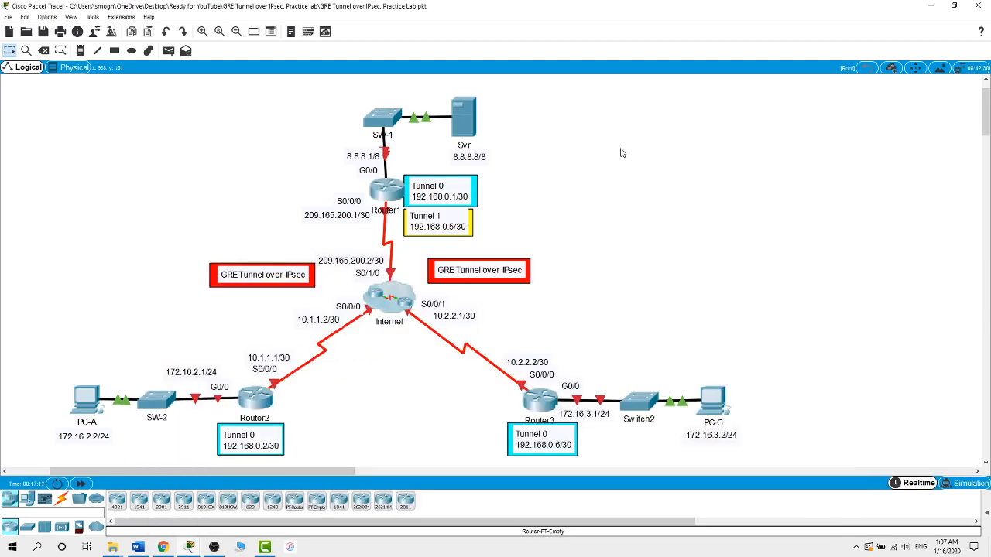
left_click(387, 196)
type("int g0/0")
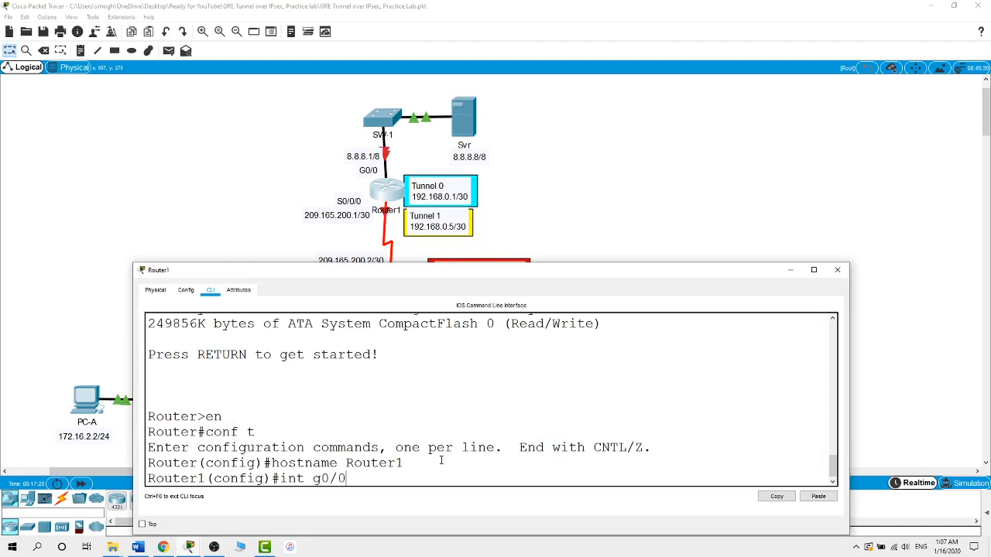
key("Return")
type("i")
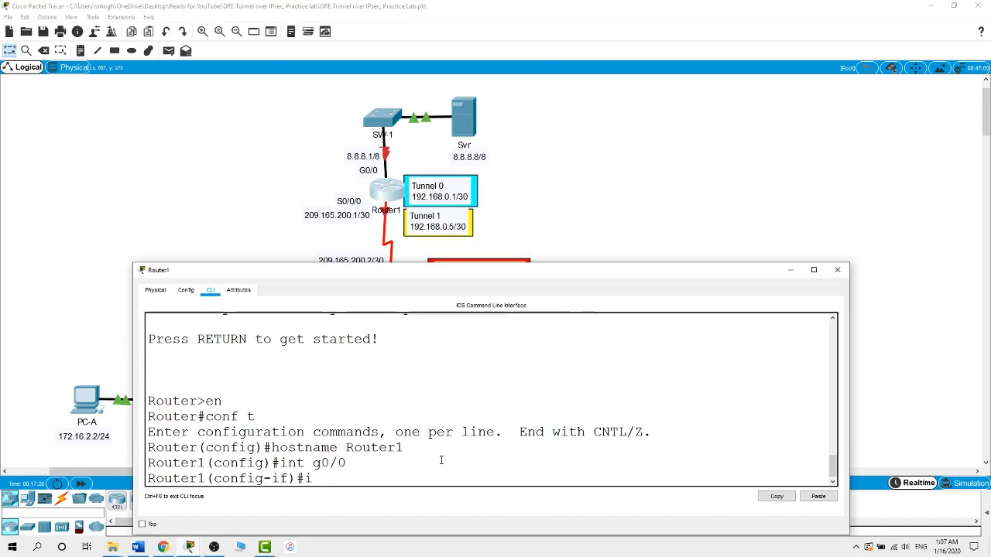
type("p address 8.8.8.8")
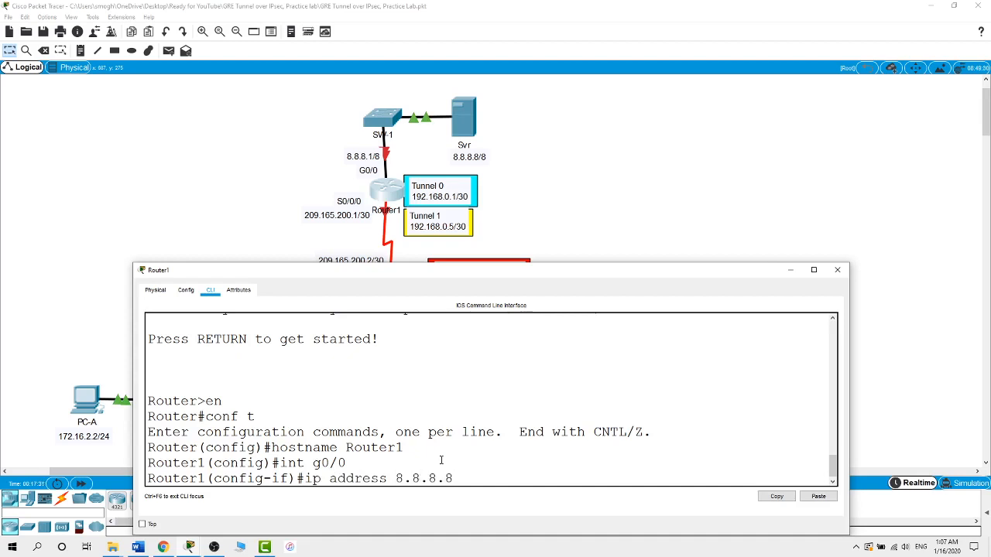
key("BackSpace")
type("1")
type(" 255.255.255.0")
key("Return")
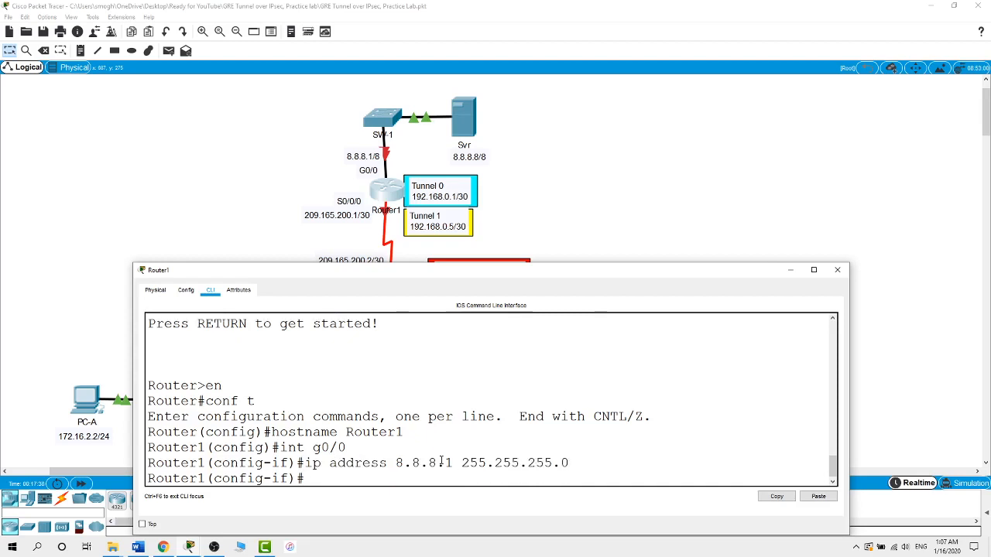
type("no shot")
key("Return")
key("Return")
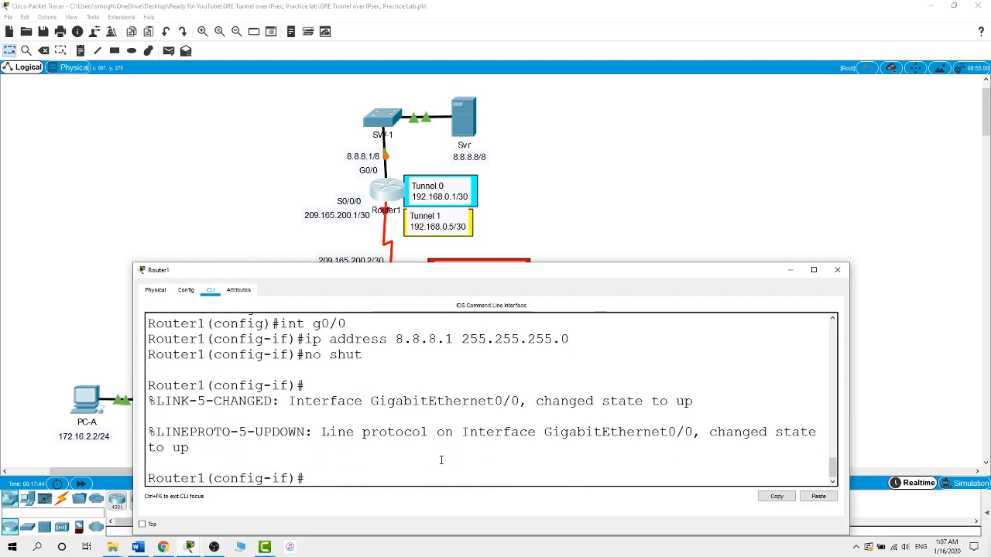
- Assign Router1's interface s0/0/0 the IP address 209.165.200.1 with mask 255.255.255.252, enable it, and leave interface configuration
type("int s0/0/0")
key("Return")
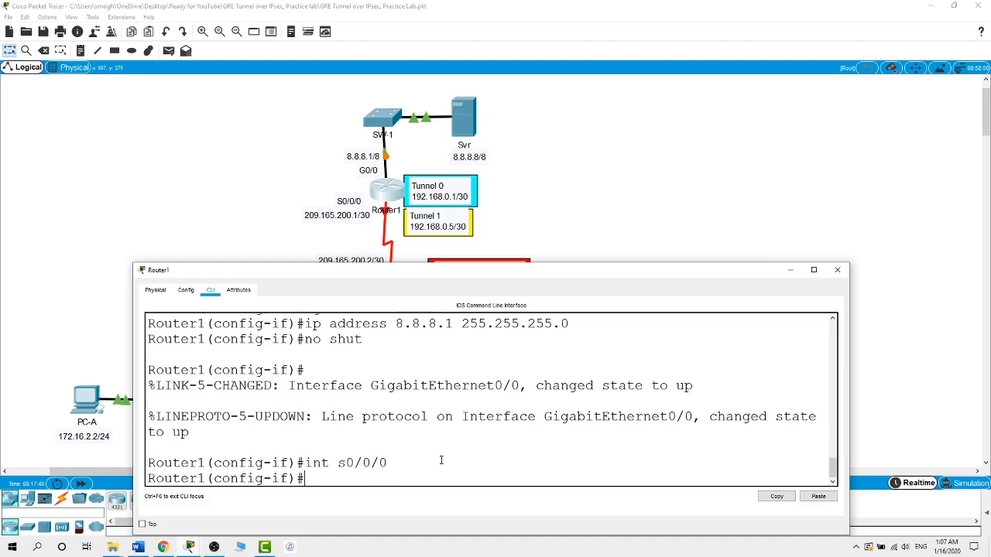
type("ip address 20")
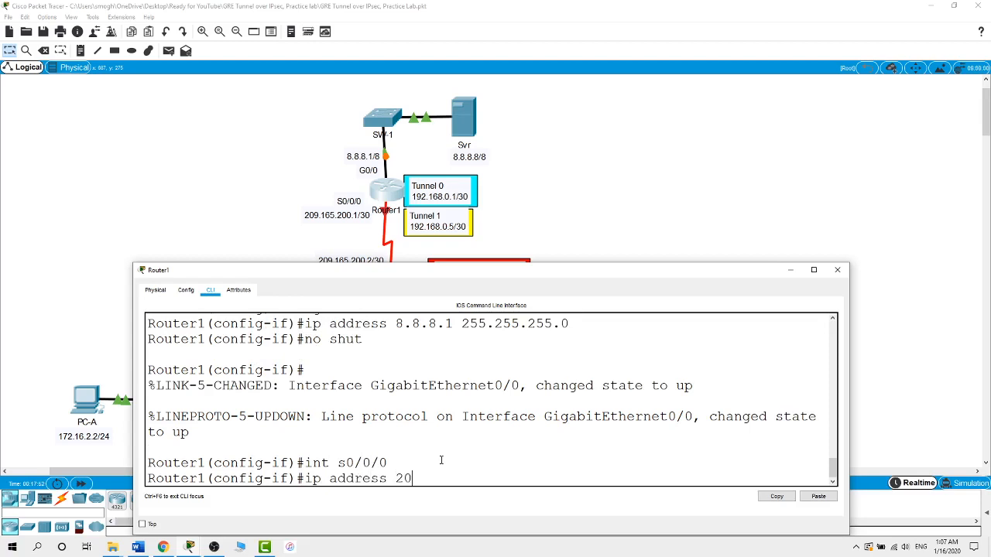
type("9.165.200.1 255.255.255.252")
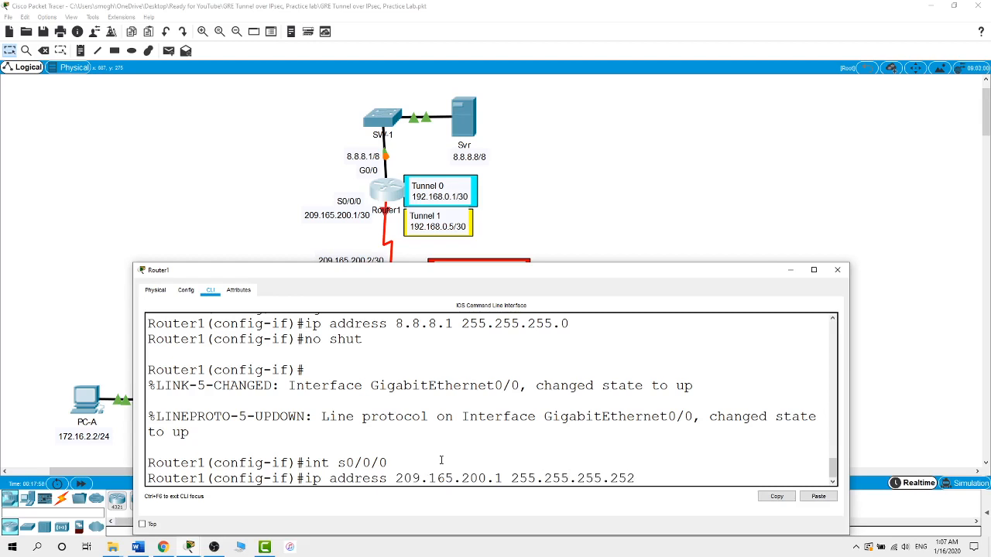
key("Return")
type("no shut")
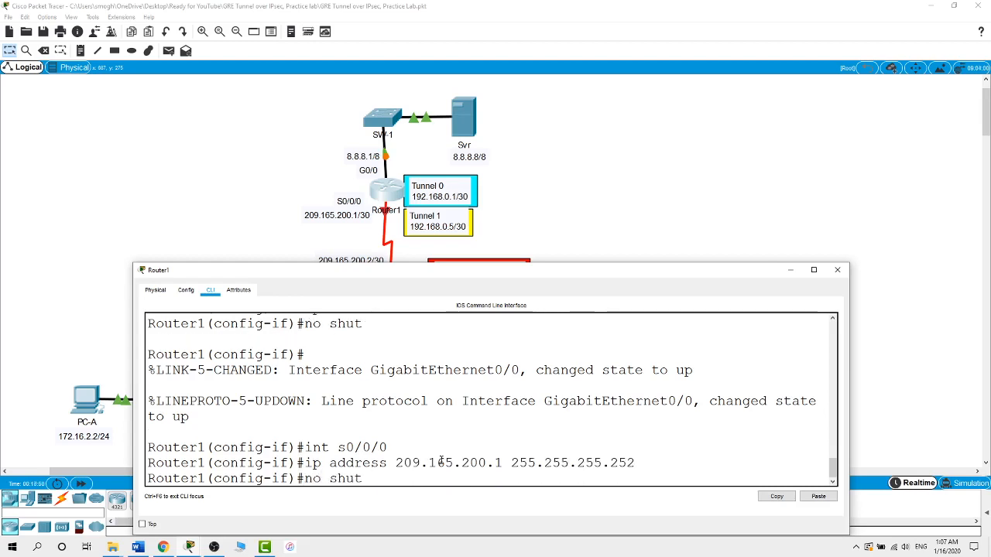
key("Return")
type("exit")
key("Return")
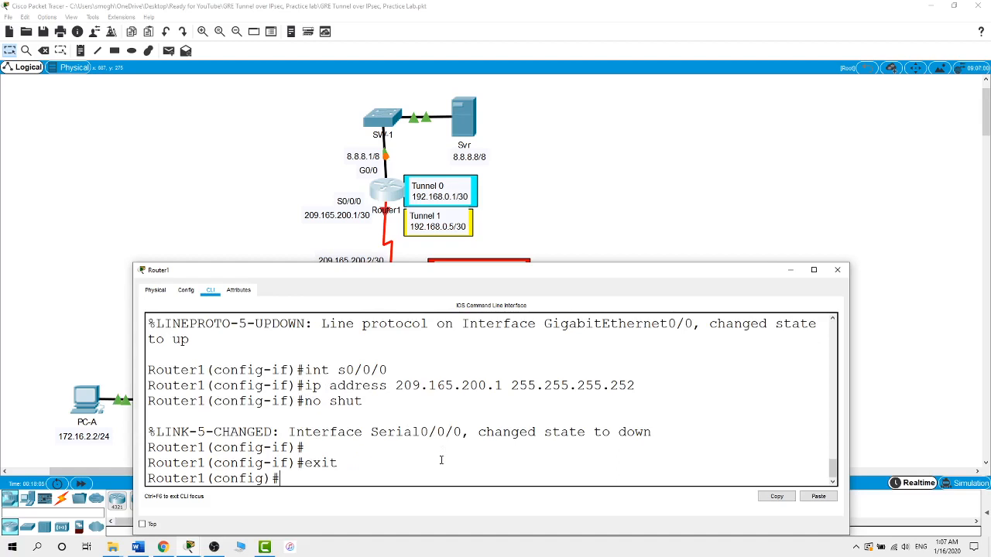
- Add a default route 0.0.0.0 0.0.0.0 on Router1 through s0/0/0 and return to the topology
type("ip route 0.0.0.0 0.0.0.0")
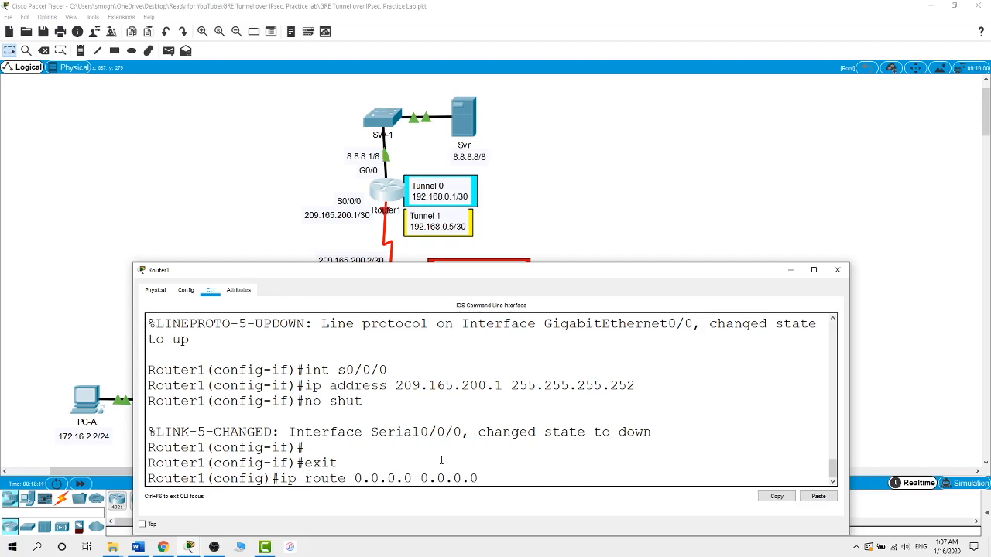
type(" s0/0/0")
key("Return")
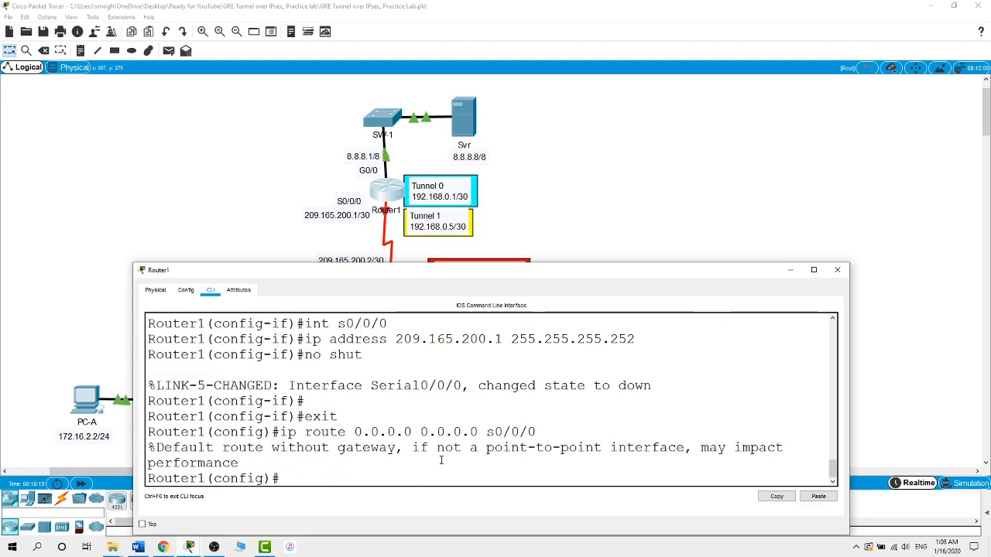
left_click(600, 177)
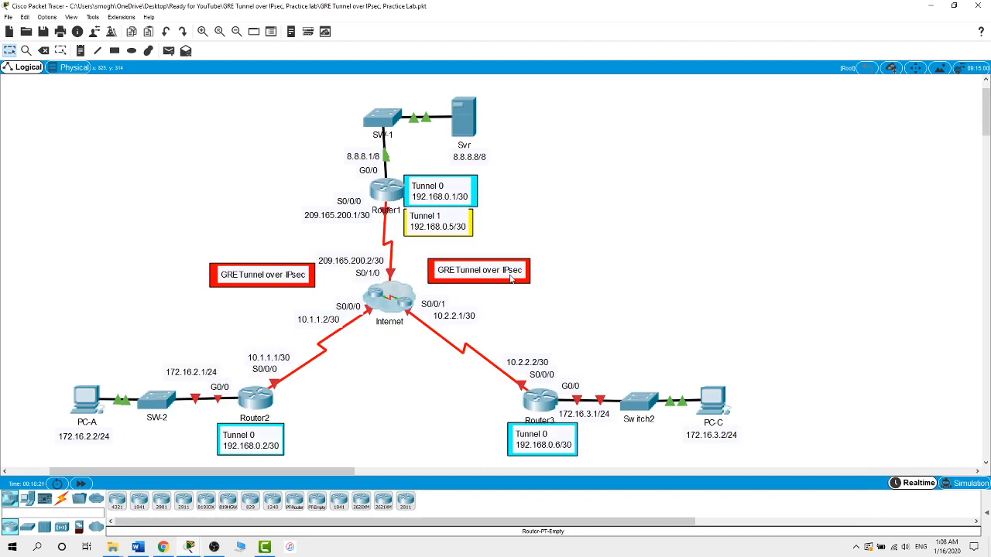
- Enter global configuration mode on Router2's command line and set its hostname to Router2
left_click(261, 398)
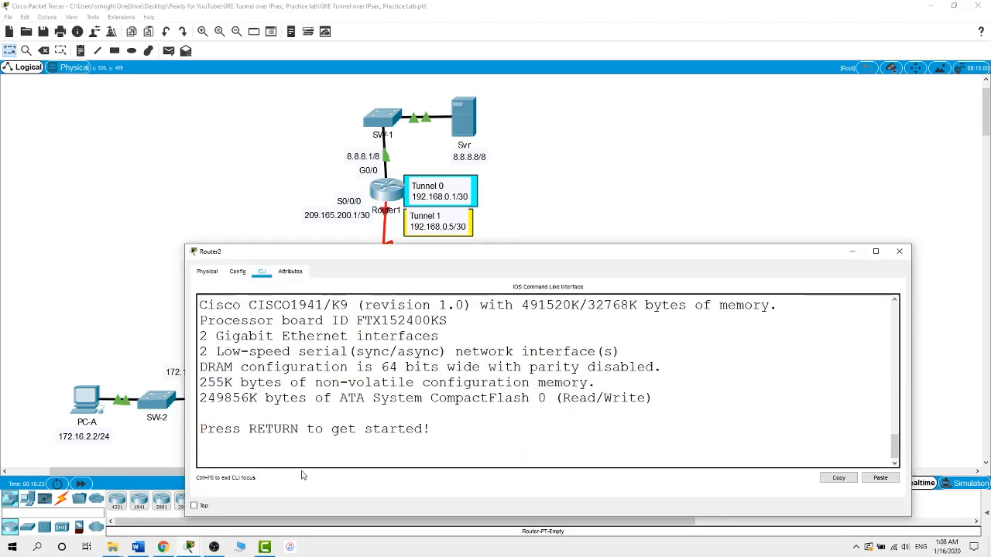
key("Return")
type("er>e")
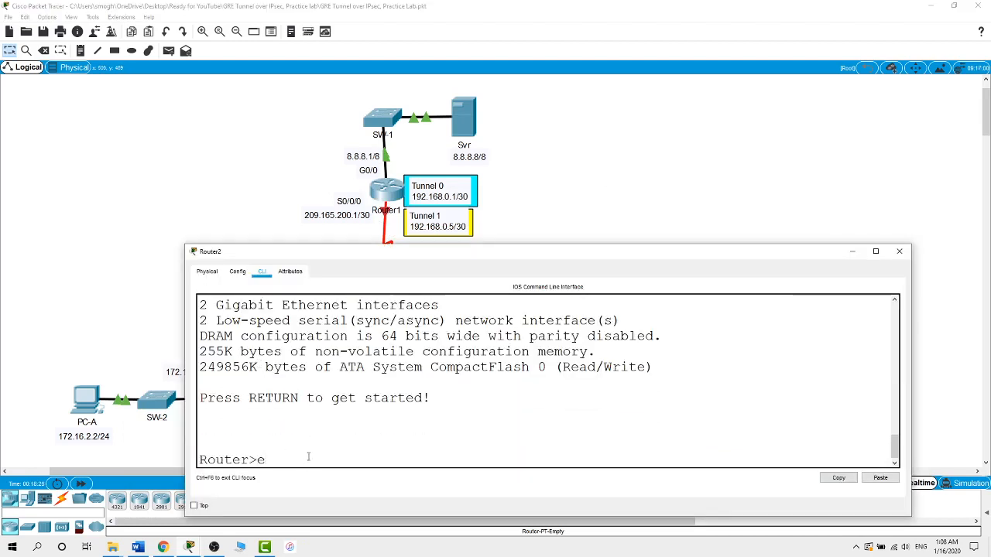
type("n")
key("Return")
type("co")
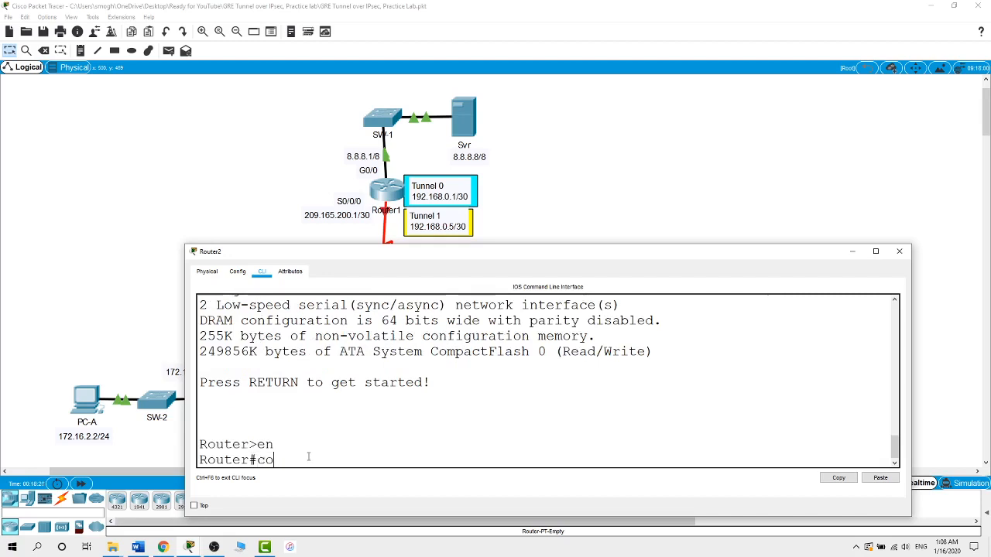
type("nf t")
key("Return")
type("hostname ")
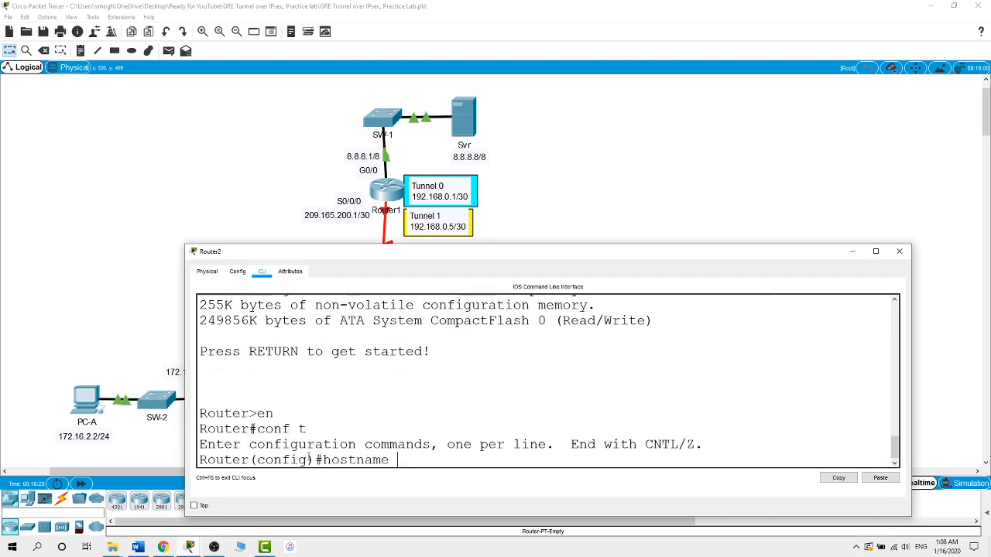
type("Router2")
key("Return")
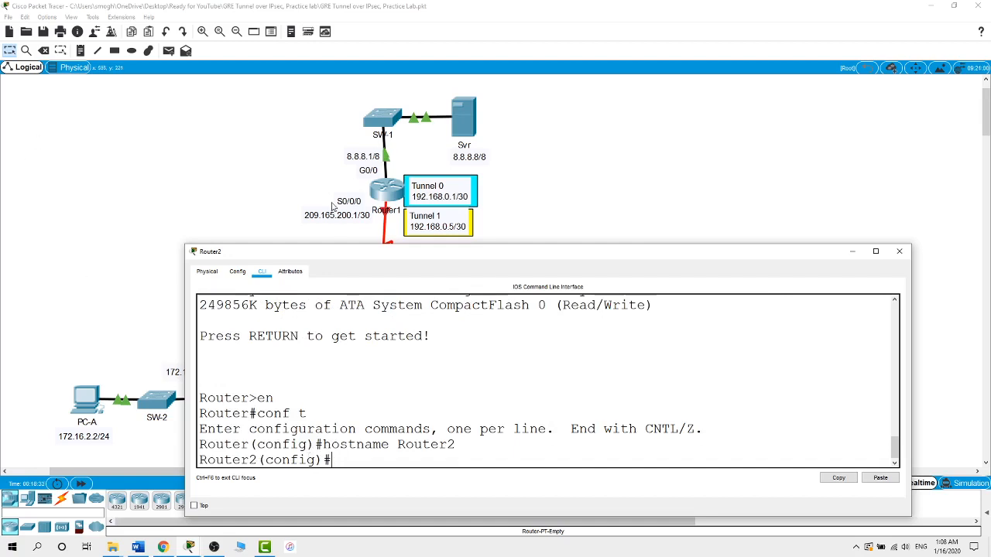
- Assign Router2's interface g0/0 the IP address 172.16.2.1 with mask 255.255.255.0 and enable the interface
left_click(263, 181)
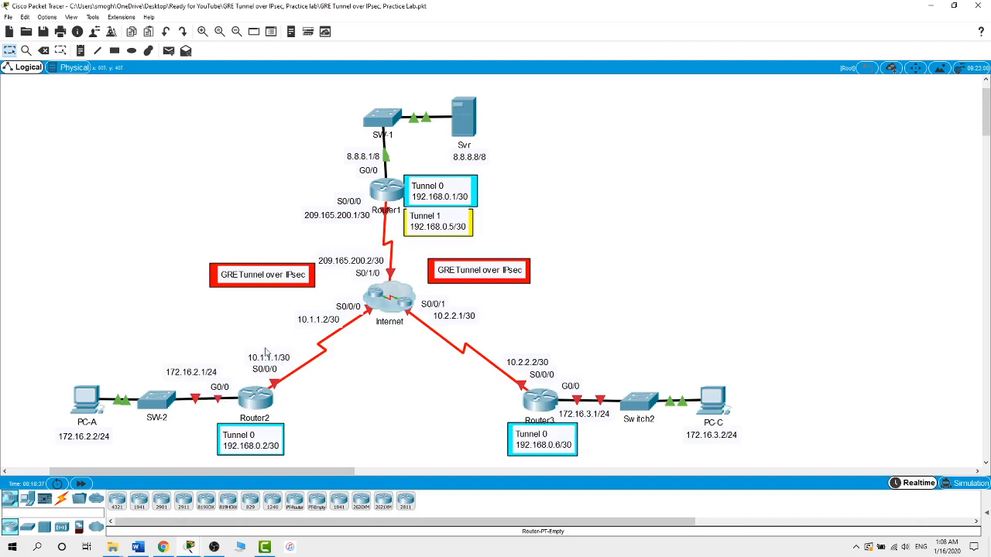
left_click(256, 398)
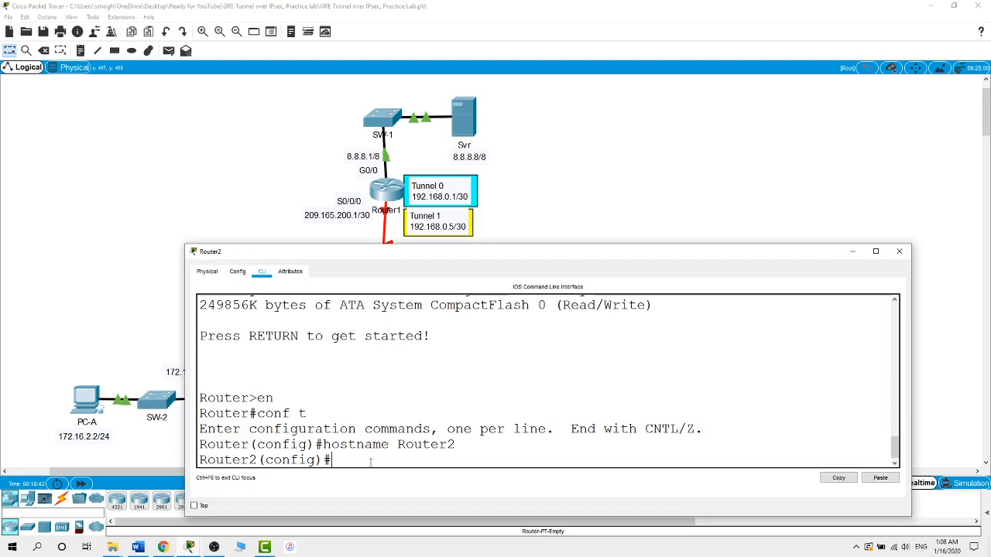
type("int g0/0")
key("Return")
type("ip addr")
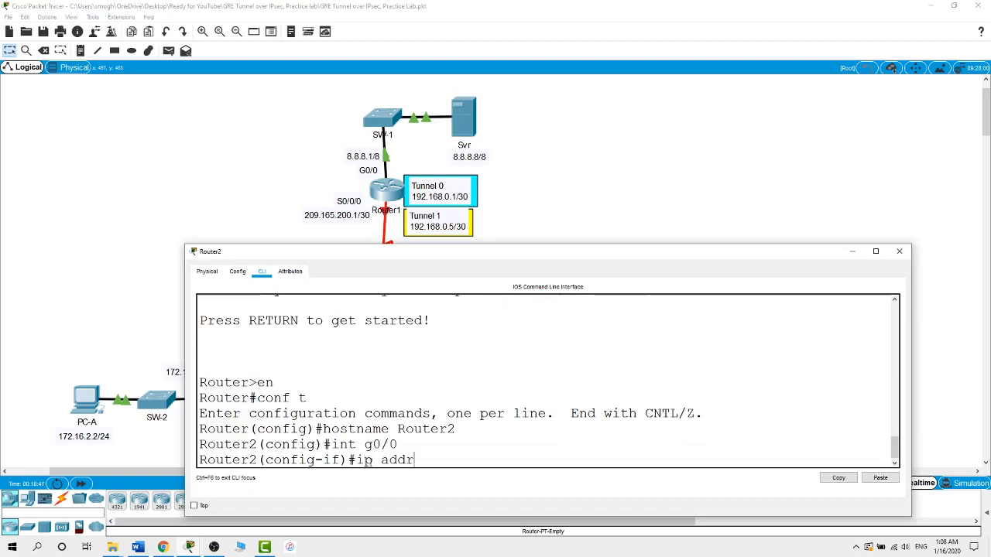
type("ess 1")
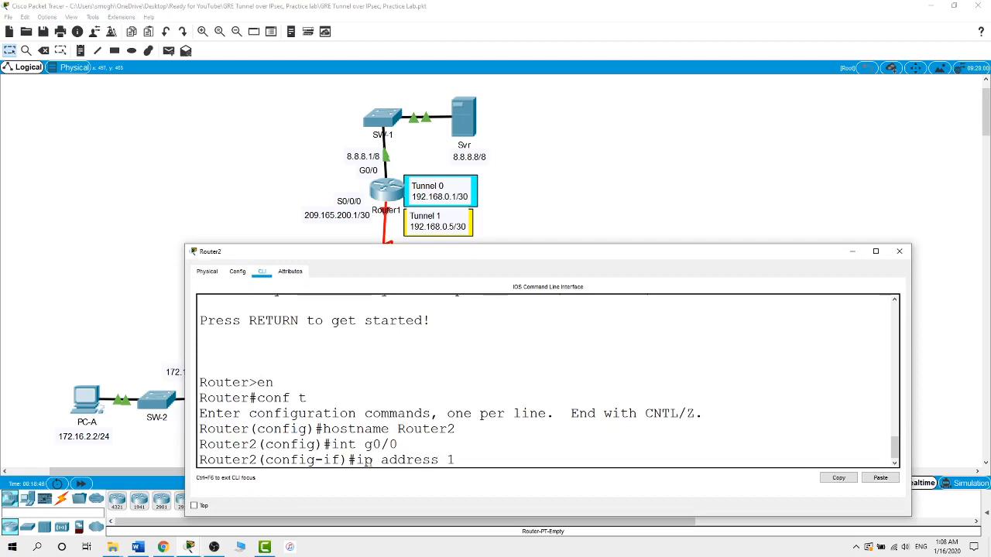
type("72.16.2.1 255.255.2")
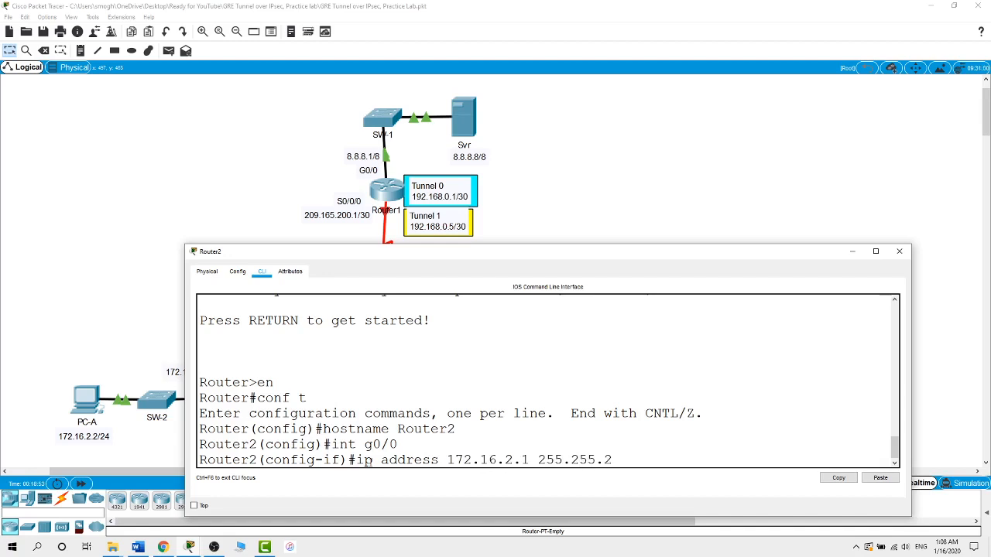
type("55.0")
key("Return")
type("no shut")
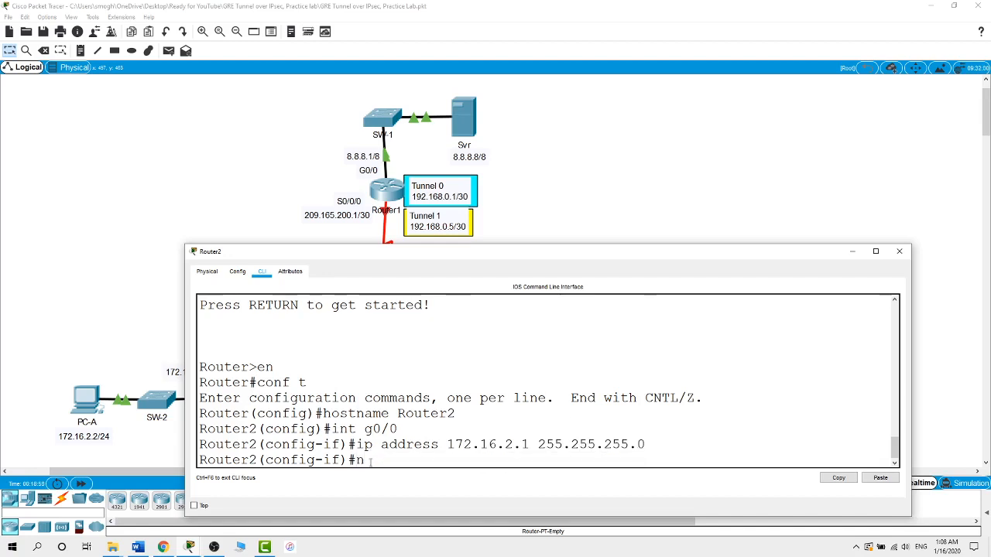
key("Return")
key("Return")
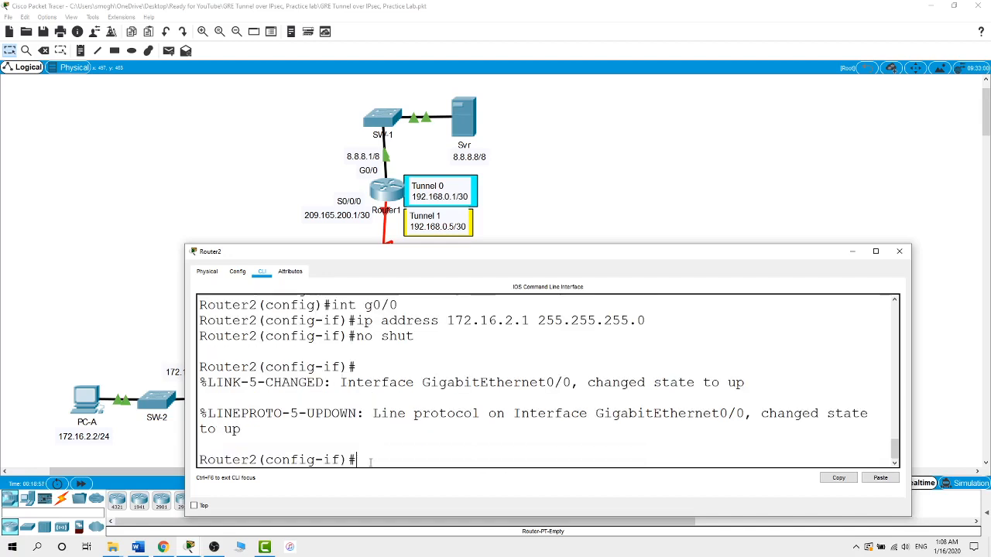
- Assign Router2's interface s0/0/0 the IP address 10.1.1.1 with mask 255.255.255.252 and enable the interface
type("int s0/0/0")
key("Return")
type("ip add")
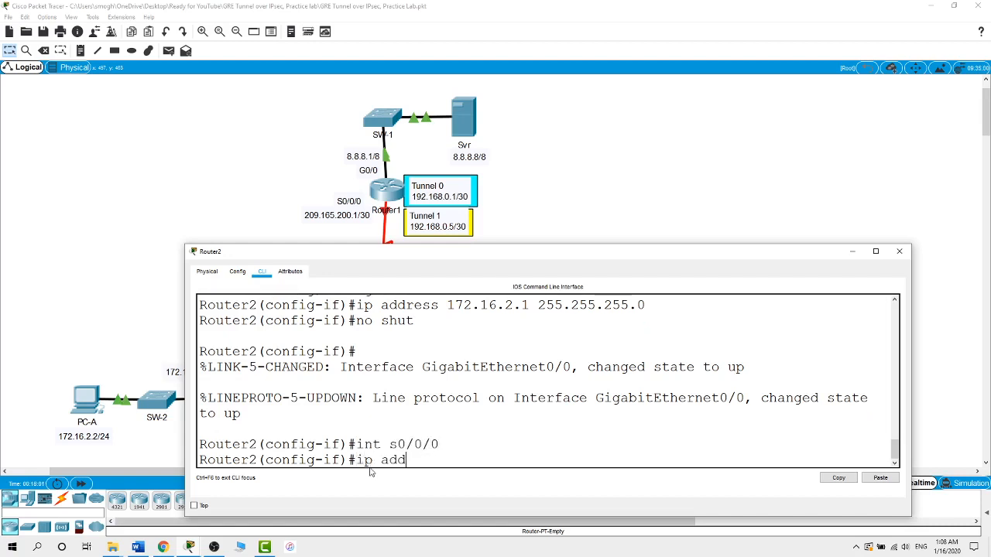
type("ress 10.1.1.1 255.255.255.255.252")
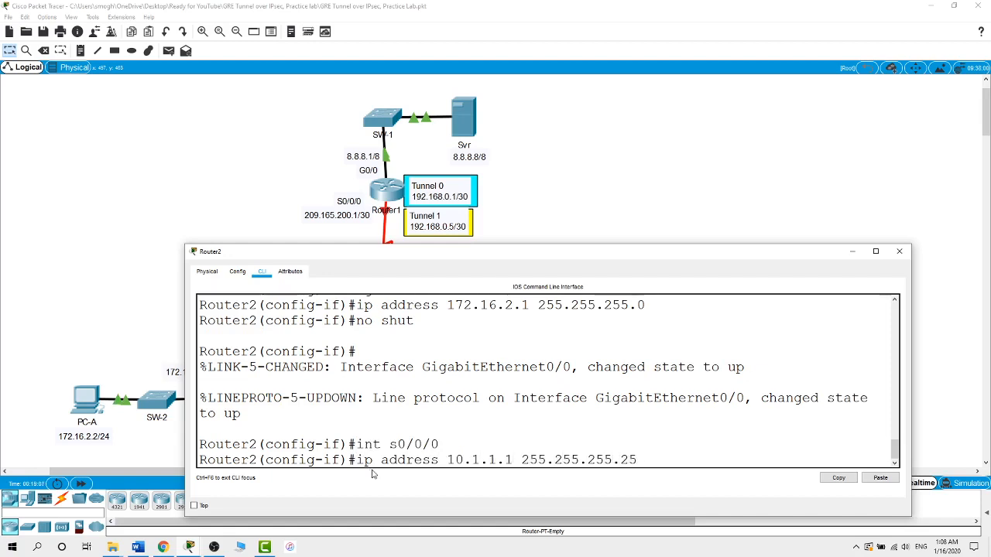
key("Return")
type("no shut")
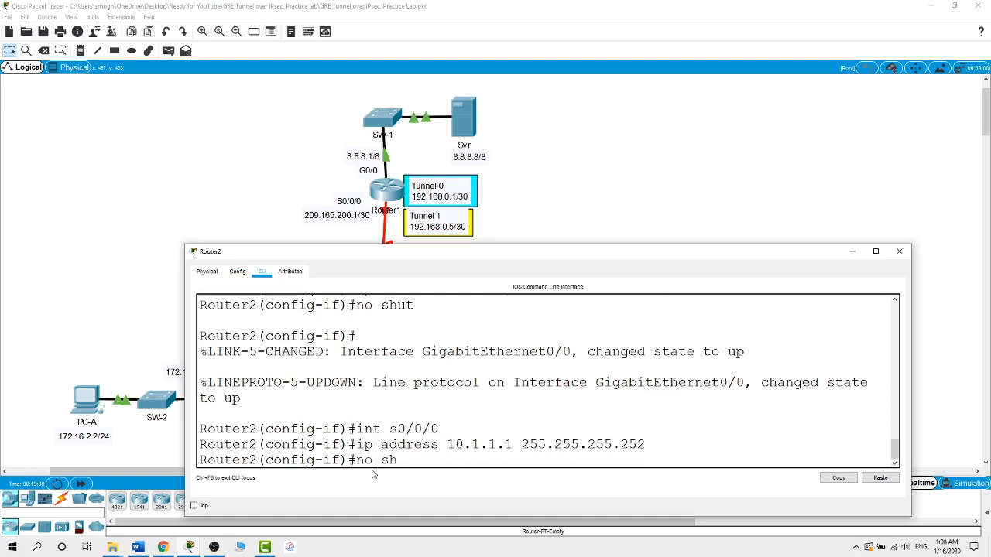
key("Return")
key("Return")
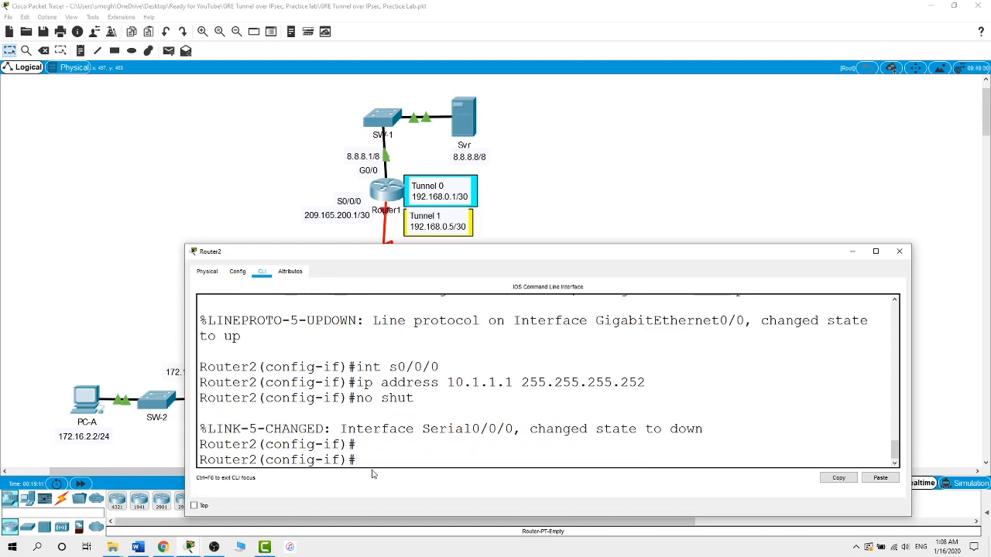
- Add a default route 0.0.0.0 0.0.0.0 on Router2 through s0/0/0 and return to the topology
type("exit")
key("Return")
type("ip")
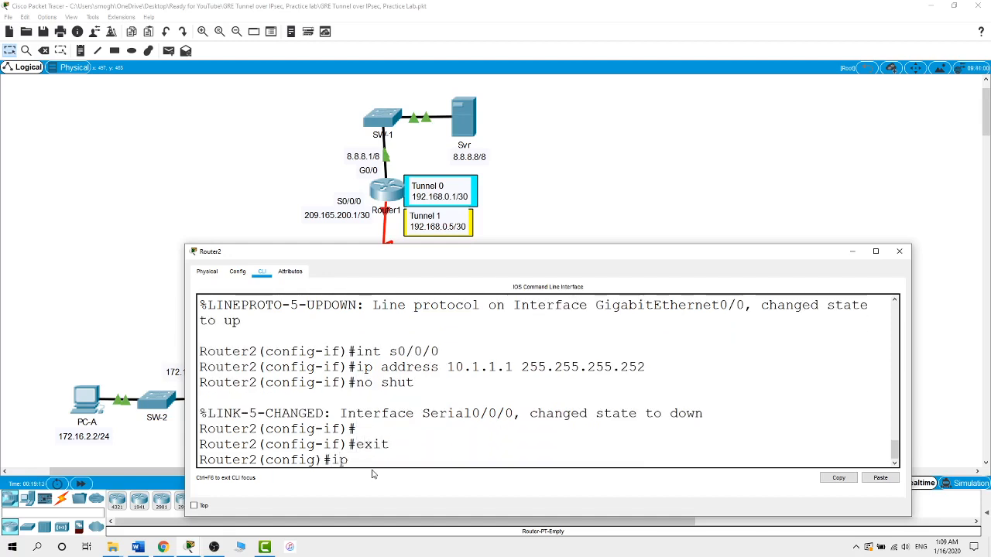
type(" route 0")
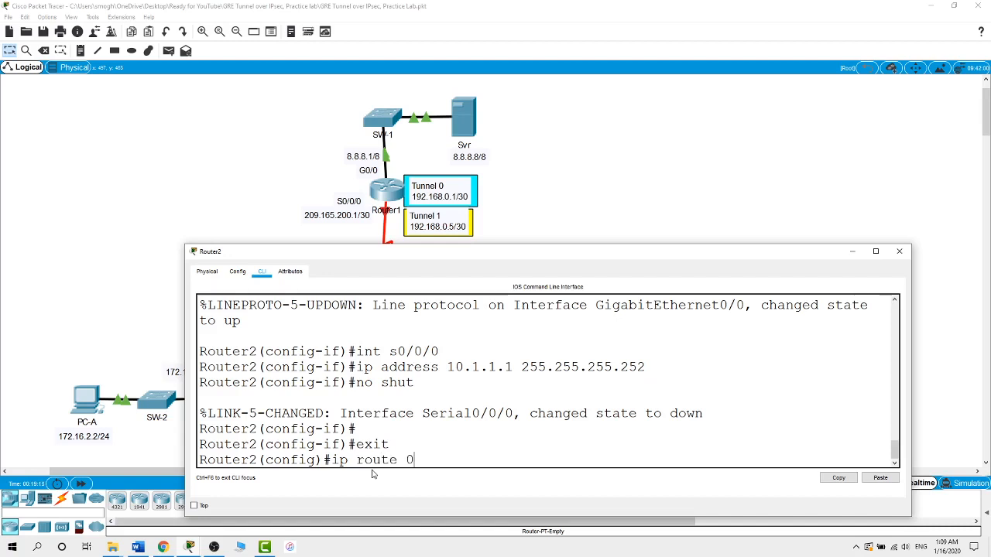
type(".0.0.0 0.0.0.0 ")
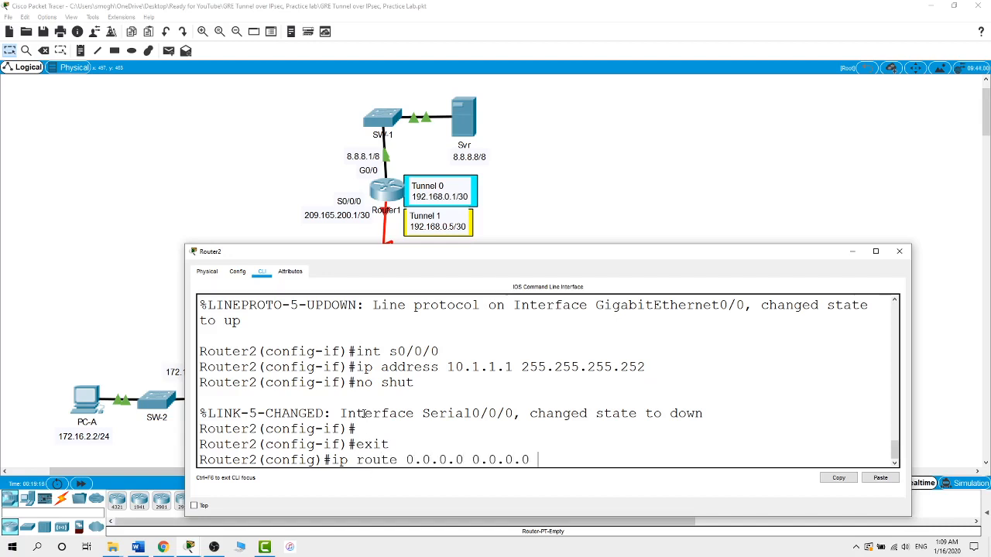
type("s0/0/0")
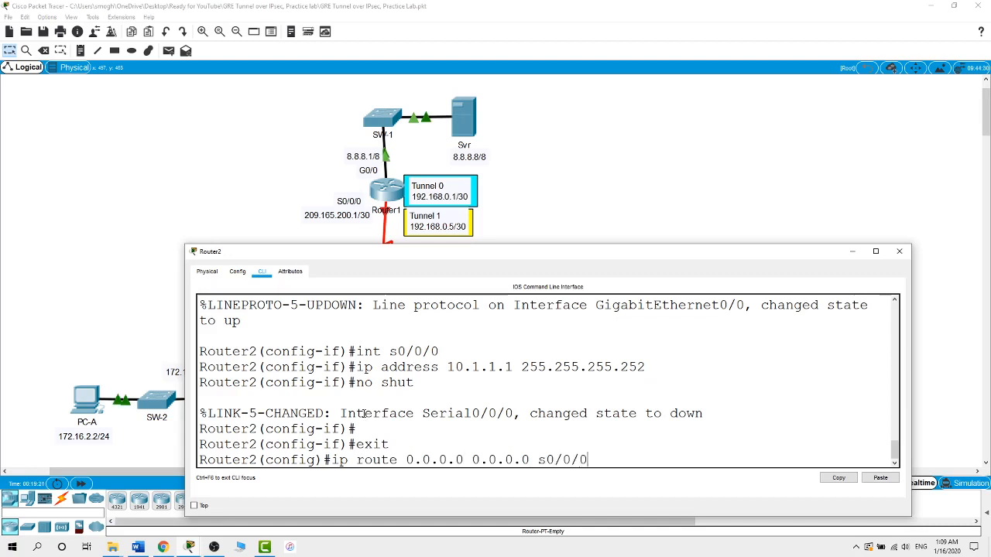
key("Return")
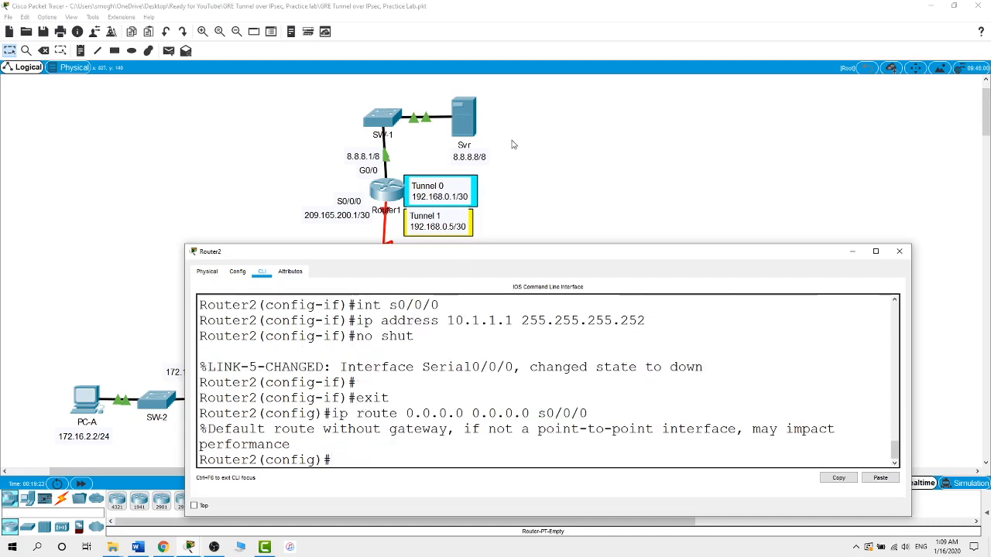
left_click(528, 155)
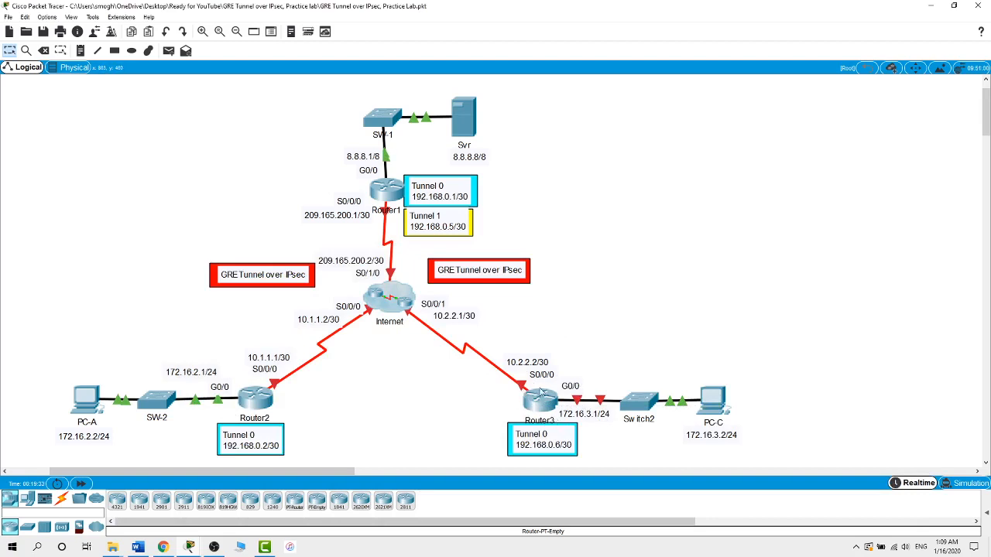
- Enter global configuration mode on Router3's command line and set its hostname to Router3
left_click(544, 402)
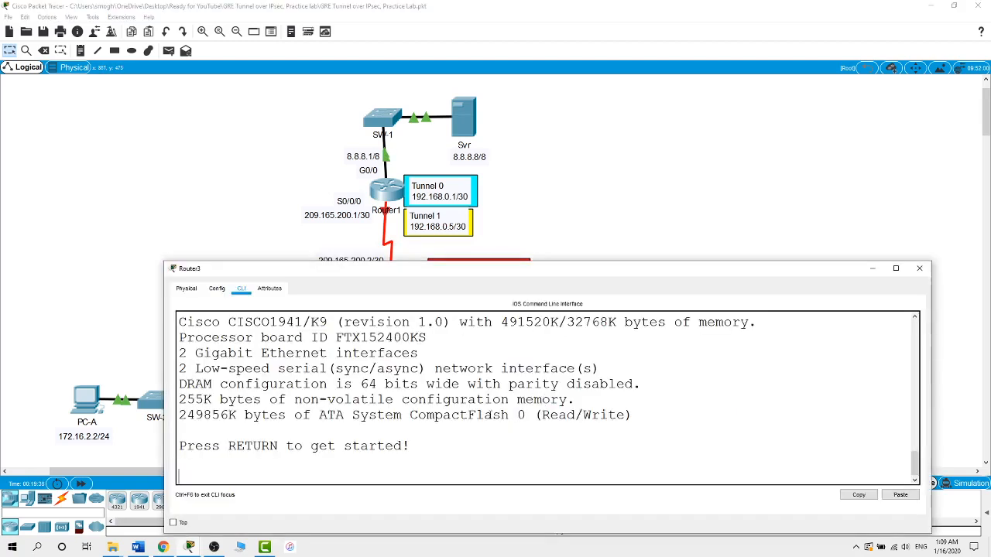
key("Return")
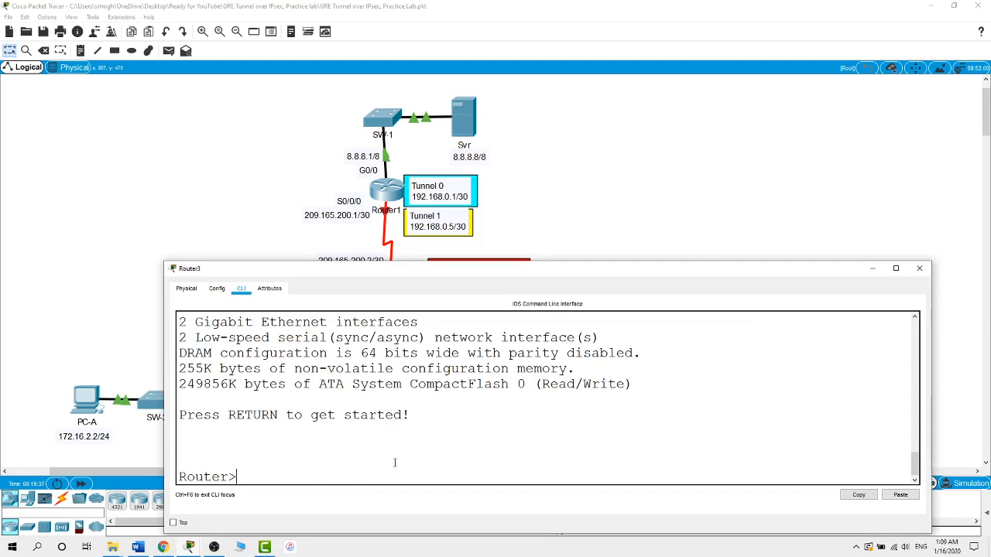
type("en")
key("Return")
type("conf t")
key("Return")
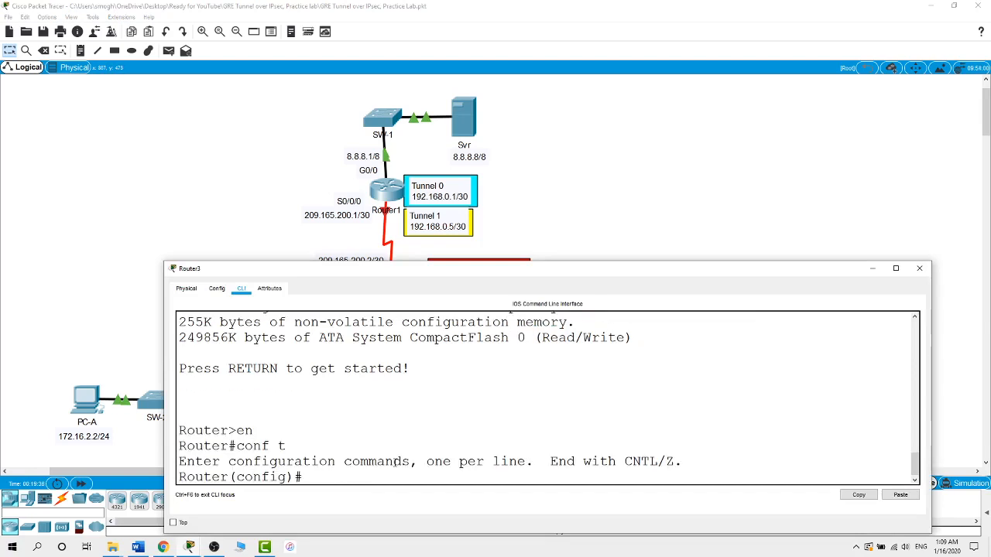
type("hostname")
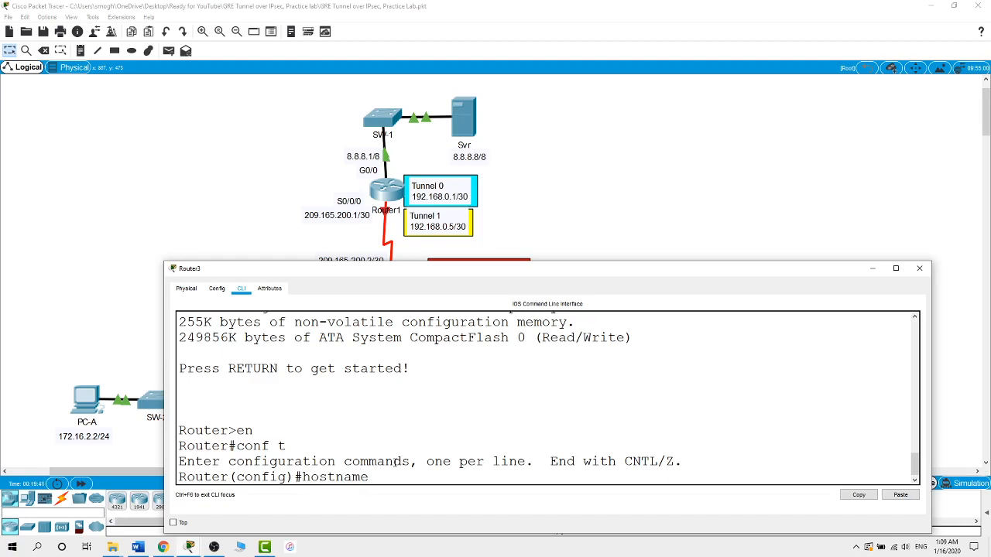
type(" Router3")
key("Return")
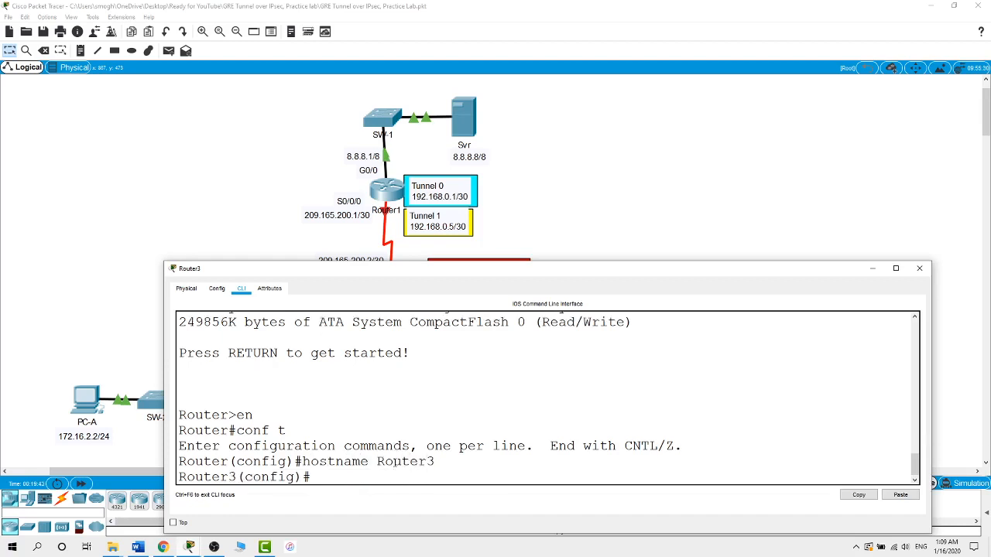
- Assign Router3's interface g0/0 the IP address 172.16.3.1 with mask 255.255.255.0 and enable the interface
type("int g0/0")
key("Return")
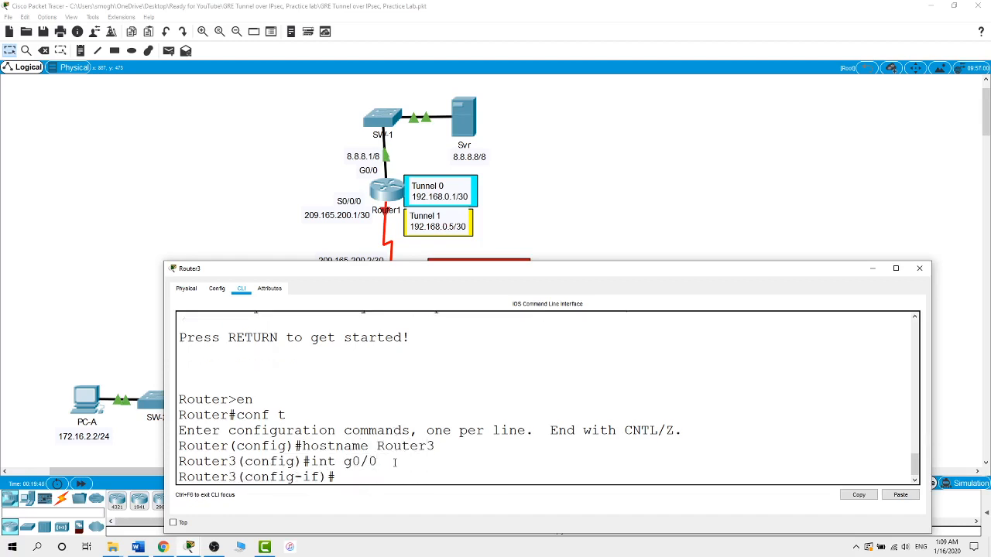
type("ip address 172.16.3.")
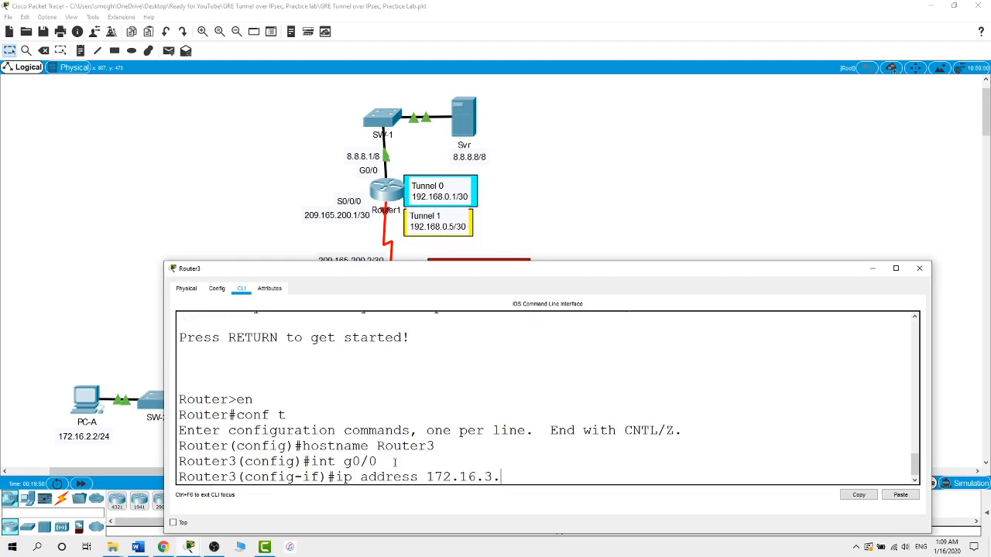
type("1 255.255.255.0")
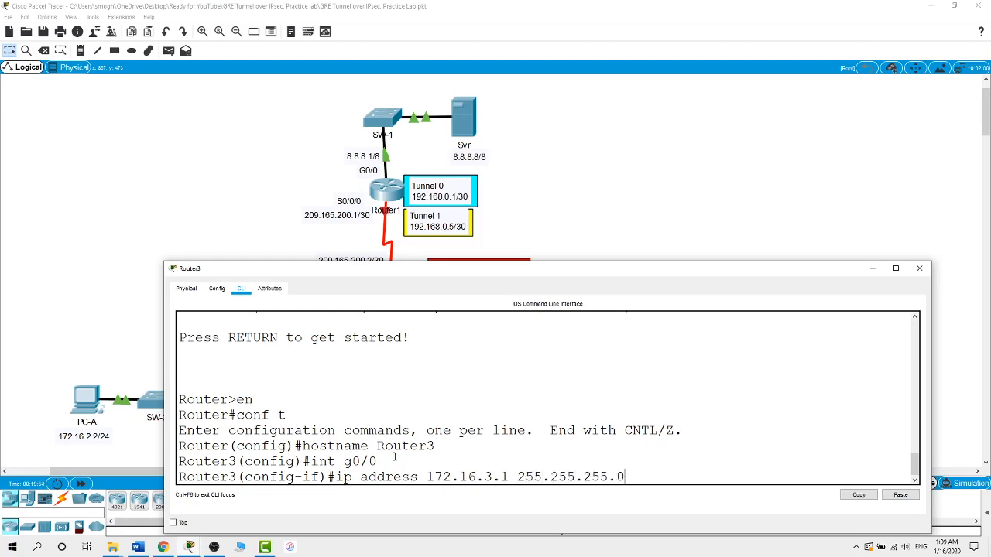
key("Return")
type("no shut")
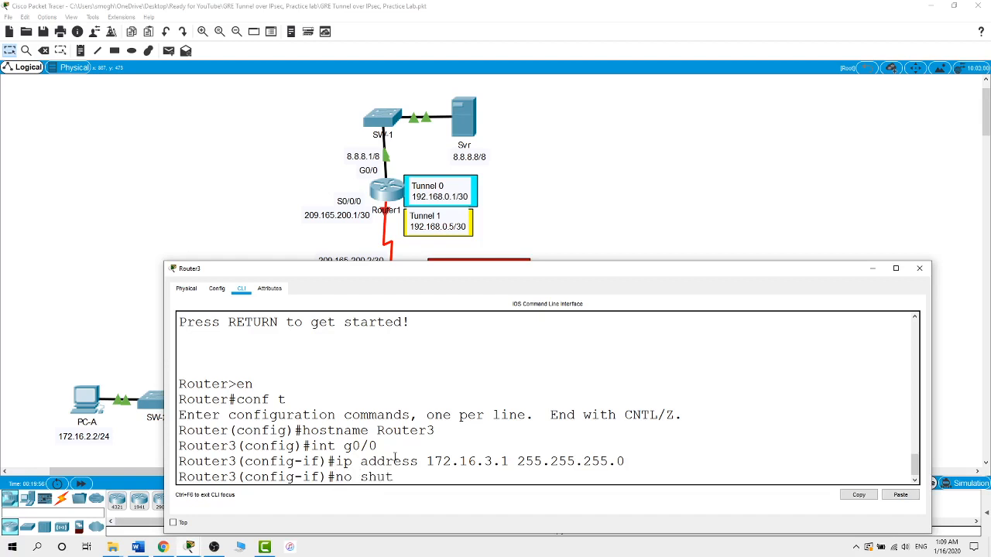
key("Return")
- Assign Router3's interface s0/0/0 the IP address 10.2.2.2 with mask 255.255.255.252 and enable the interface
type("int g0/0/0")
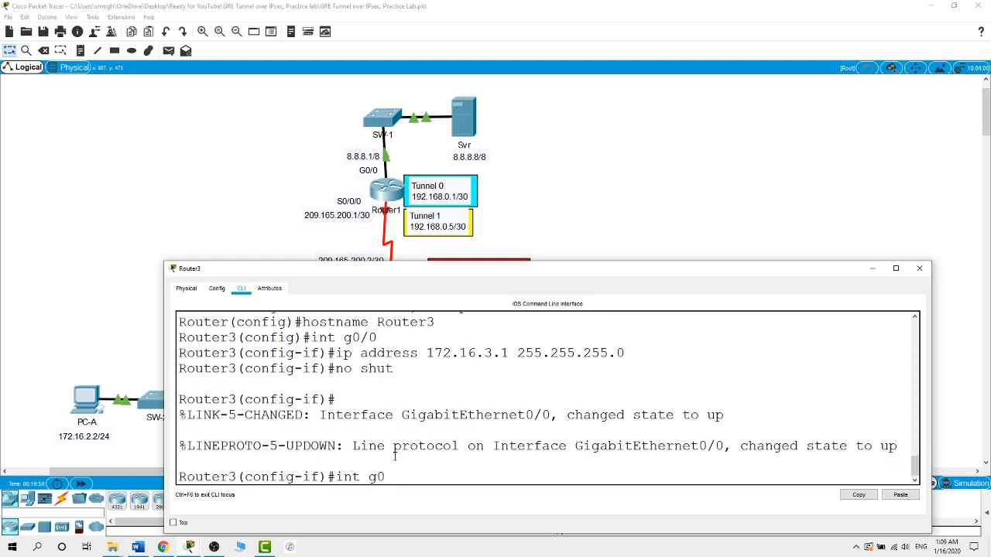
key("BackSpace")
key("BackSpace")
key("BackSpace")
key("BackSpace")
key("BackSpace")
key("BackSpace")
type("s0/0/0")
key("Return")
type("ip addr")
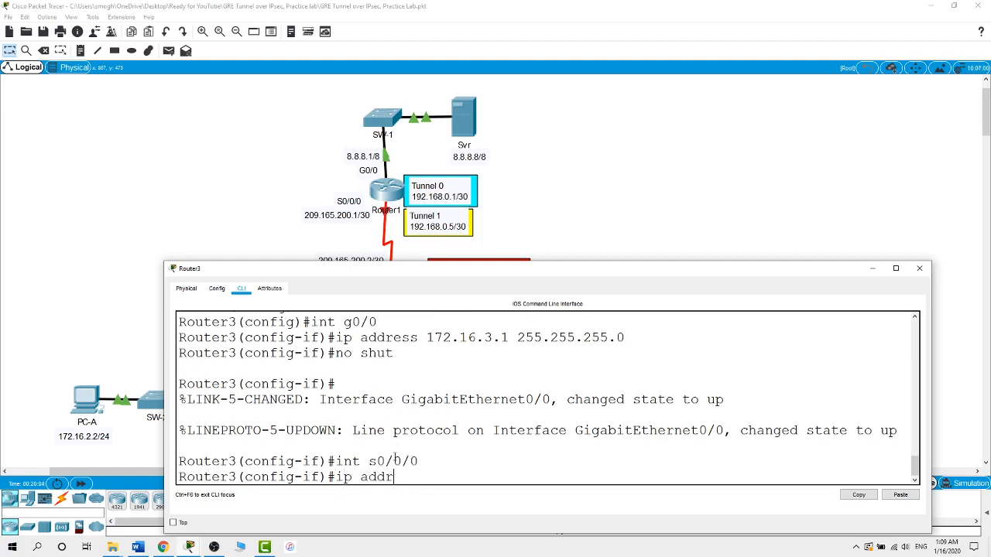
type("ess 10.2.2.2 255.2")
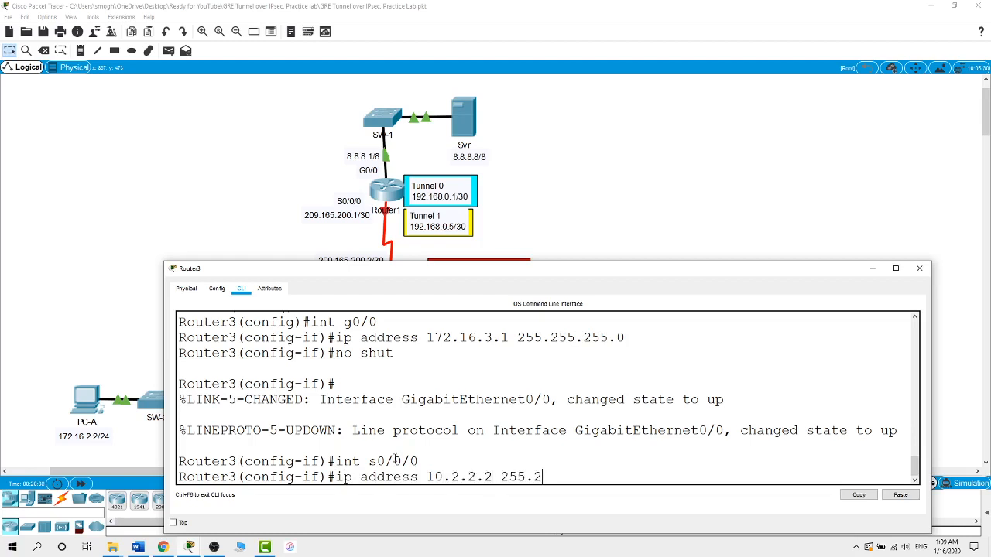
type("55.255.252")
key("Return")
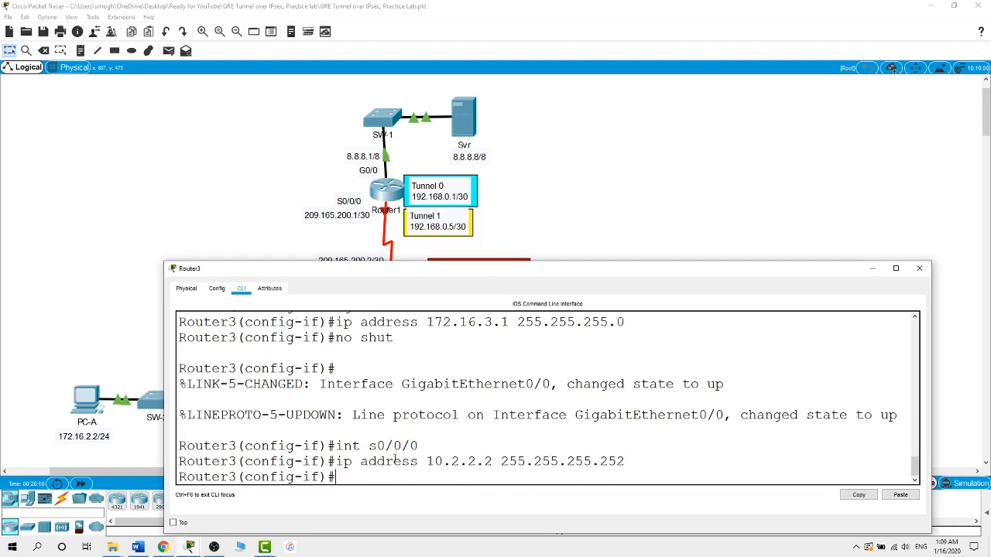
type("no shut")
key("Return")
key("Return")
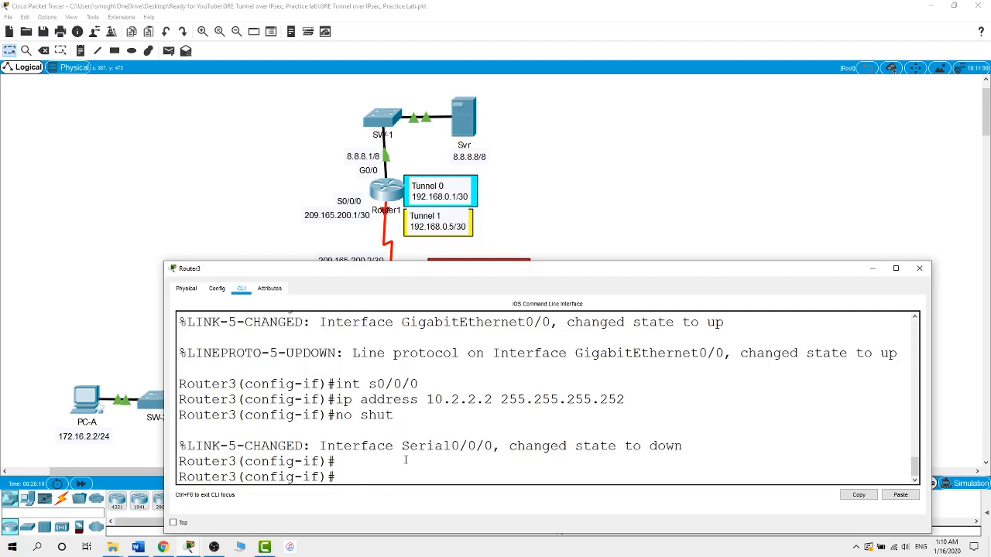
- Add a default route 0.0.0.0 0.0.0.0 on Router3 through s0/0/0 and return to the topology
type("exit")
key("Return")
type("ip route ")
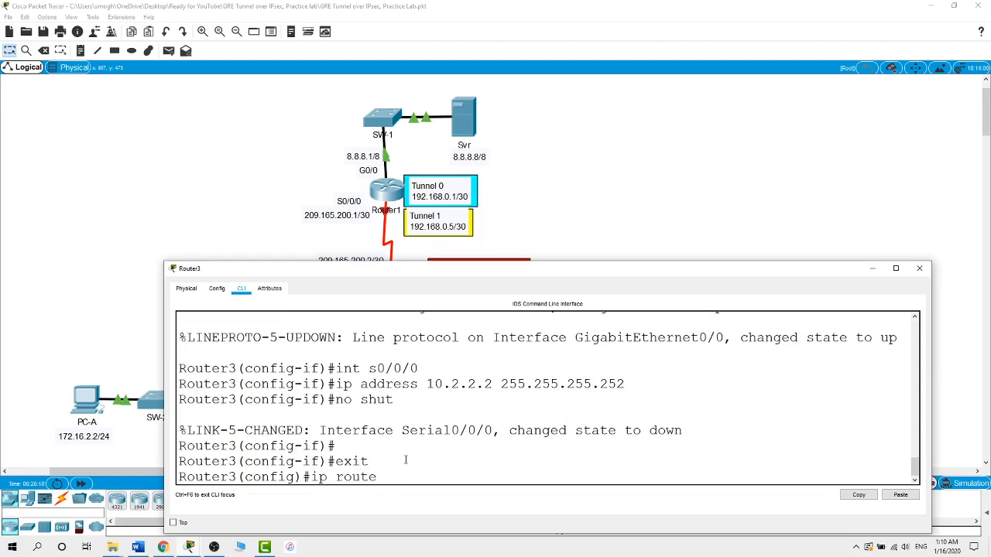
type("0.0.0.0 0.0.0.0 s0/0/0")
key("Return")
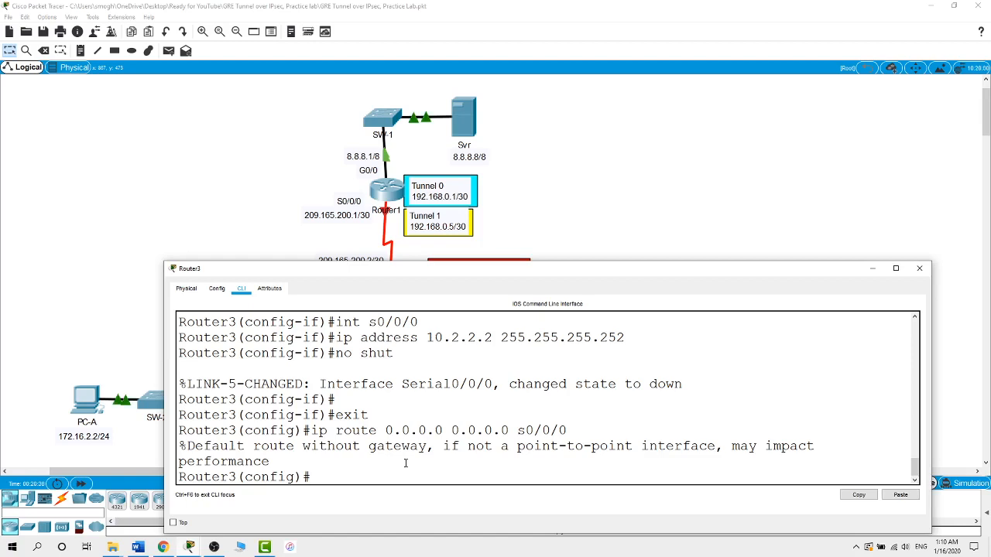
left_click(669, 157)
- Enter global configuration mode on the router inside the Internet cluster and set its hostname to Internet
double_click(391, 296)
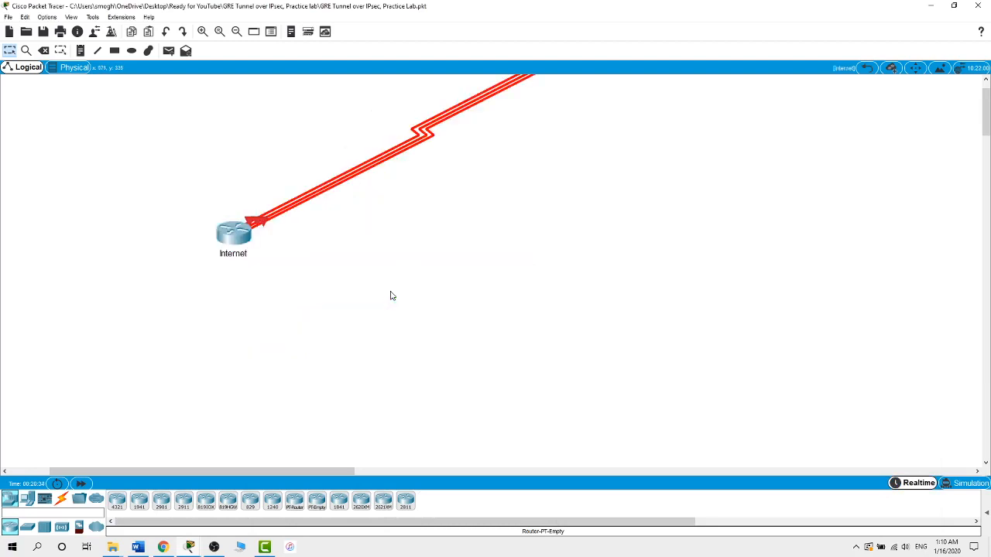
left_click(236, 233)
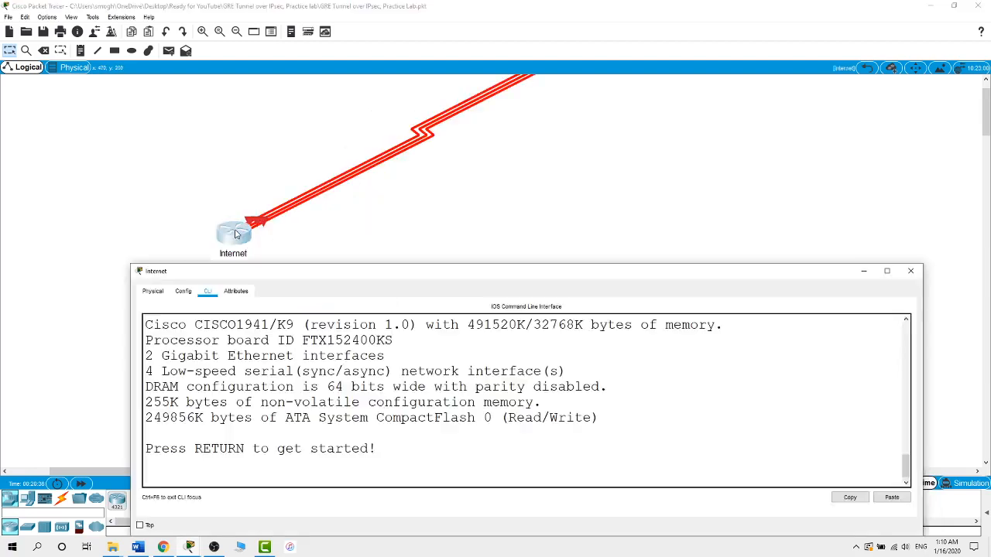
key("Return")
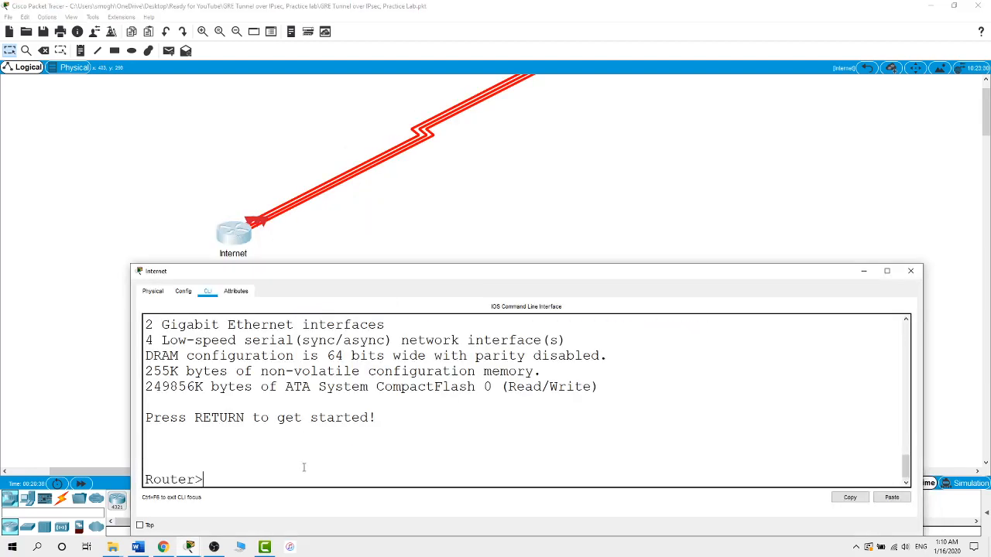
type("en")
key("Return")
type("conf t")
key("Return")
type("h")
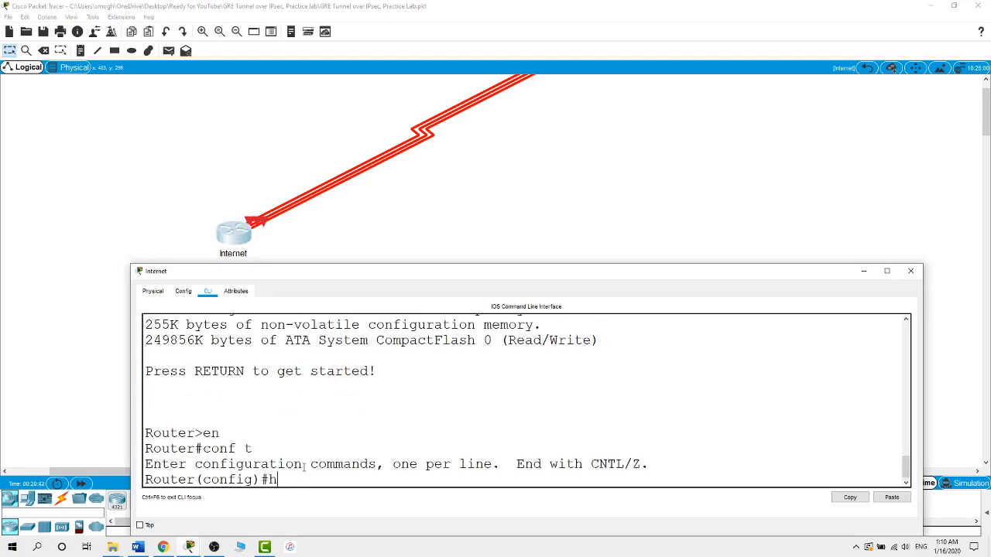
type("ostname Internet")
key("Return")
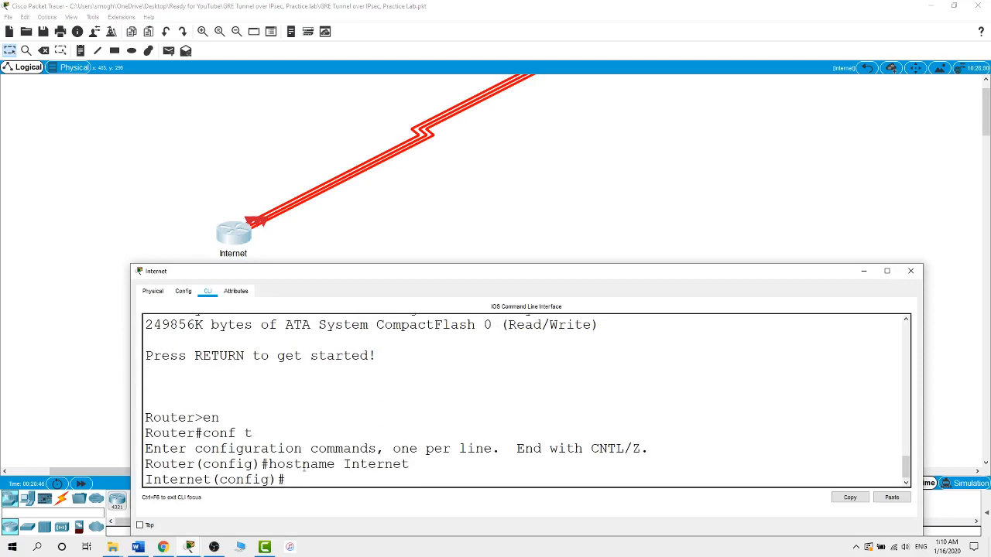
- Assign the Internet router's interface s0/0/0 the IP address 10.1.1.2 with mask 255.255.255.252 and enable the interface
type("int s0/0/0")
key("Return")
type("ip")
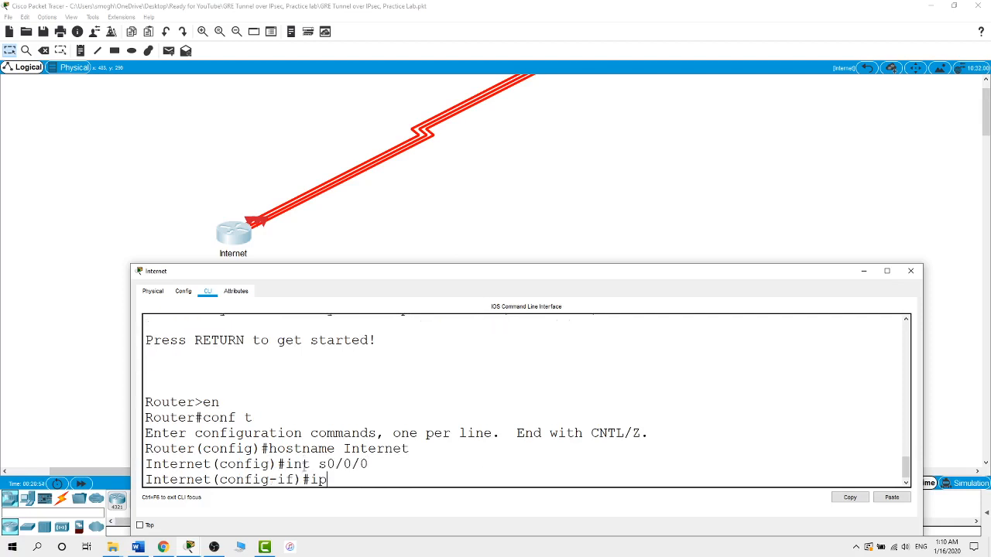
type(" address 10.1.1.2 255.2555")
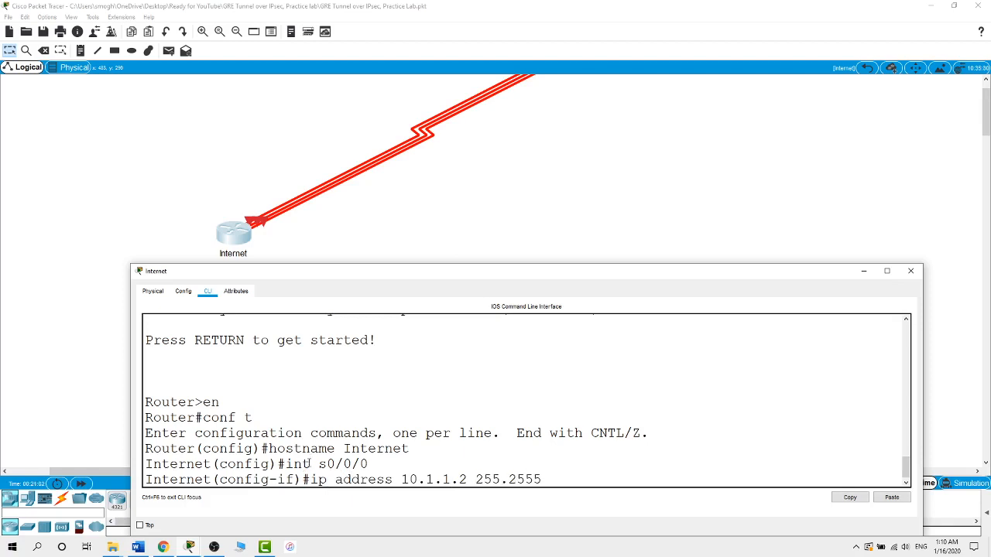
key("BackSpace")
key("BackSpace")
key("BackSpace")
type("5.255.252")
key("Return")
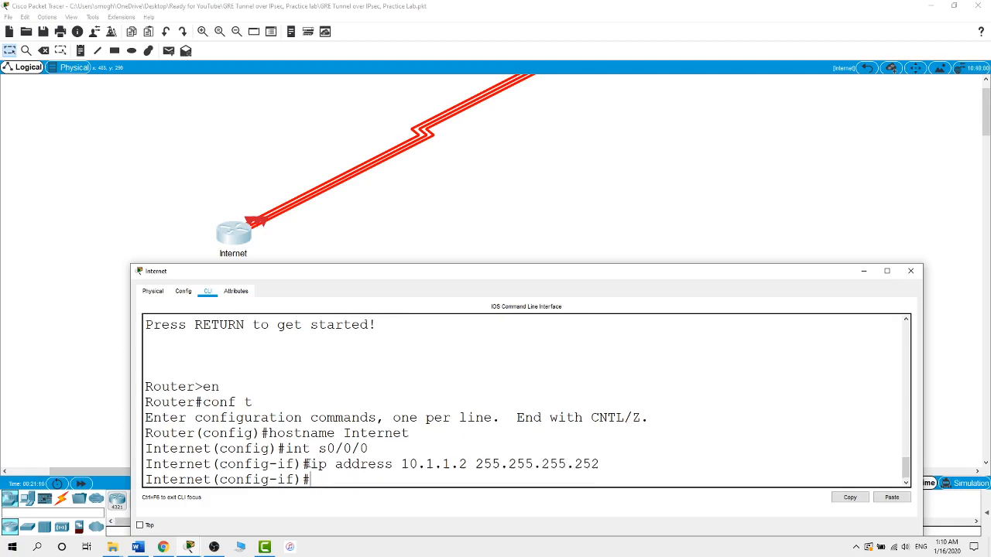
type("no shut")
key("Return")
key("Return")
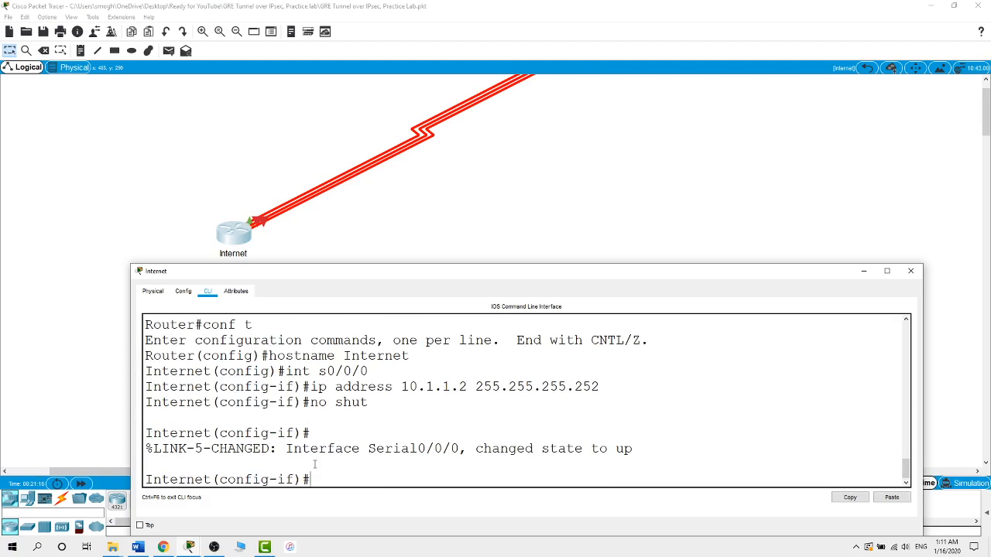
- Assign the Internet router's interface s0/1/0 the IP address 209.165.200.2 with mask 255.255.255.252 and enable the interface
type("int s0")
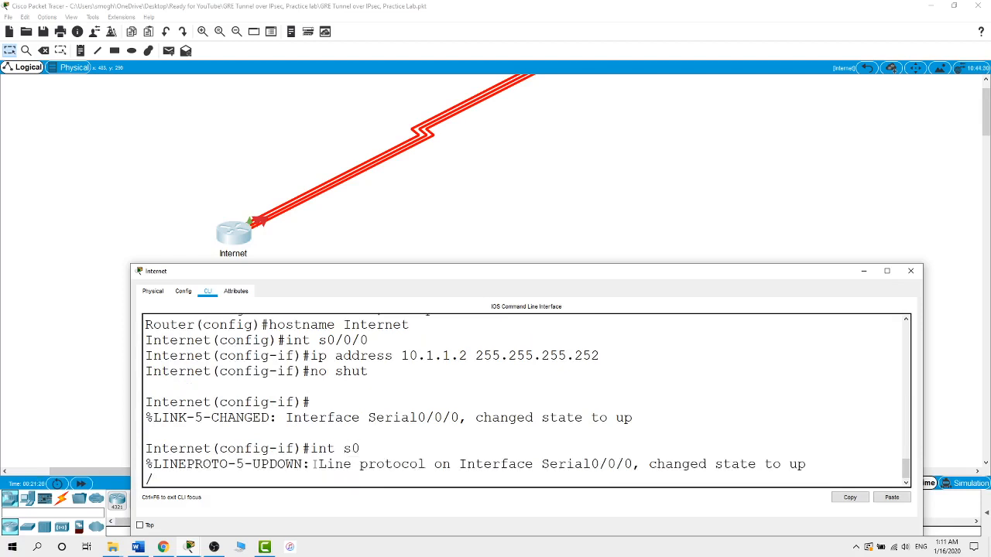
type("/1/0")
key("Return")
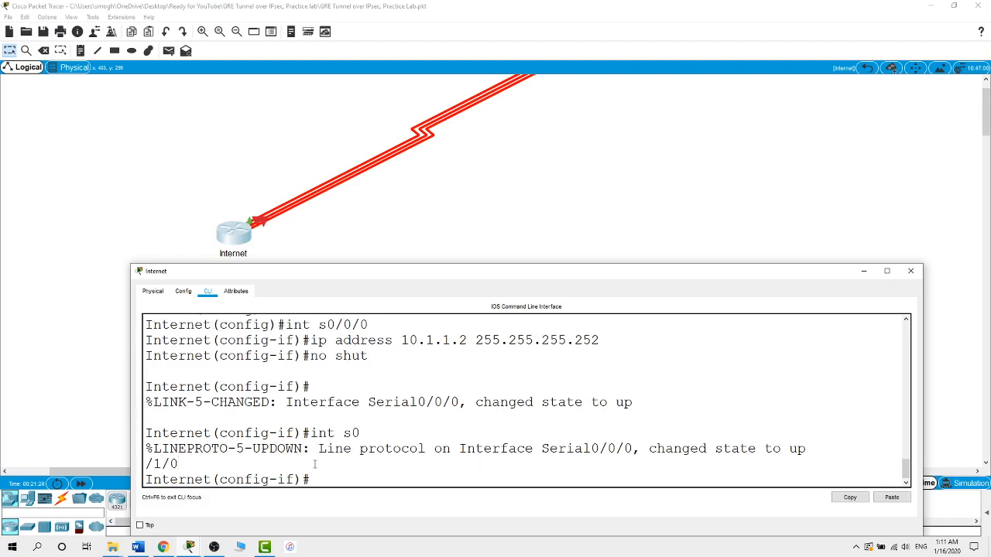
type("ip address 209.16")
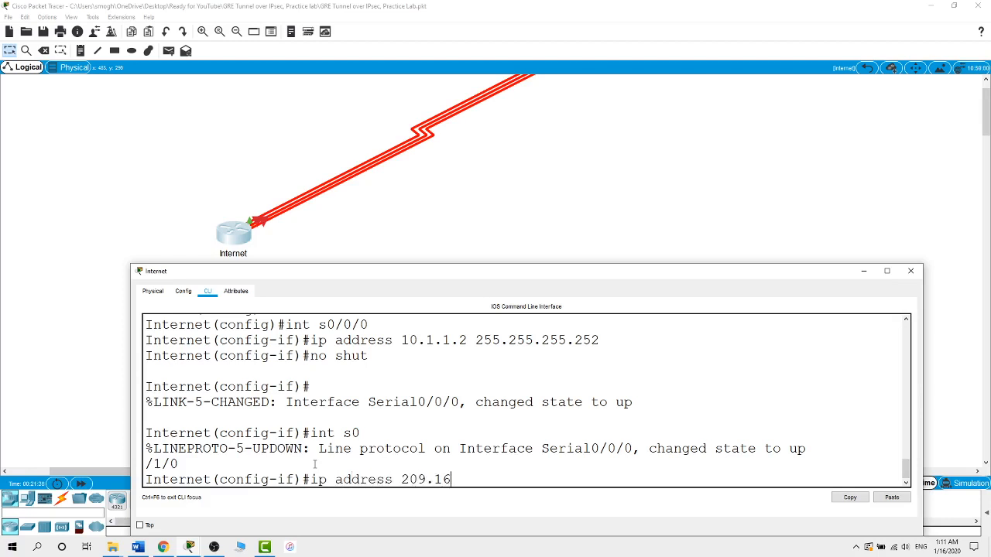
type("5.200.2 255.25")
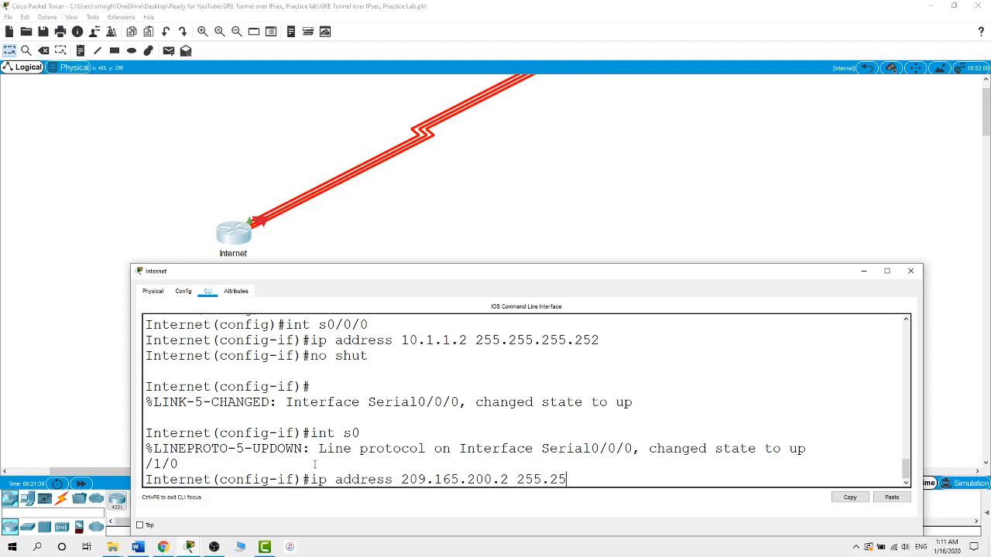
type("5.255.252")
key("Return")
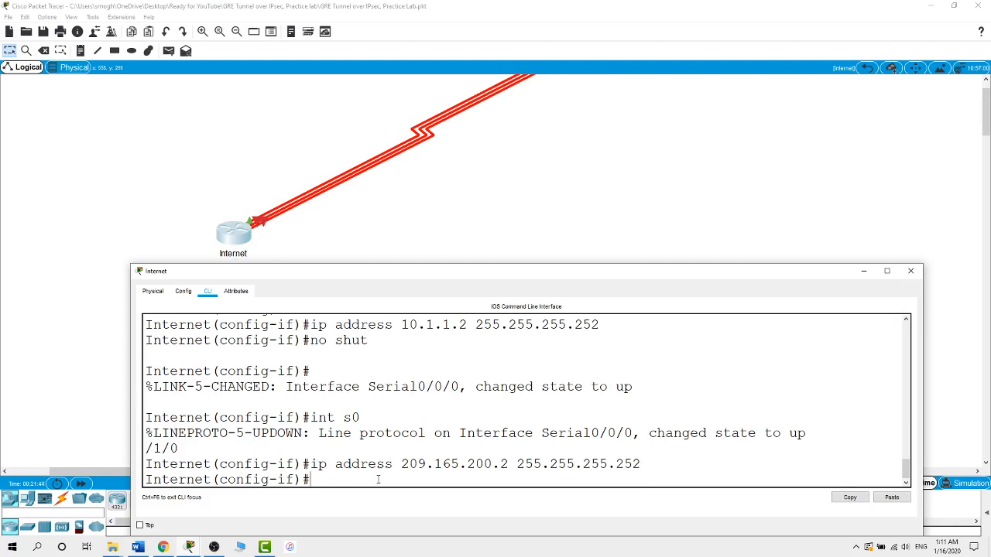
type("no shut")
key("Return")
key("Return")
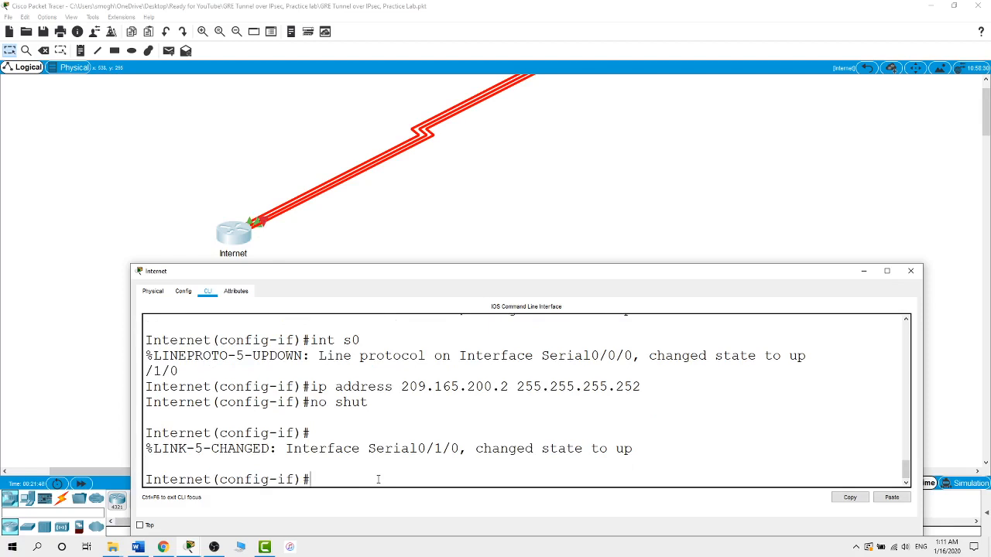
- Assign the Internet router's interface s0/0/1 the IP address 10.2.2.1 with mask 255.255.255.252, enable it, and return to the root topology
type("int s")
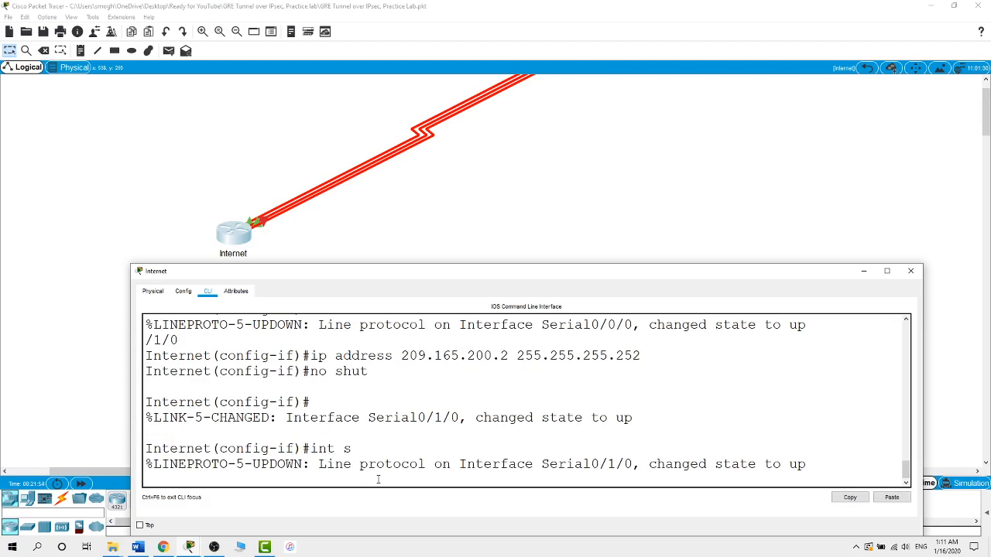
key("Return")
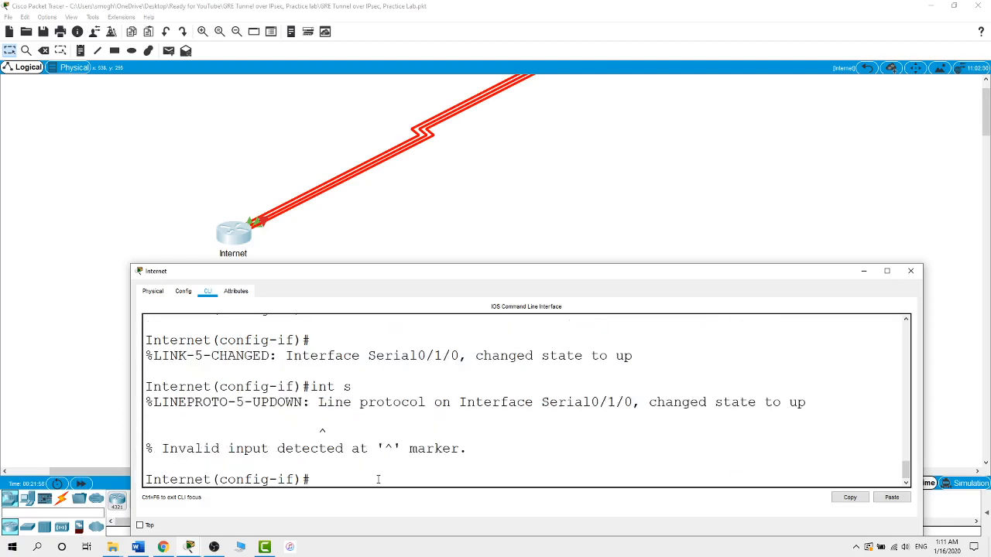
type("int s0/0/1")
key("Return")
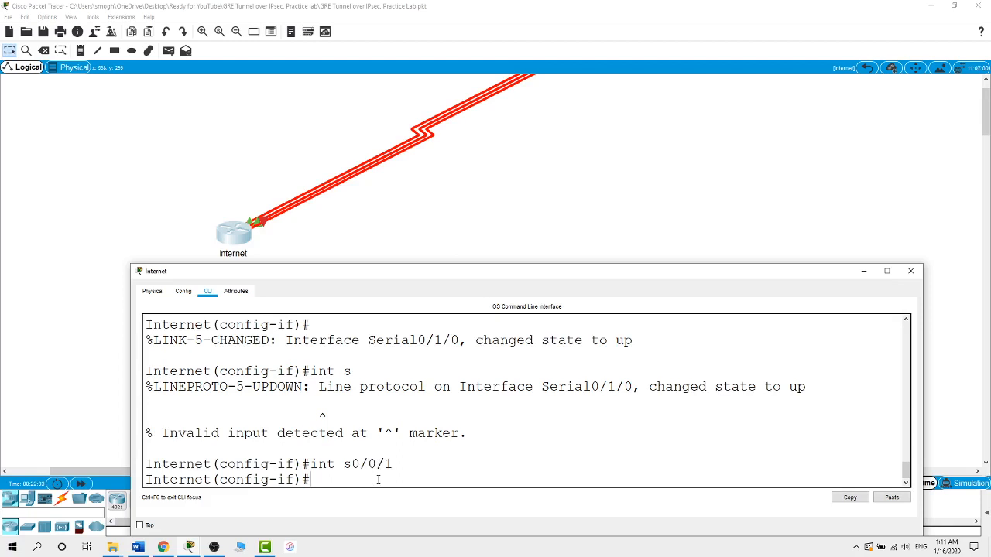
type("ip address 10.2")
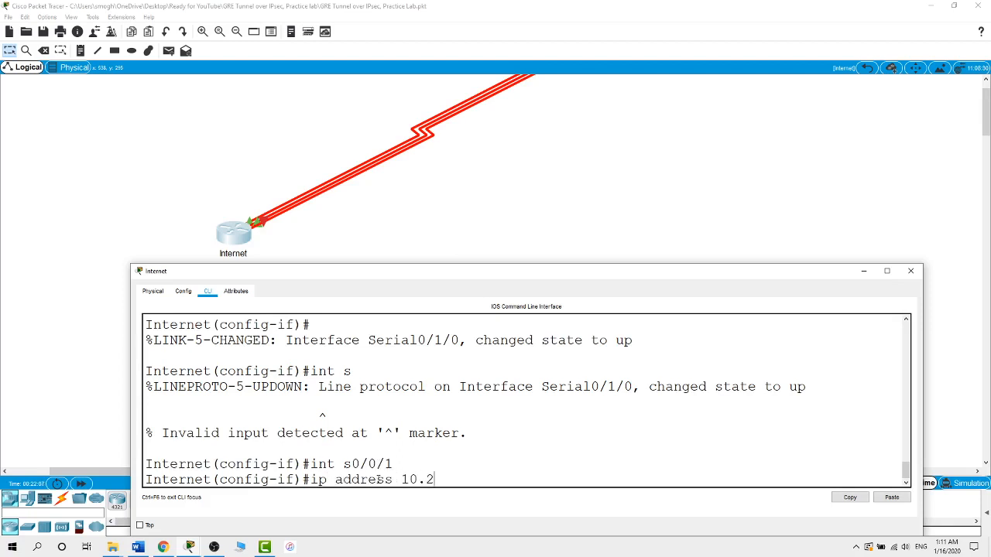
type(".2.1 255.255.255.252")
key("Return")
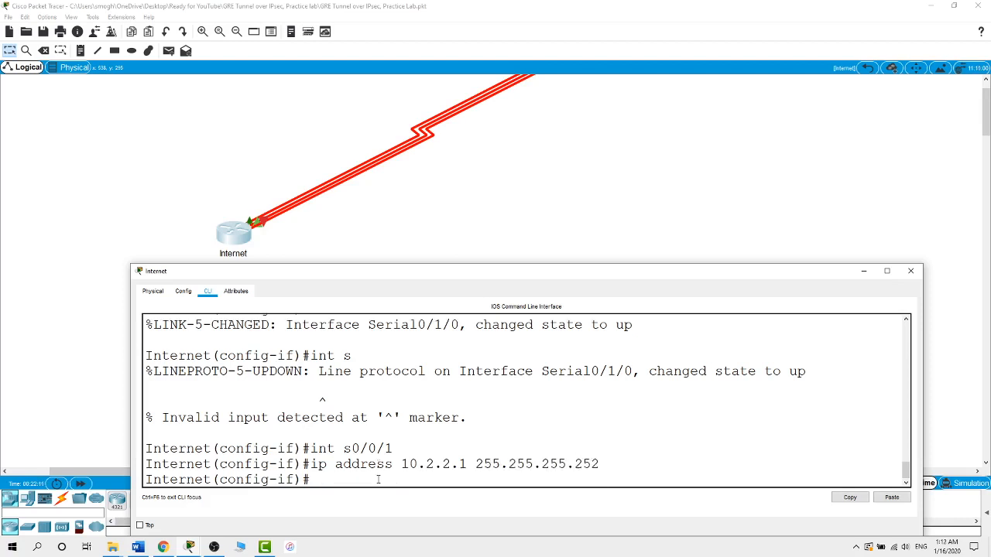
type("no shut")
key("Return")
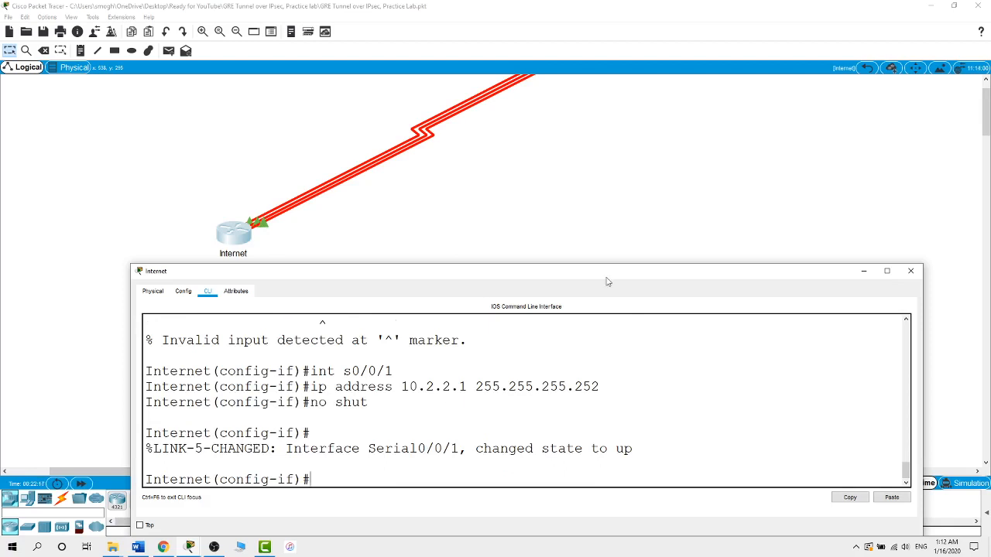
left_click(718, 188)
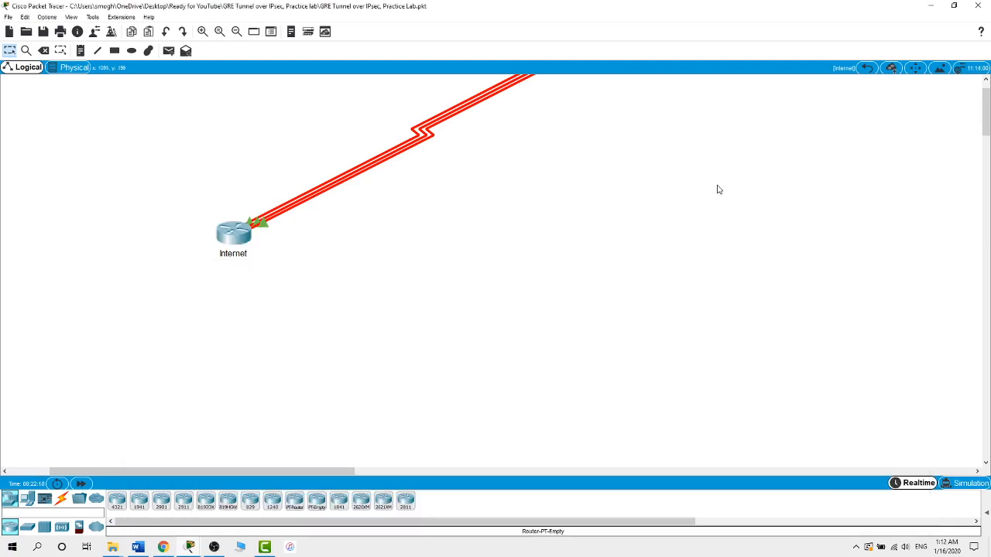
left_click(868, 68)
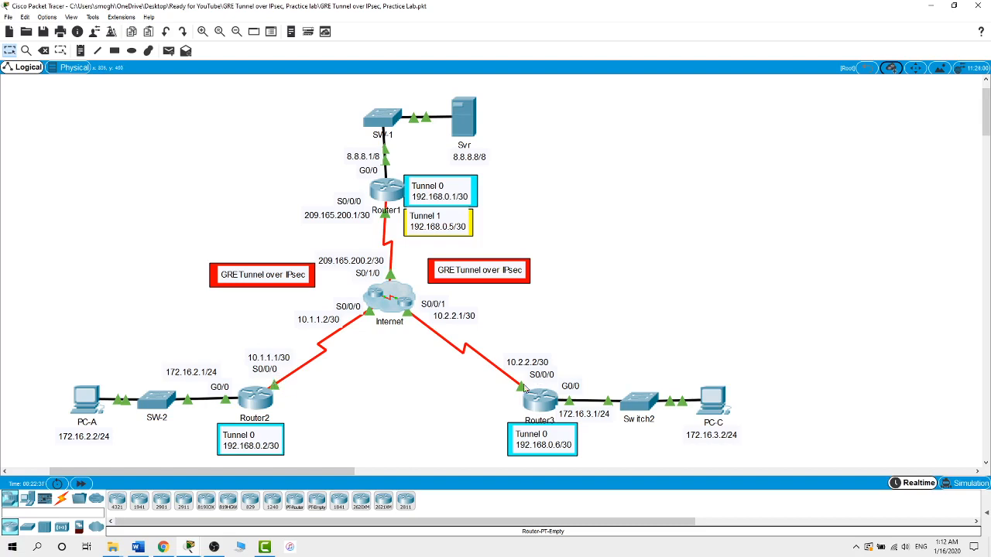
- Leave configuration mode on Router1 and ping Router2's serial address 10.1.1.1
left_click(393, 186)
key("Return")
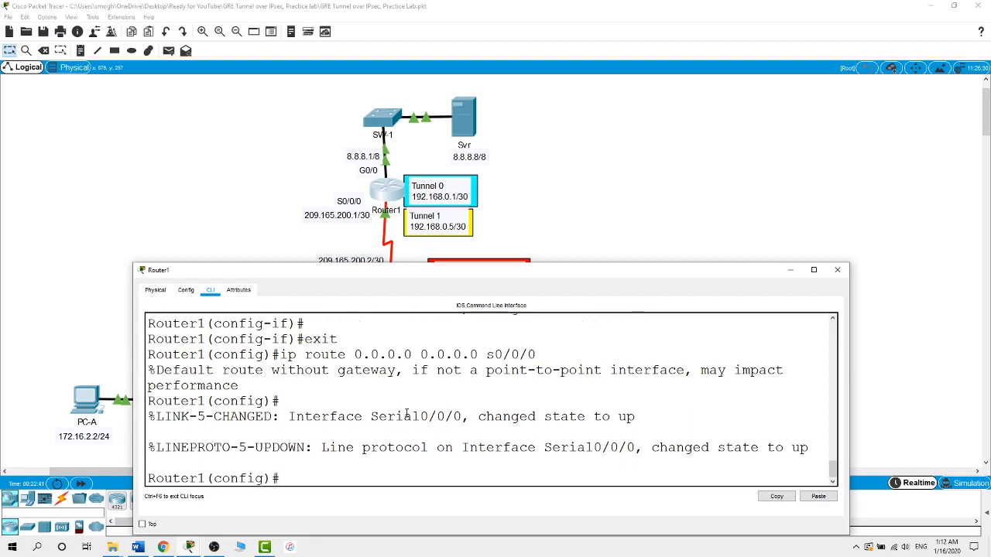
type("end")
key("Return")
key("Return")
type("pin")
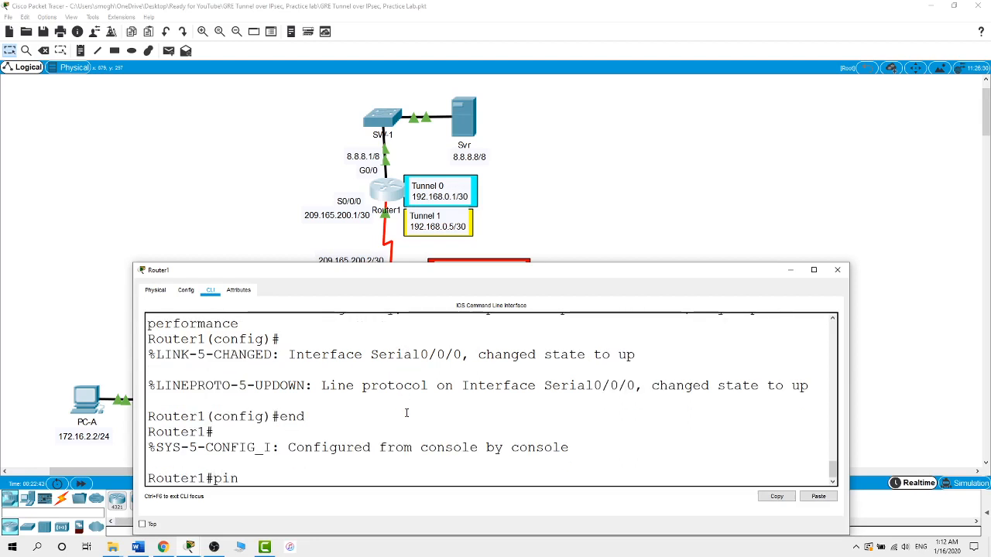
type("g 10.1.1.1")
key("Return")
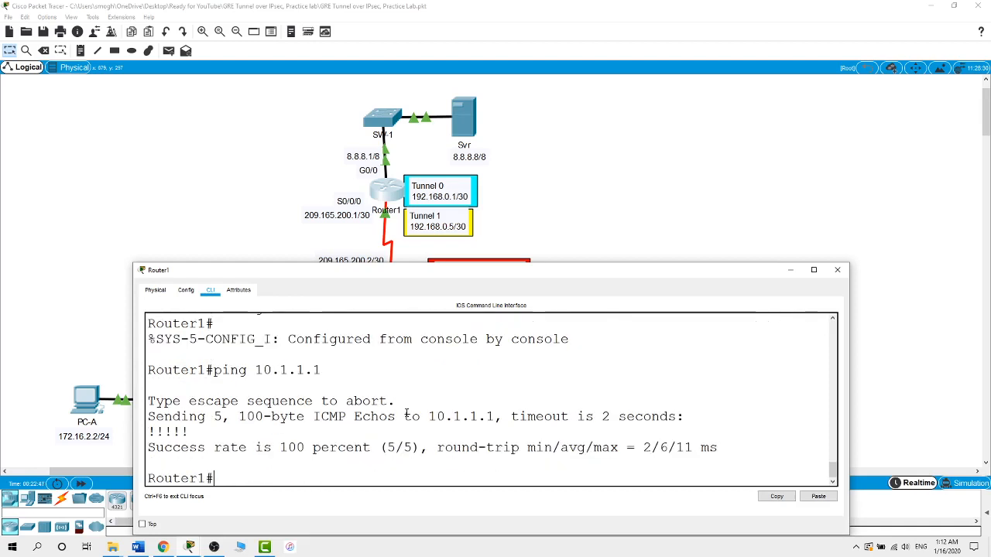
- Ping Router3's serial address 10.2.2.2 from Router1 and return to the topology
type("ping 10.2.2.")
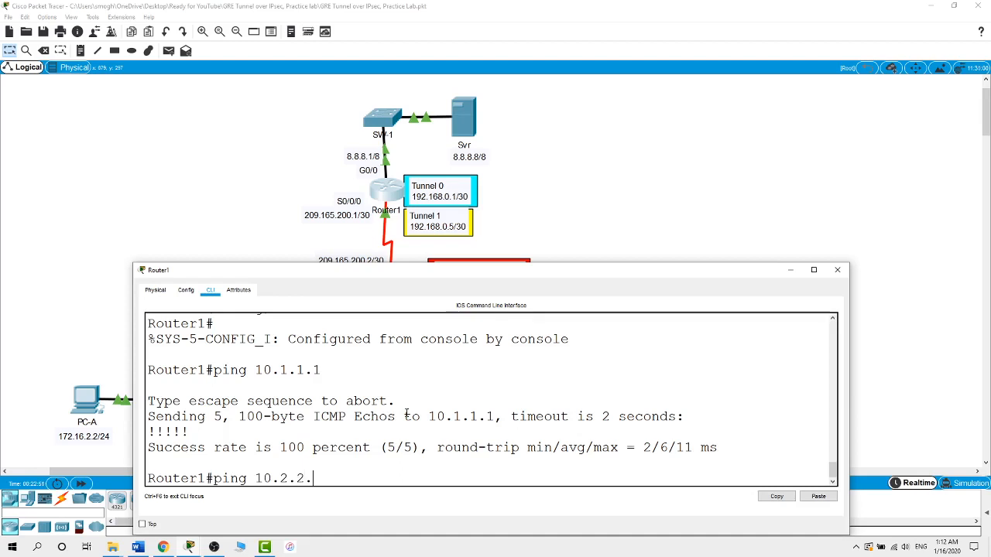
type("2")
key("Return")
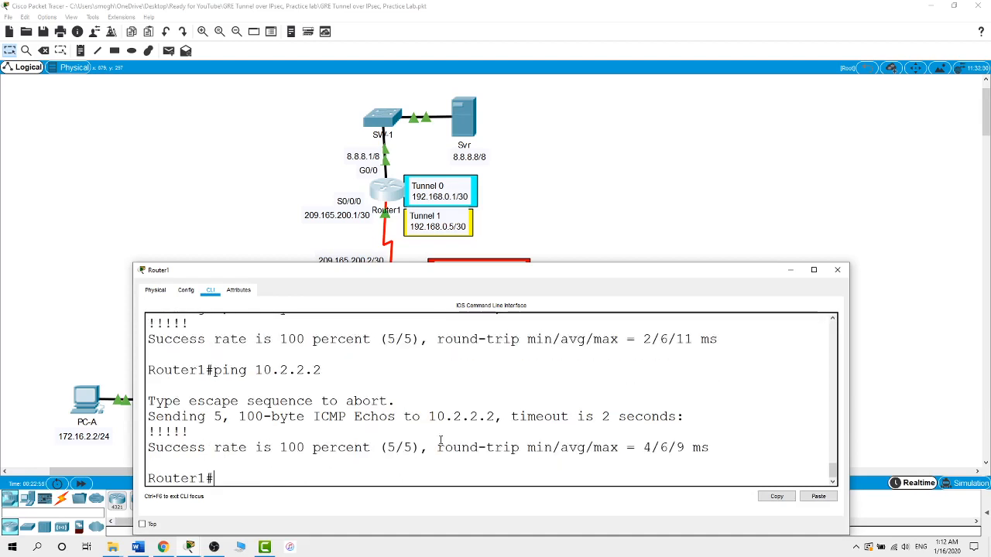
left_click(674, 137)
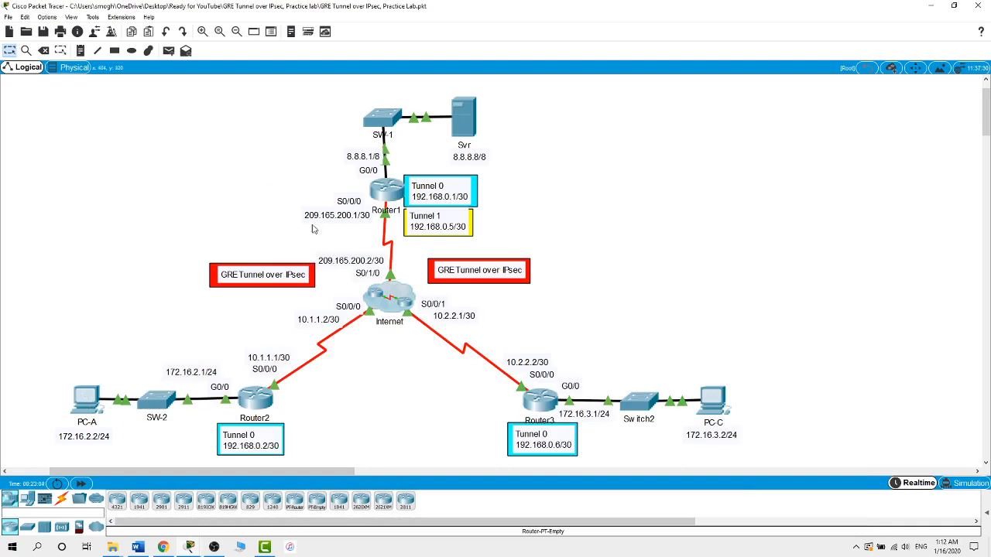
- Ping the server at 8.8.8.8 from PC-A's command prompt, abort the ping, and return to the topology
left_click(91, 400)
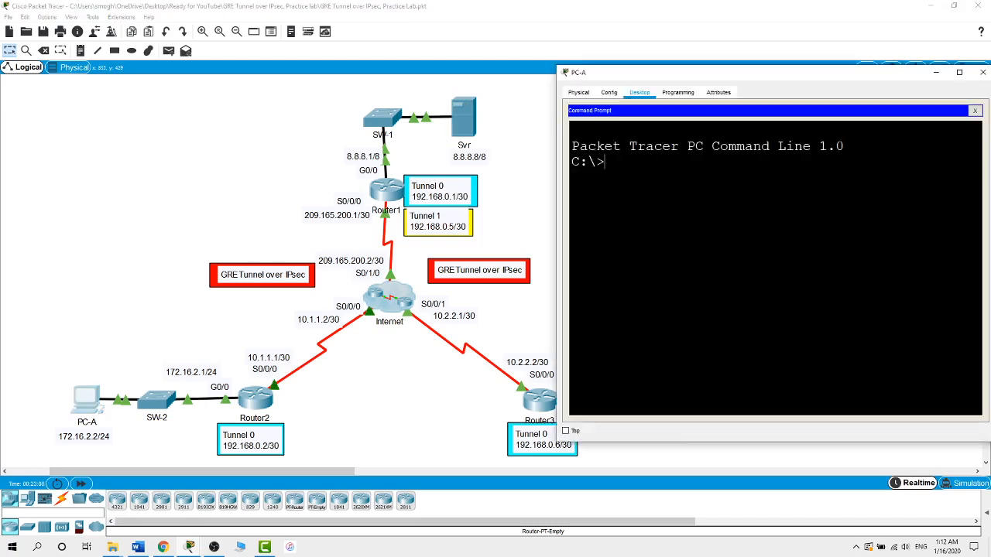
type("ping")
type("8.8.8.8")
key("Return")
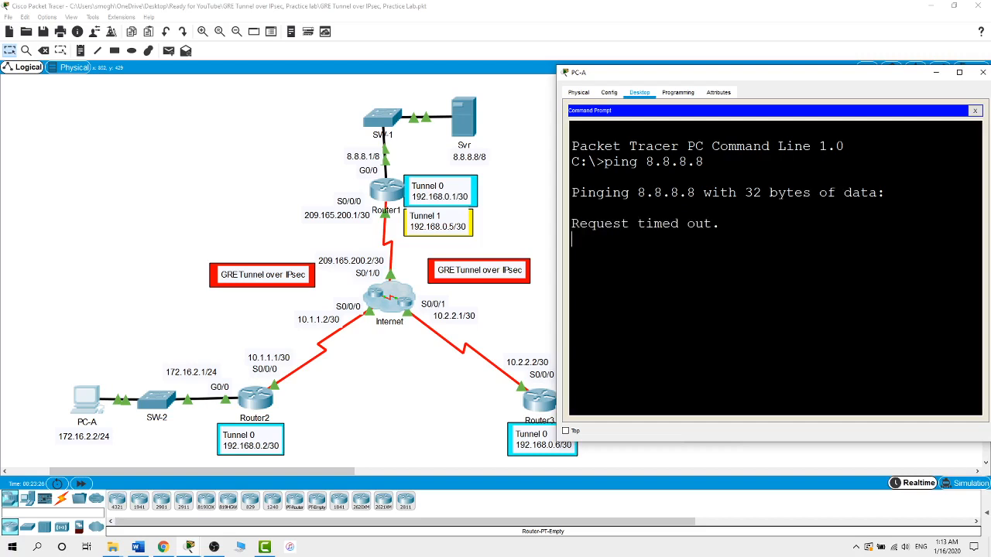
key("ctrl+c")
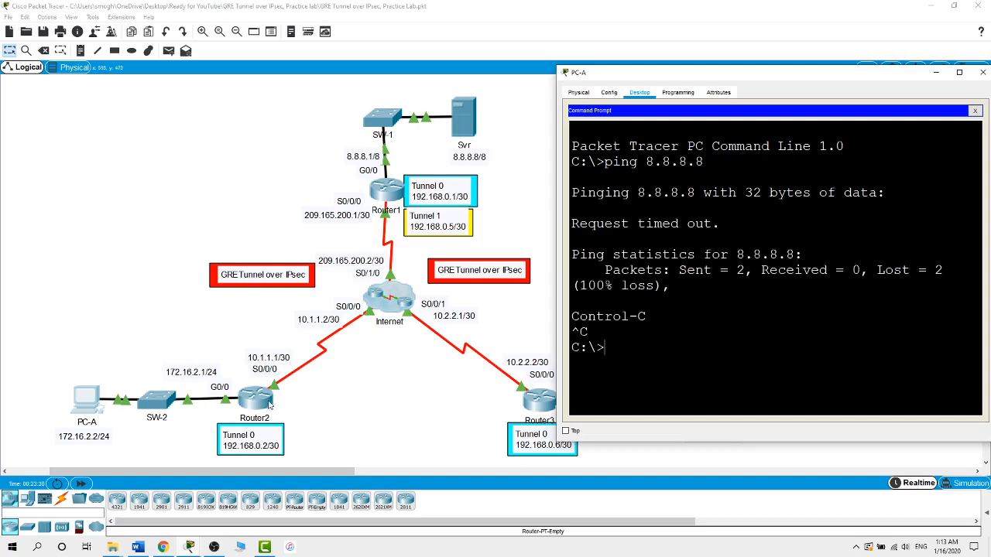
left_click(544, 411)
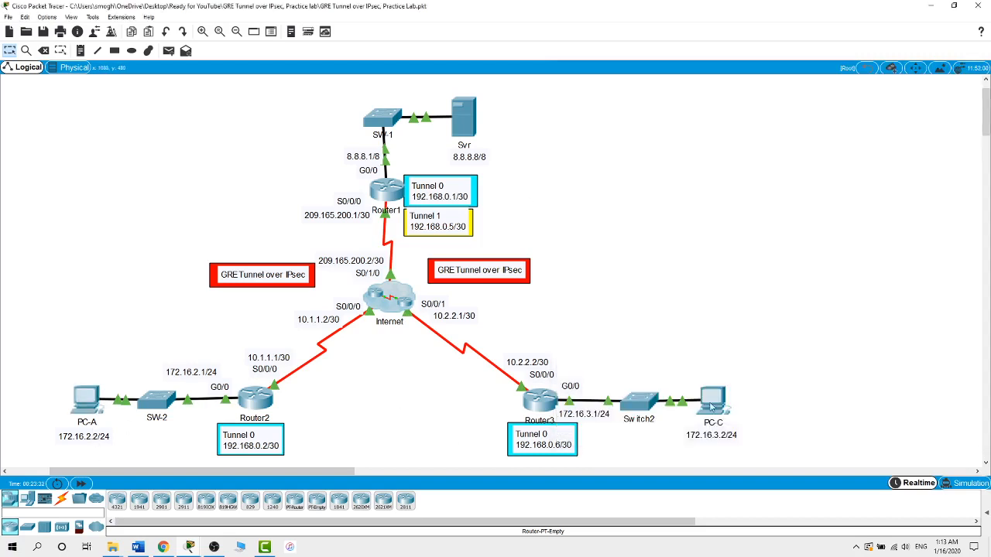
- Ping PC-C at 172.16.3.2 from PC-A's command prompt, abort the ping, and return to the topology
left_click(92, 401)
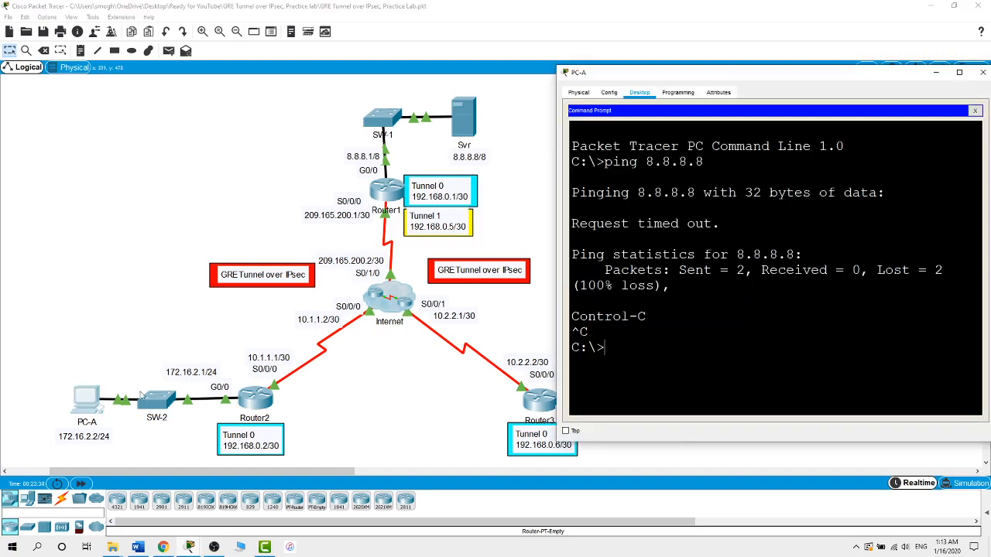
type("ping 172.16.3.2")
key("Return")
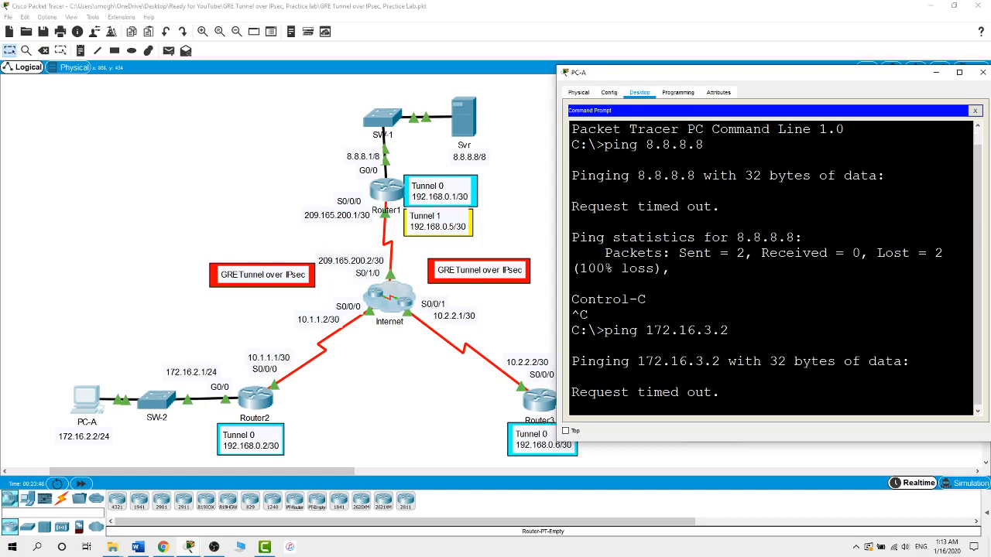
key("ctrl+c")
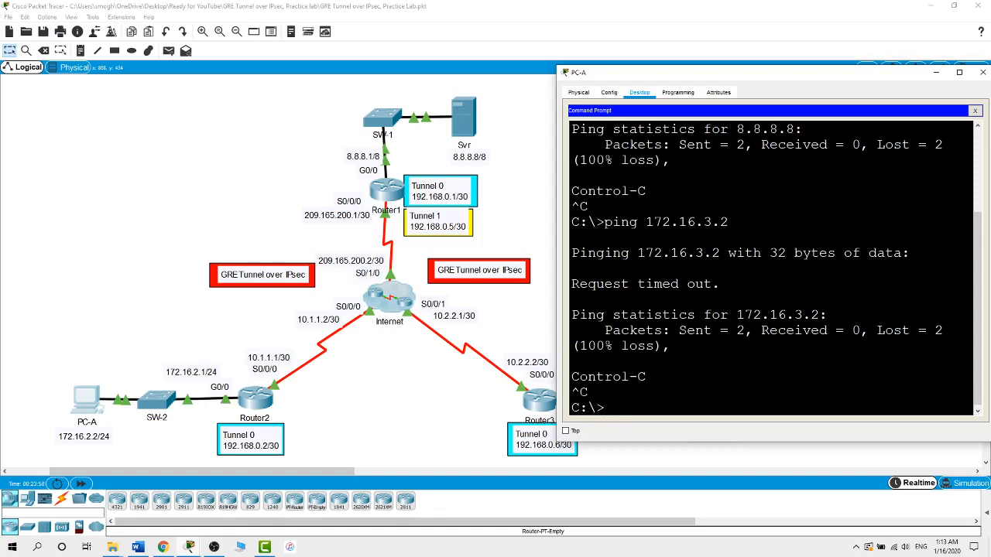
left_click(422, 398)
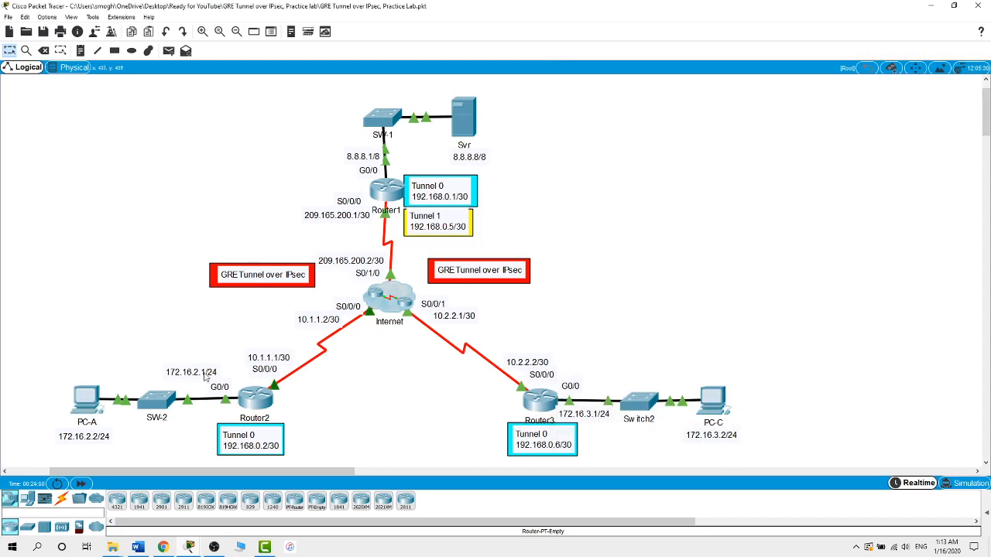
- Exit Router2's configuration and privileged modes and display its full version output to check the technology package licences
left_click(256, 399)
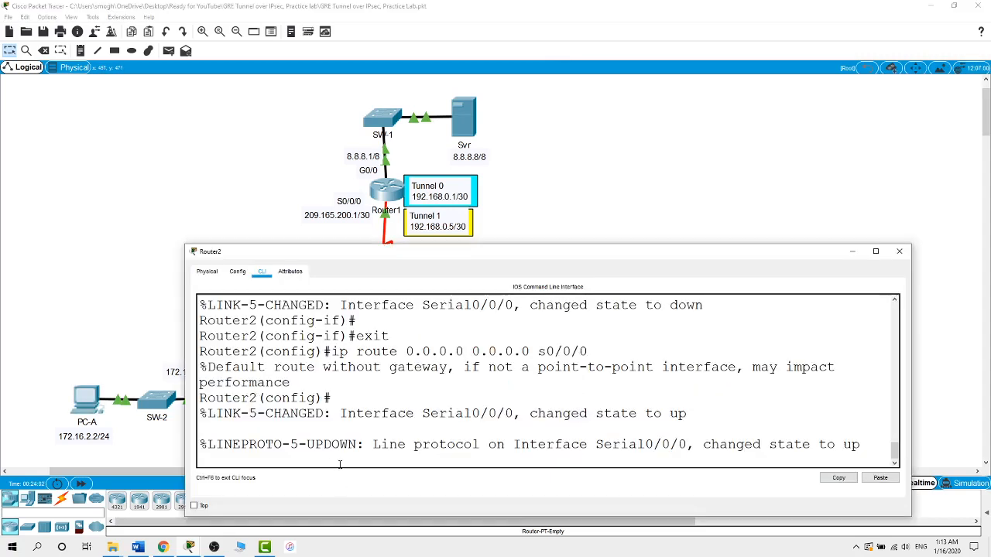
key("Return")
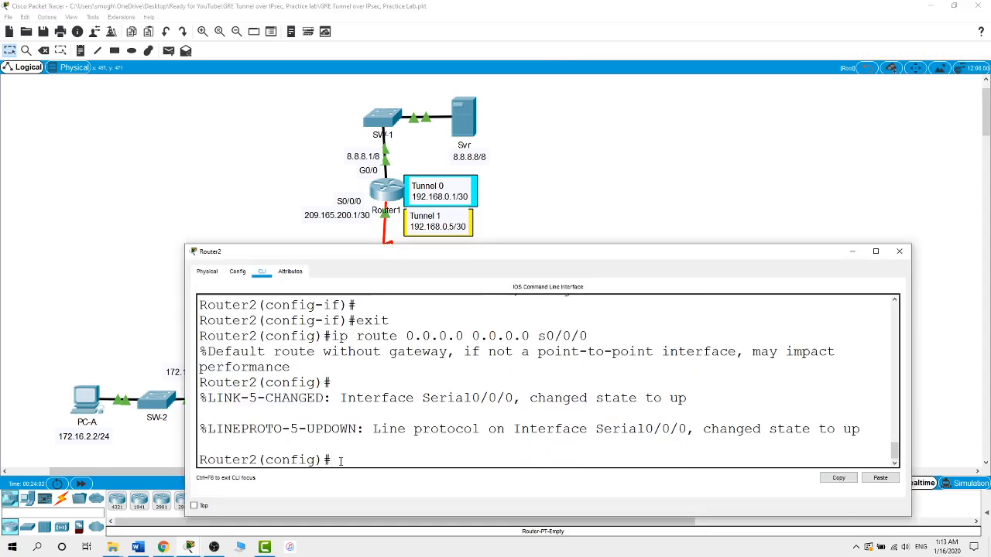
type("exit")
key("Return")
key("Return")
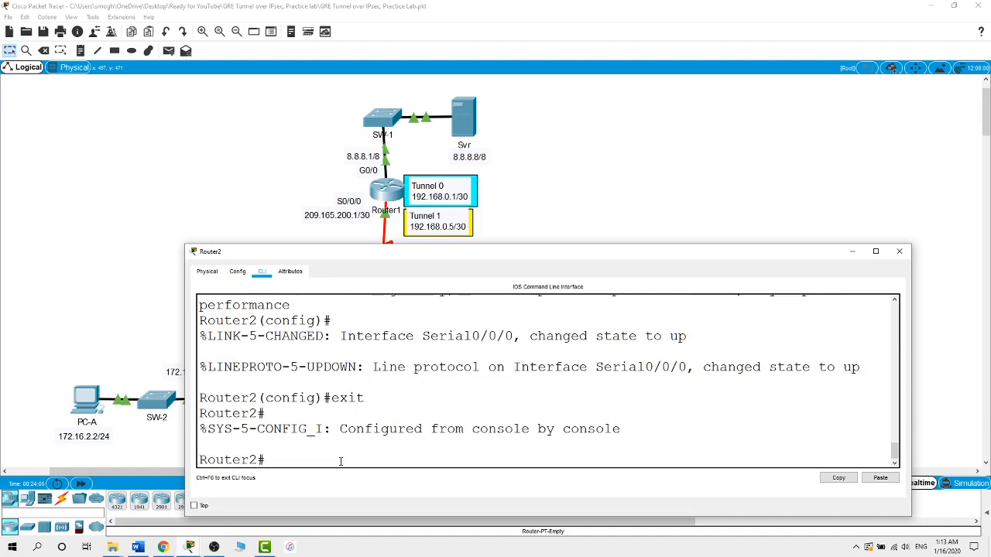
type("exit")
key("Return")
key("Return")
type("show version")
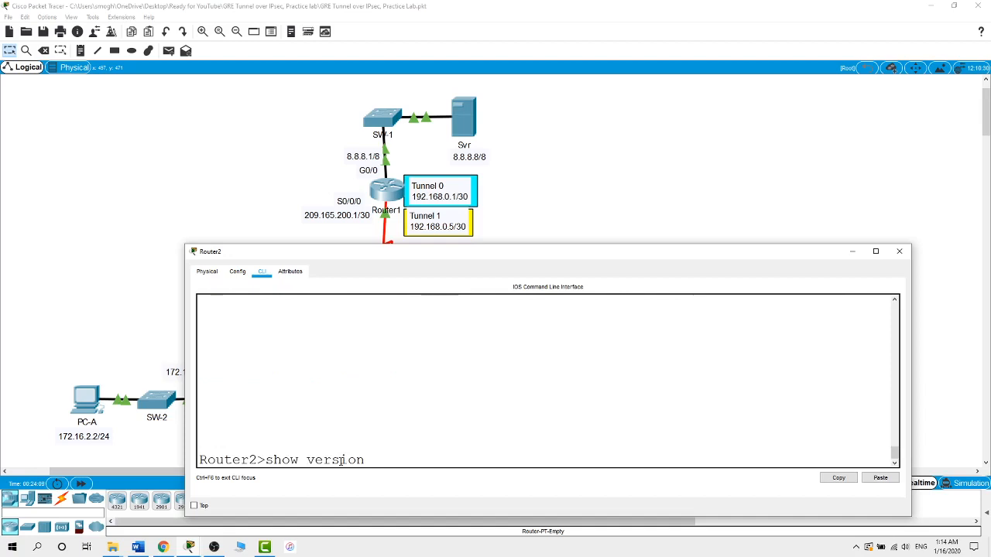
key("Return")
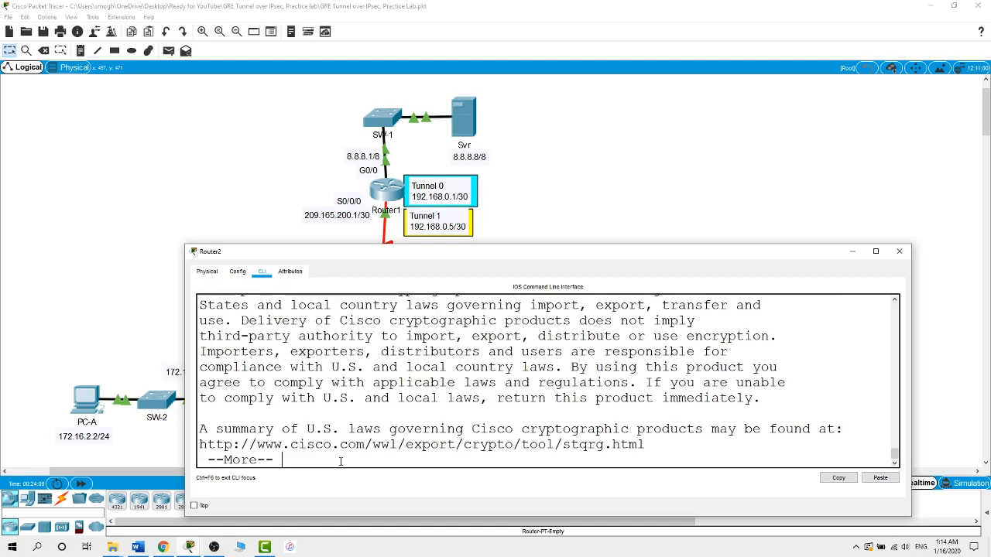
key("space")
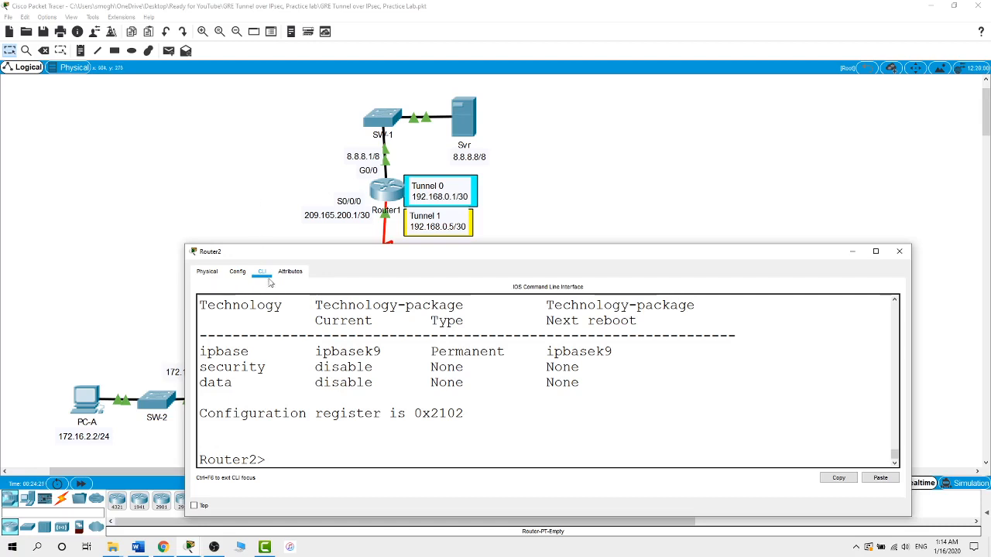
- Enter privileged mode on Router2 and display its full version output to examine the security technology package status
type("en")
key("Return")
type("show version")
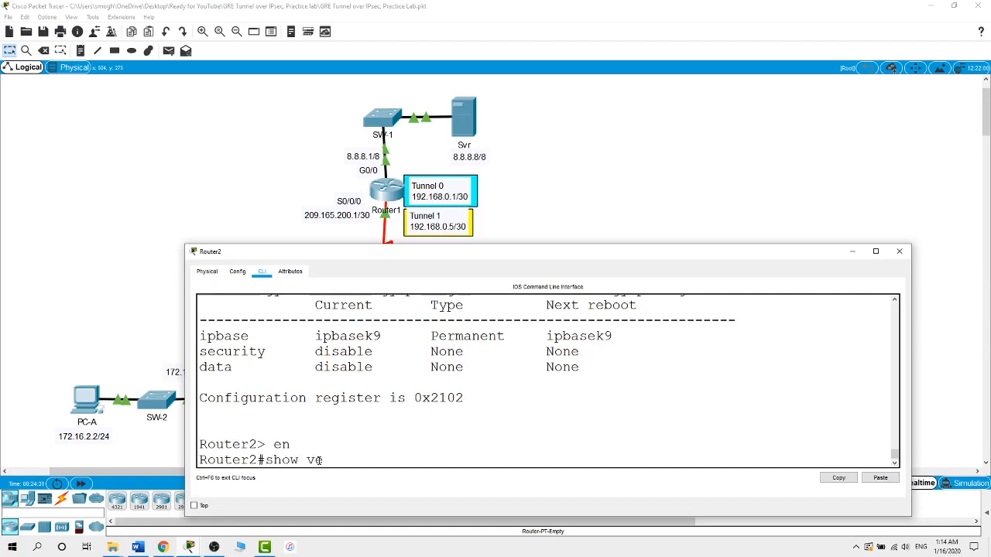
key("Return")
key("space")
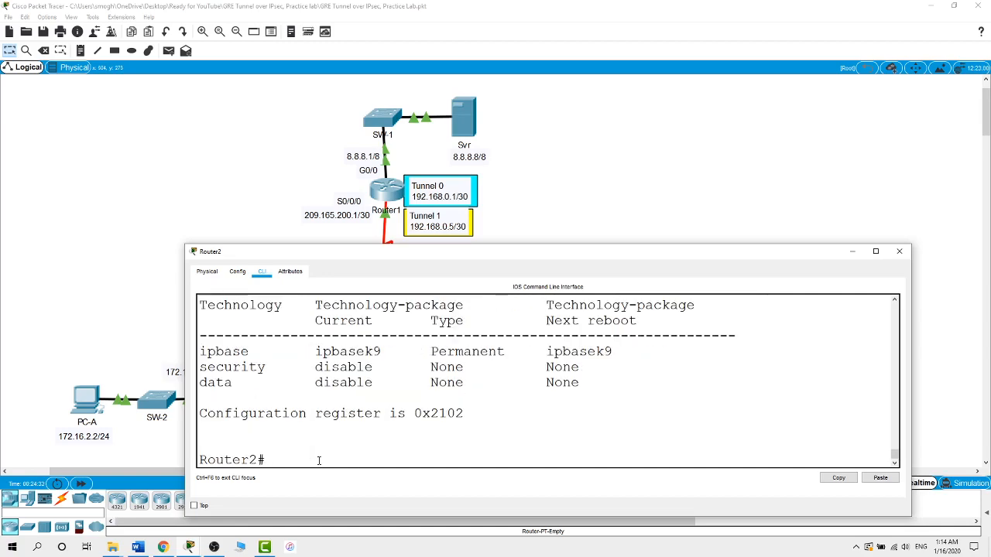
left_click_drag(315, 367, 377, 374)
- In Router2's global configuration mode, enable the securityk9 technology package for boot module c1900 and accept the licence agreement
left_click(342, 462)
type("conf t")
key("Return")
type("li")
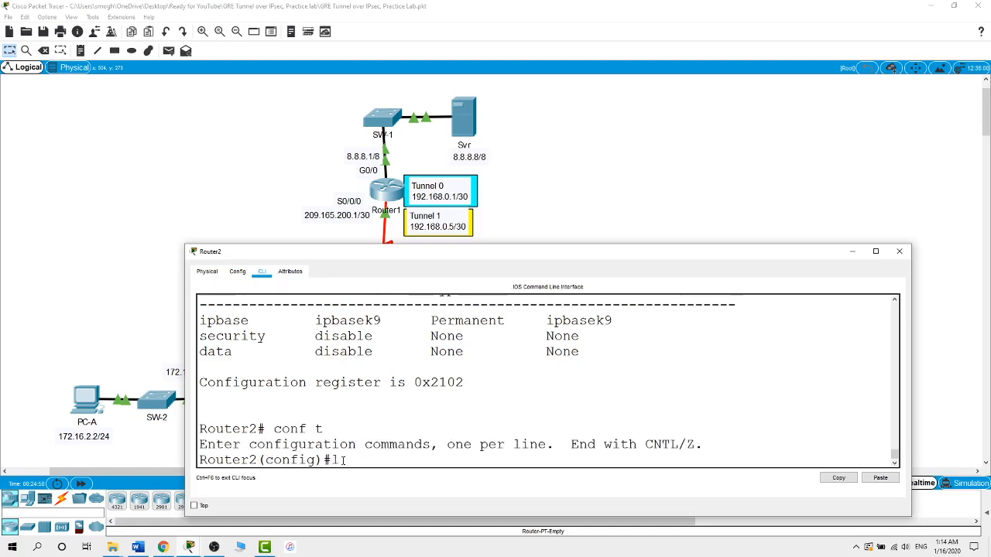
key("Tab")
key("BackSpace")
key("BackSpace")
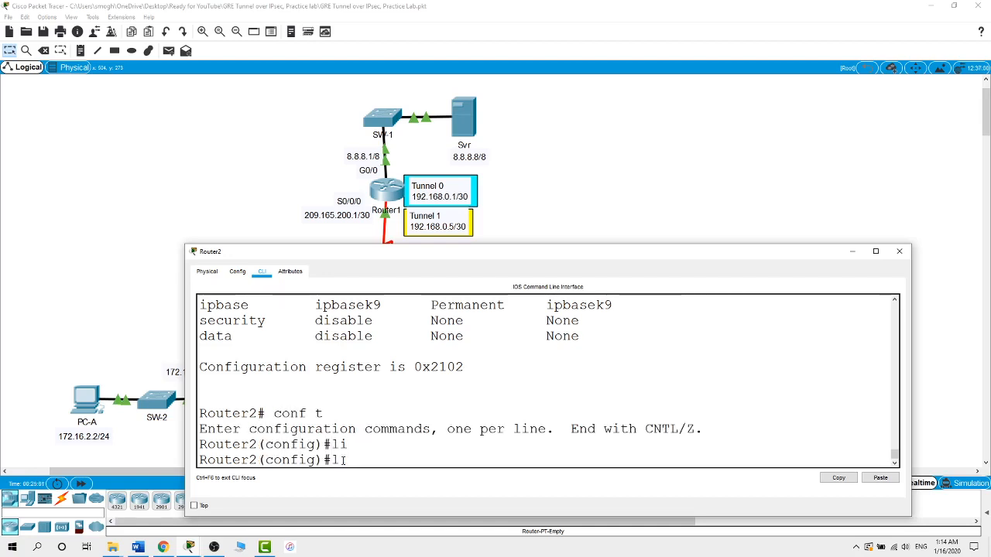
type("in")
key("BackSpace")
key("BackSpace")
type("lic")
key("Tab")
type("bo")
key("Tab")
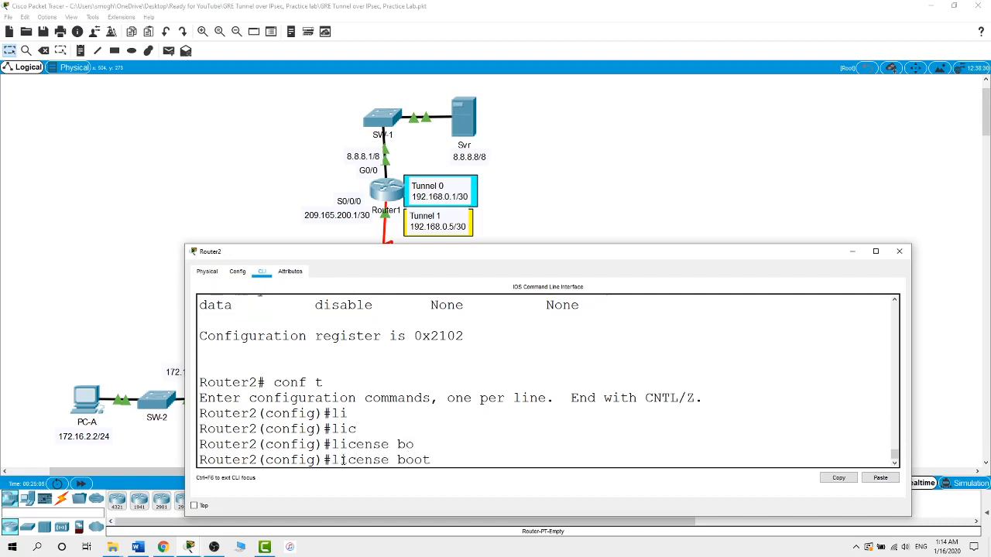
type("m")
key("Tab")
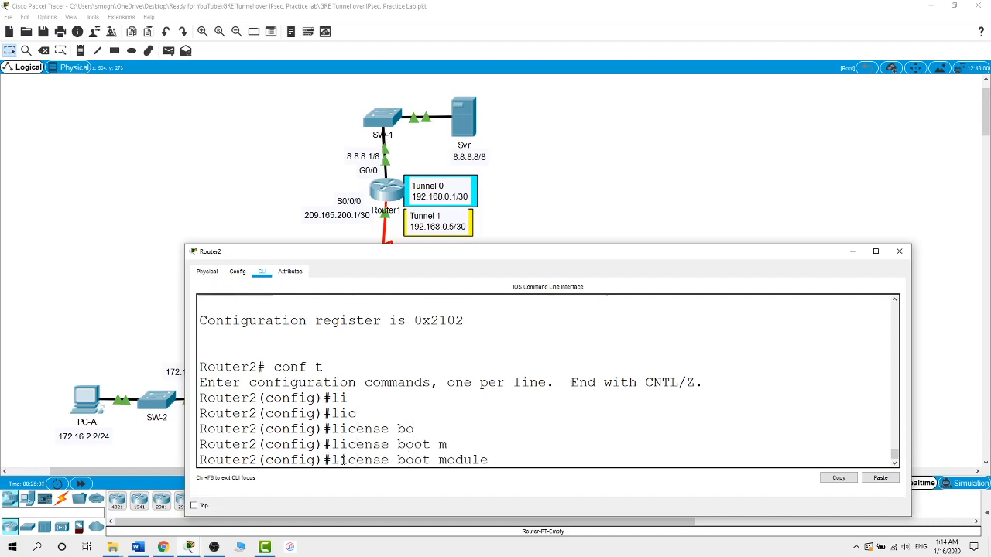
type("c")
key("Tab")
type("t")
key("Tab")
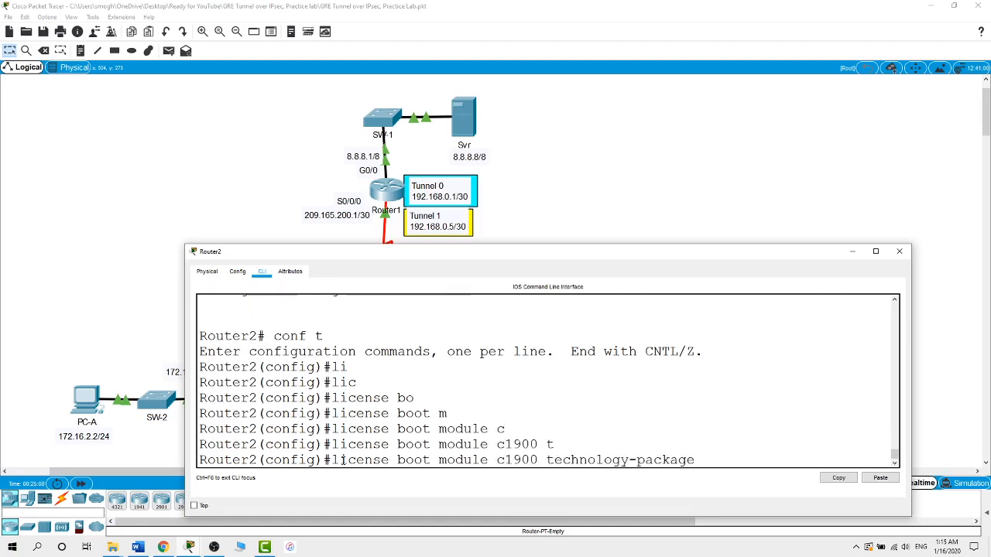
type("s")
key("Tab")
key("Return")
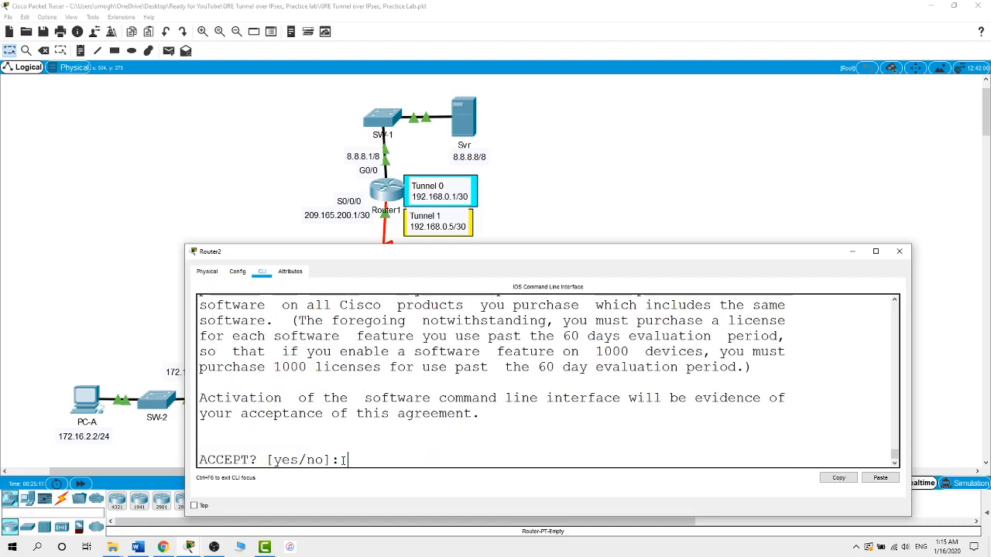
type("yes")
key("Return")
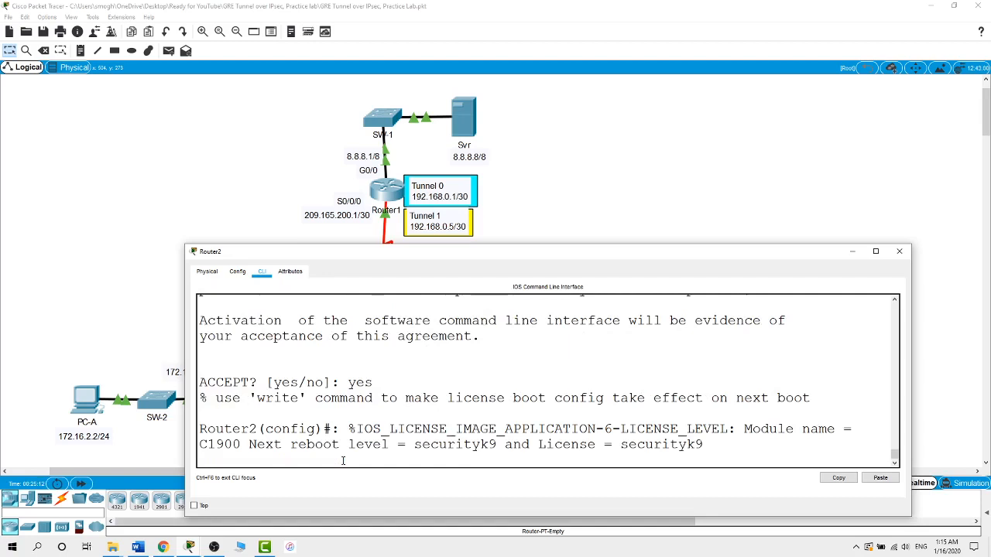
- Exit Router2's global configuration mode and begin a copy command in privileged mode
key("Return")
type("ex")
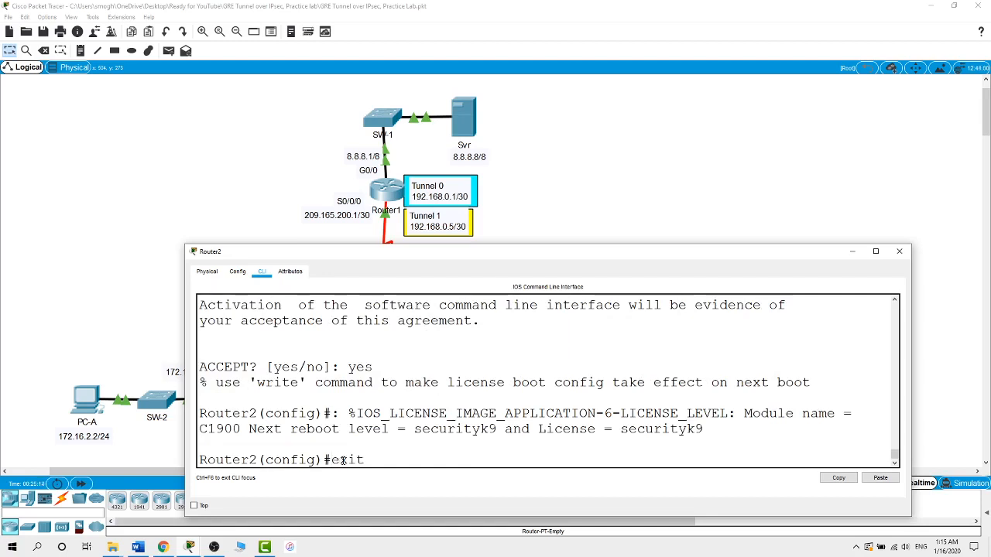
type("it")
key("Return")
key("Return")
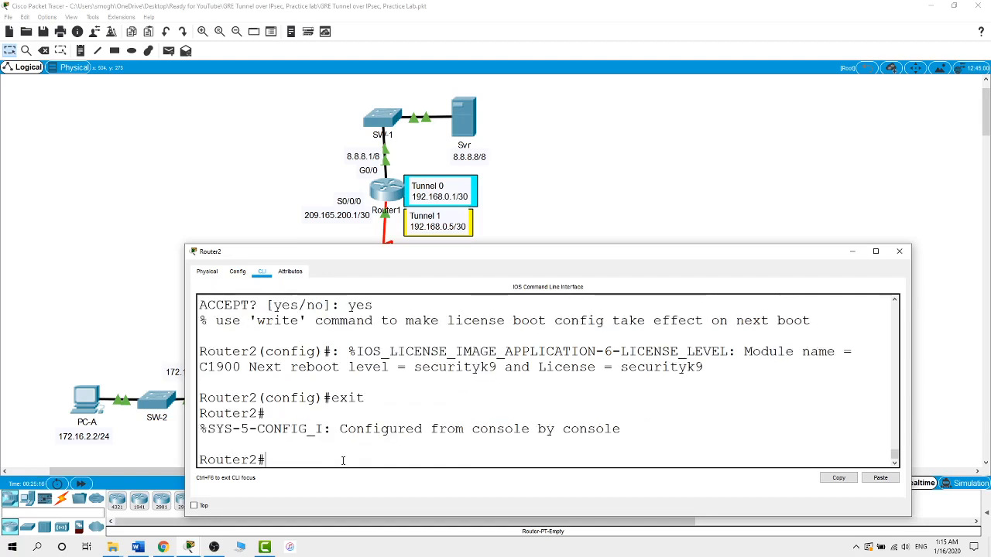
type("cop")
key("Tab")
type("st")
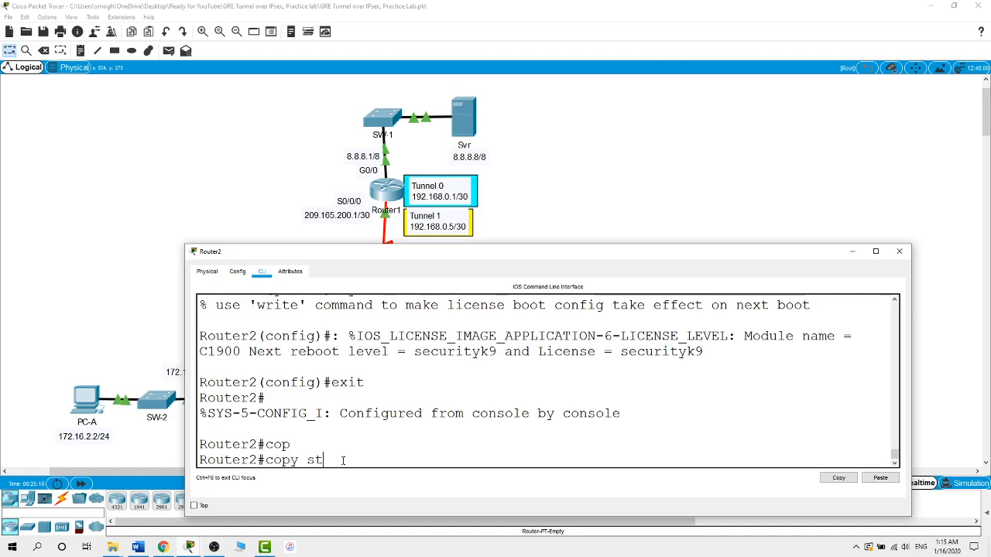
key("Tab")
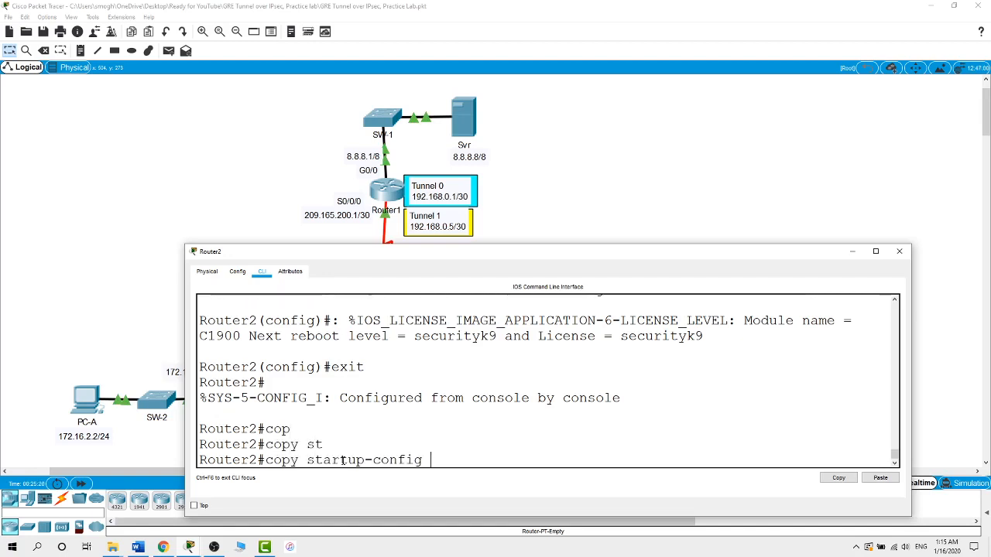
key("BackSpace")
key("BackSpace")
key("BackSpace")
key("BackSpace")
key("BackSpace")
key("BackSpace")
key("BackSpace")
key("BackSpace")
key("BackSpace")
key("BackSpace")
key("BackSpace")
key("BackSpace")
key("BackSpace")
key("BackSpace")
- Save Router2's running-config to startup-config with the default destination filename and reload the router
type("run")
key("Tab")
type("st")
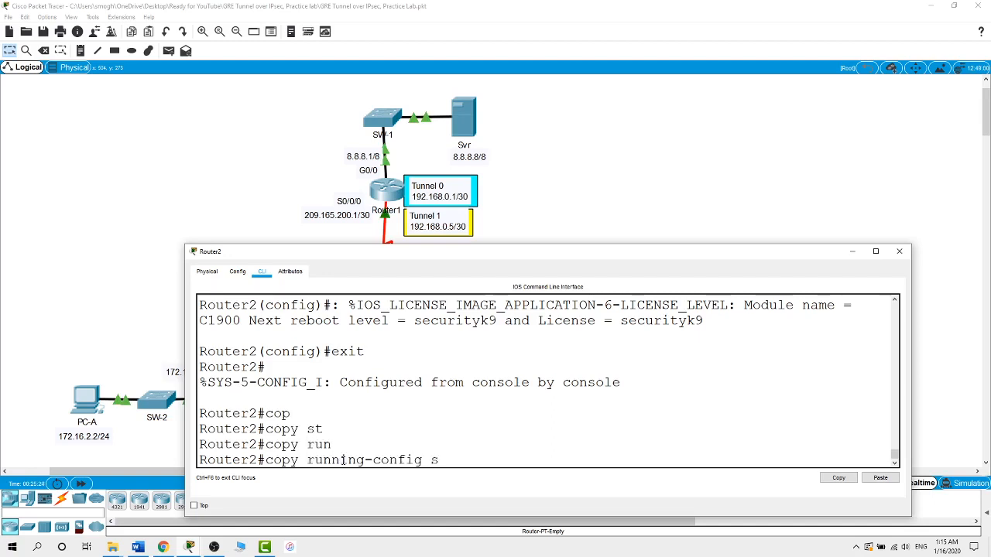
key("Tab")
key("Return")
key("Return")
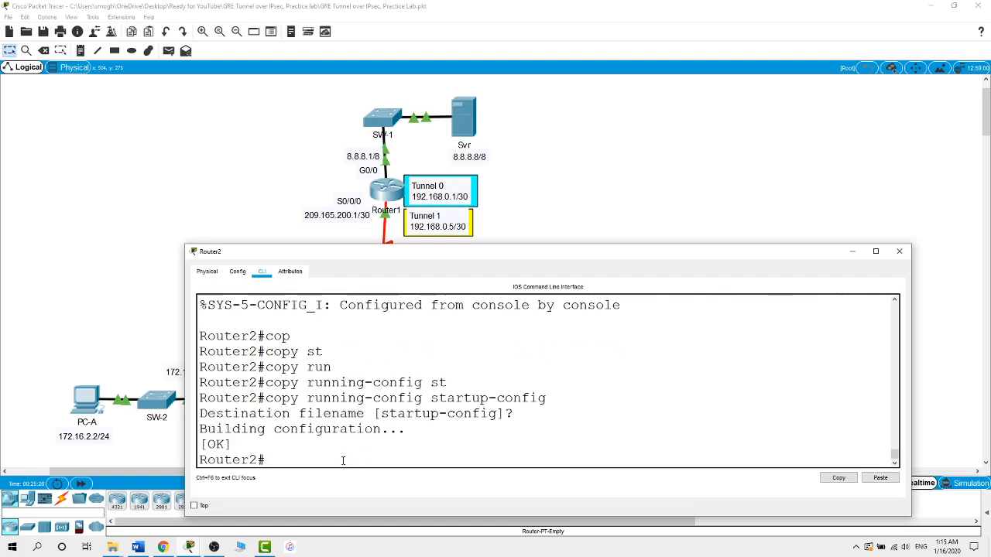
type("reload")
key("Return")
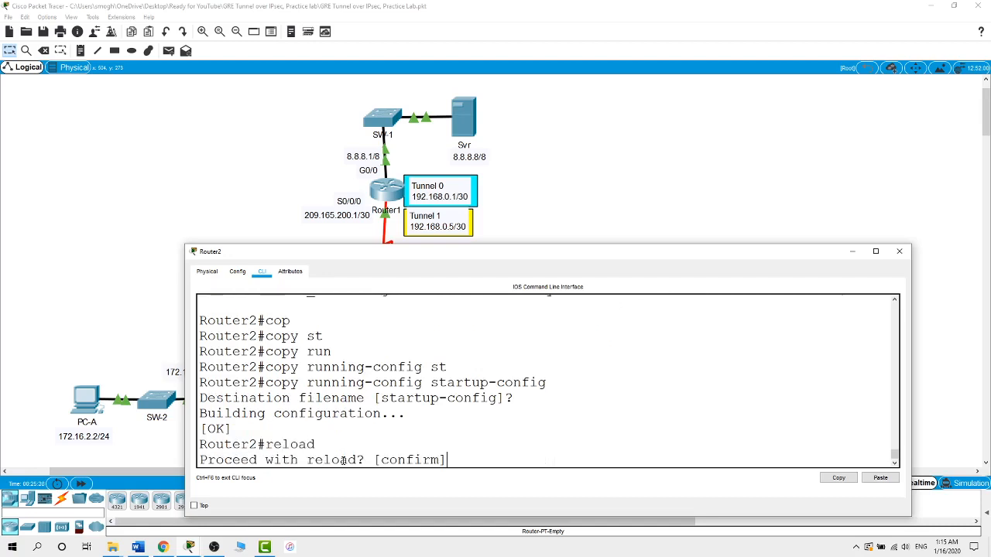
key("Return")
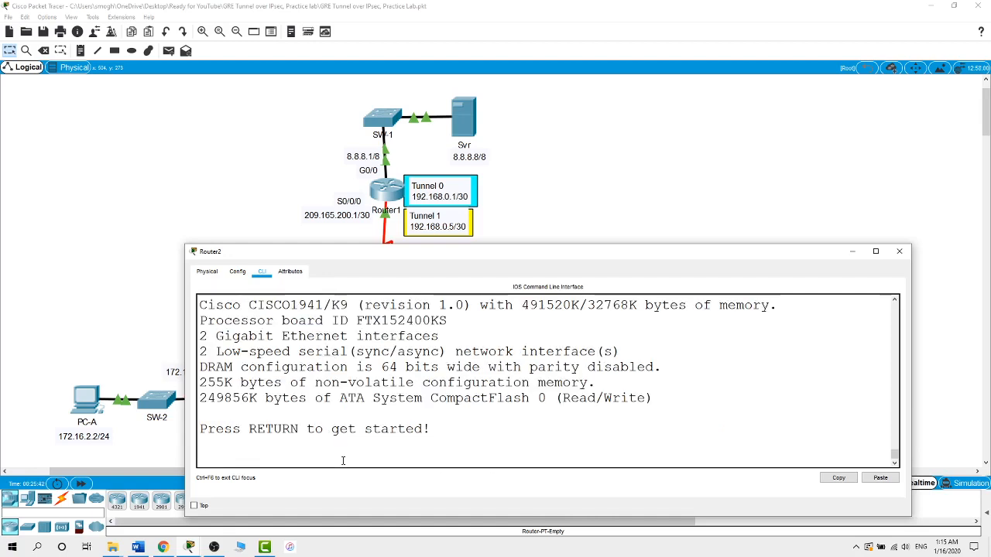
- Display the reloaded Router2's full version output to check the security package, and return to the topology
key("Return")
type("show")
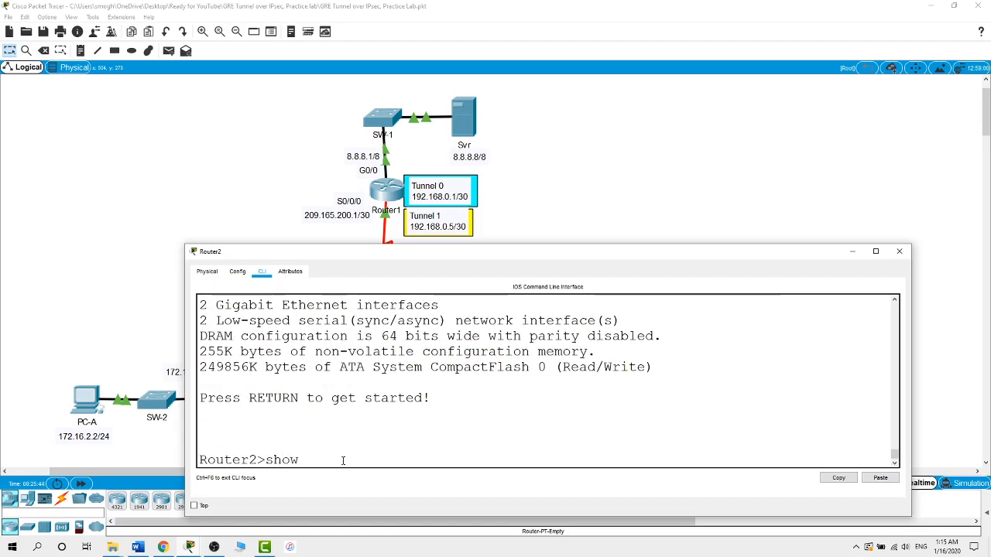
type(" version")
key("Return")
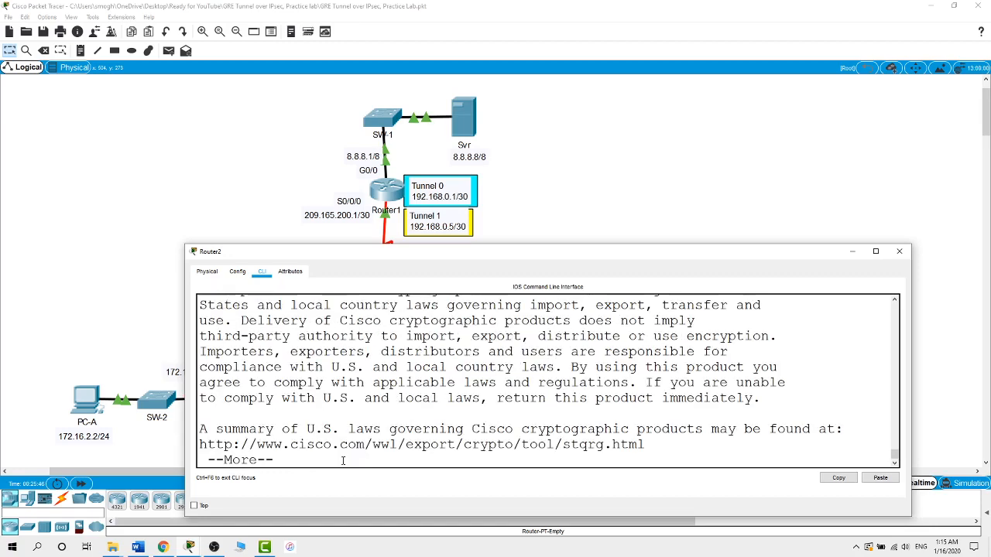
key("Return")
key("space")
key("space")
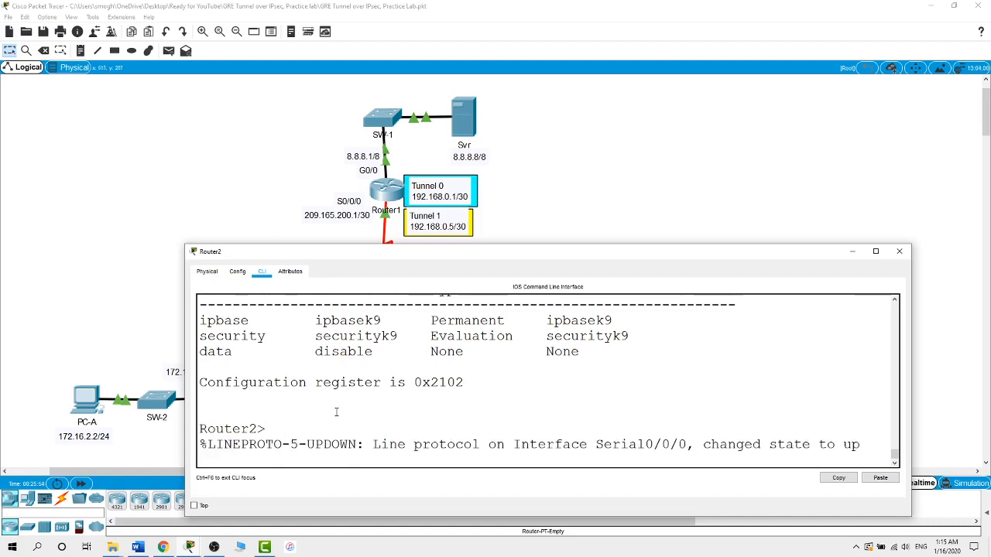
key("Return")
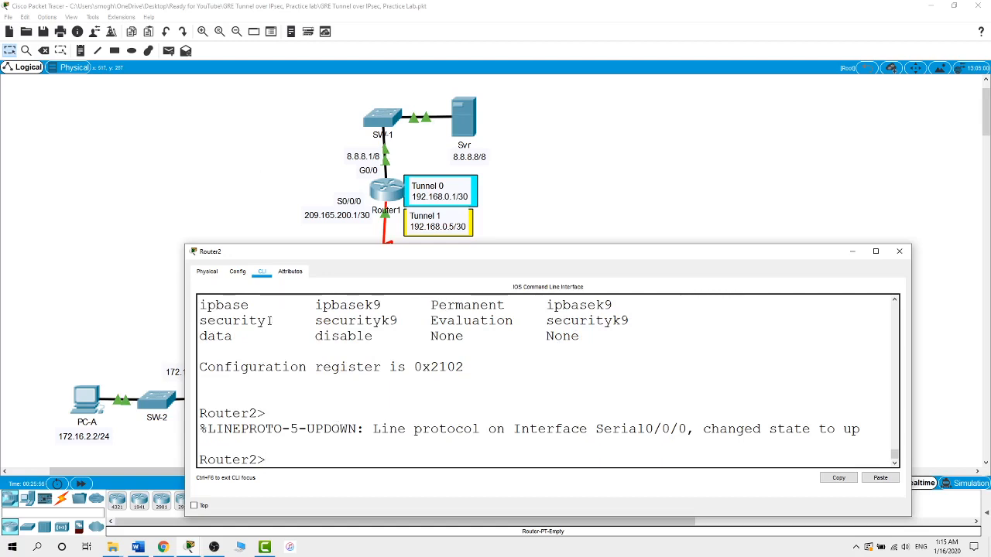
left_click(212, 142)
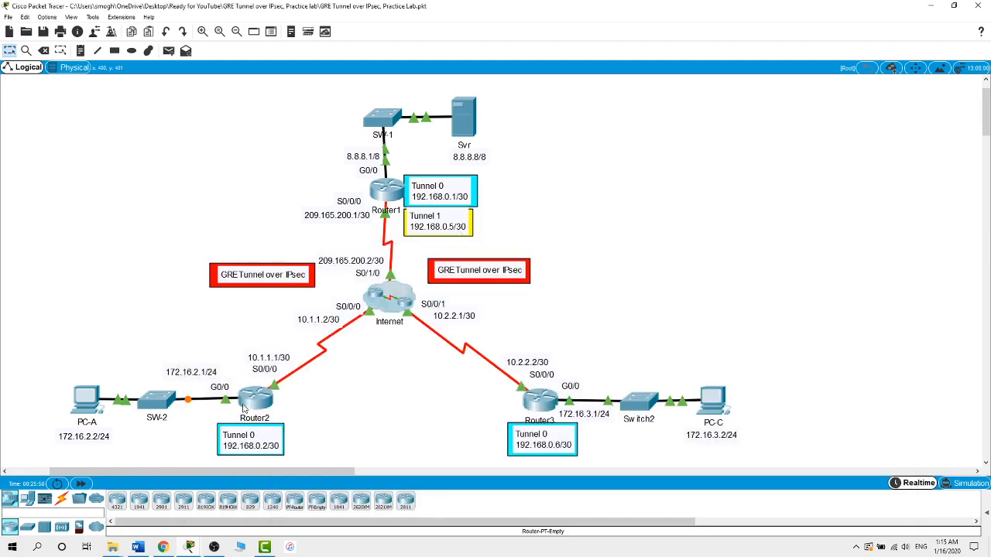
- In Router1's global configuration mode, enable the securityk9 technology package for boot module c1900 and accept the licence agreement
left_click(384, 192)
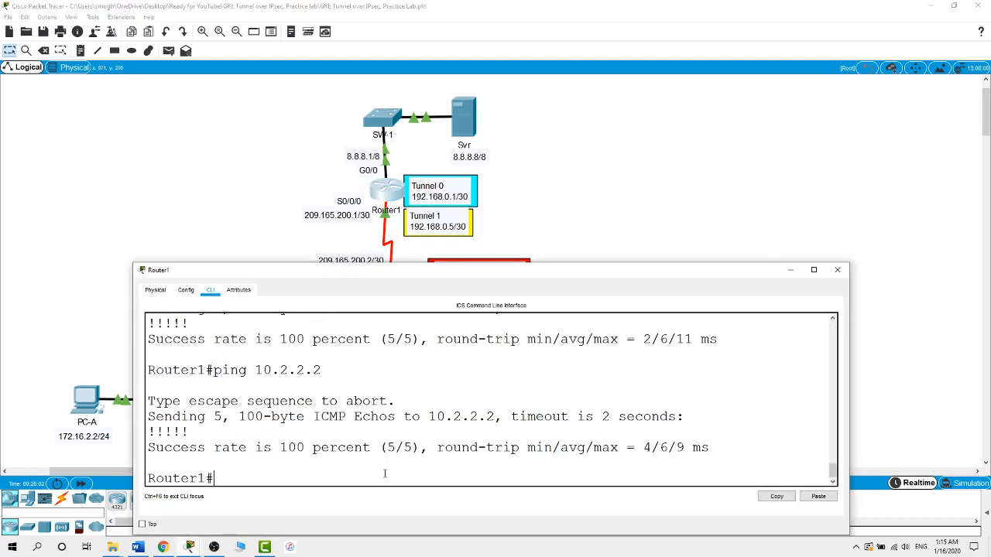
type("conf t")
key("Return")
type("lic")
key("Tab")
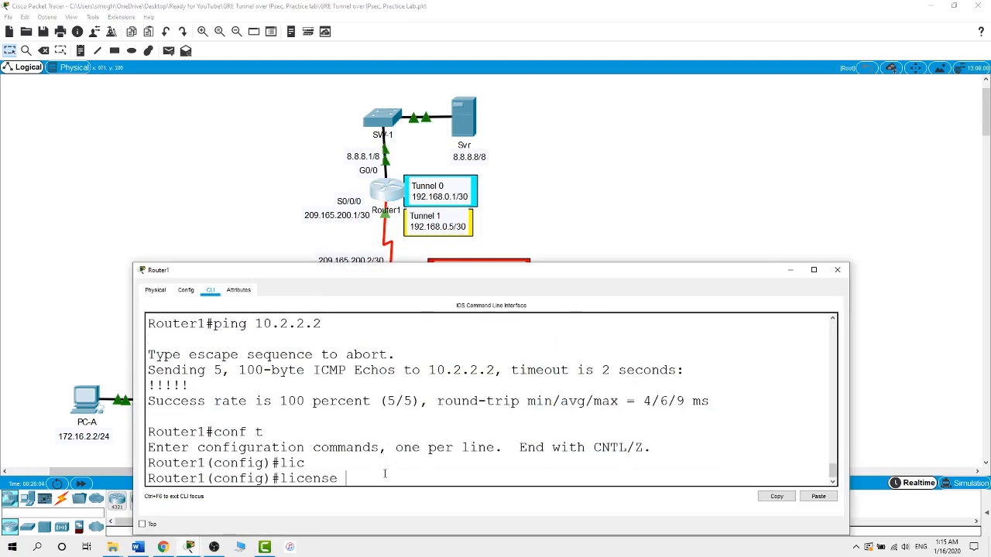
type("bo")
key("Tab")
type("m")
key("Tab")
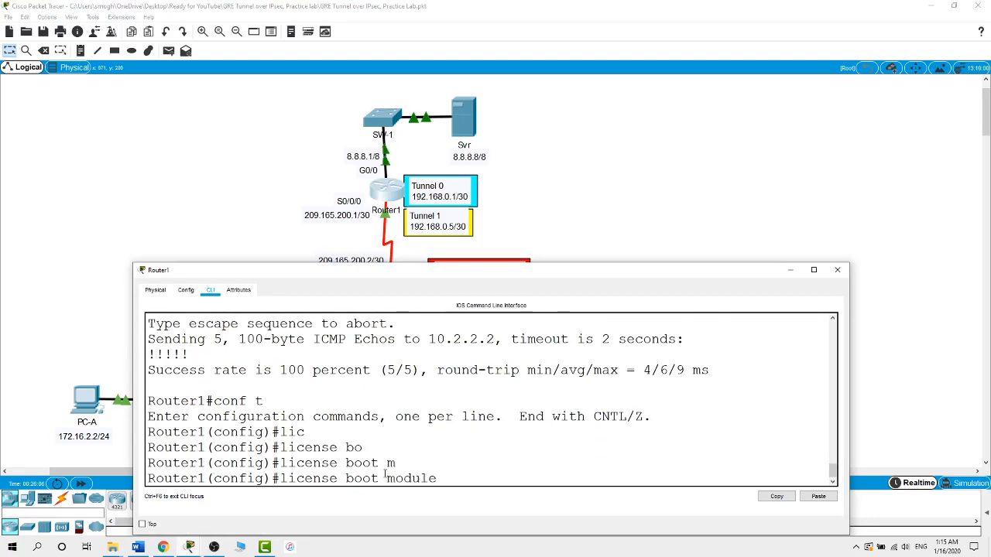
type("c")
key("Tab")
type("t")
key("Tab")
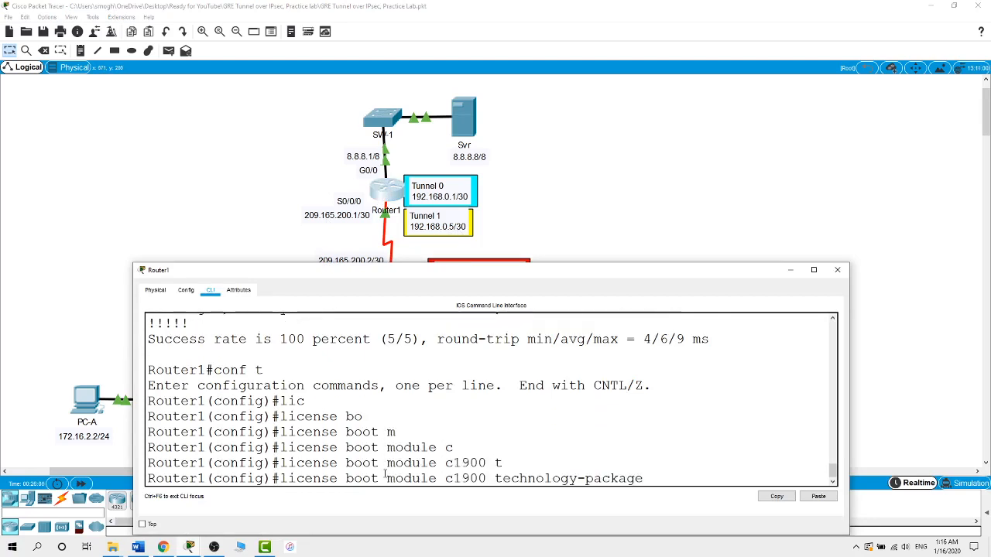
type("s")
key("Tab")
key("Return")
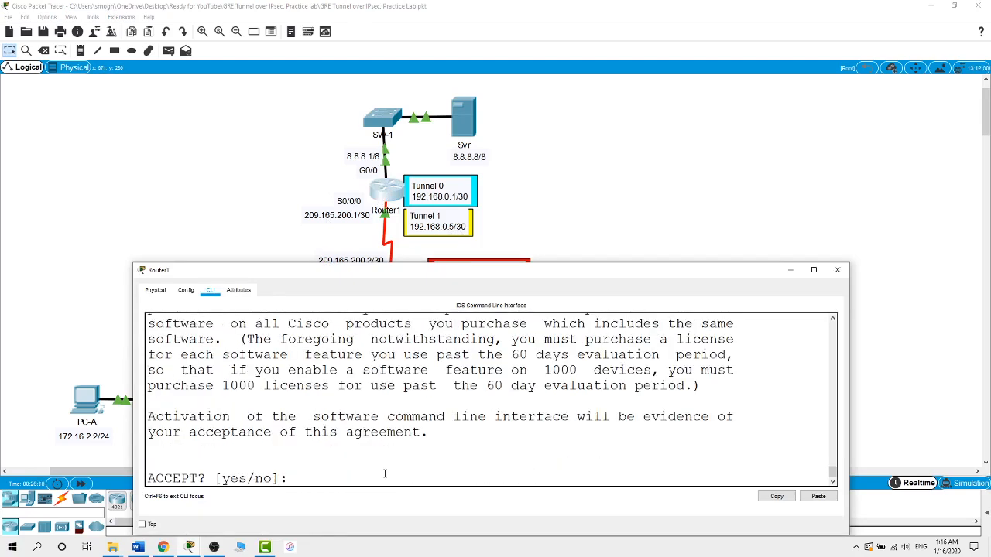
type("yes")
key("Return")
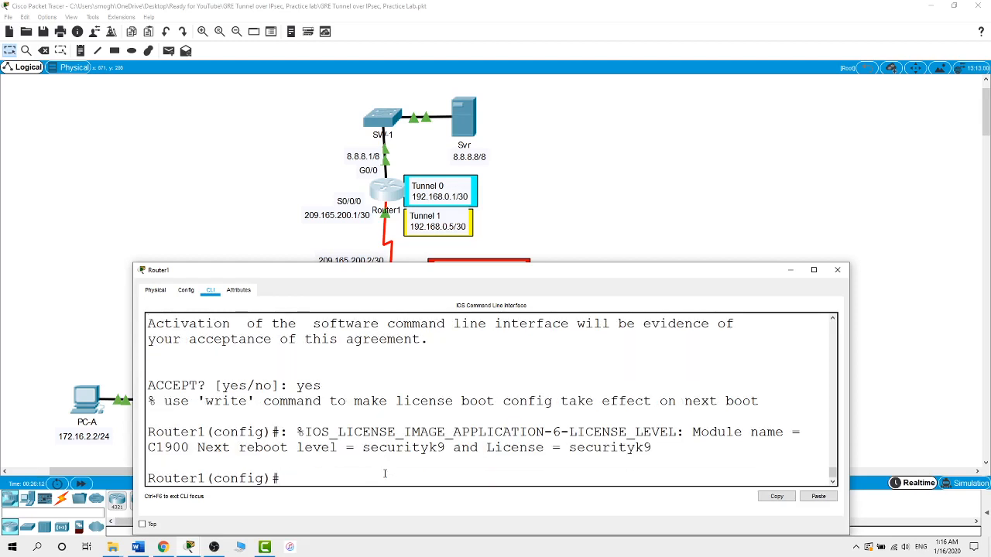
- Exit Router1's configuration mode, save the running-config to startup-config with the default filename, and reload the router
type("exit")
key("Return")
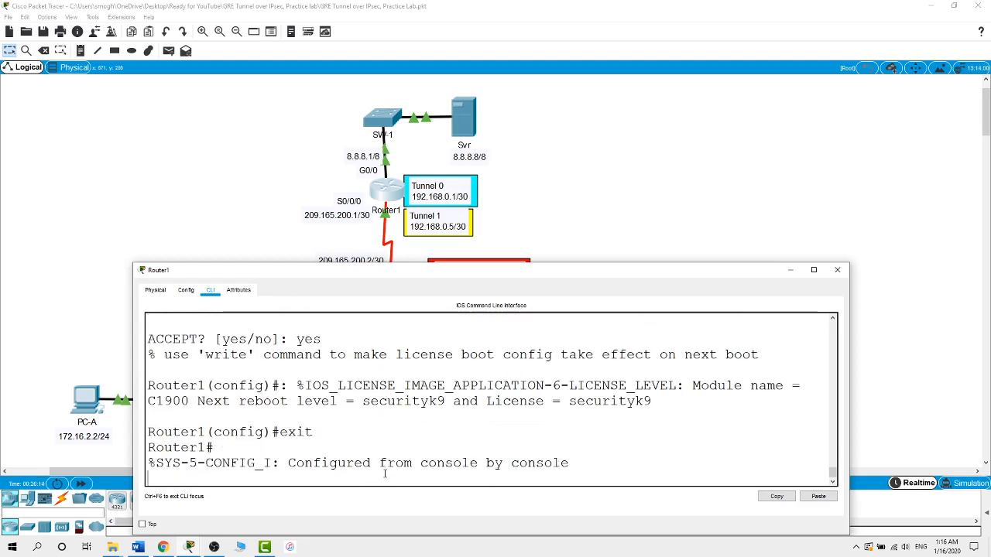
key("Return")
type("co")
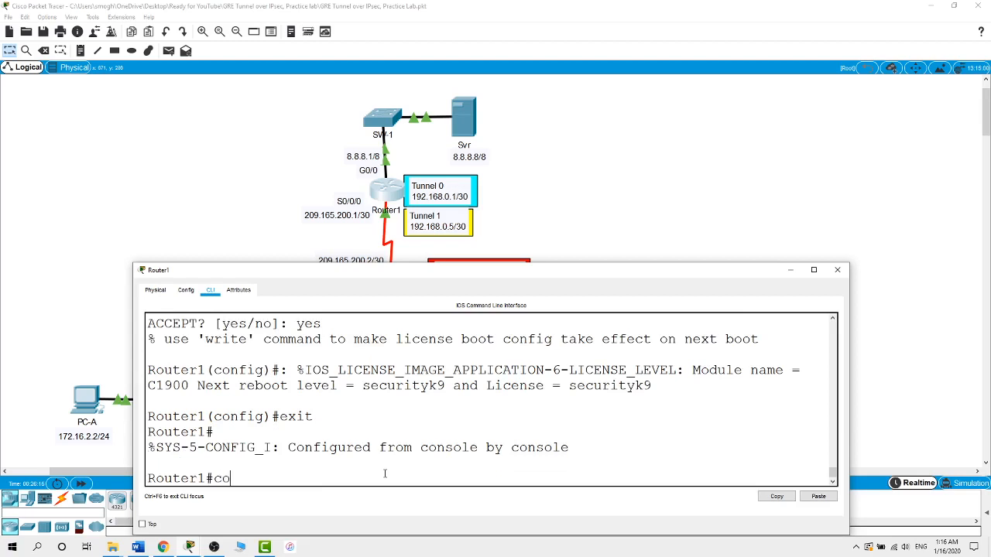
type("py ru")
key("Tab")
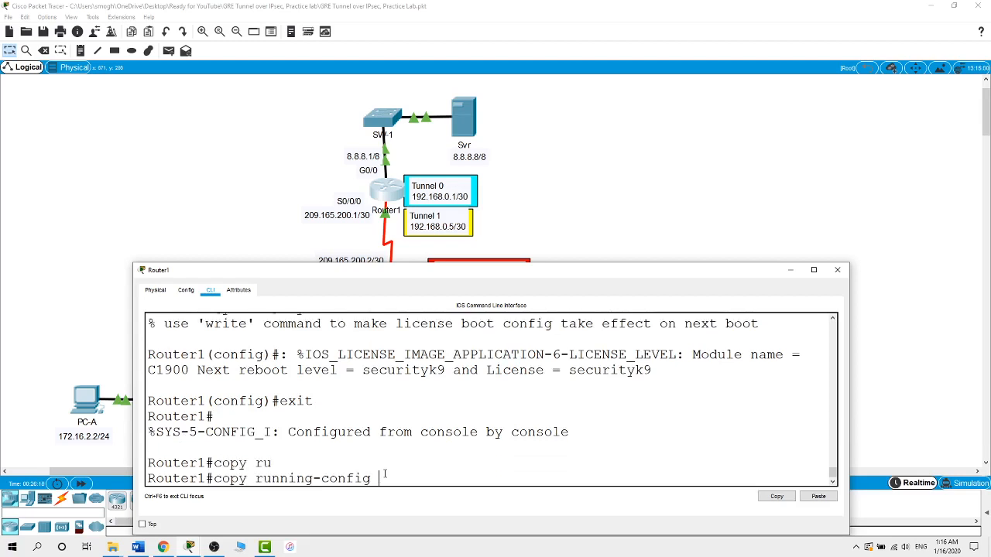
type("st")
key("Tab")
key("Return")
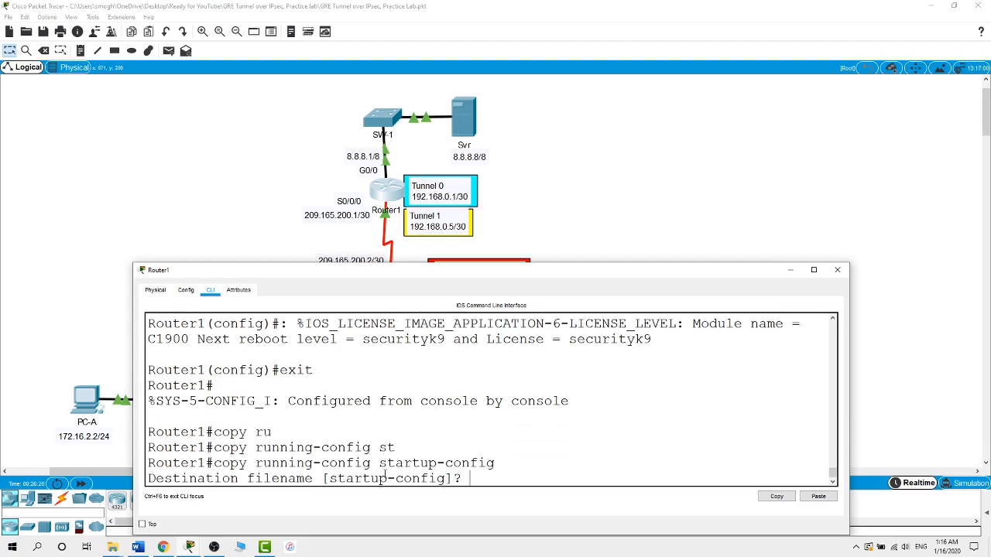
key("Return")
type("reload")
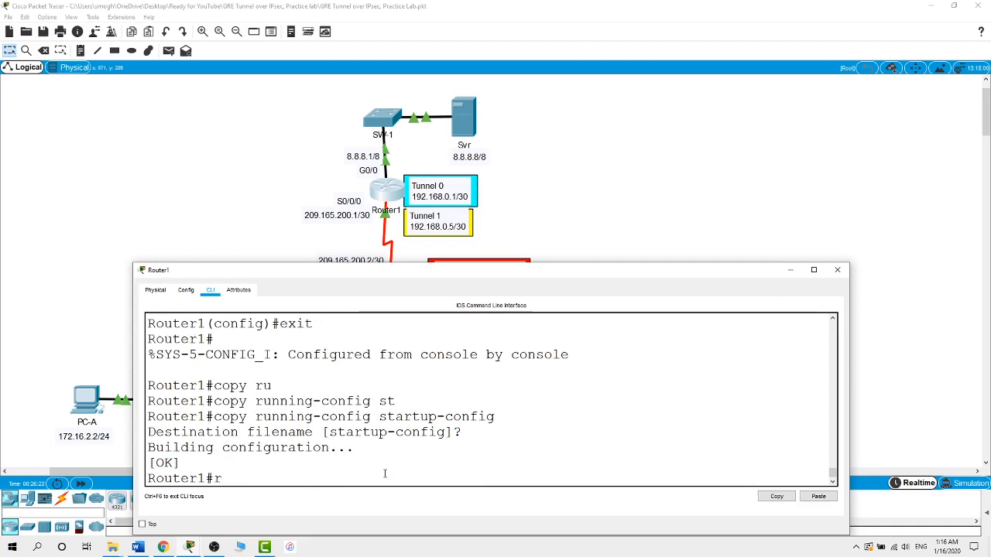
key("Return")
key("Return")
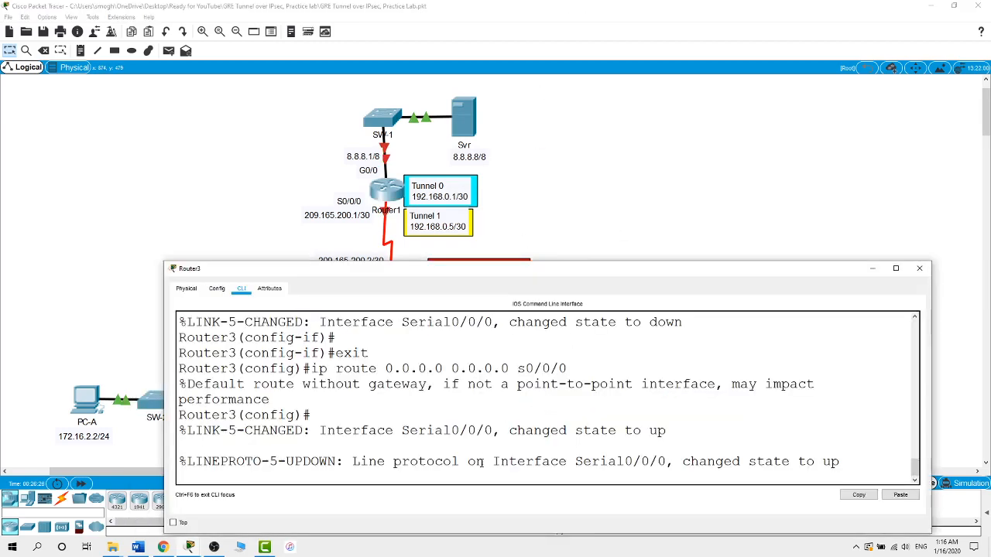
- In Router3's global configuration mode, enable the securityk9 technology package for boot module c1900 and accept the licence agreement
key("Return")
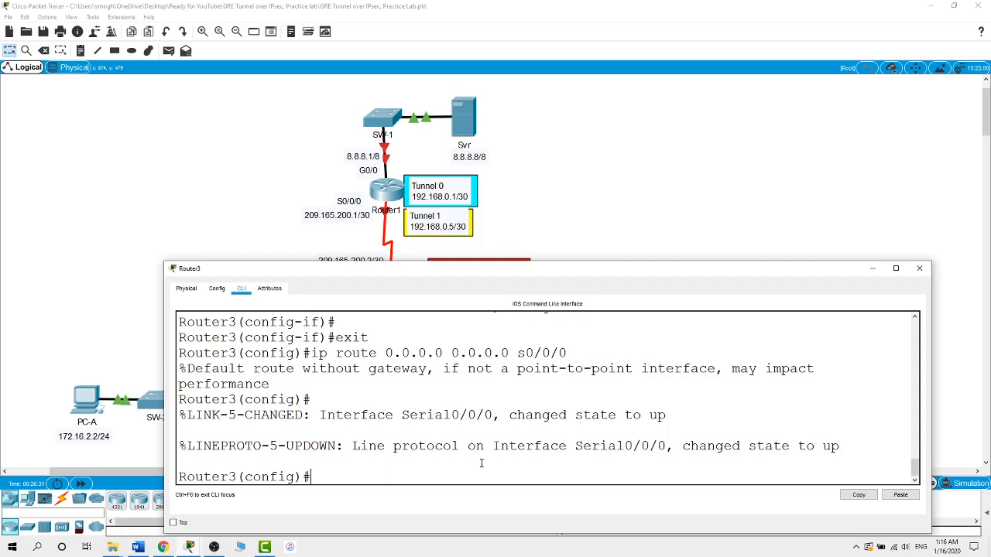
type("lic")
key("Tab")
type("bo")
key("Tab")
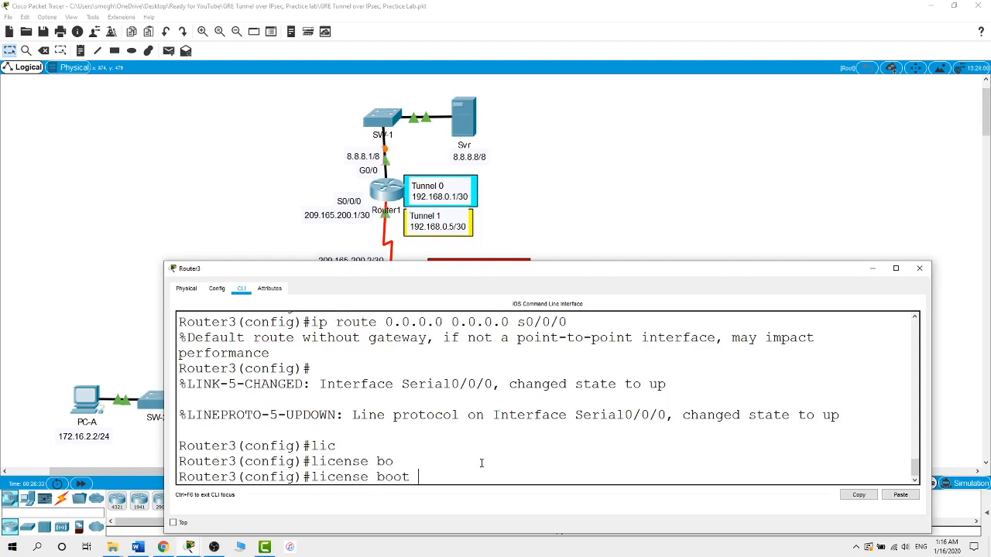
type("m")
key("Tab")
type("c")
key("Tab")
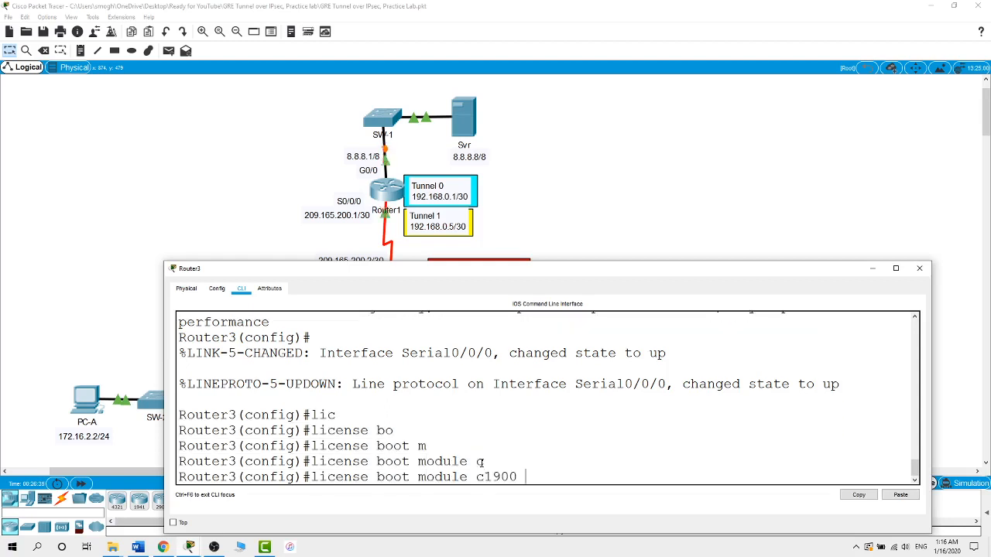
type("t")
key("Tab")
type("s")
key("Tab")
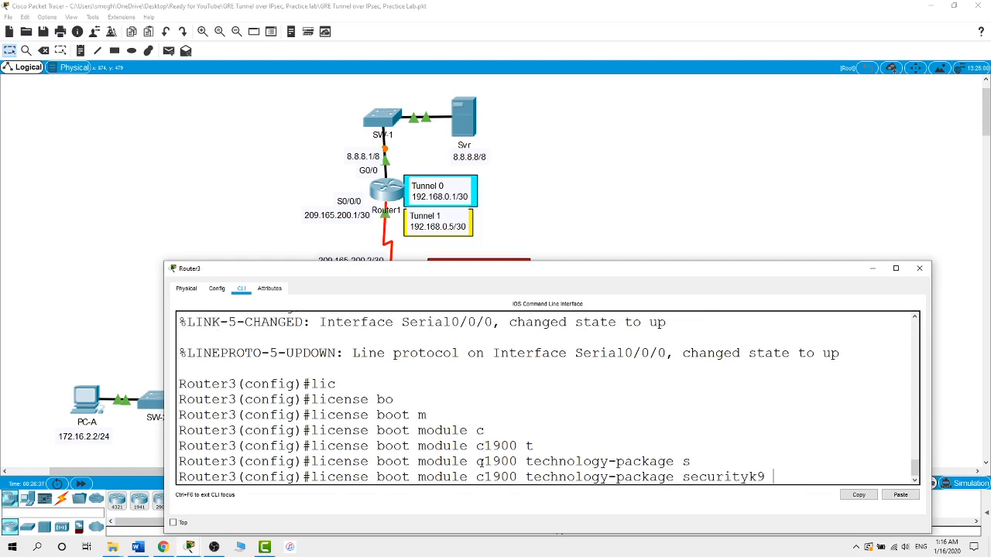
key("Return")
type("yes")
key("Return")
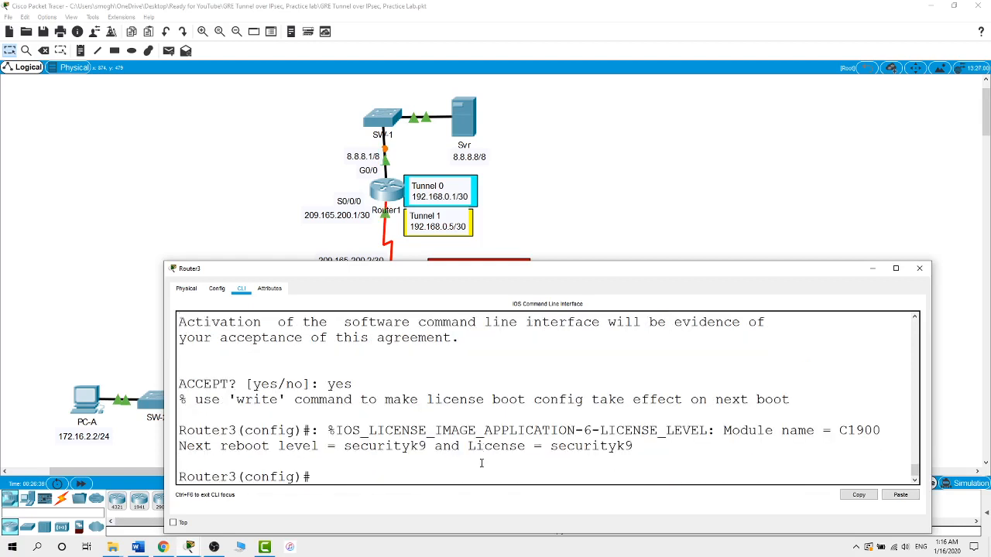
- Exit Router3's configuration mode, write the configuration to memory, and reload the router
type("exit")
key("Return")
key("Return")
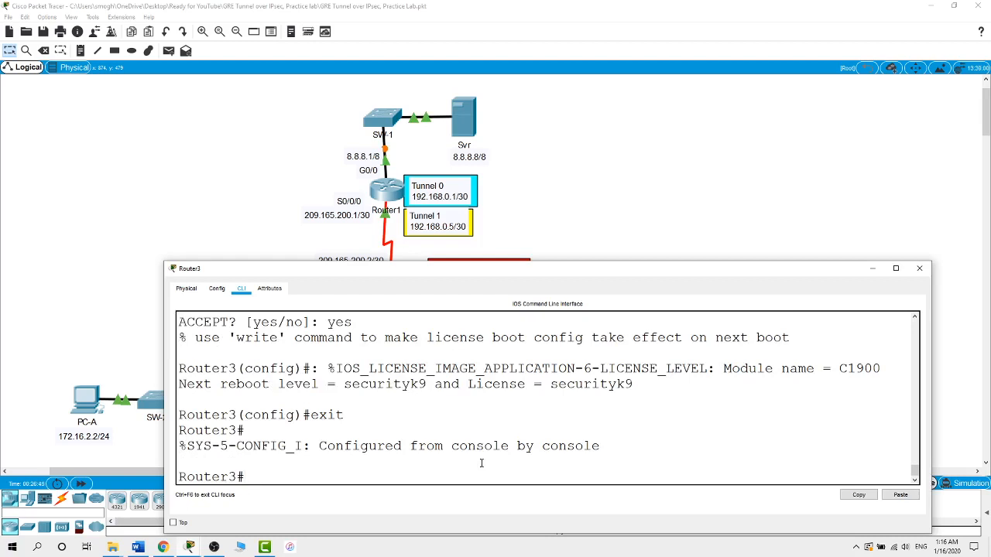
type("wr")
key("Return")
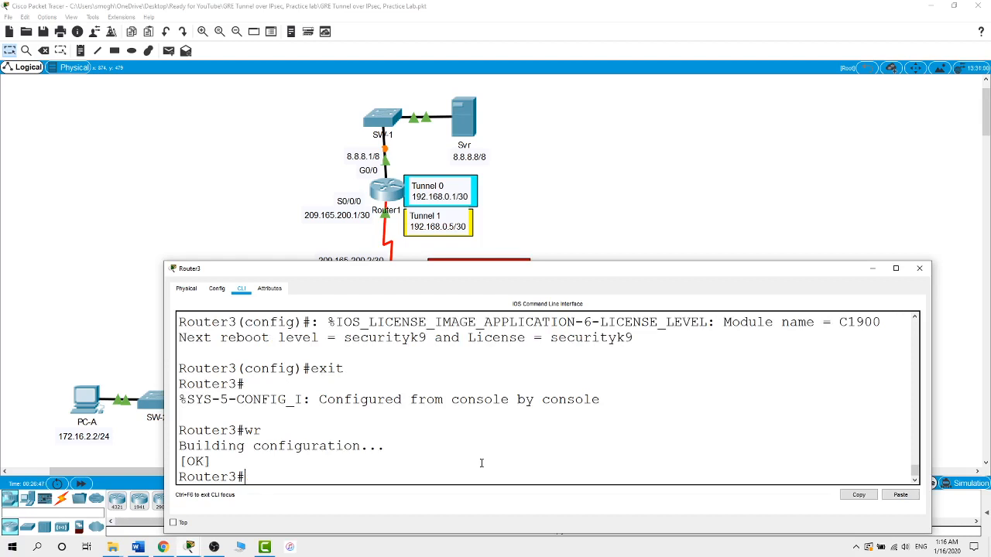
type("reload")
key("Return")
key("Return")
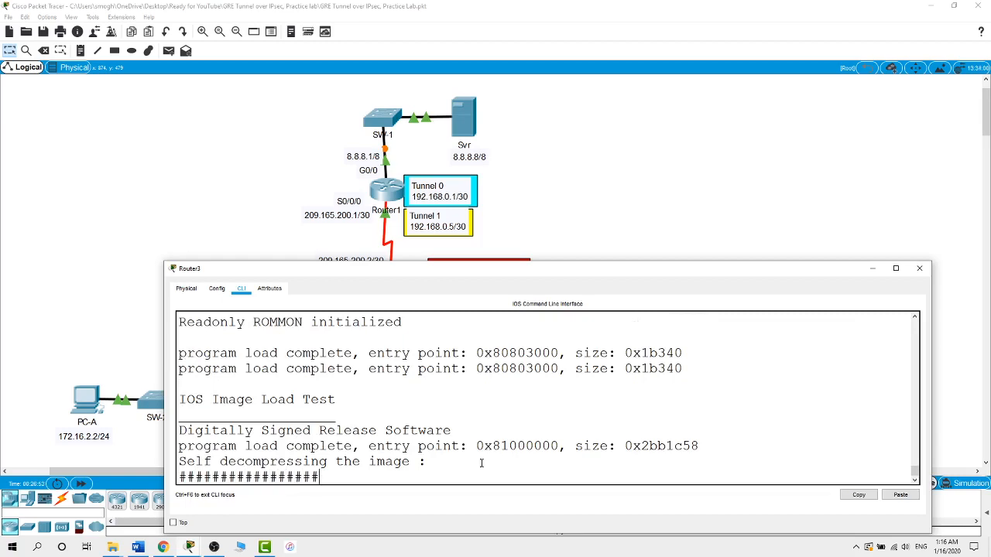
- Open the command line of the router inside the Internet cloud and exit interface configuration to global configuration mode
left_click(613, 136)
left_click(401, 303)
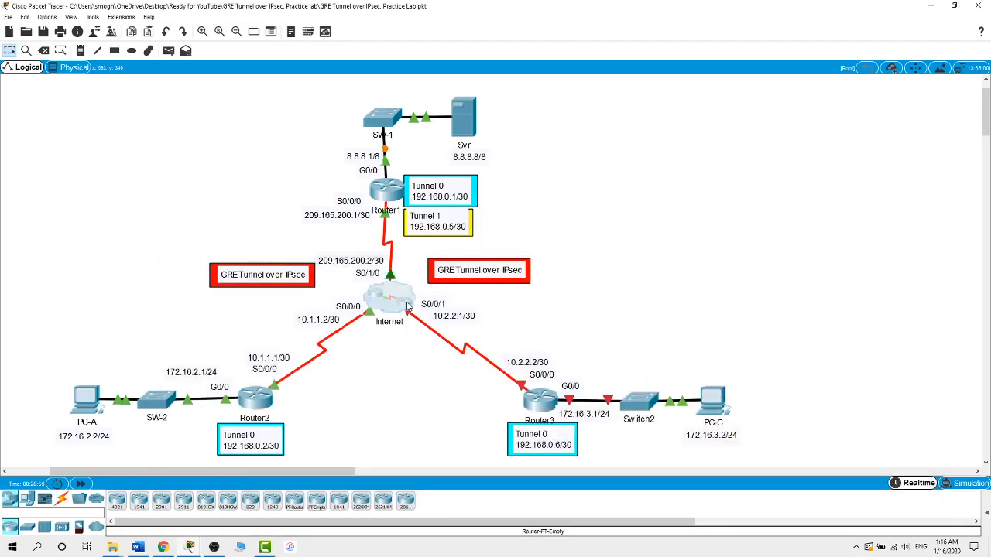
left_click(233, 232)
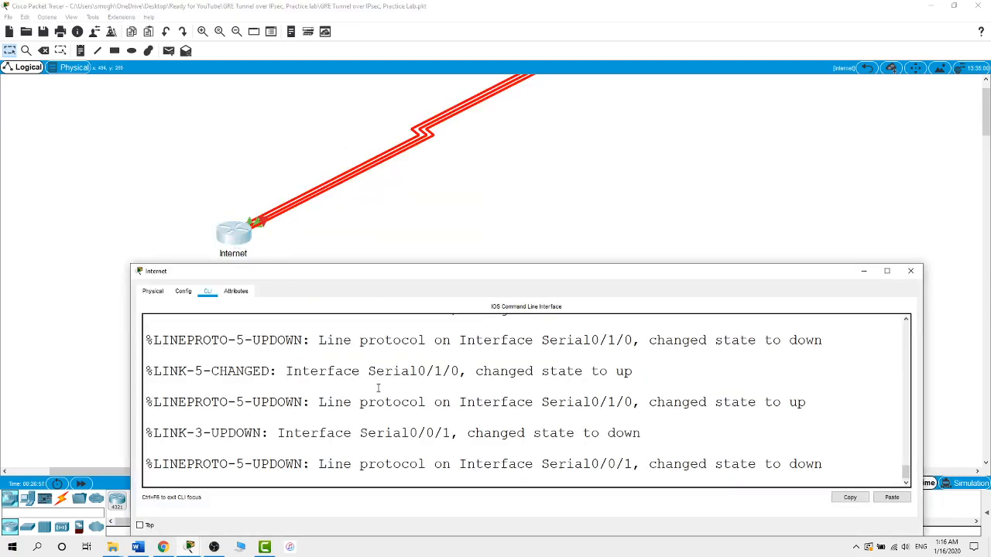
type("exit")
key("Return")
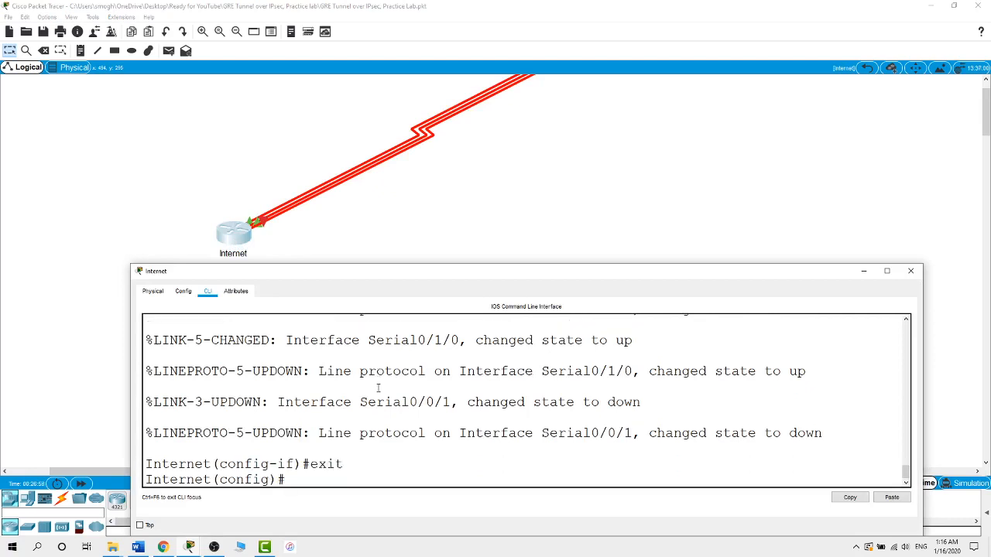
- Enable the securityk9 technology package for boot module c1900 on the Internet router and accept the licence agreement
type("lic")
key("Tab")
type("bo")
key("Tab")
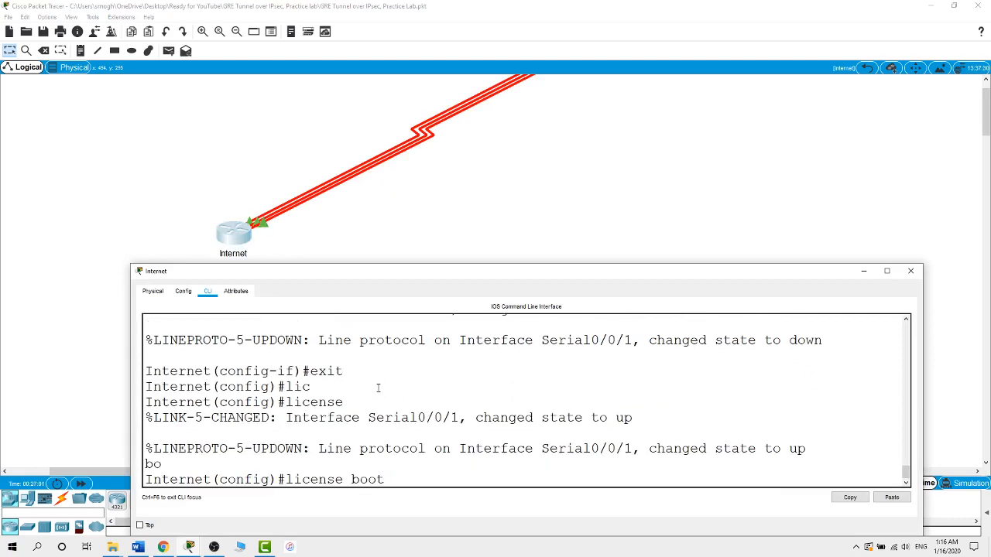
type("c")
key("Tab")
key("BackSpace")
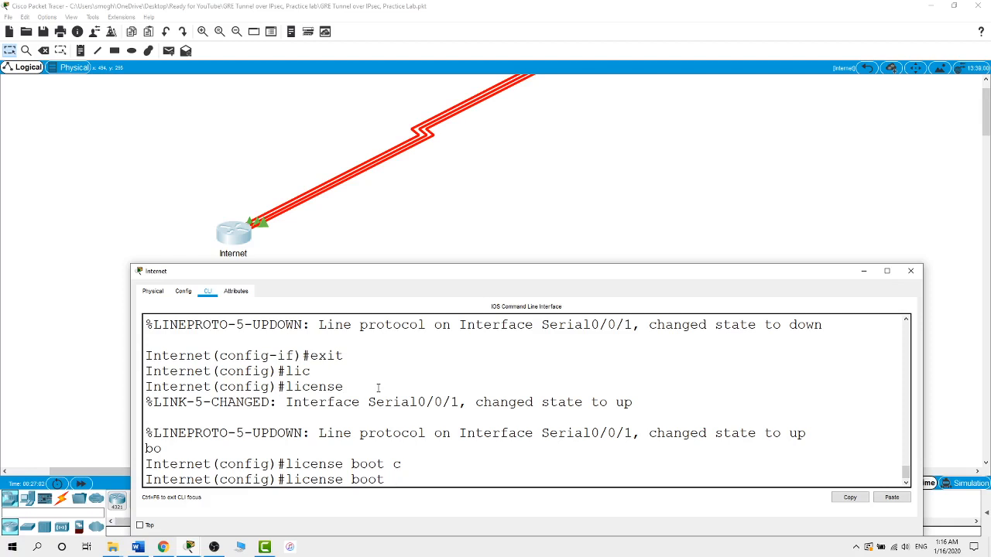
type("m")
key("Tab")
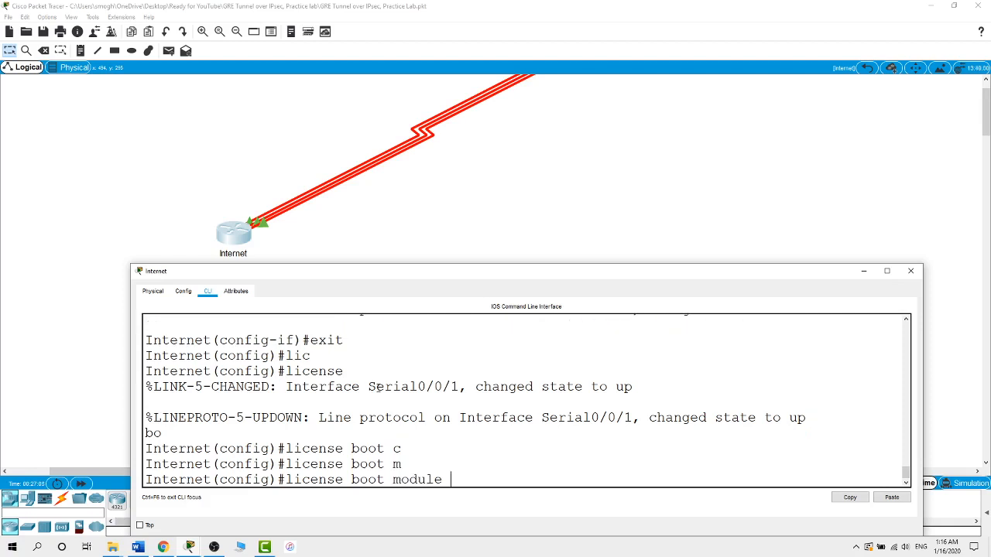
type("c")
key("Tab")
type("t")
key("Tab")
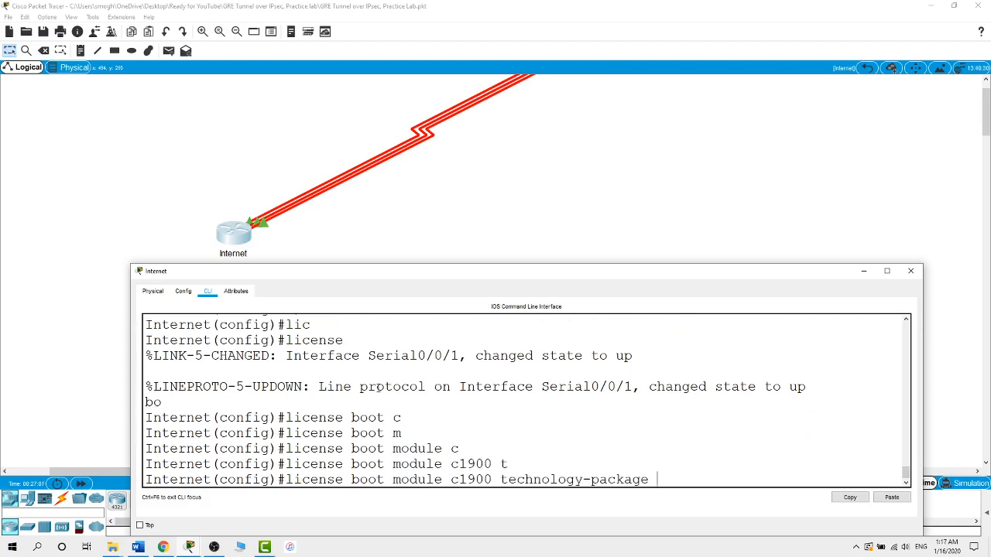
type("s")
key("Tab")
key("Return")
type("yes")
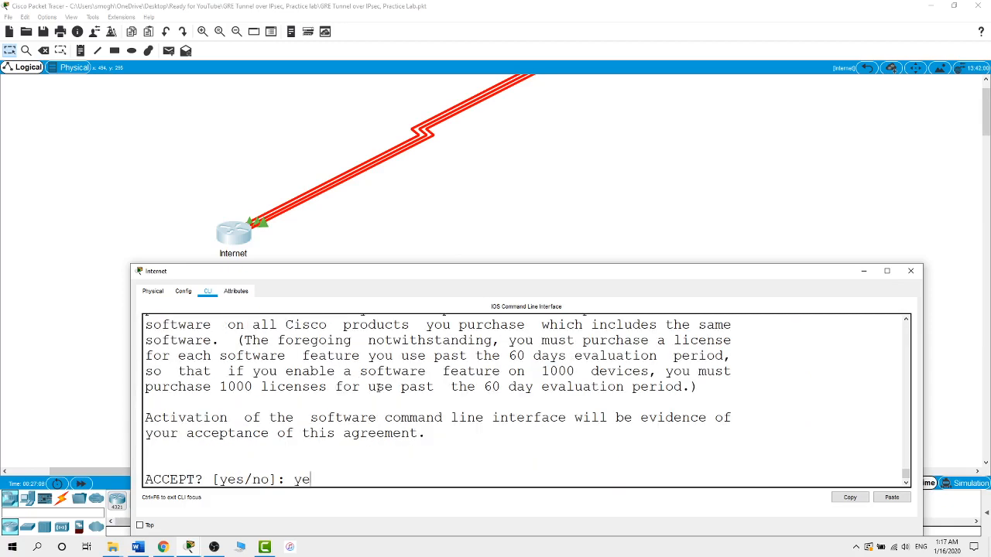
key("Return")
- Exit the Internet router's configuration mode, write the configuration and reload it, and return to the root topology
type("exit")
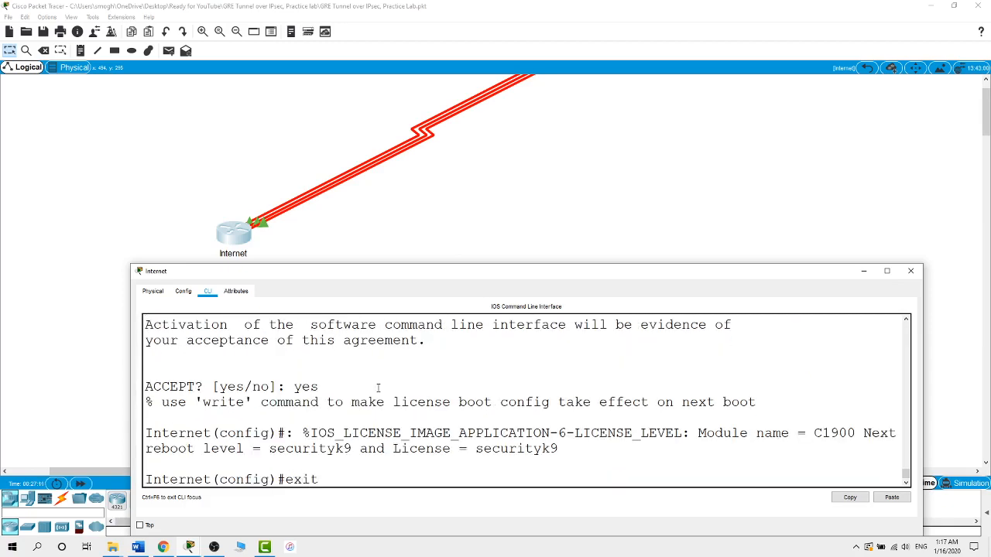
key("Return")
type("wr")
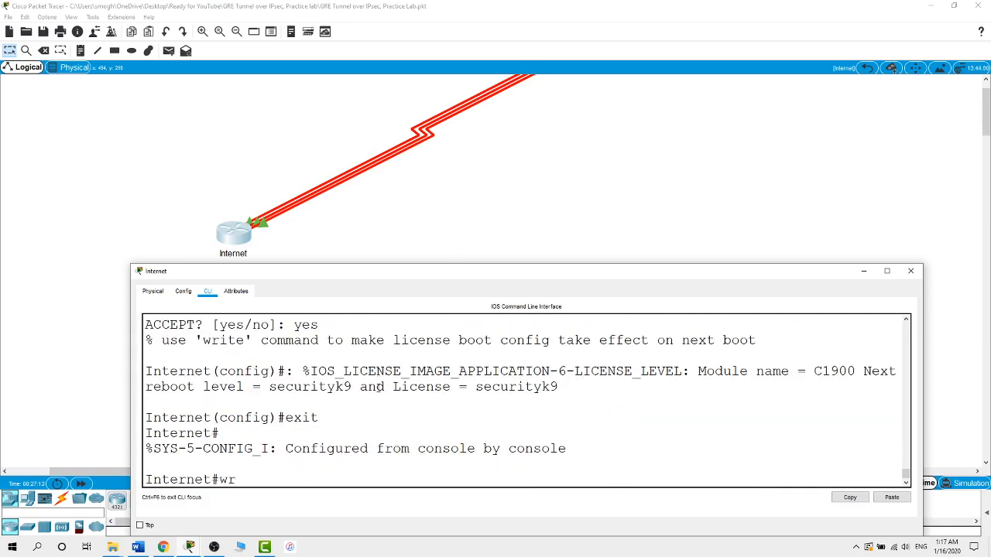
key("Return")
key("Return")
type("reload")
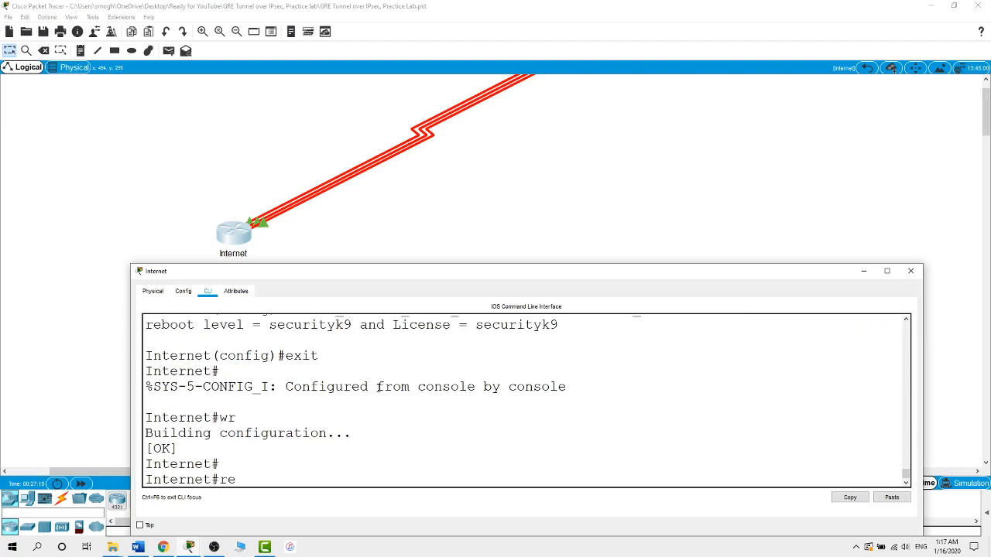
key("Return")
key("Return")
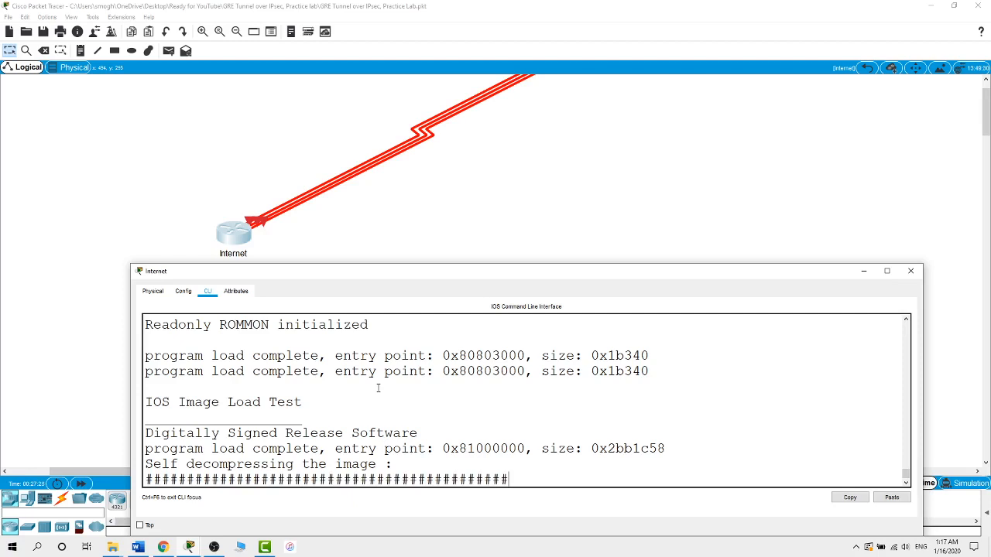
left_click(607, 139)
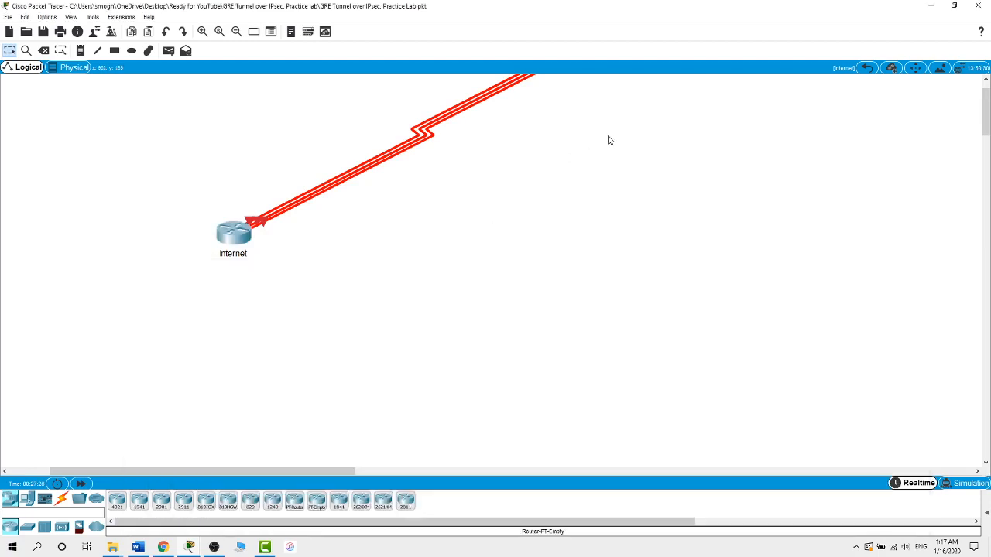
left_click(866, 67)
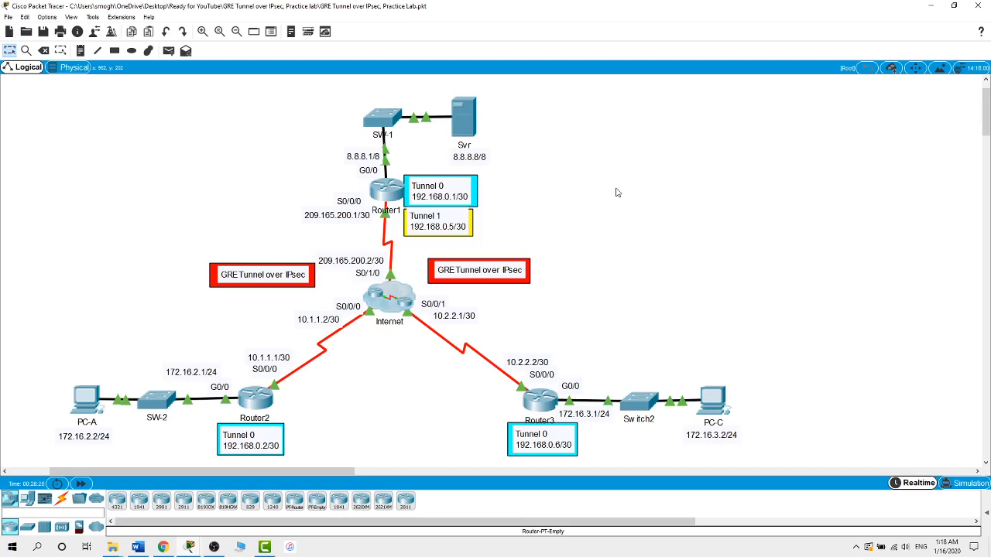
- Open Router1's command line and enter global configuration mode through privileged mode
left_click(387, 190)
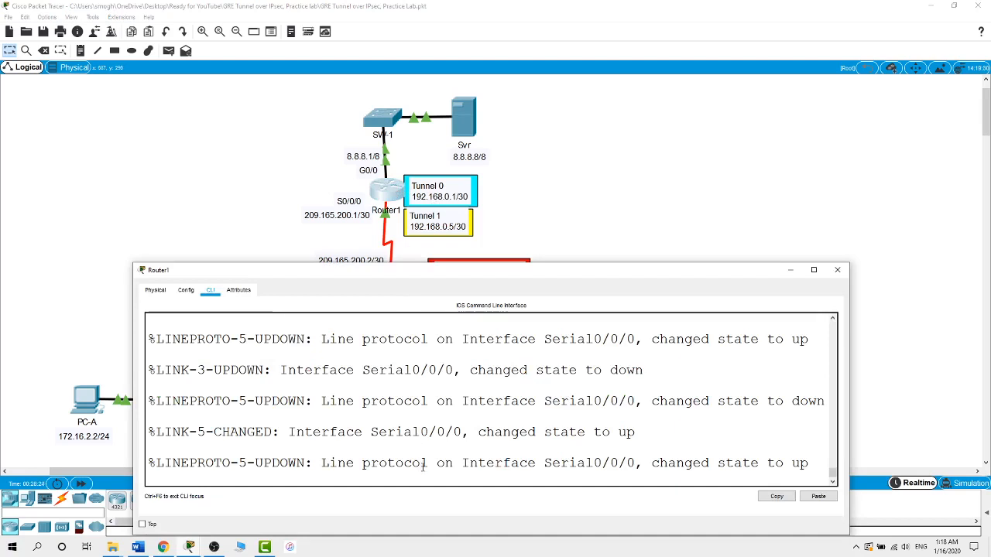
key("Return")
type("en")
key("Return")
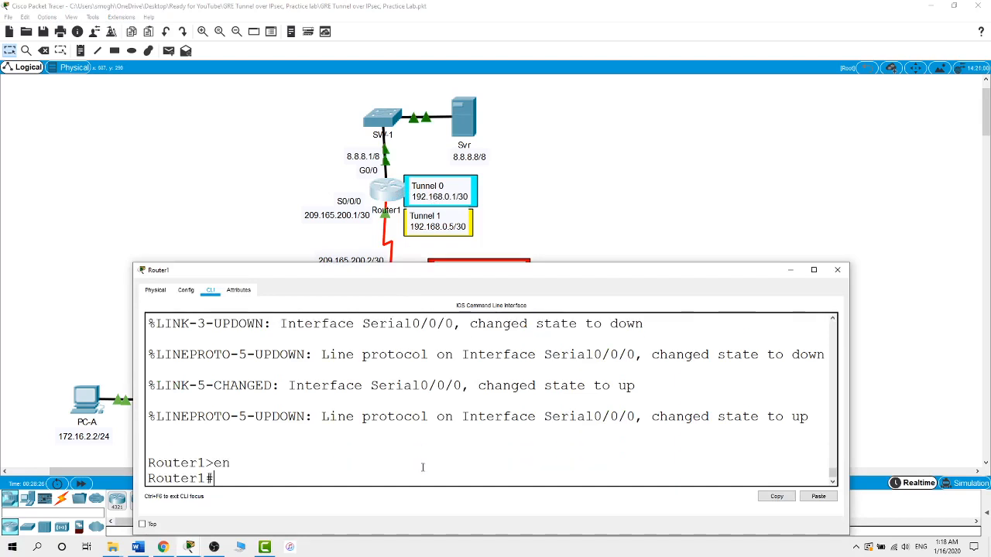
type("conf t")
key("Return")
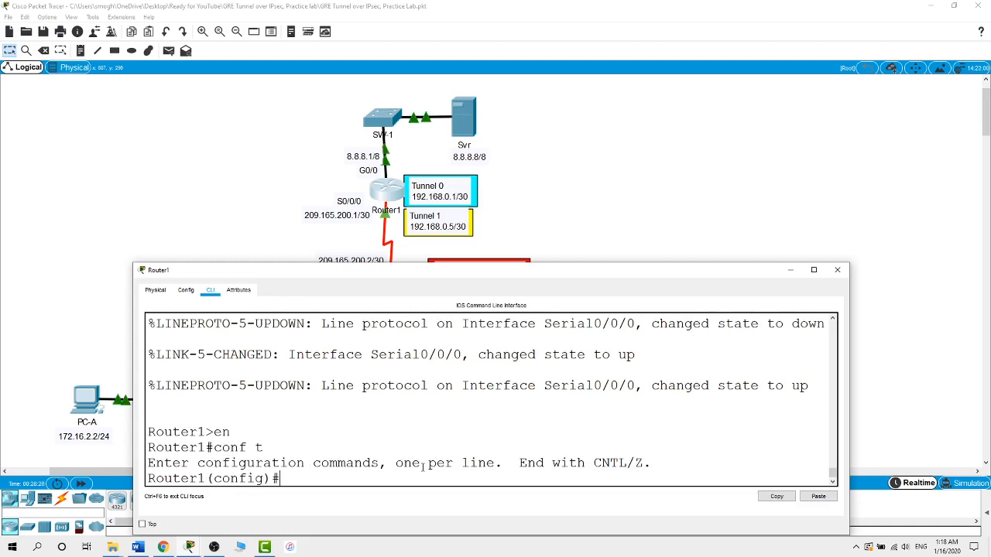
- Add an access-list 101 entry permitting IP from 8.0.0.0 0.255.255.255 to 172.16.2.0 0.0.0.255 on Router1
type("ac")
key("Tab")
type("10")
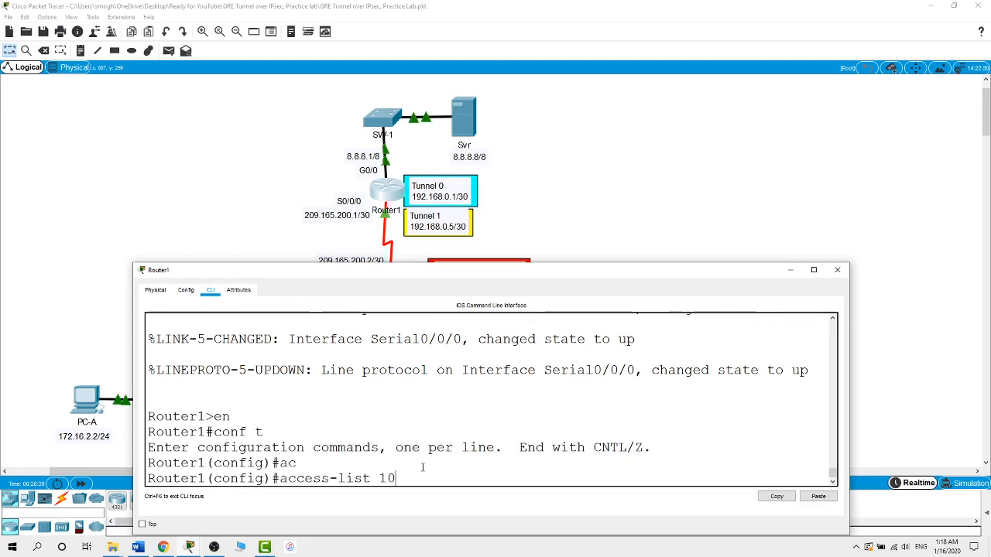
type("1 per")
key("Tab")
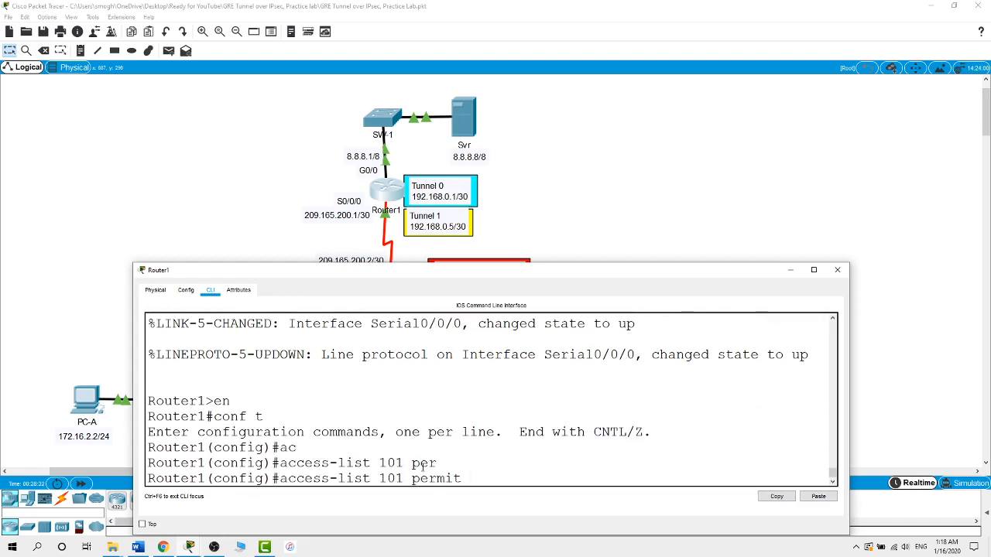
type("ip 8.0.0.0 0.255.255.255")
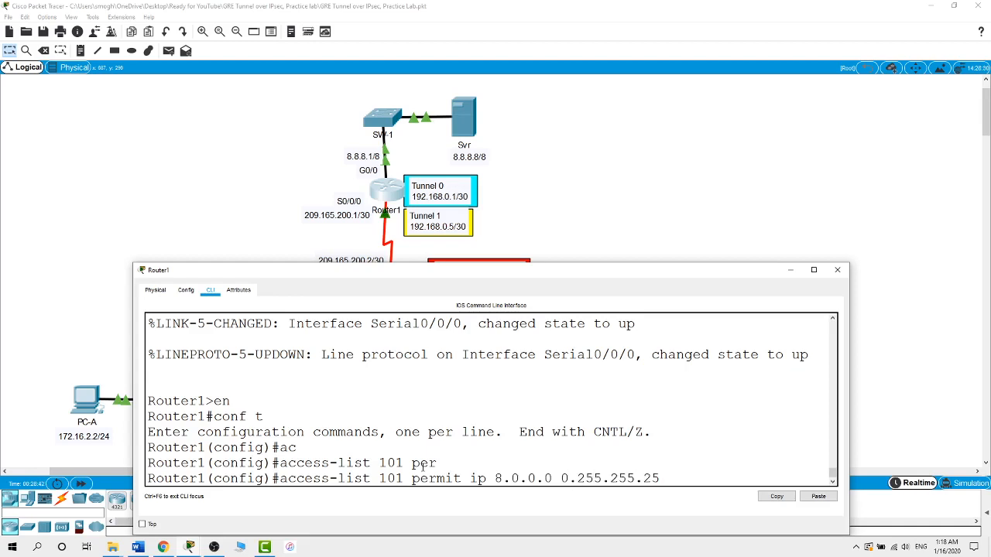
type(" 172.16.2.0 0.0.0.255")
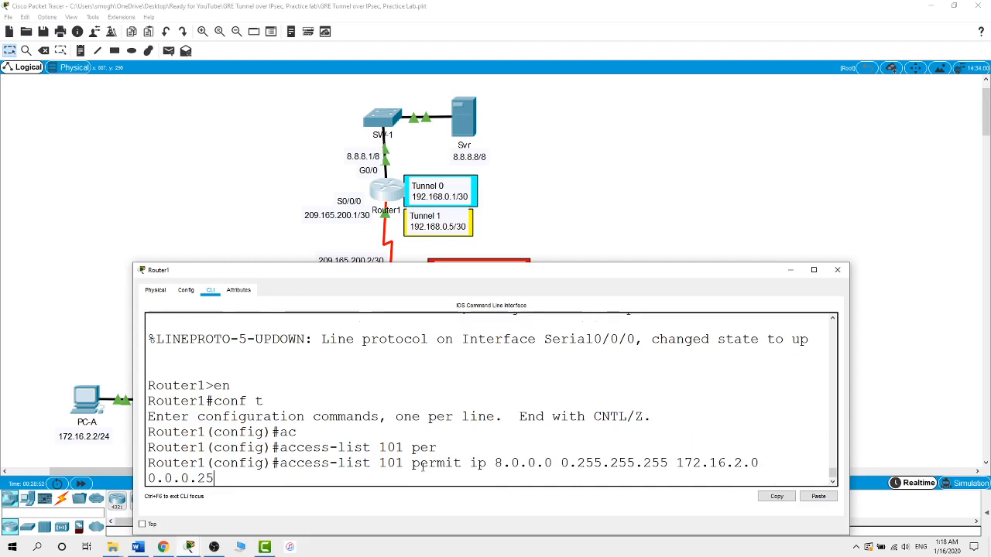
key("Return")
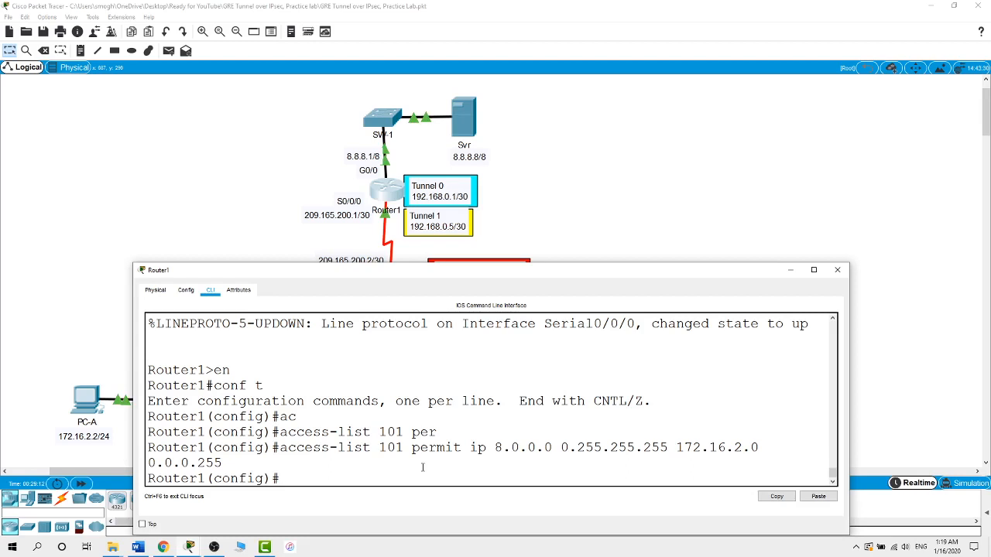
- Add an access-list 101 entry permitting IP from 8.0.0.0 0.255.255.255 to 172.16.3.0 0.0.0.255 on Router1
type("ac")
key("Tab")
type("101 pe")
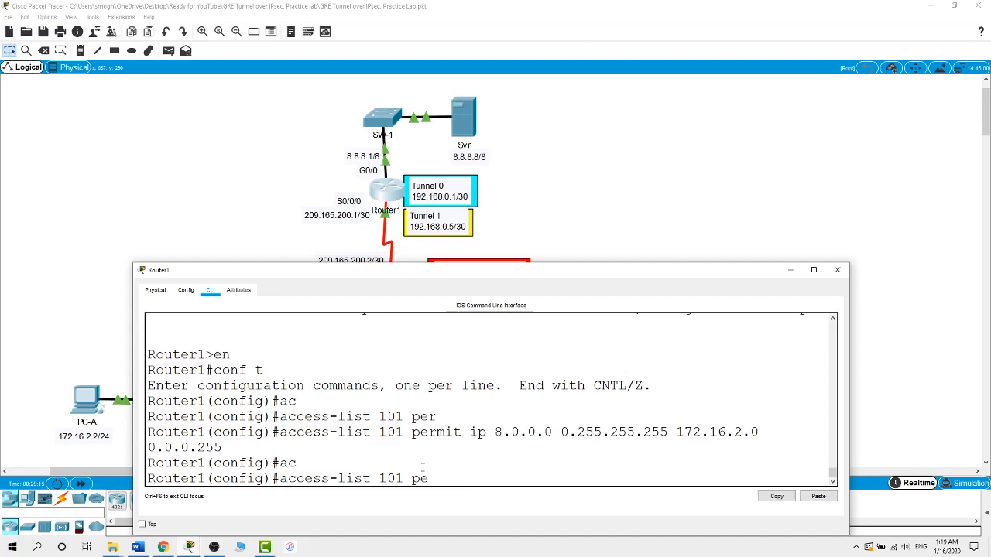
key("Tab")
type("i")
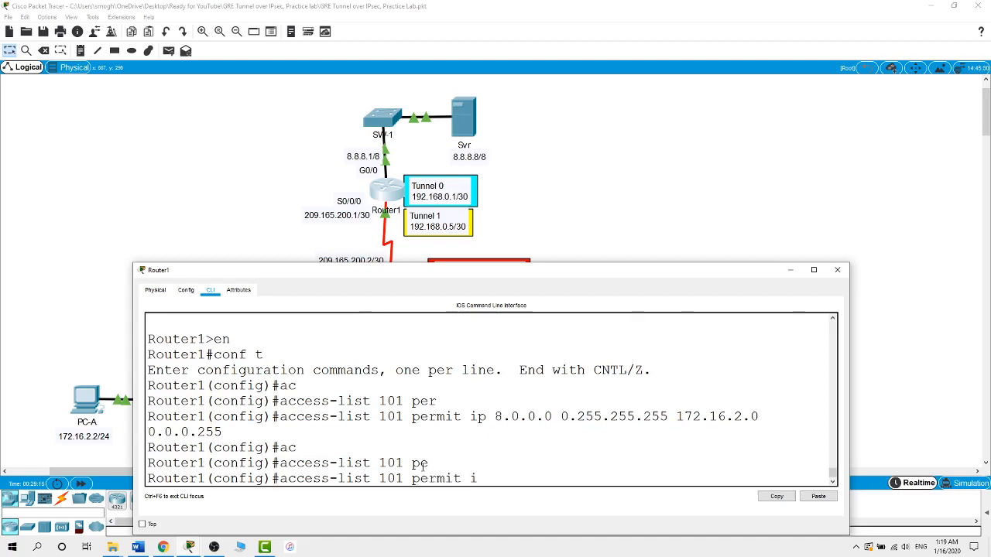
type("p 8.0.0.0 0.255.255.255")
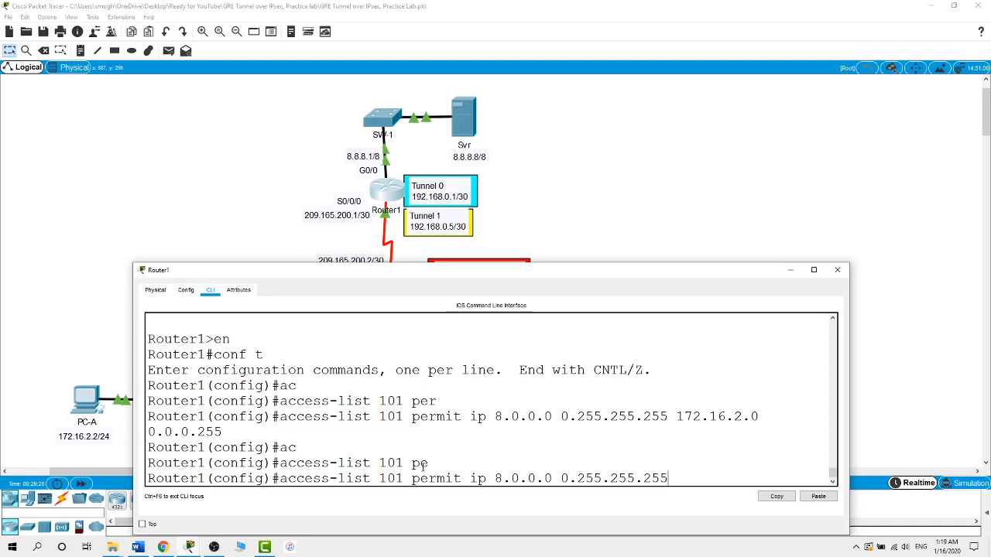
type("172.16.3.0 0.0.0.255")
key("Return")
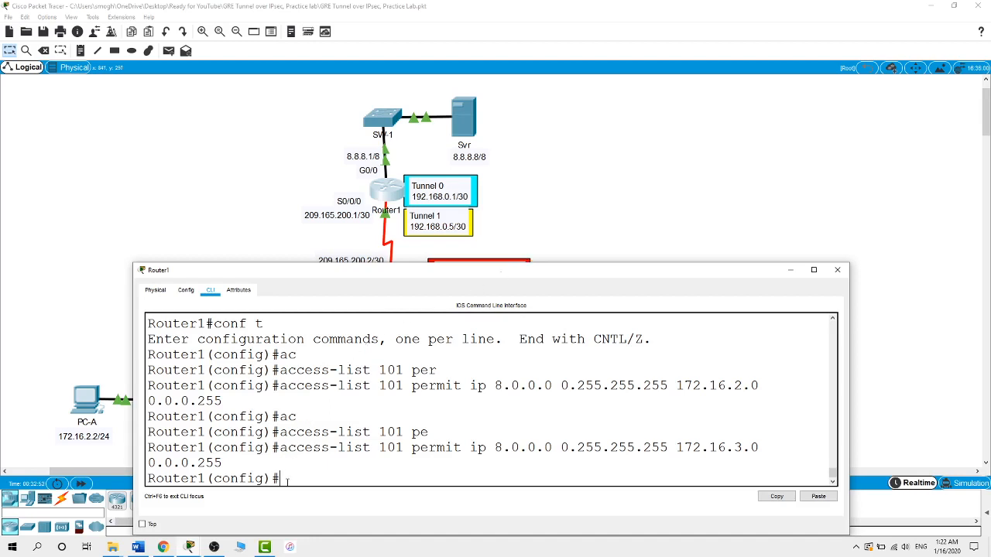
- Create ISAKMP policy 101 on Router1 and enter its configuration mode
type("cr")
key("Tab")
type("isak")
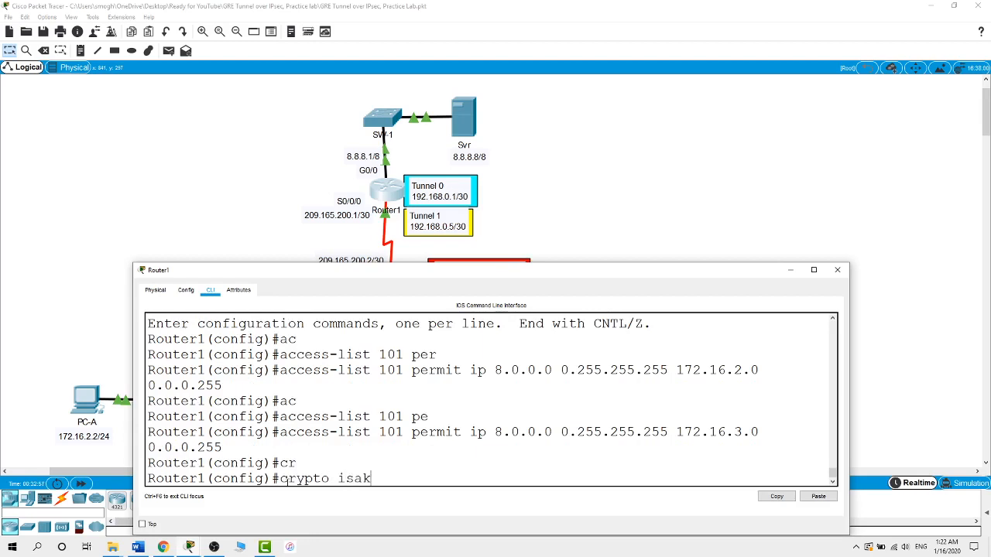
key("Tab")
type("po")
key("Tab")
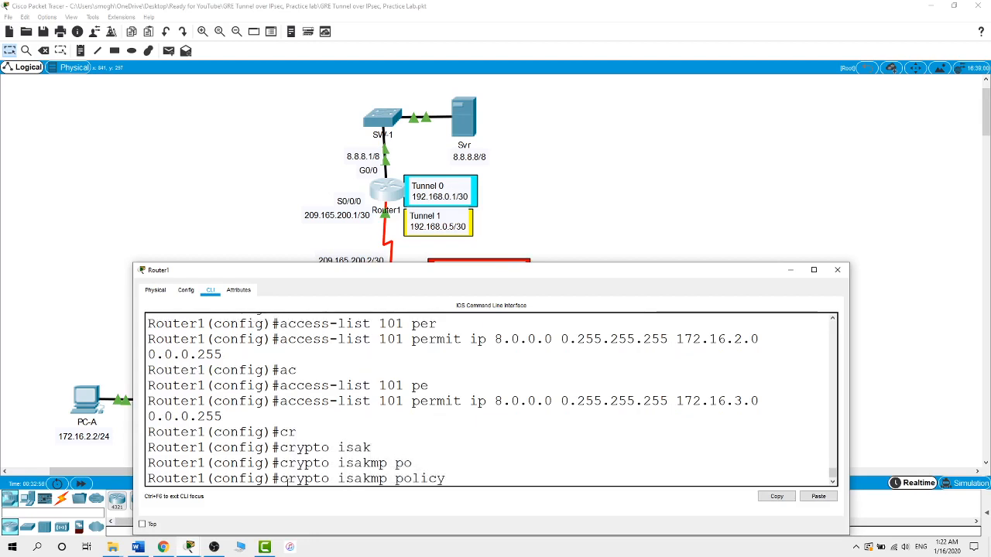
type("101")
key("Return")
- Set ISAKMP policy 101 to AES encryption and pre-share authentication
type("en")
key("Tab")
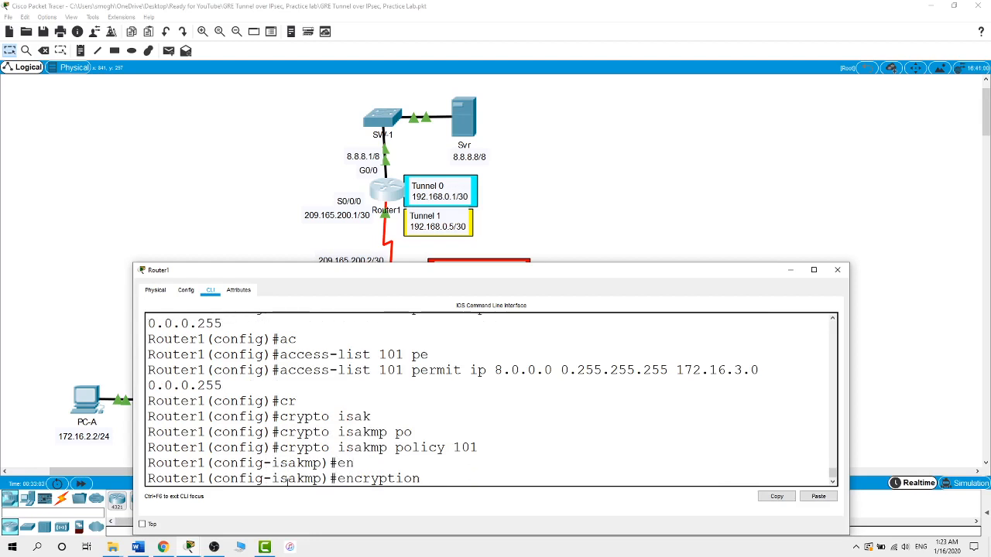
type("aes")
key("Return")
type("au")
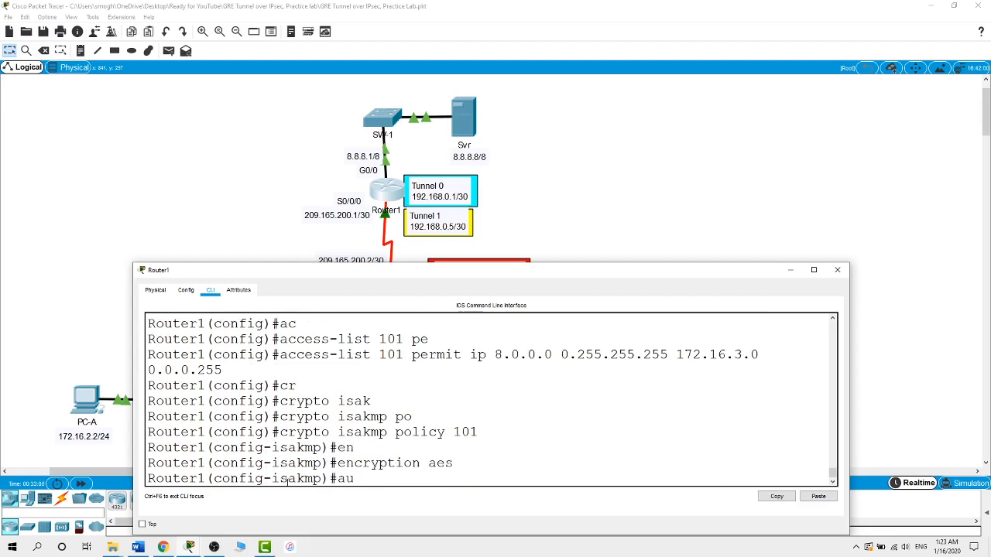
type("t")
key("Tab")
type("pr")
key("Tab")
key("Return")
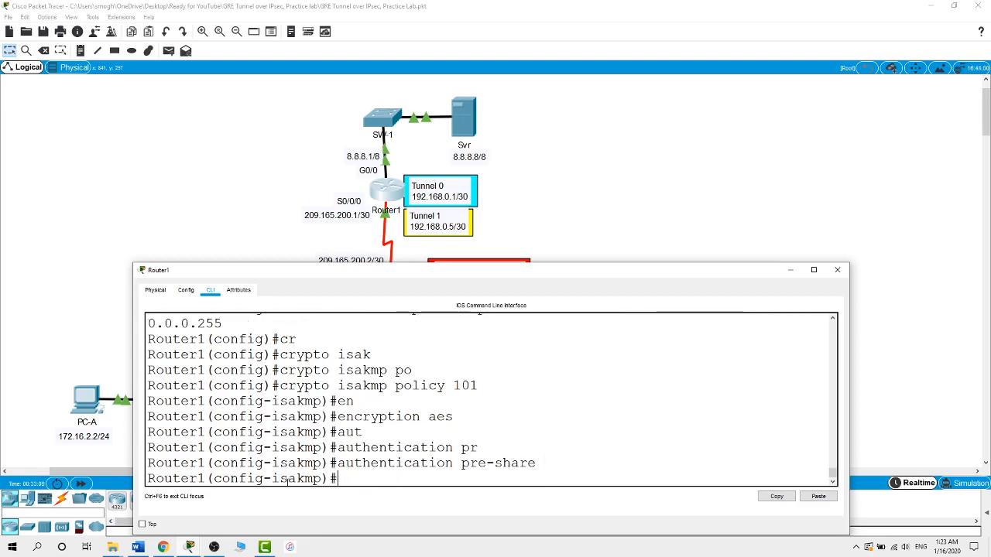
- Assign Diffie-Hellman group 5 to the ISAKMP policy and exit to global configuration mode
type("gr")
key("Tab")
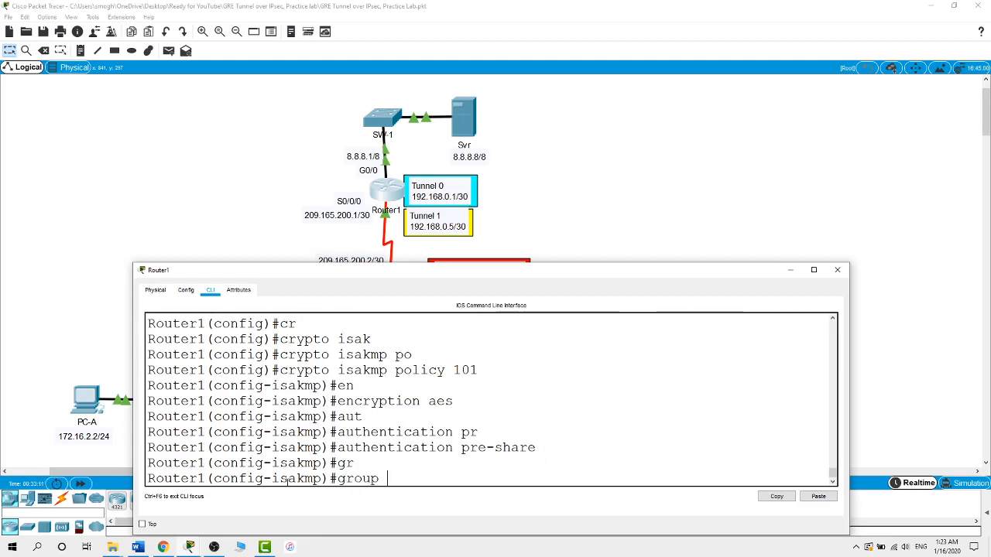
type("5")
key("Return")
type("exit")
key("Return")
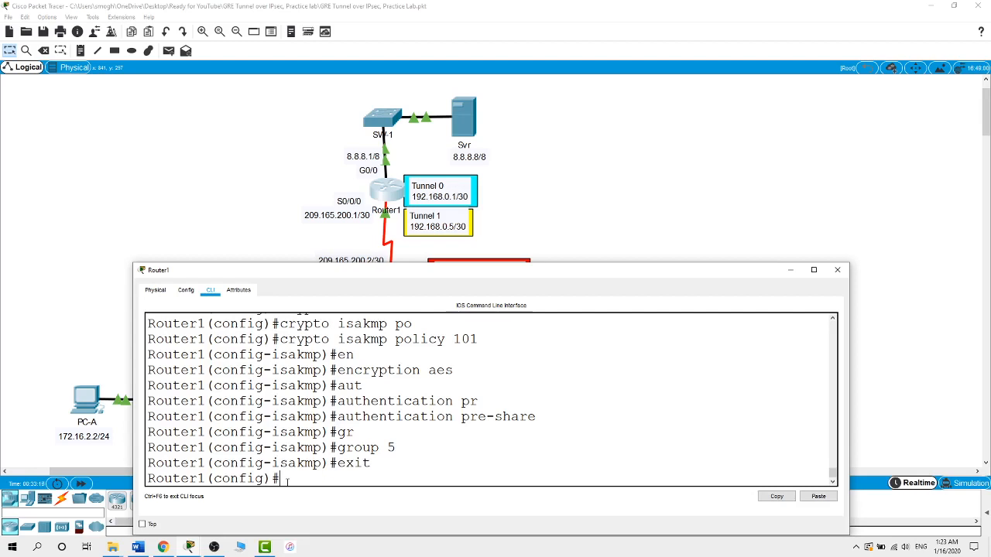
- Check Router2's serial address in the topology and define Router1's ISAKMP pre-shared key for peer address 10.1.1.1
left_click(557, 170)
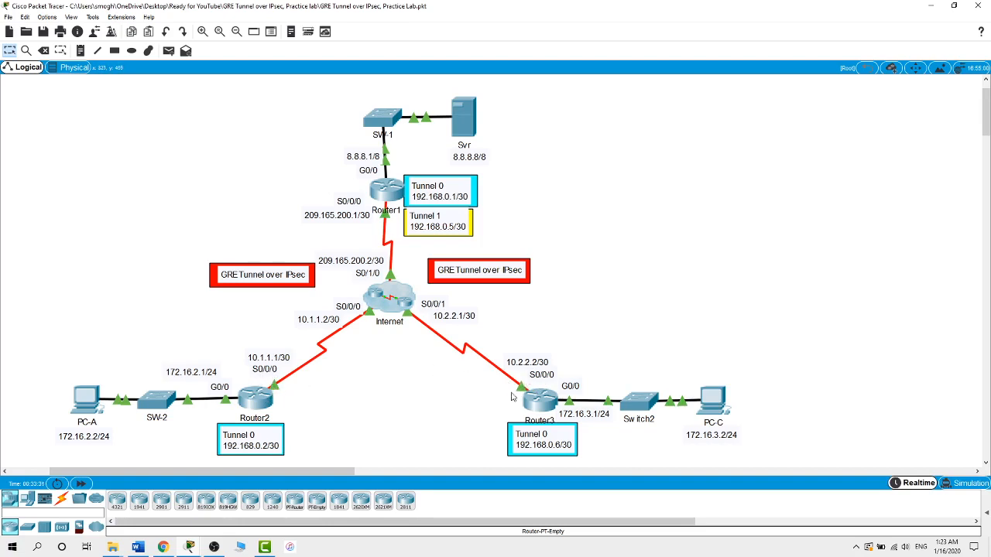
left_click(384, 193)
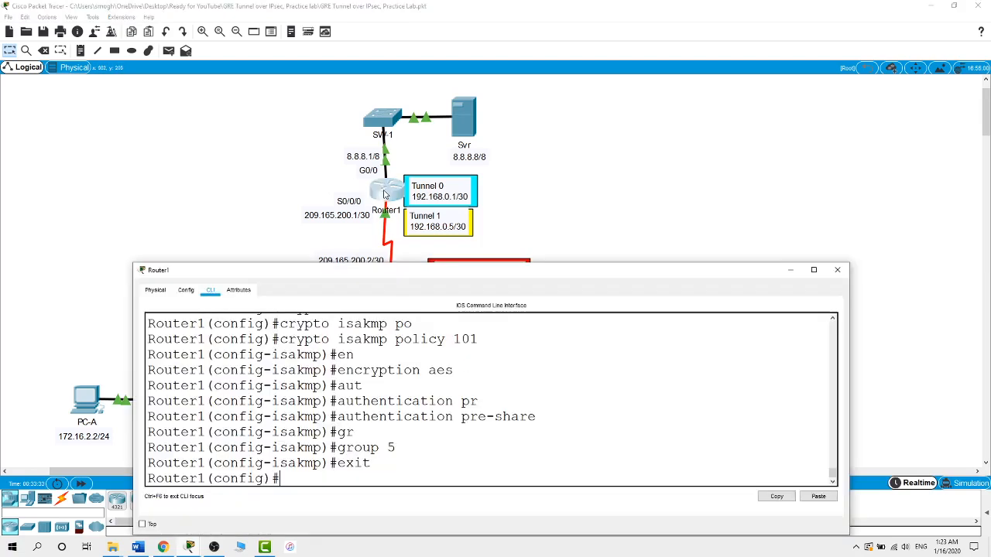
left_click_drag(390, 469, 391, 471)
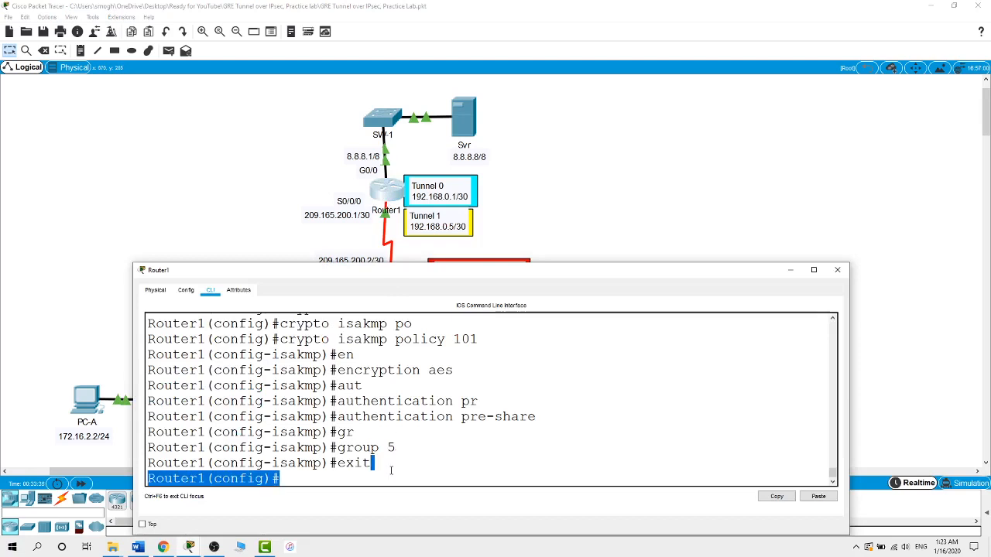
type("cr")
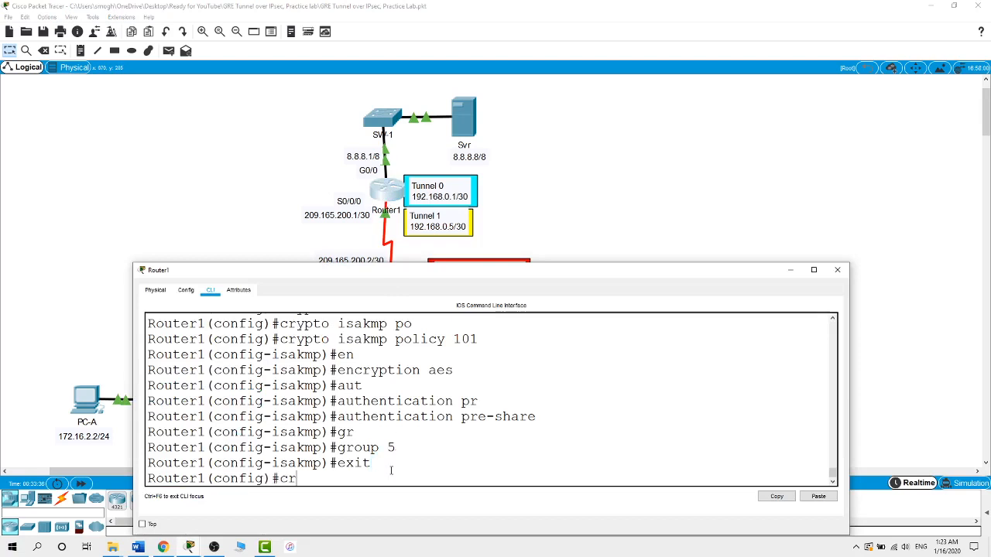
key("Tab")
type("is")
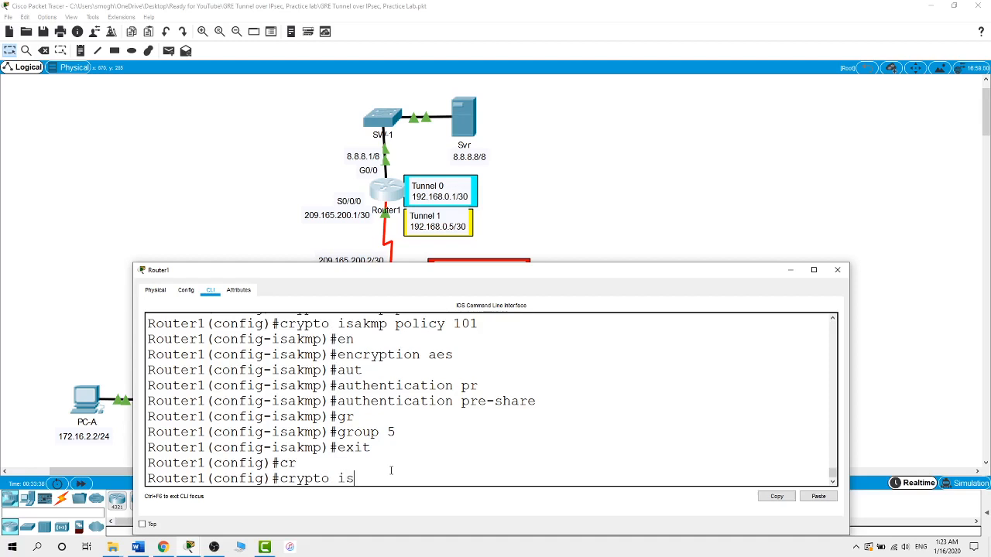
key("Tab")
type("k")
key("Tab")
type("cisco")
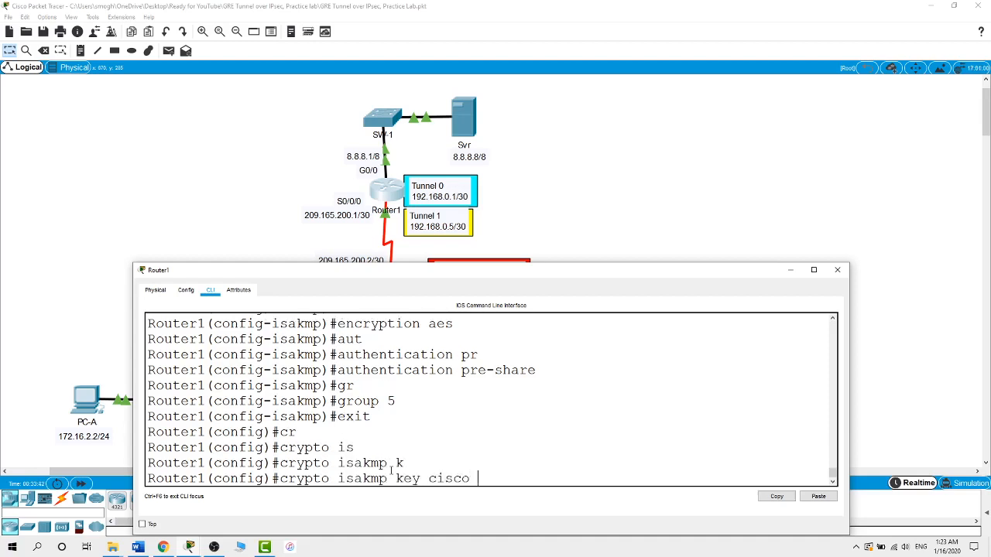
type(" ad")
key("Tab")
type("10.1.1.1")
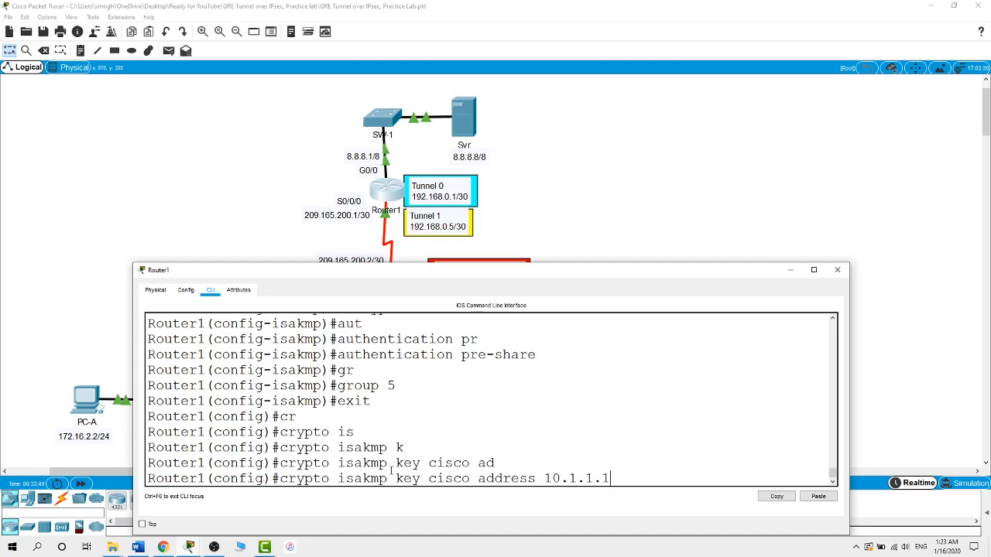
key("Return")
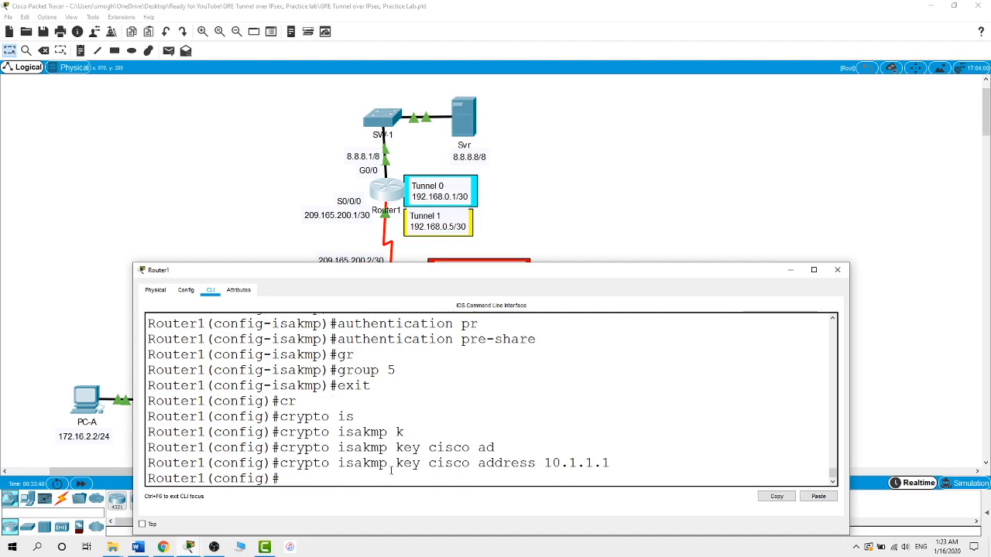
- Define the same ISAKMP pre-shared key on Router1 for peer address 10.2.2.2
key("Up")
key("BackSpace")
key("BackSpace")
key("BackSpace")
key("BackSpace")
key("BackSpace")
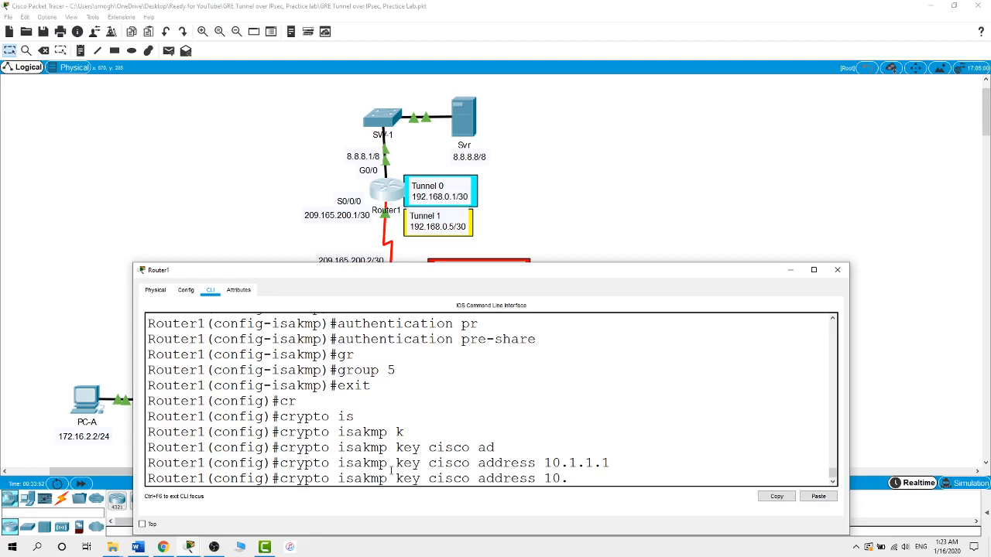
type("2.2.2")
key("Return")
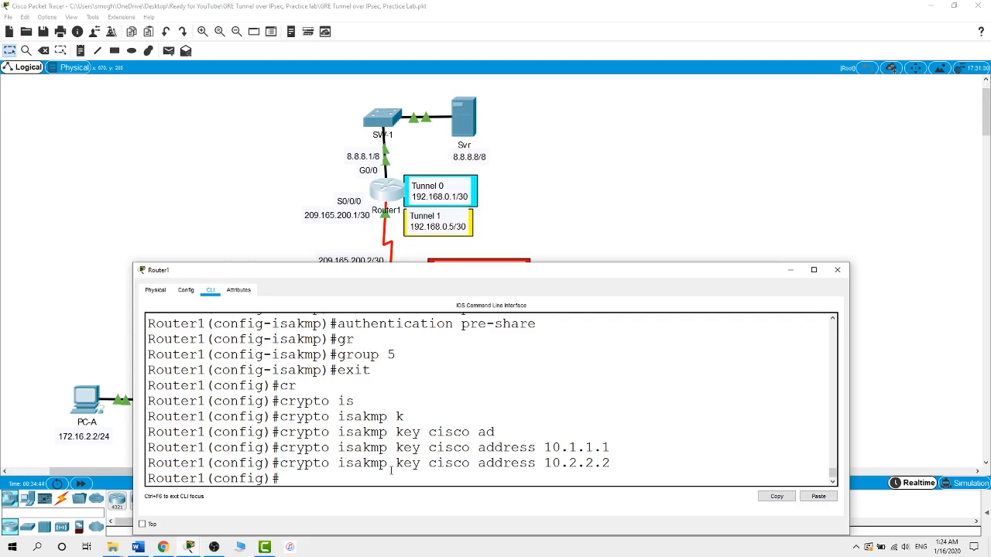
- Create the IPsec transform set Router1-SET with esp-aes and esp-sha-hmac
type("cr")
key("Tab")
type("ip")
key("Tab")
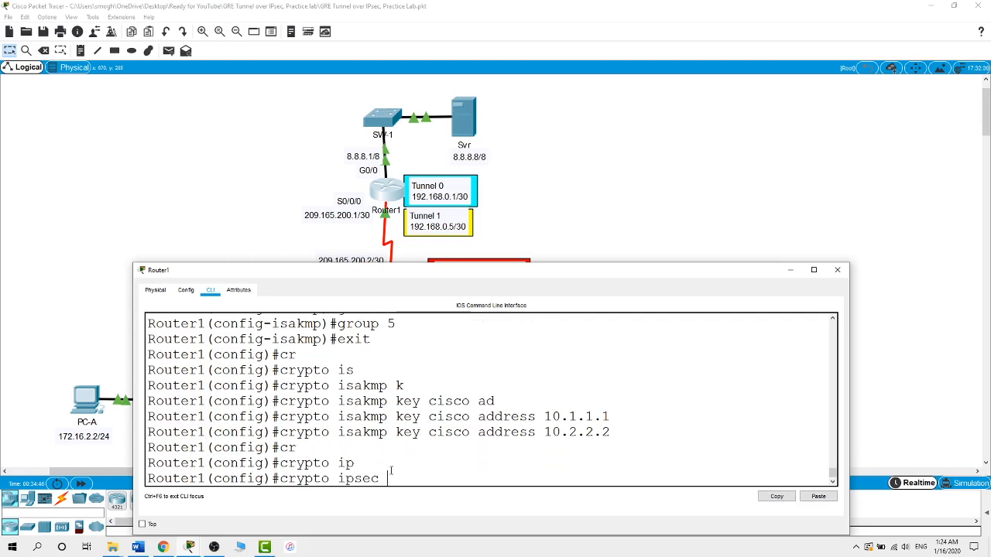
type("tr")
key("Tab")
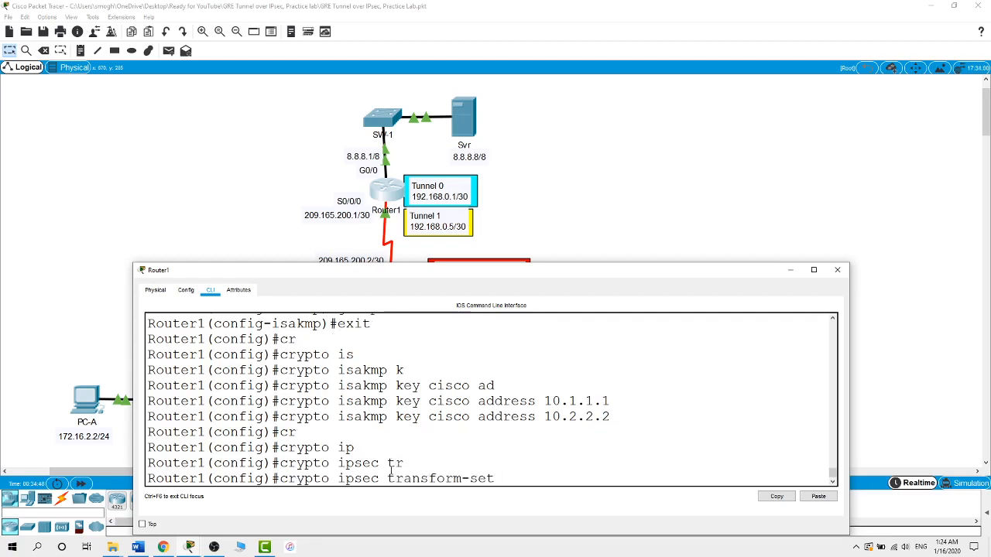
type("r")
key("BackSpace")
type("Router1-SET es")
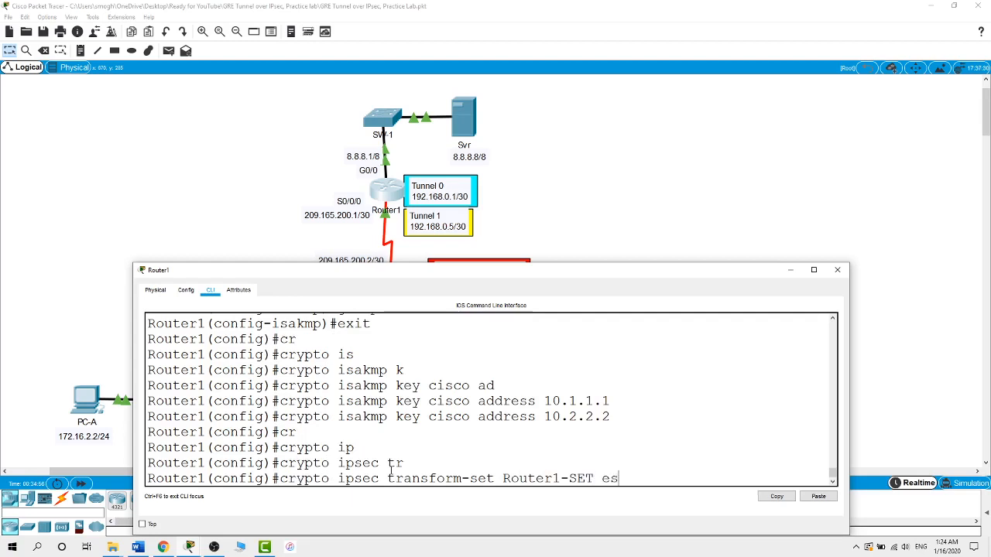
key("Tab")
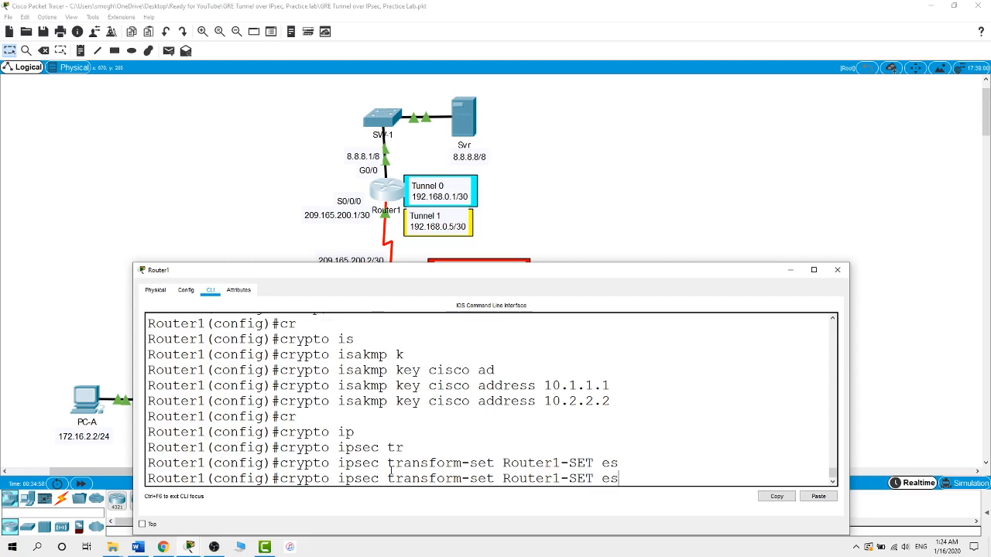
type("p-aes esp-sh")
key("Tab")
type("a")
key("Tab")
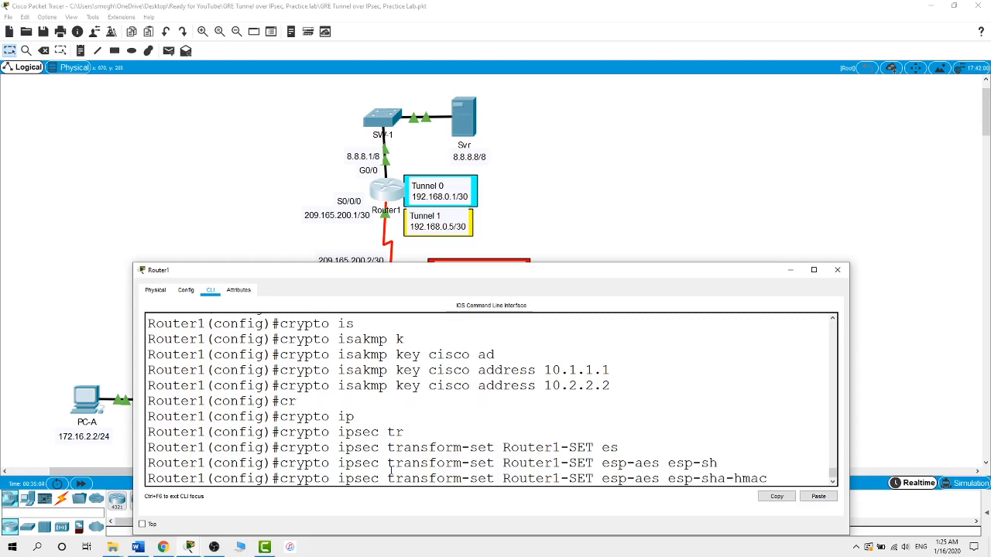
key("Return")
- Create the crypto map Router1-MAP with sequence number 101 and type ipsec-isakmp
type("cr")
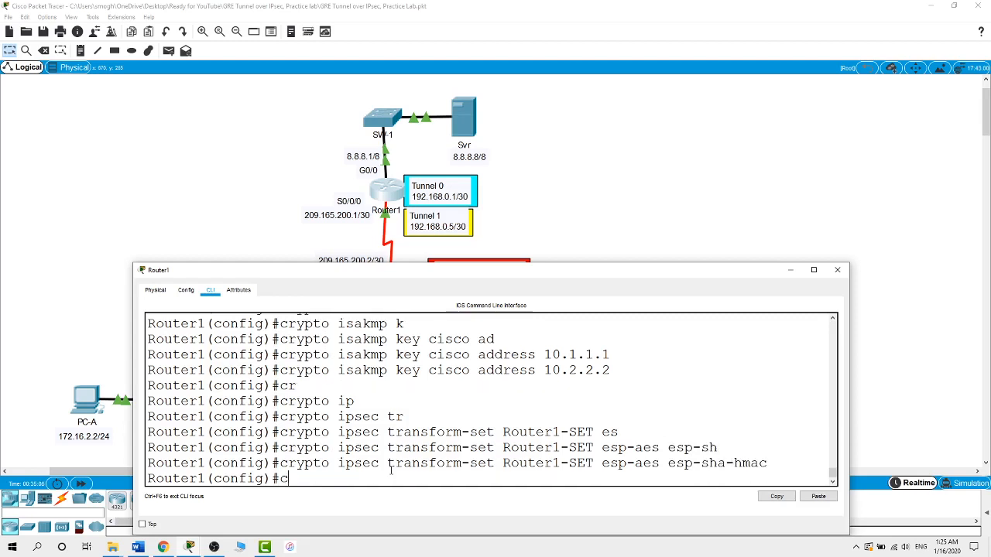
key("Tab")
type("m")
key("Tab")
type("Router1-")
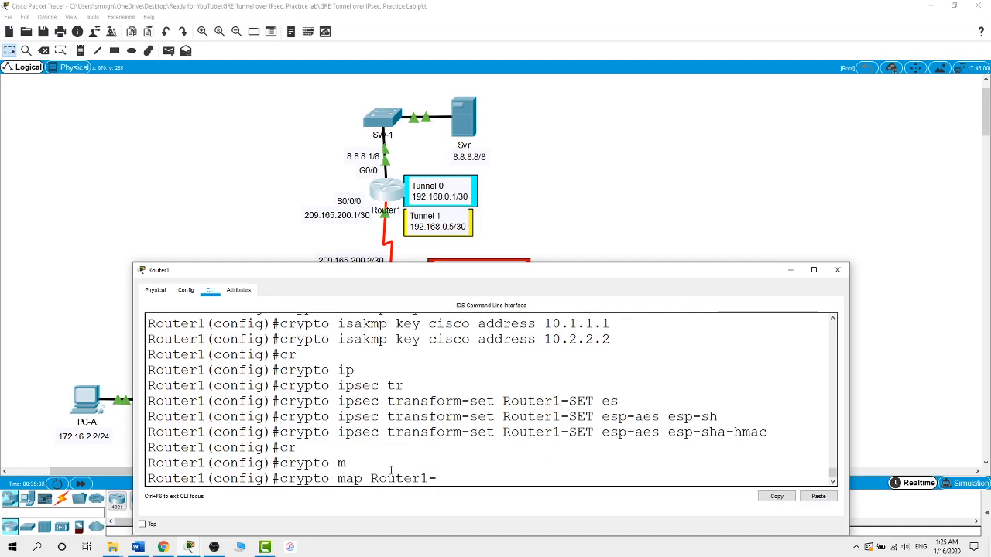
type("MAP 101 ip")
key("Tab")
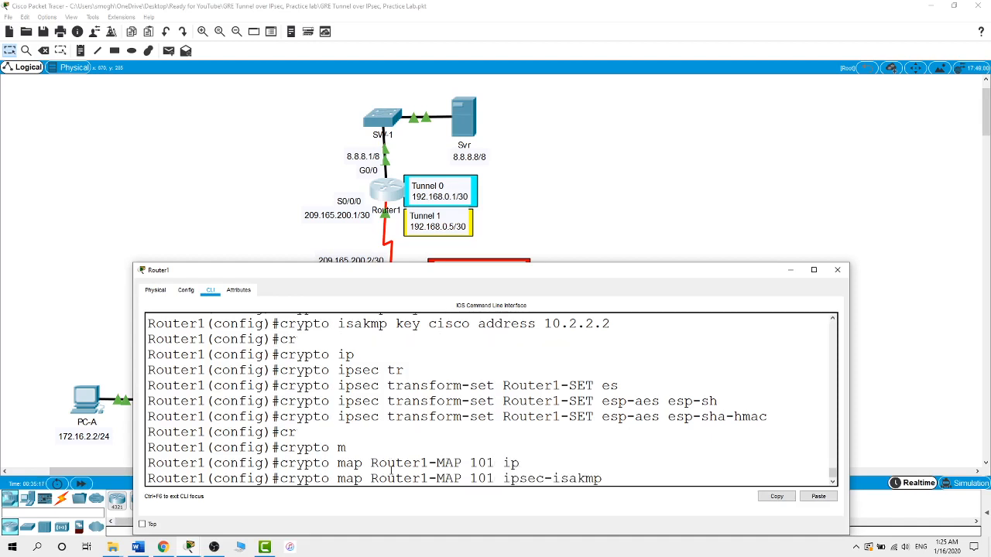
key("Return")
- Set the crypto map's peers to 10.1.1.1 and 10.2.2.2
type("set")
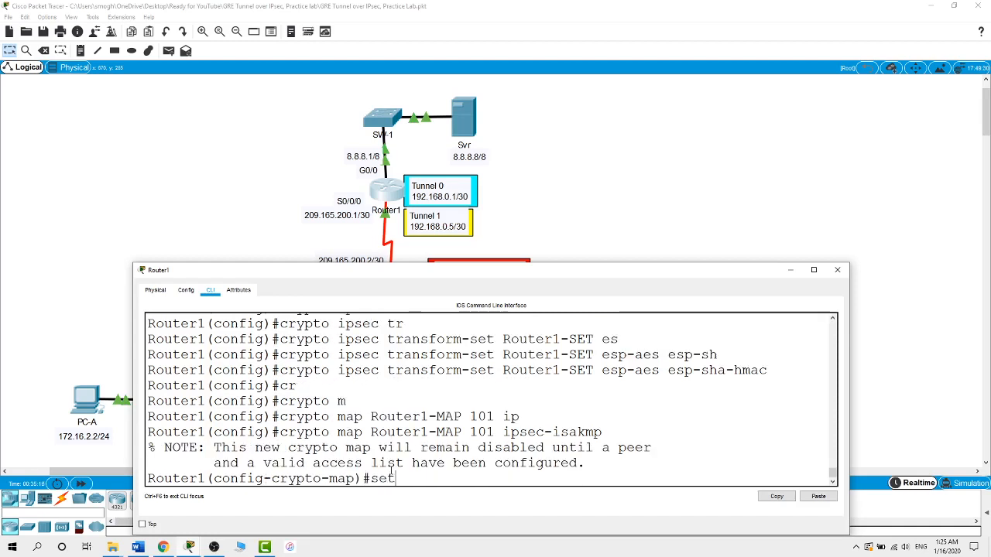
type(" peer 10.1.1.1")
key("Return")
key("Up")
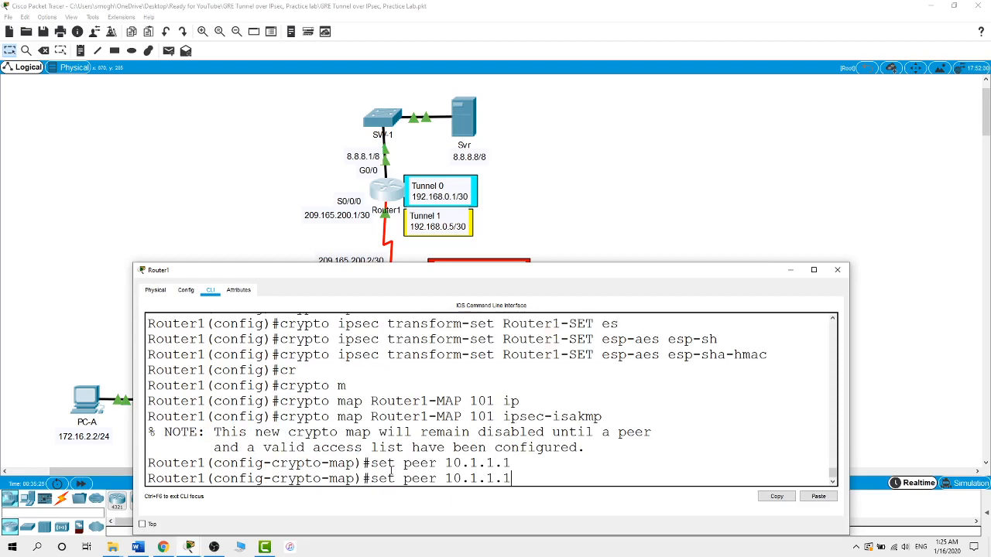
key("BackSpace")
key("BackSpace")
key("BackSpace")
key("BackSpace")
type("2.2.2")
key("Return")
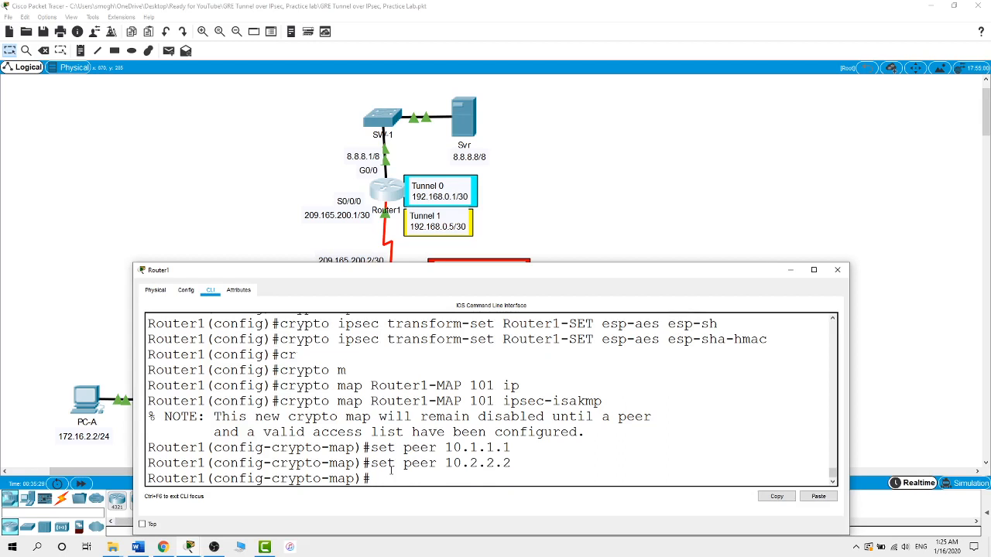
- Check the peer addresses in the topology and assign transform set Router1-SET to Router1's crypto map
left_click(620, 174)
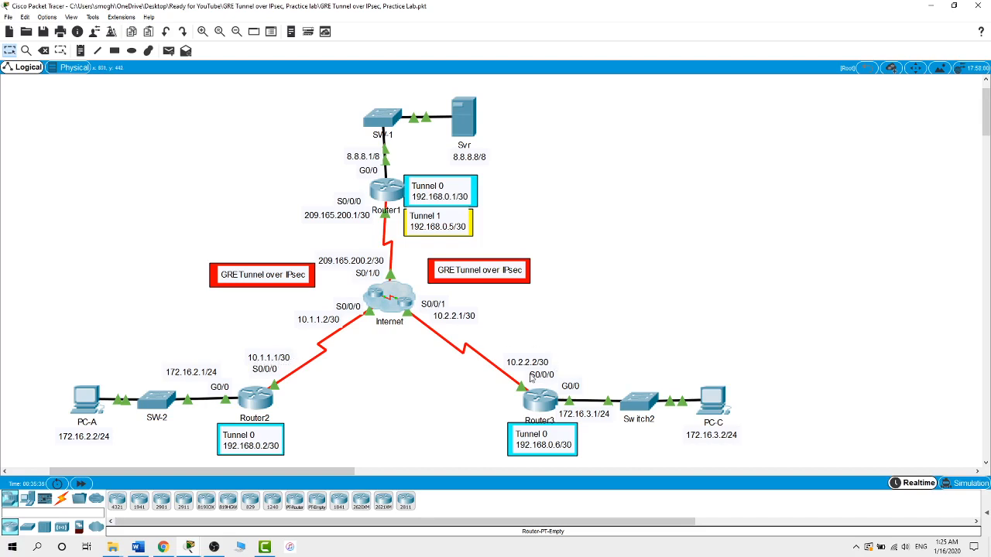
left_click(384, 189)
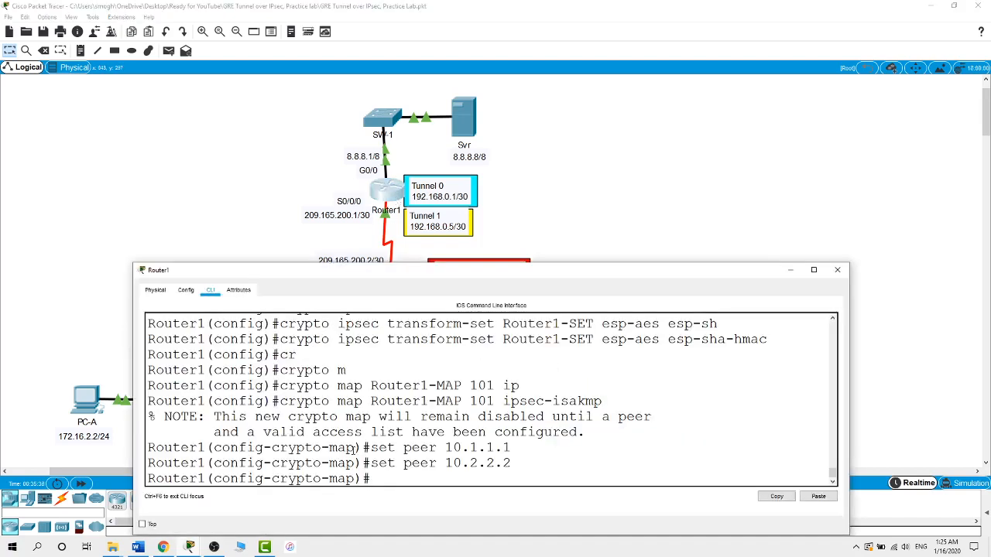
type("set tr")
key("Tab")
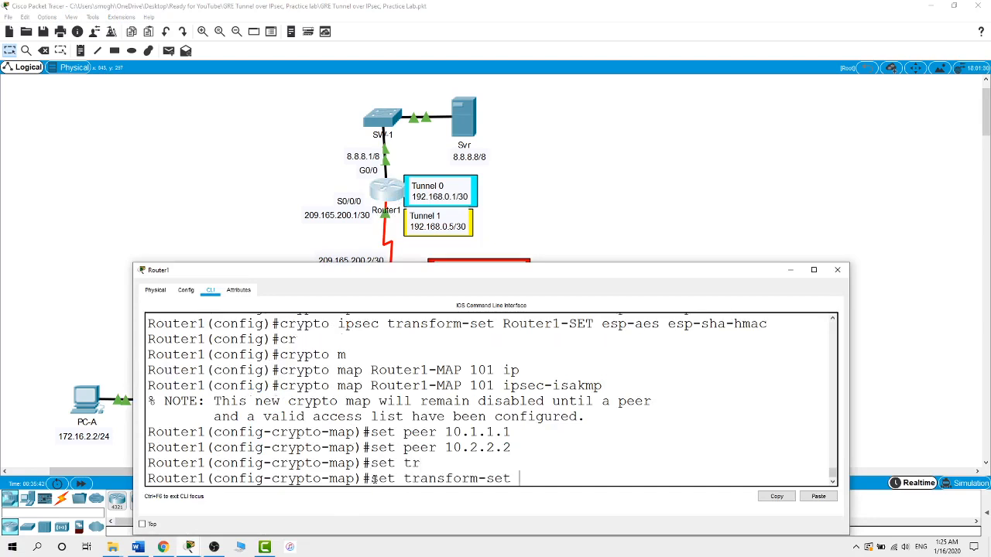
type("Router1-SET")
key("Return")
- Match the crypto map to access list 101 and exit to global configuration mode
type("m")
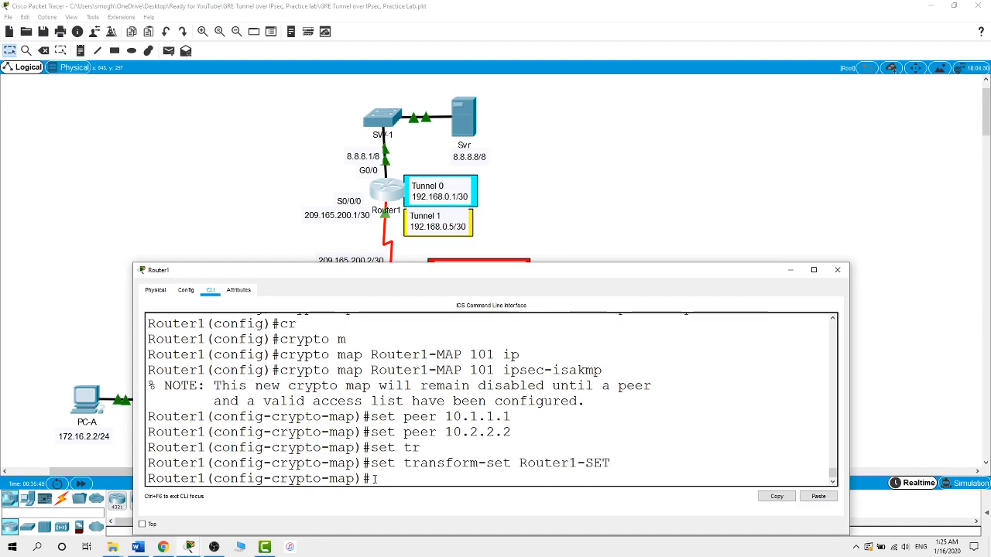
key("Tab")
type("ad")
key("Tab")
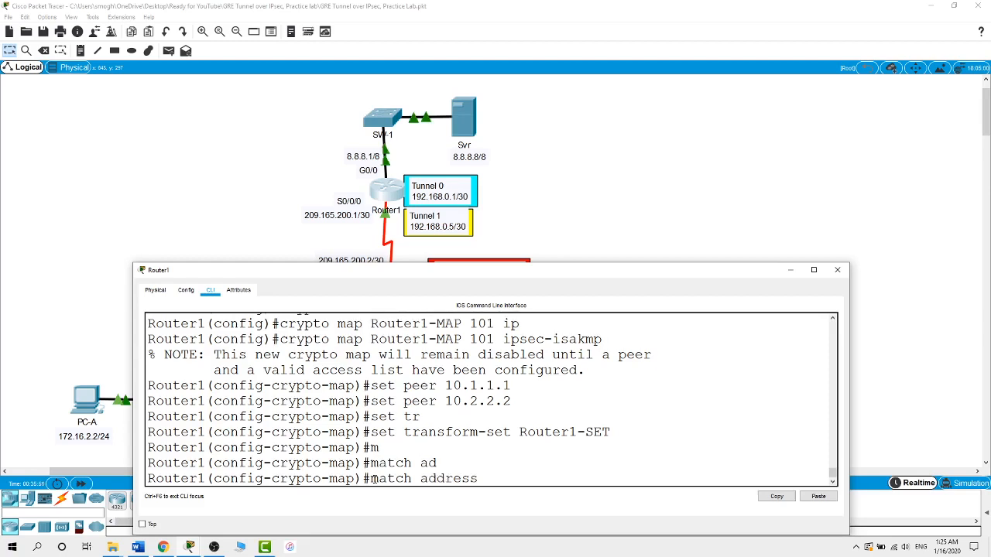
type("101")
key("Return")
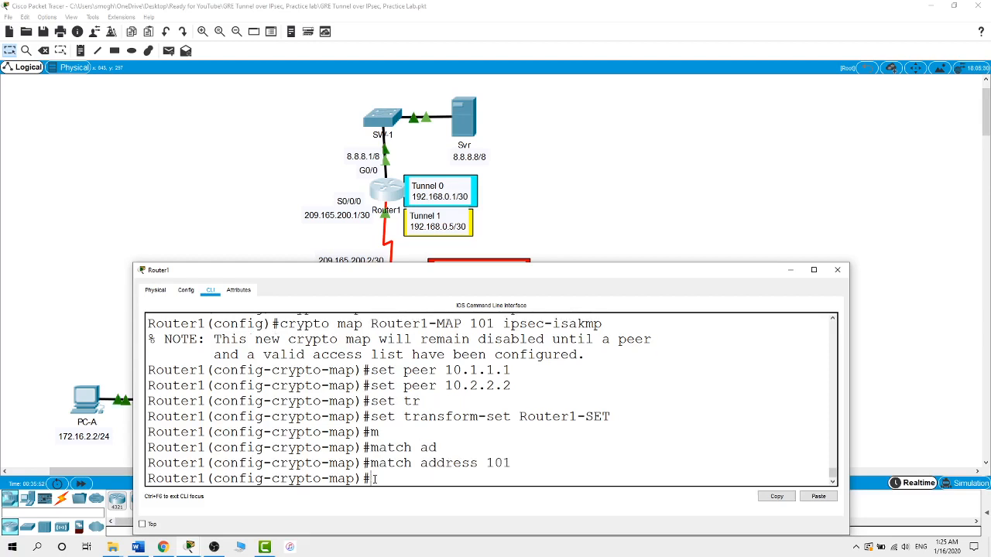
type("exit")
key("Tab")
key("Return")
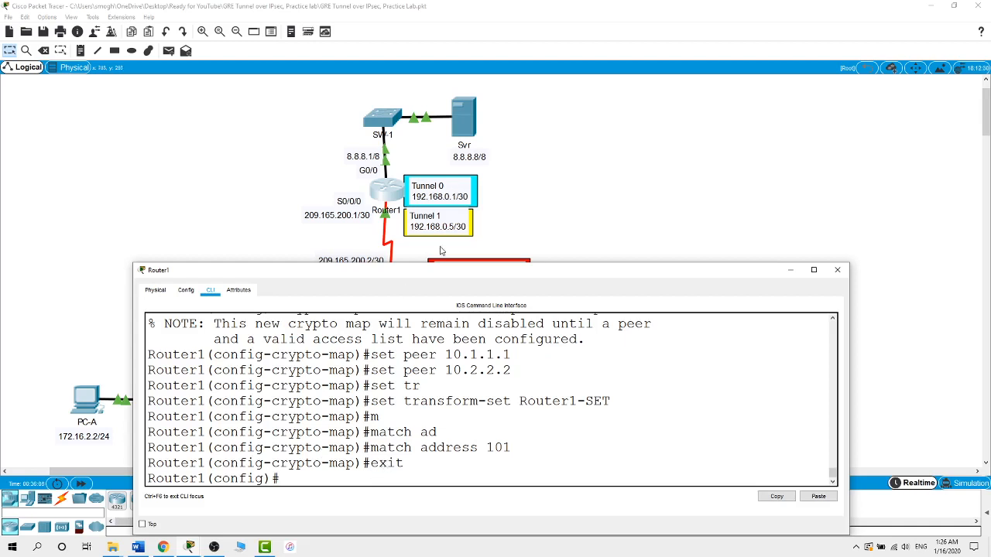
- Check Router1's outgoing interface in the topology and enter configuration mode for interface s0/0/0
left_click(615, 184)
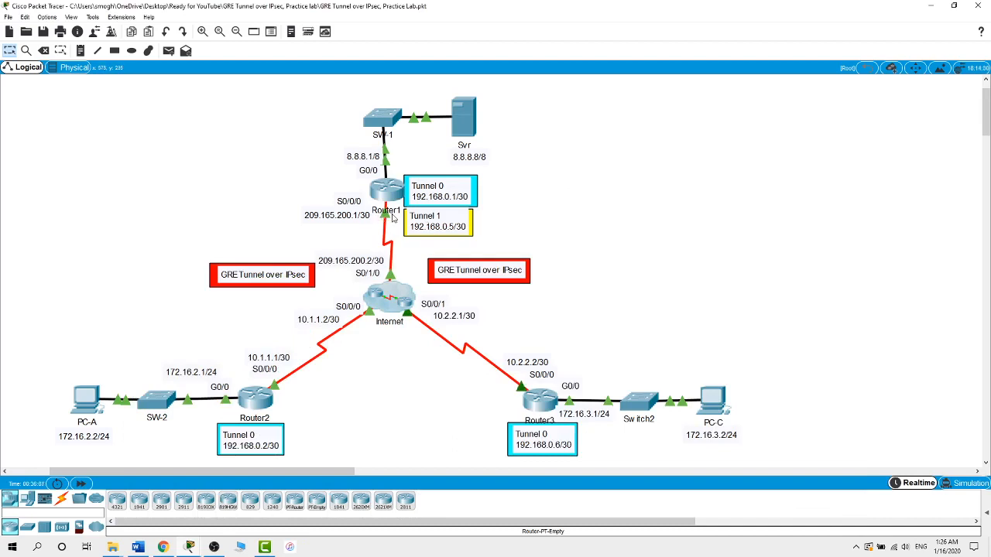
left_click(385, 192)
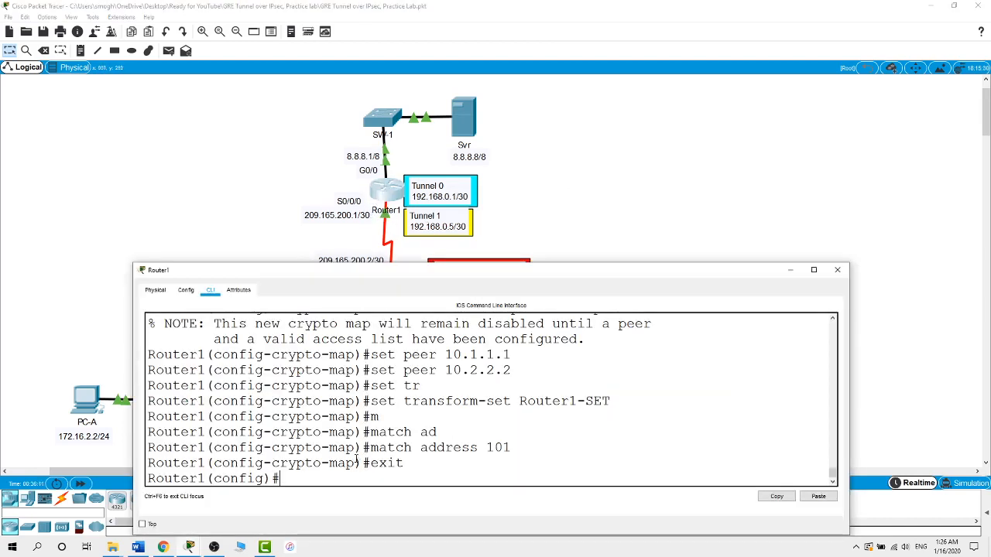
type("int s")
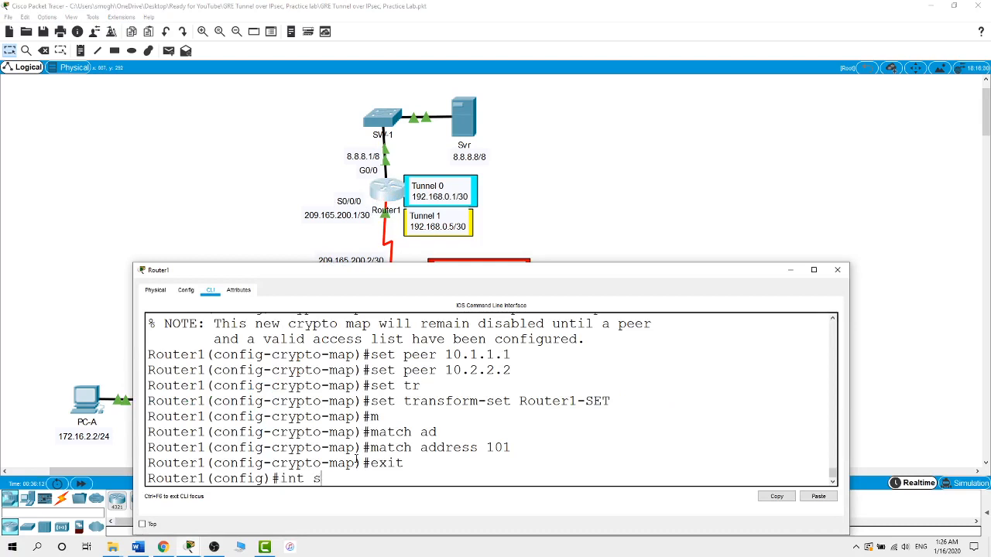
type("0/0/0")
key("Return")
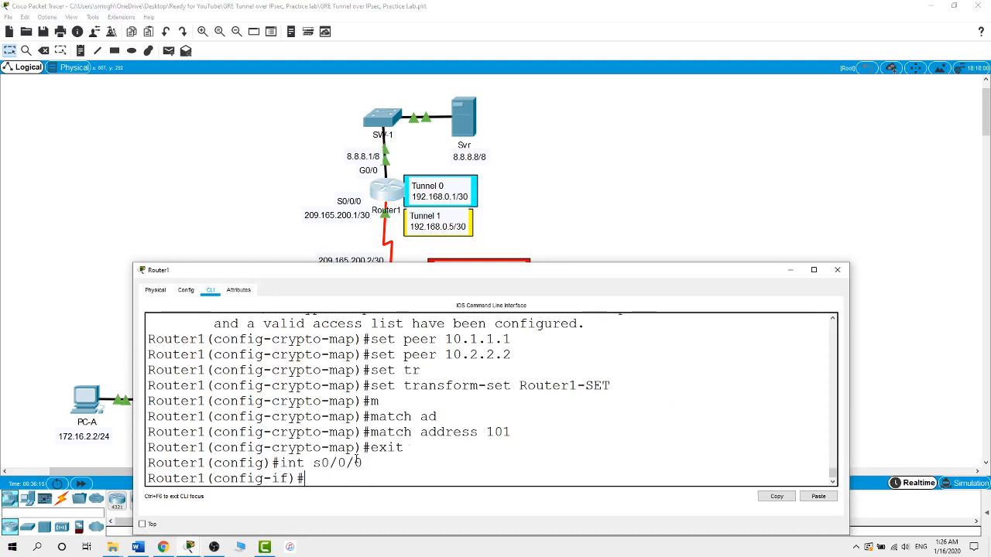
- Apply the crypto map Router1-MAP to Router1's serial interface s0/0/0
type("cr")
key("Tab")
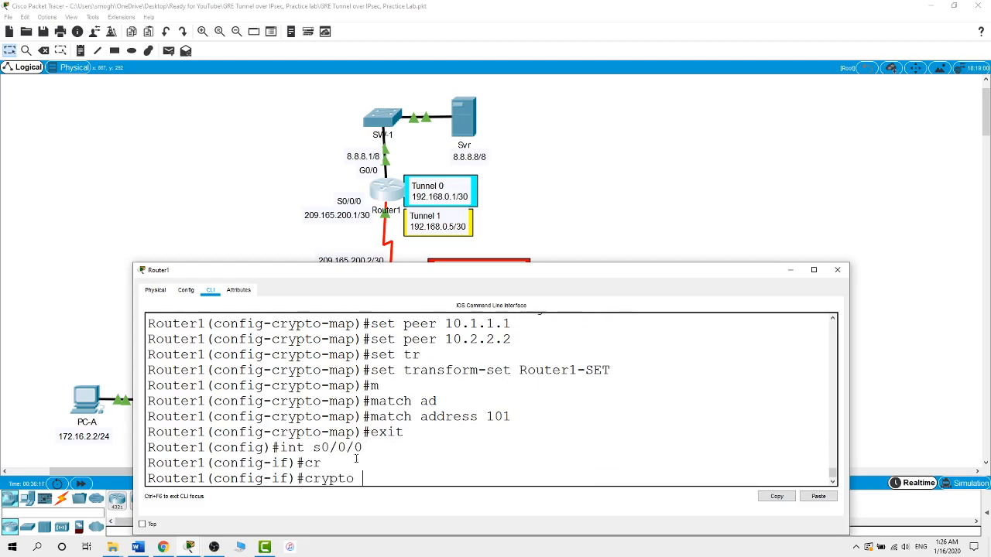
type("m")
key("Tab")
type("Rou")
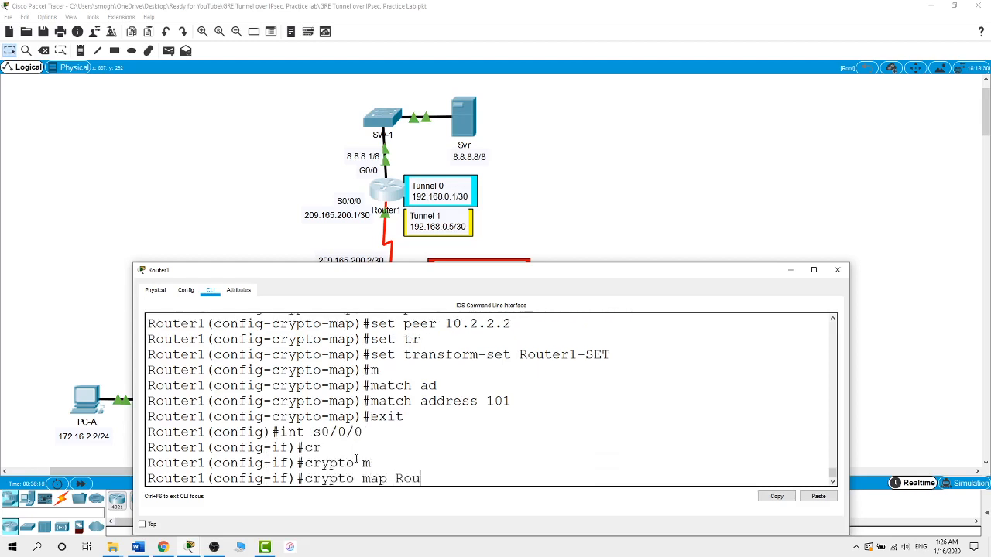
type("ter-1-MAP")
key("Return")
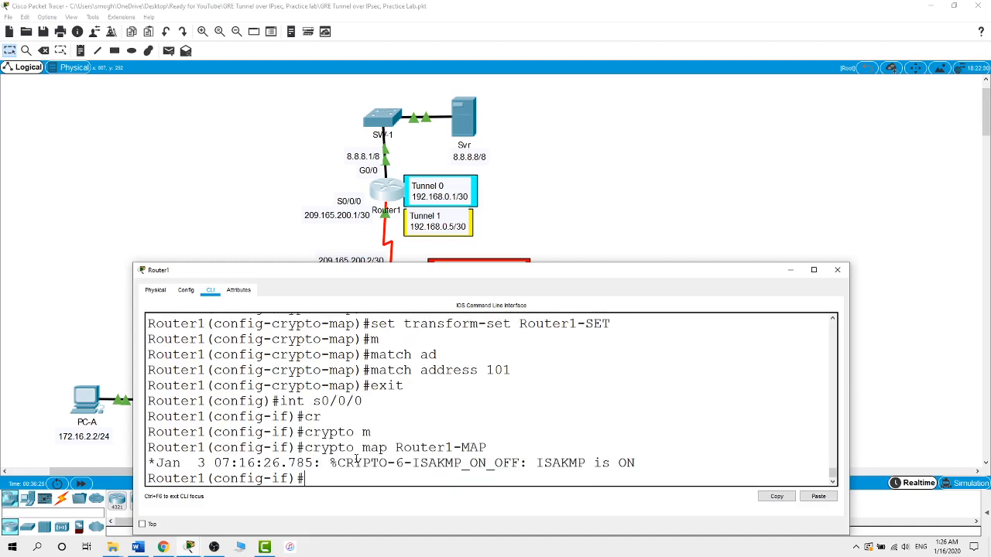
- Open Router2's command line and enter global configuration mode
left_click(745, 148)
left_click(263, 400)
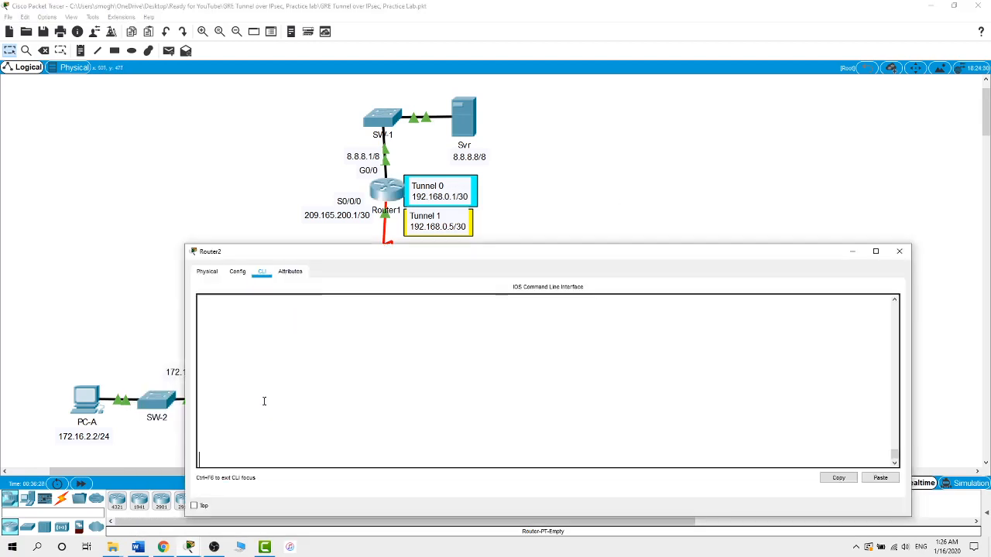
key("Return")
type("en")
key("Return")
type("conf t")
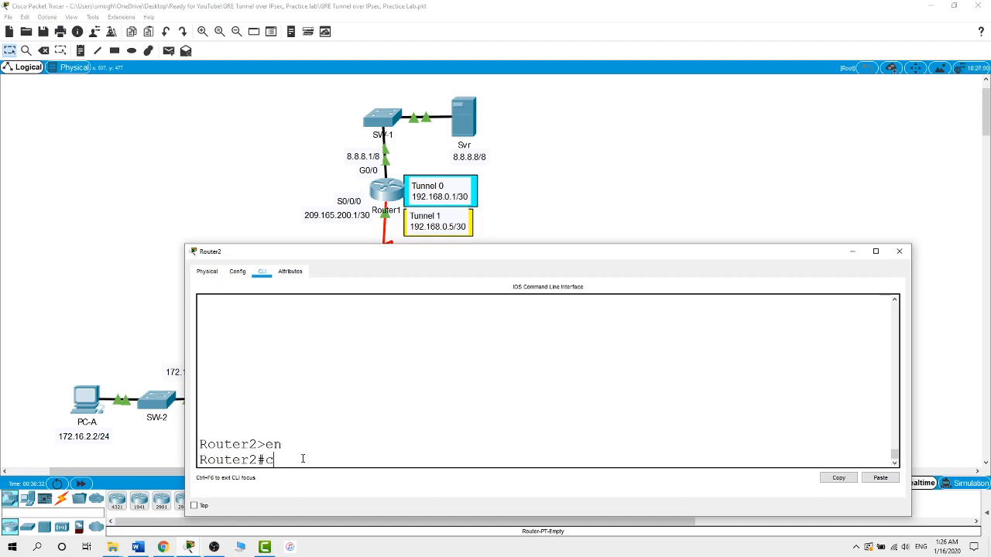
key("Return")
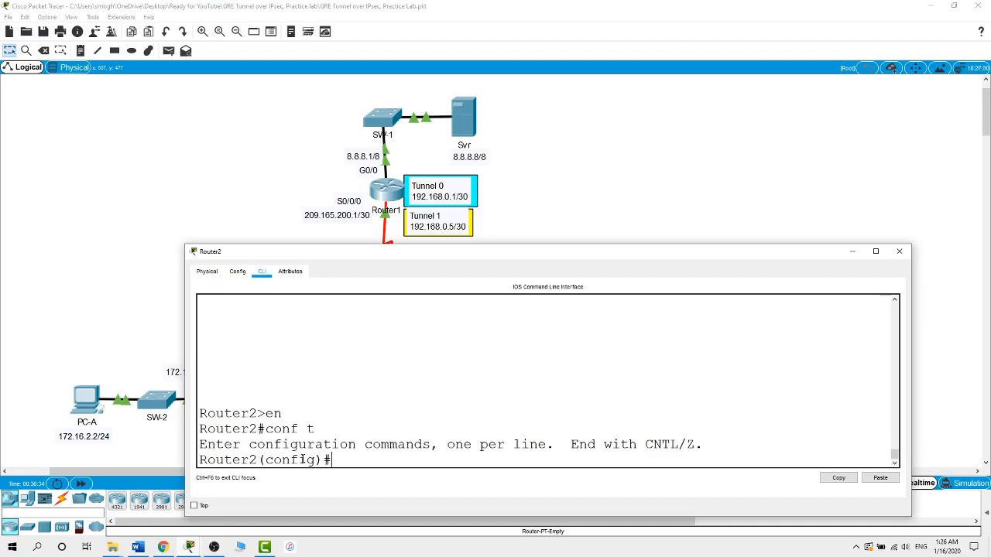
- Create access list 101 on Router2 permitting IP traffic from 172.16.2.0 0.0.0.255 to 8.0.0.0 0.255.255.255
type("ac")
key("Tab")
type("101 per")
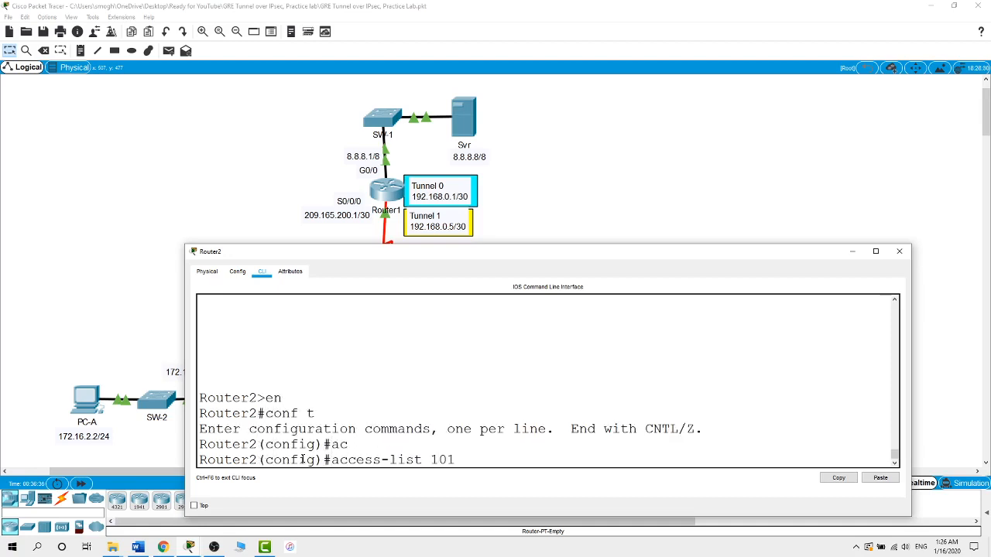
key("Tab")
type("ip")
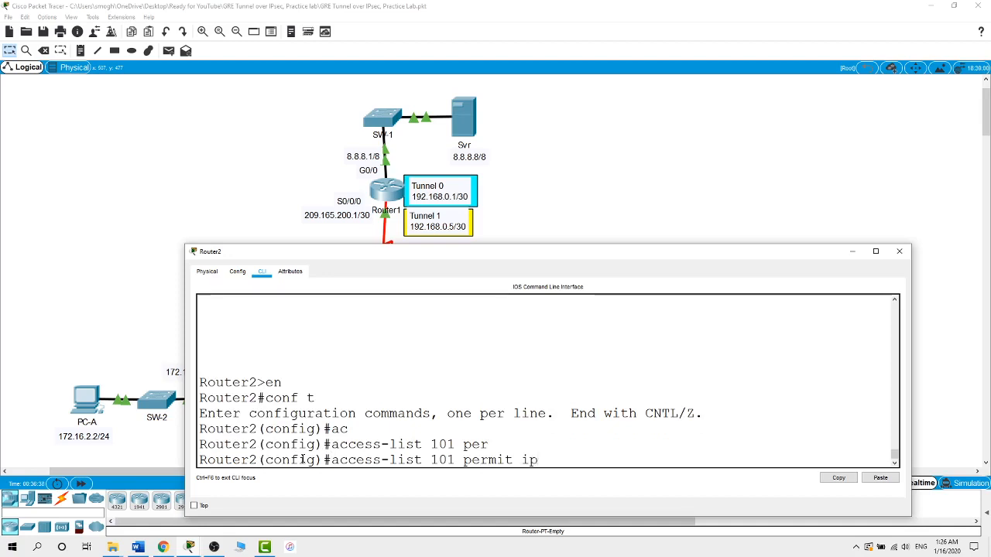
type(" 172.16.2.")
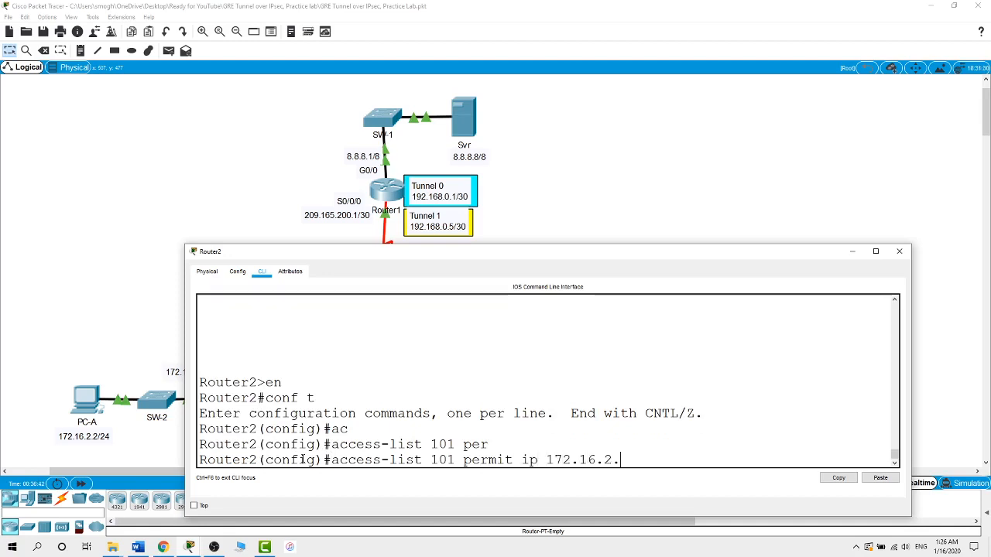
type("0")
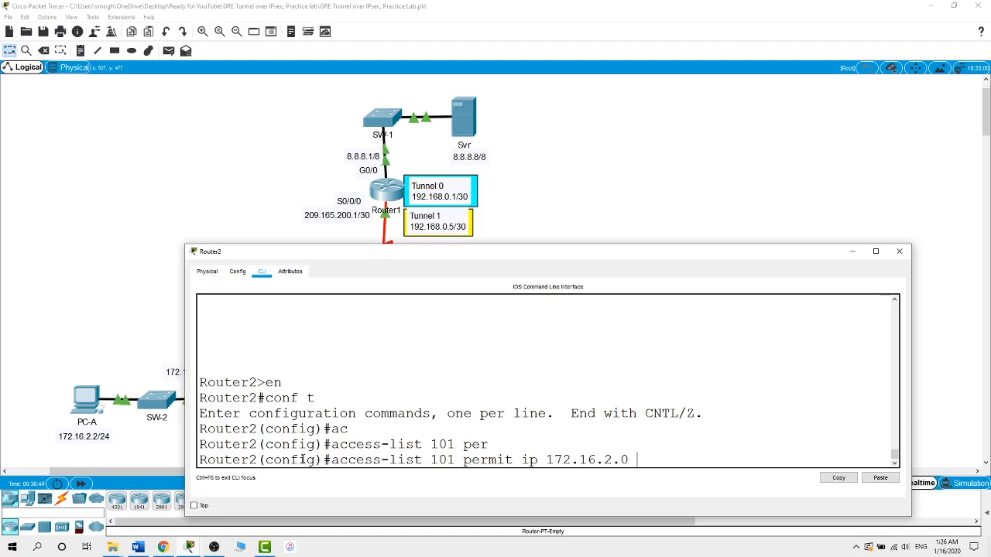
type(" 0.0.0.255 8.0.0.0 0.255.255.2")
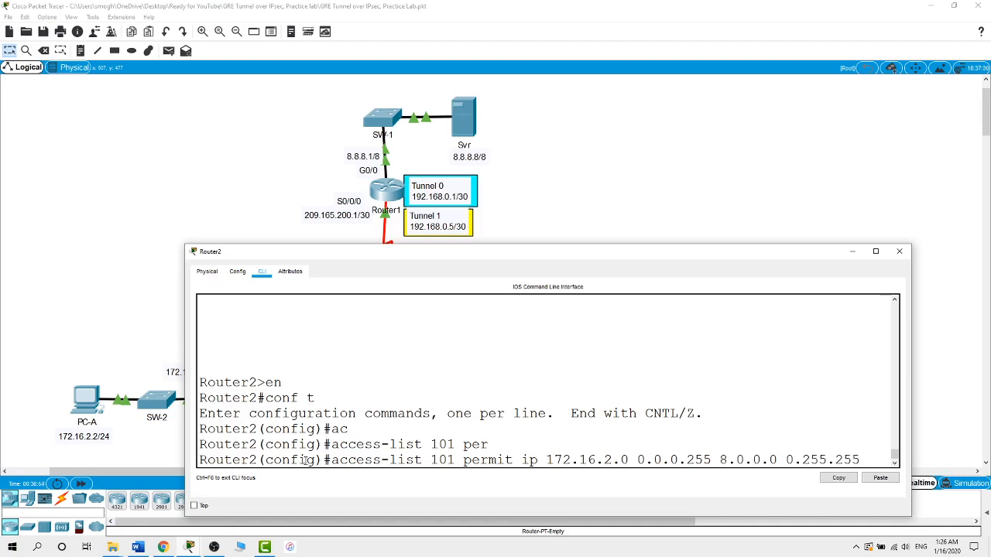
type("55")
key("Return")
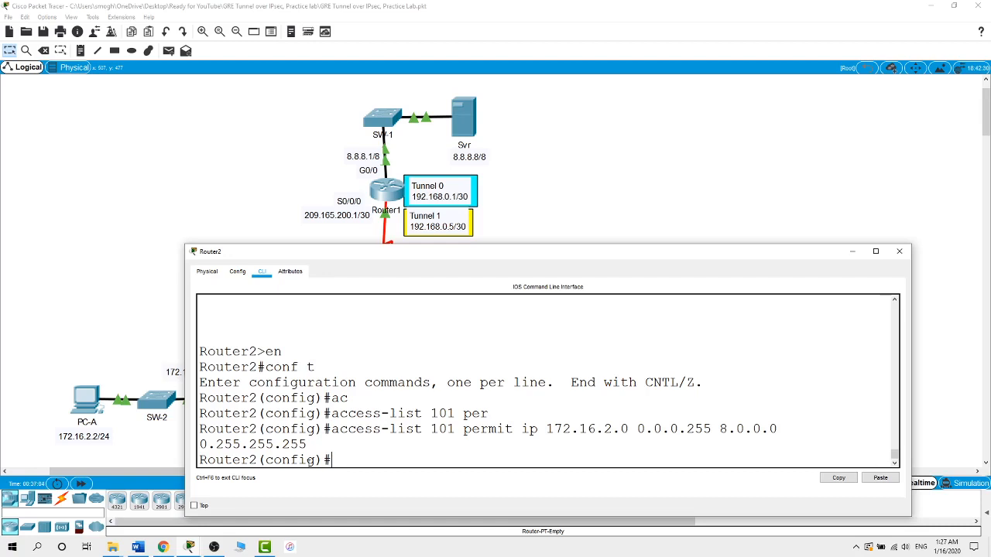
- Create ISAKMP policy 101 on Router2
type("cr")
key("Tab")
type("is")
key("Tab")
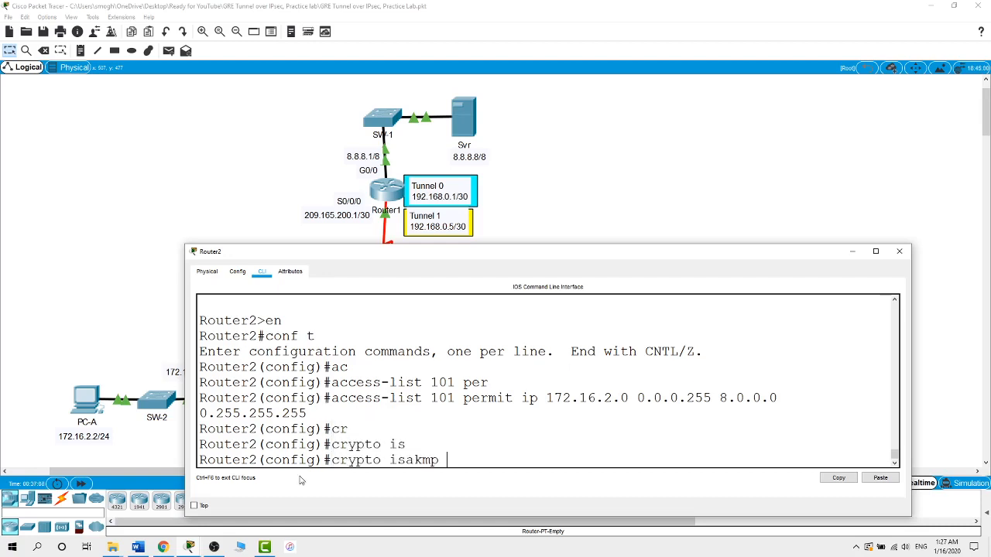
type("p")
key("Tab")
type("1-")
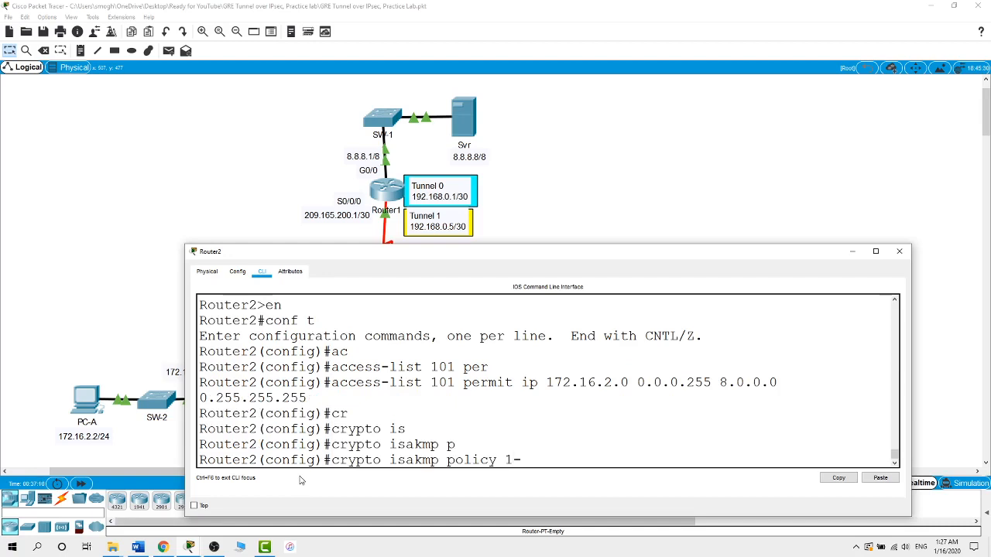
key("BackSpace")
type("01")
key("Return")
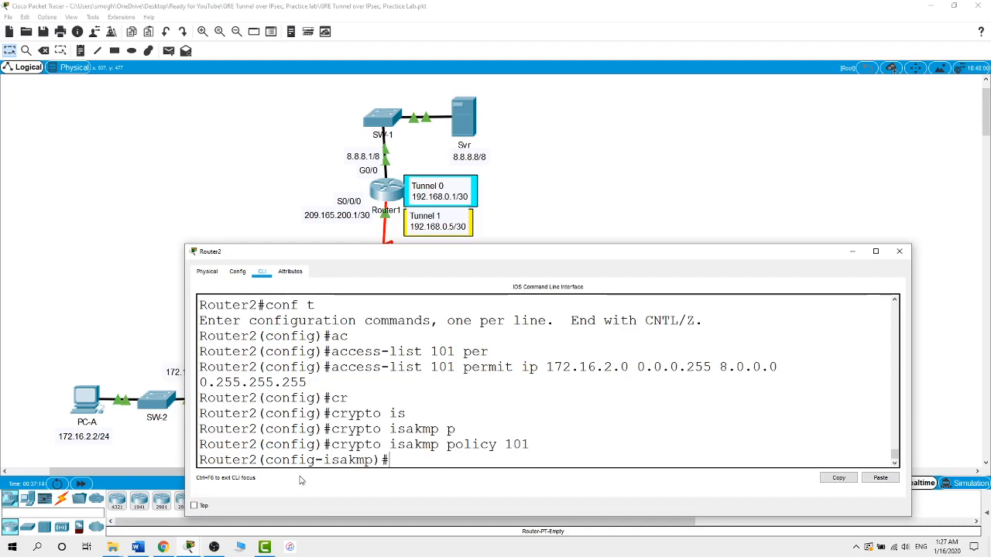
- Set the ISAKMP policy's encryption to aes and its authentication to pre-share
type("en")
key("Tab")
type("aes")
key("Return")
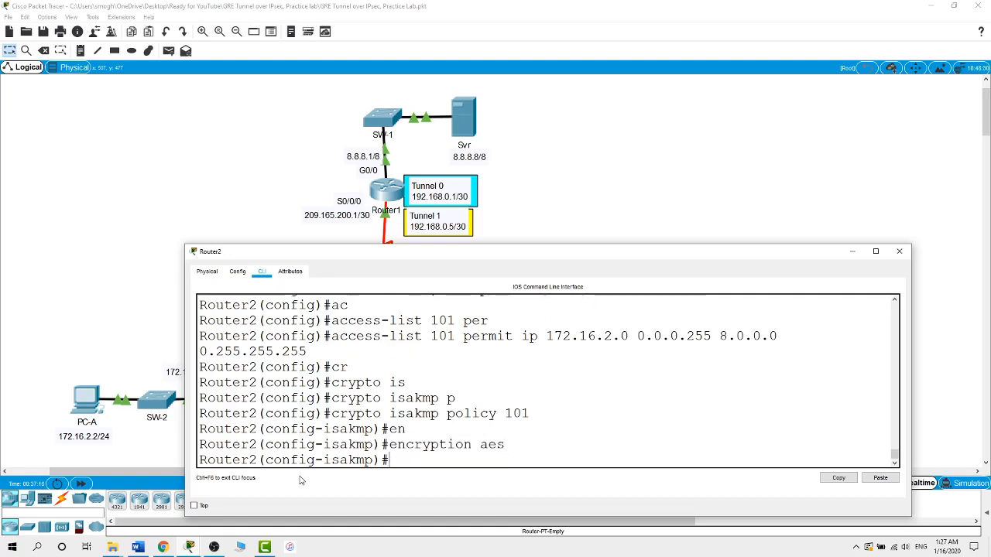
type("au")
key("Tab")
type("pr")
key("Tab")
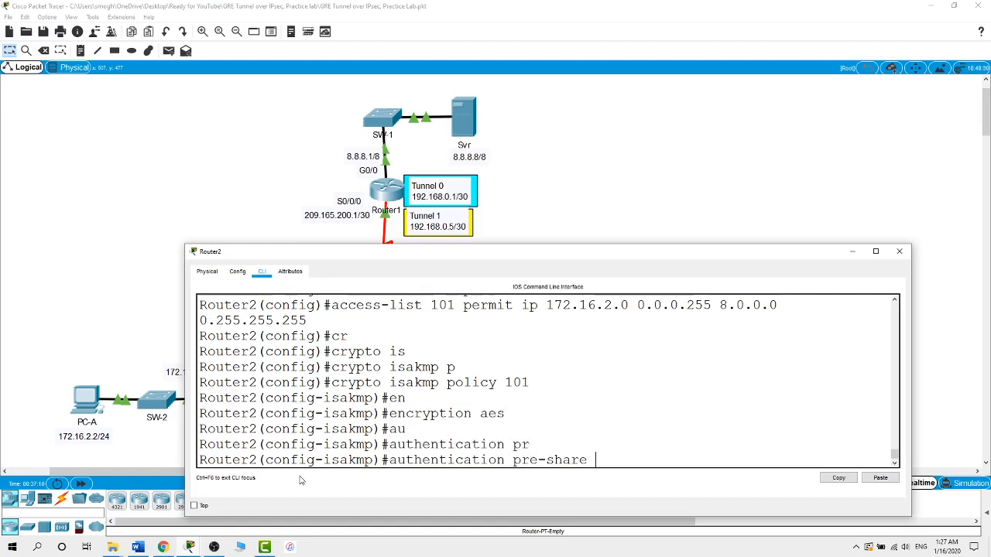
key("Return")
- Set the ISAKMP policy's Diffie-Hellman group to 5 and return to global configuration mode
type("gr")
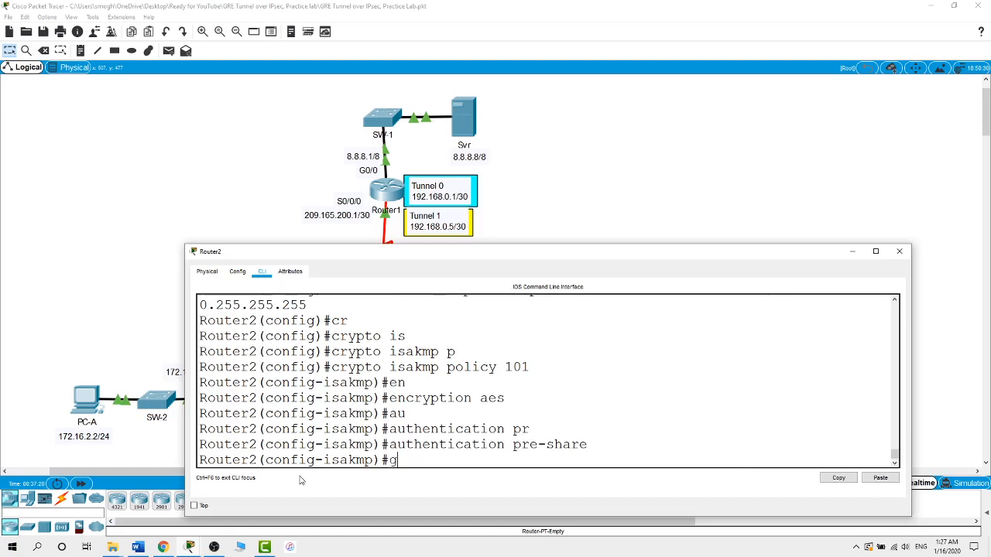
key("Tab")
type("5")
key("Return")
type("exit")
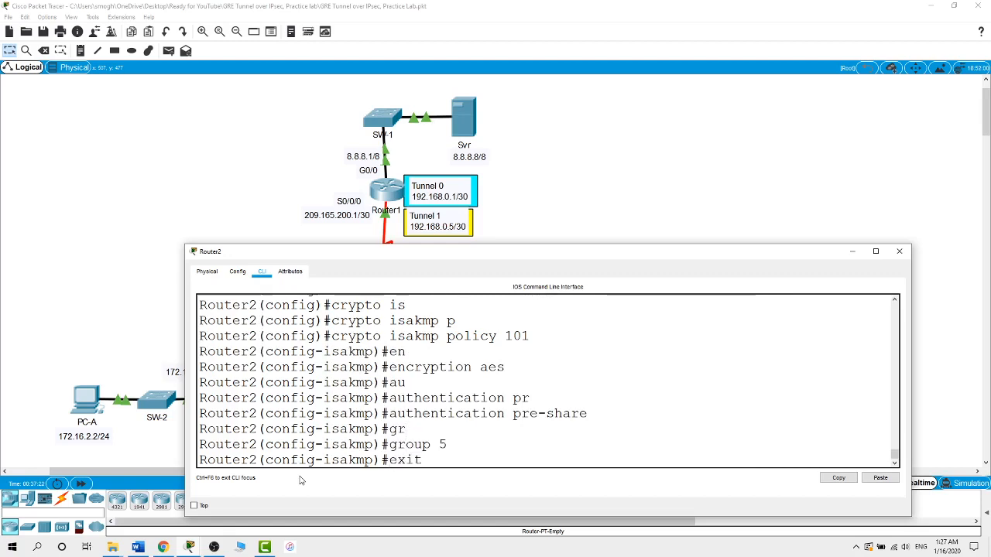
key("Return")
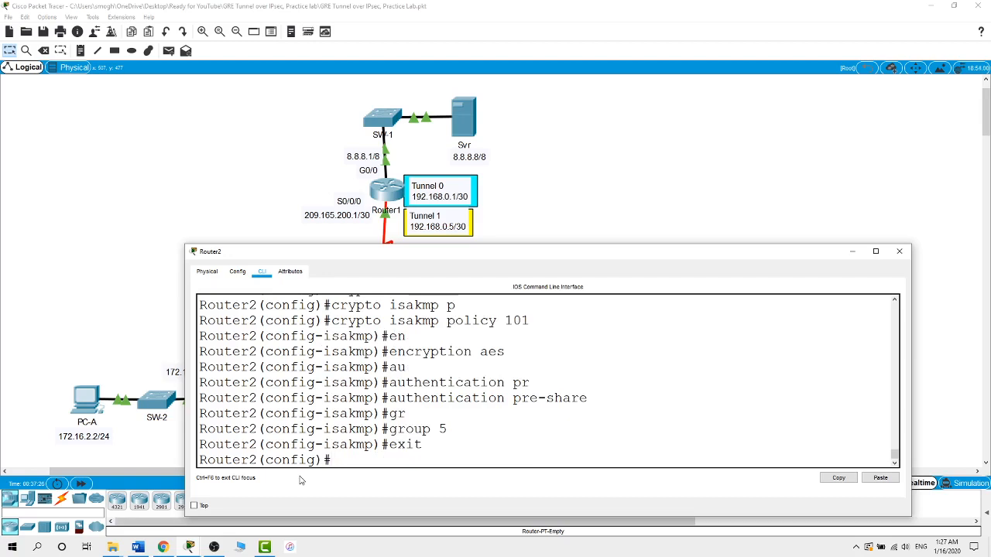
- Define the ISAKMP pre-shared key on Router2 for the peer address 209.165.200.1
type("cr")
key("Tab")
type("is")
key("Tab")
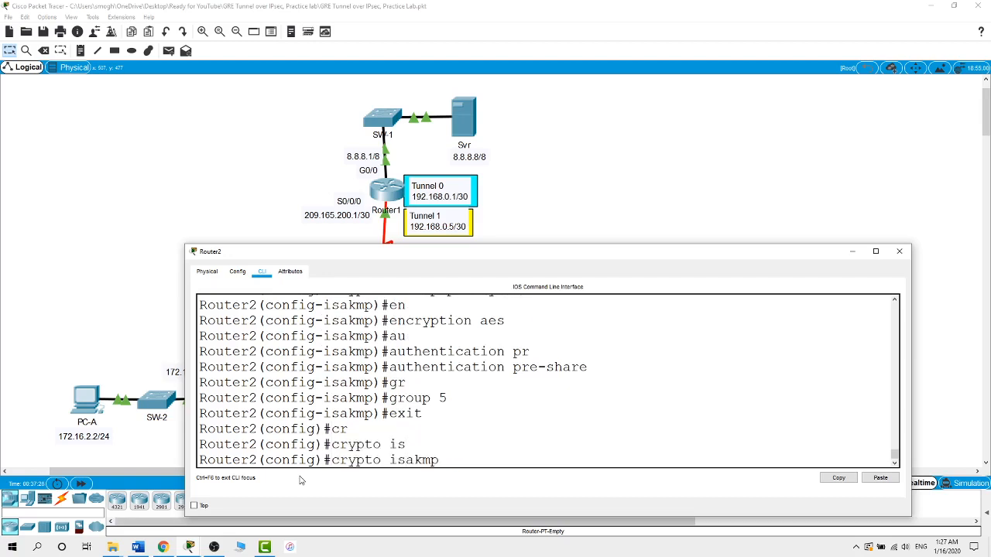
type("ke")
key("Tab")
type("ci")
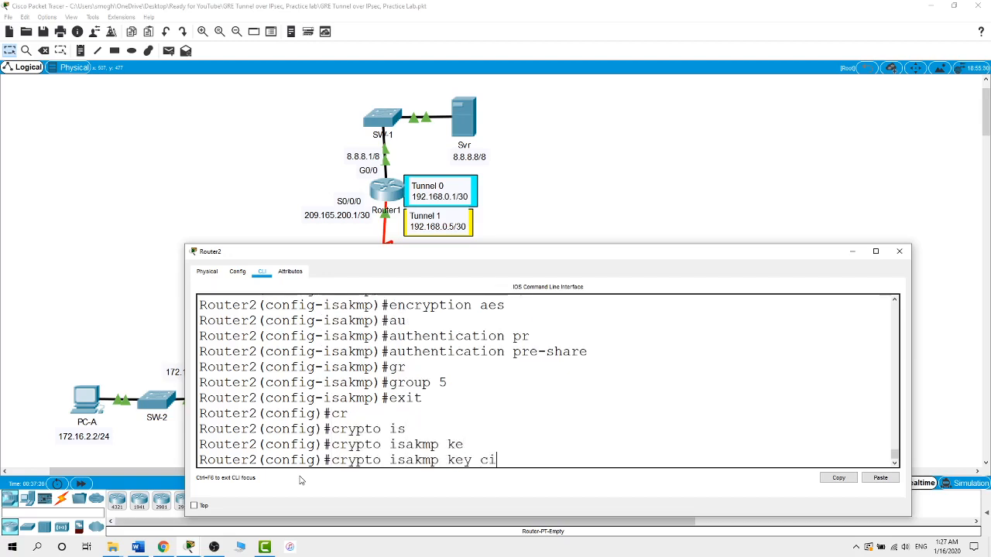
type("sco")
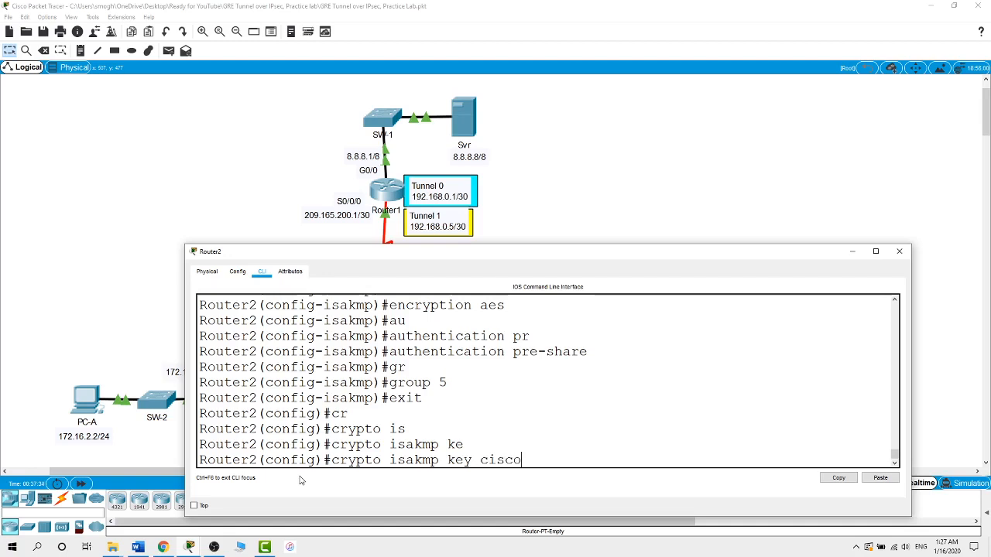
type(" ad")
key("Tab")
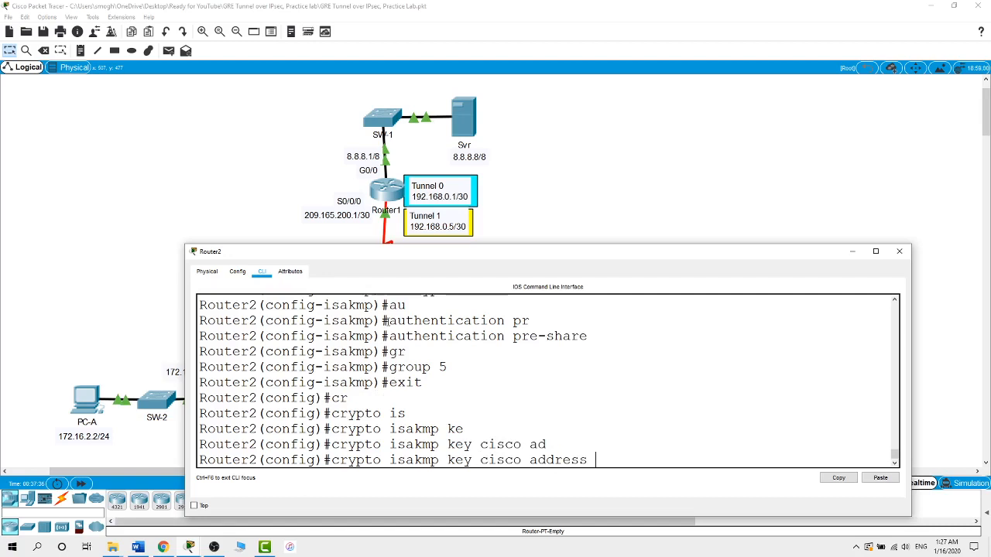
left_click(577, 149)
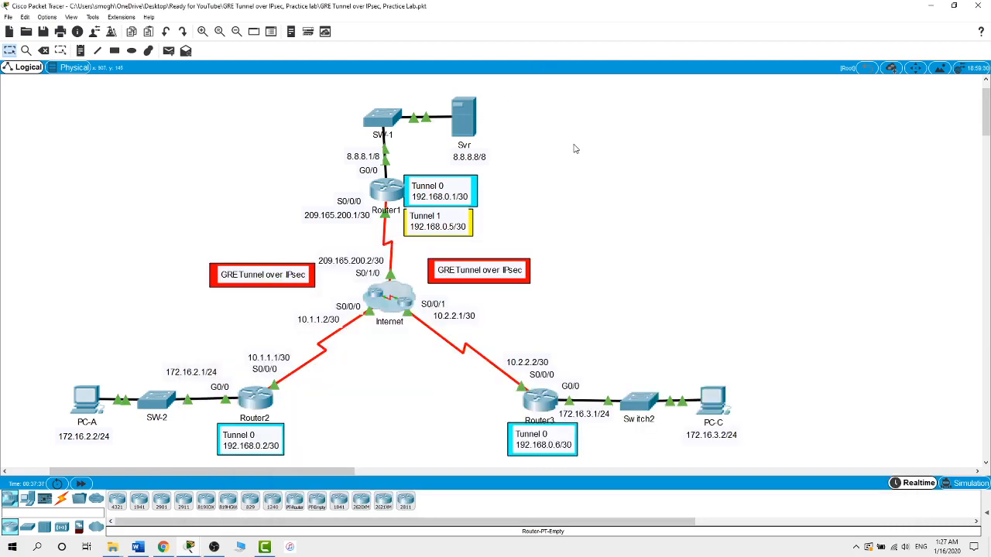
left_click(262, 399)
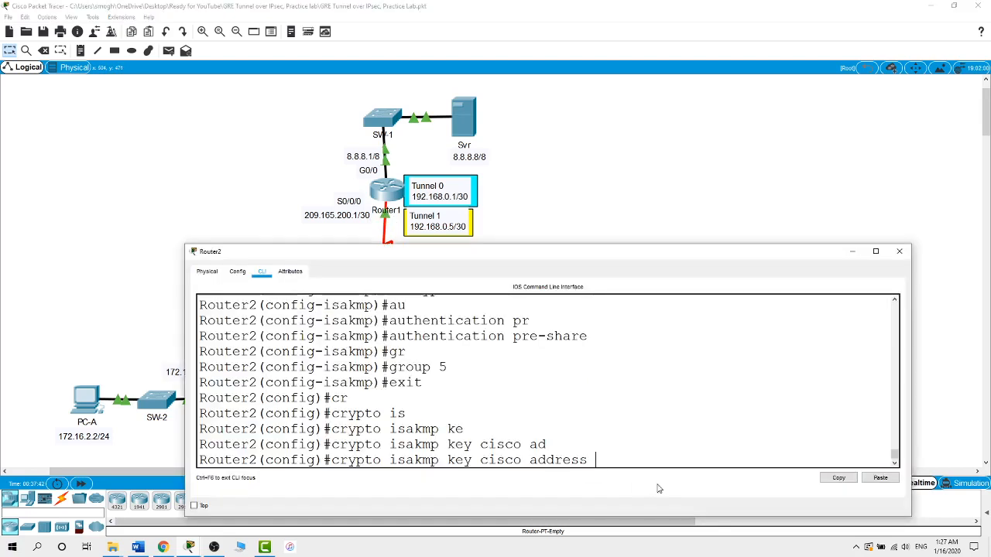
type("209.165.200.1")
key("Return")
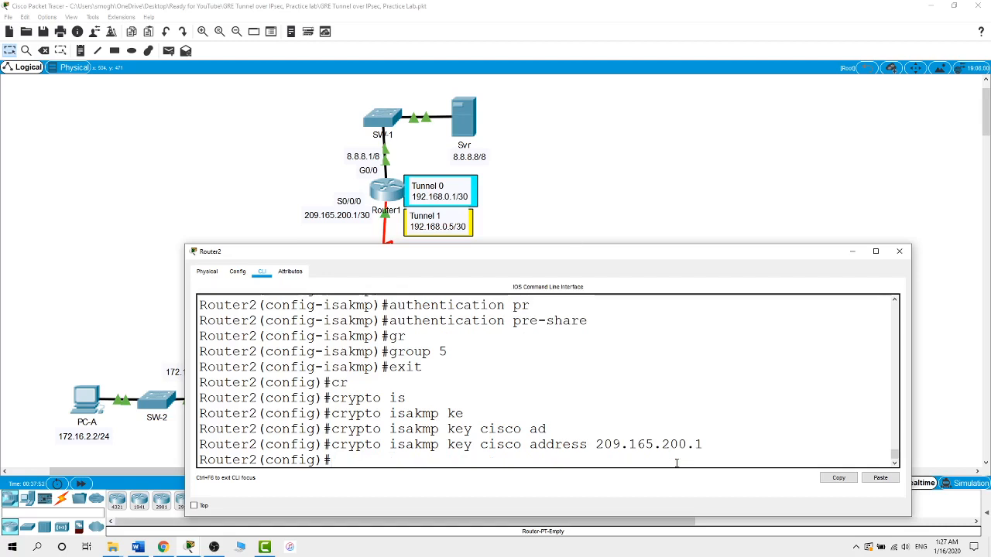
- Create the IPsec transform set Router2-SET on Router2 with esp-aes and esp-sha-hmac
type("cr")
key("Tab")
type("ip")
key("Tab")
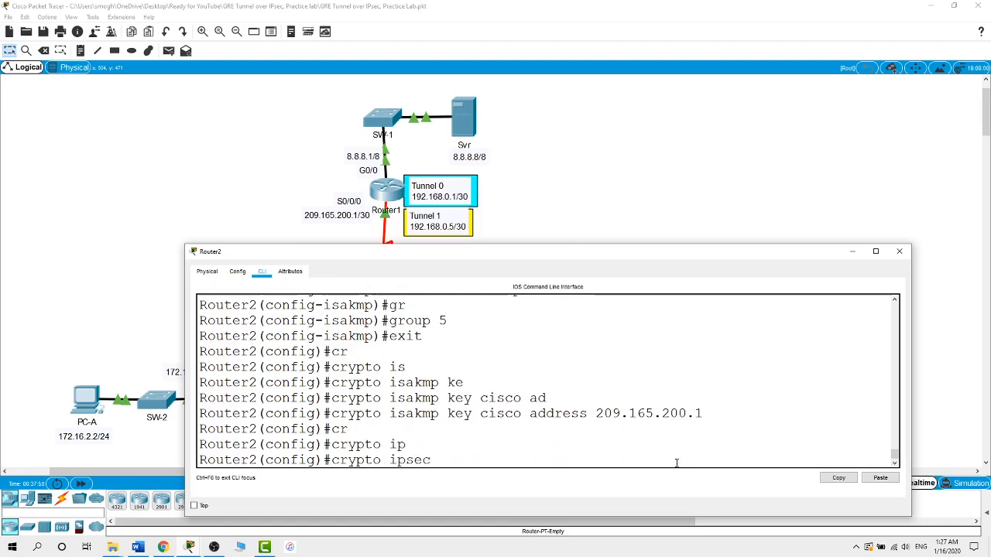
type("tr")
key("Tab")
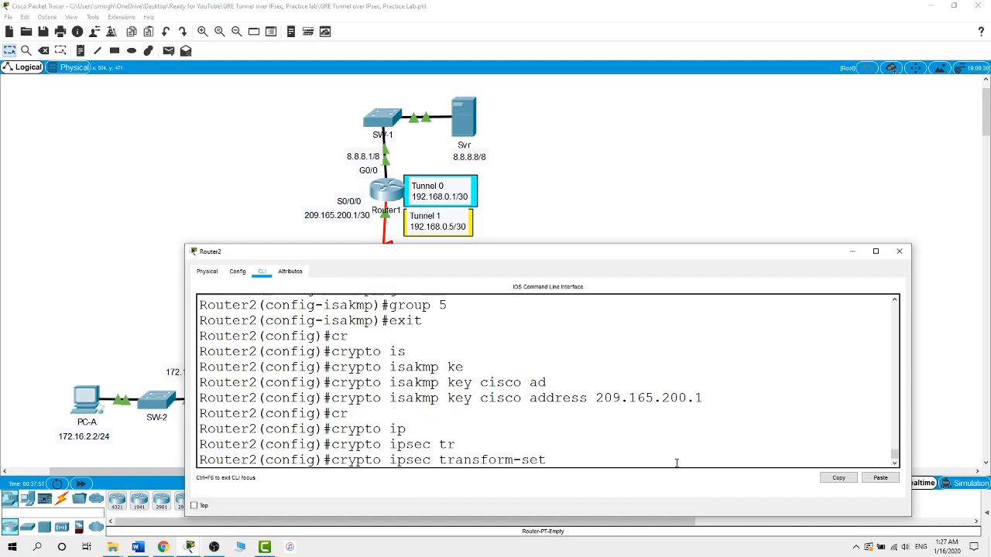
type("Router2-SET")
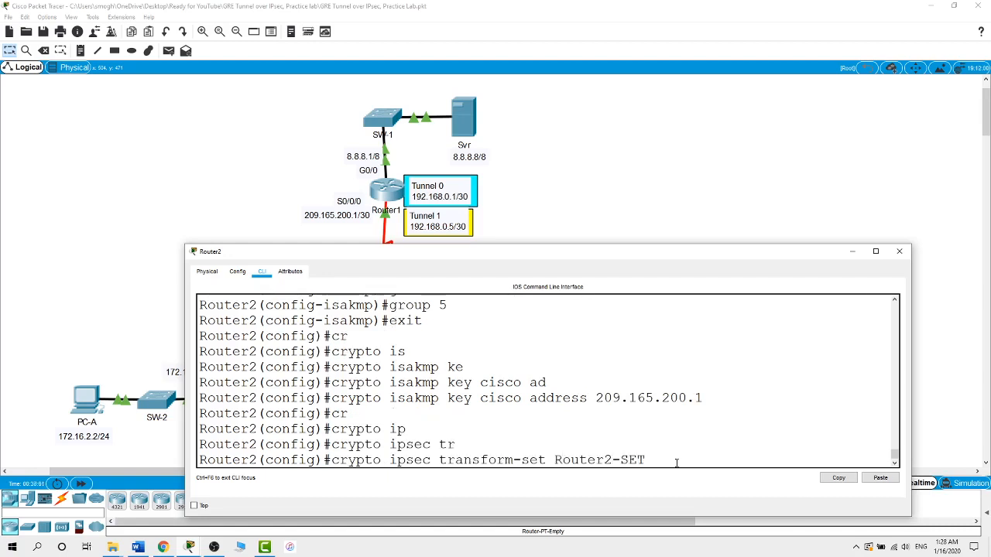
type(" esp-aes esp-sh")
key("Tab")
key("Return")
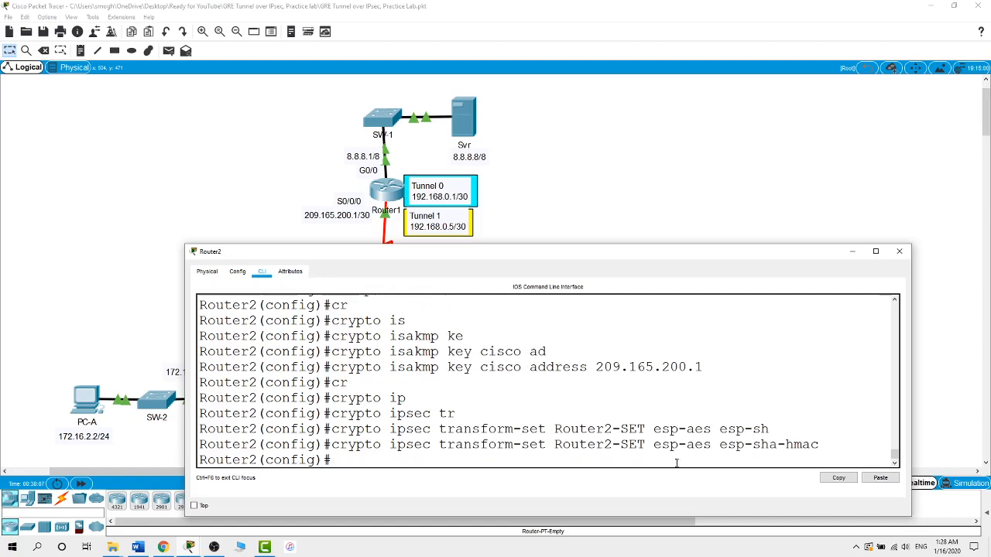
- Create the crypto map Router2-MAP on Router2 with sequence number 101 and type ipsec-isakmp
type("cr")
key("Tab")
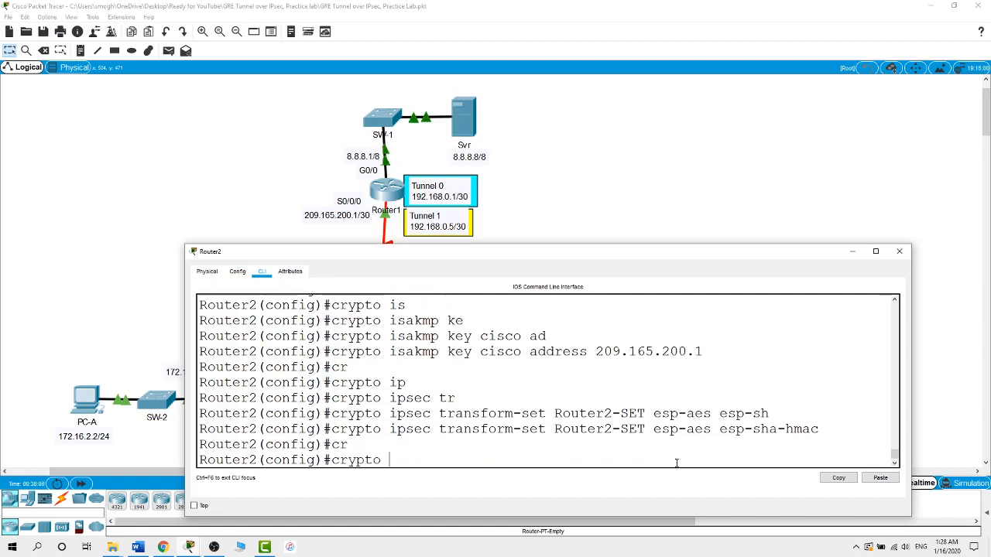
type("m")
key("Tab")
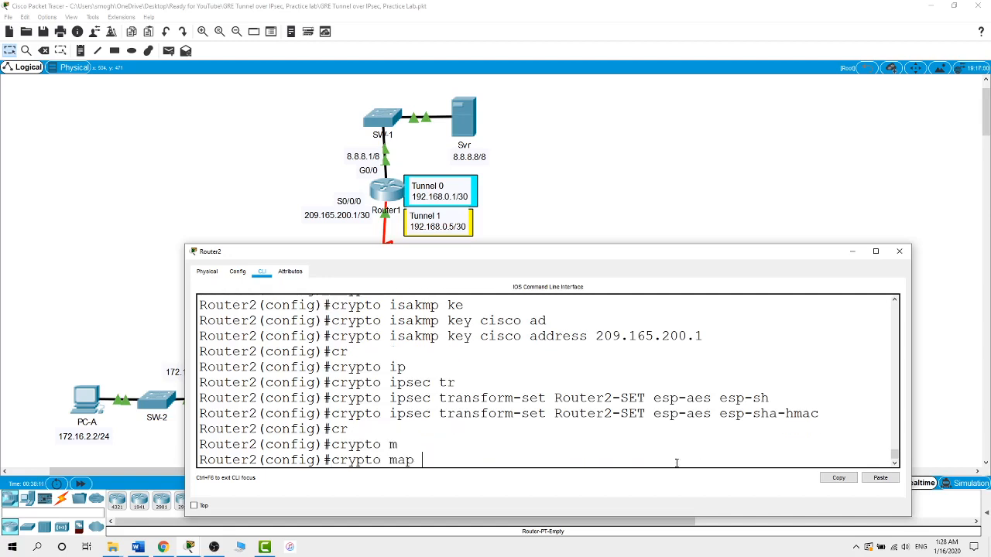
type("Router2-MAP")
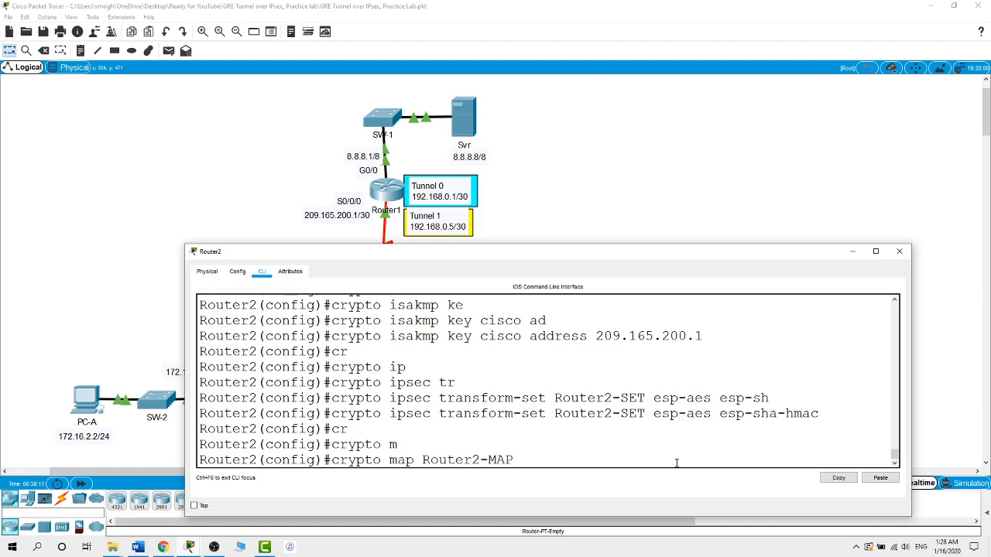
type(" 101 ip")
key("Tab")
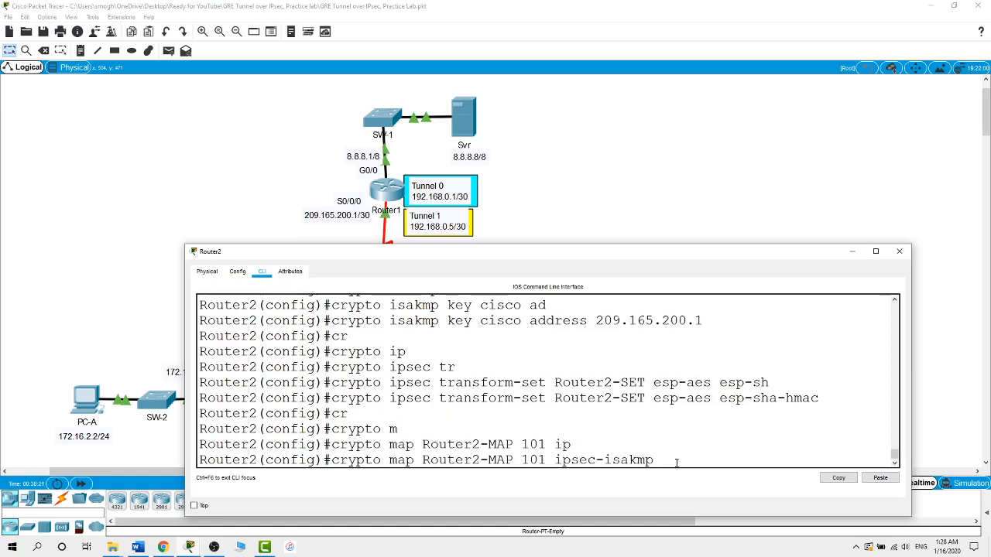
key("Return")
- Set the crypto map's peer to 209.165.200.1
type("set")
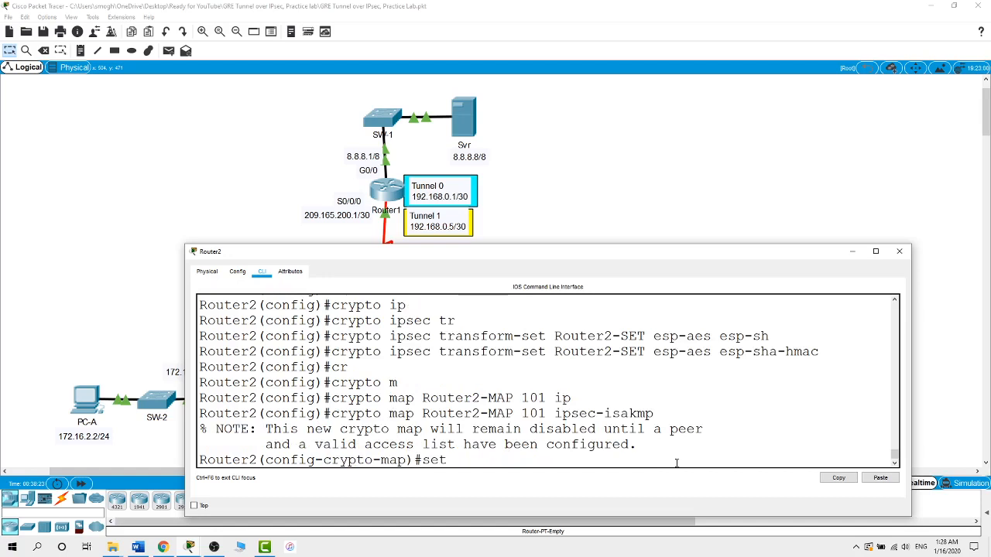
type(" peer 209.165.20")
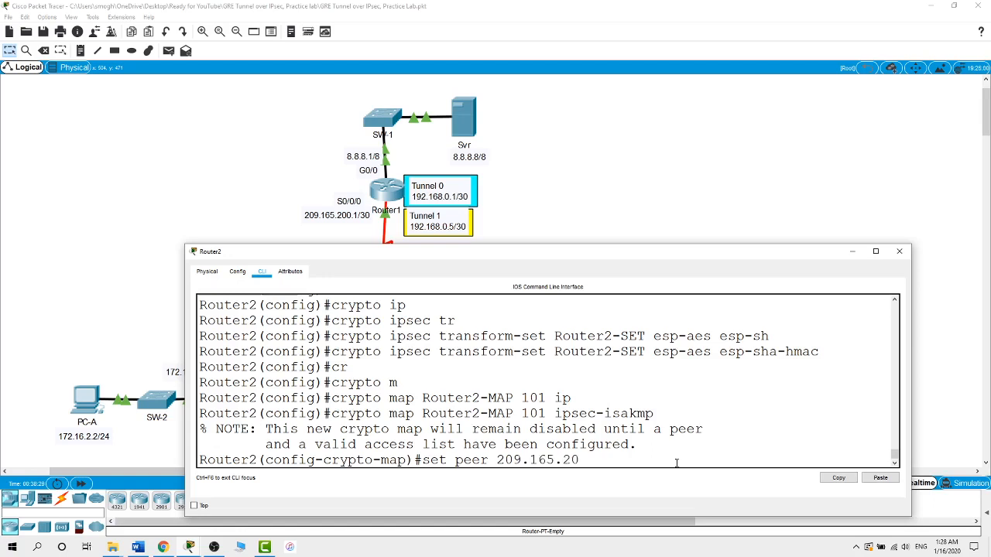
type("0.1")
key("Return")
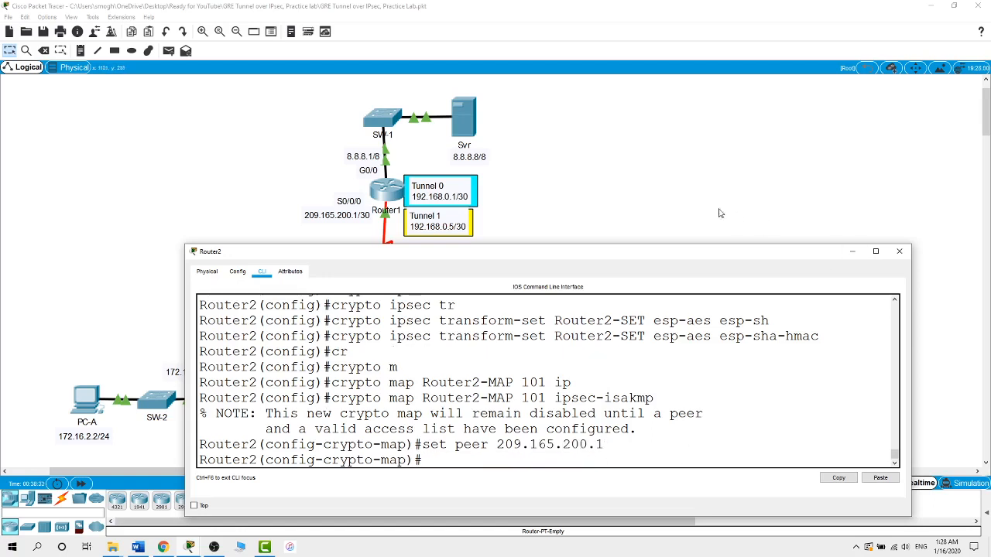
- Assign the transform set Router2-SET to Router2's crypto map
left_click(682, 193)
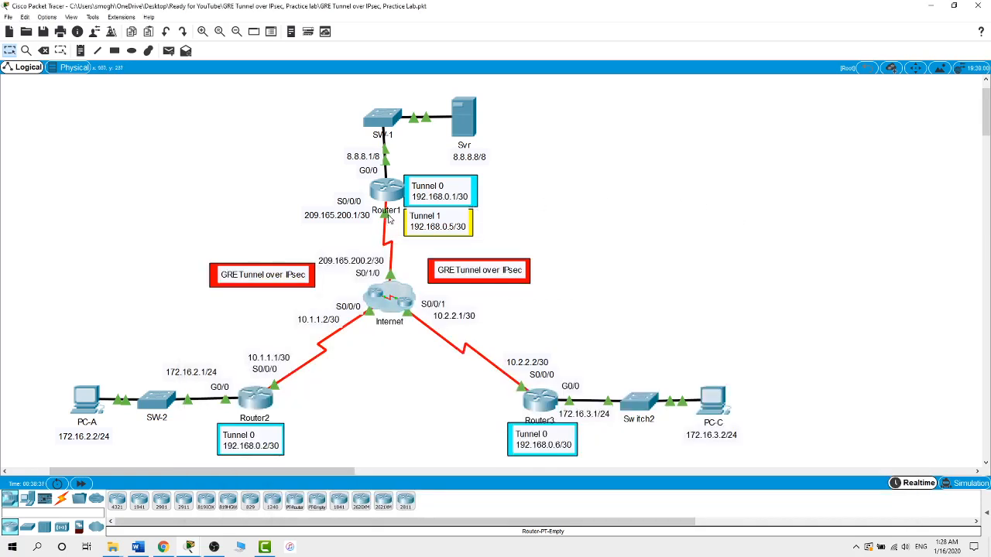
left_click(259, 396)
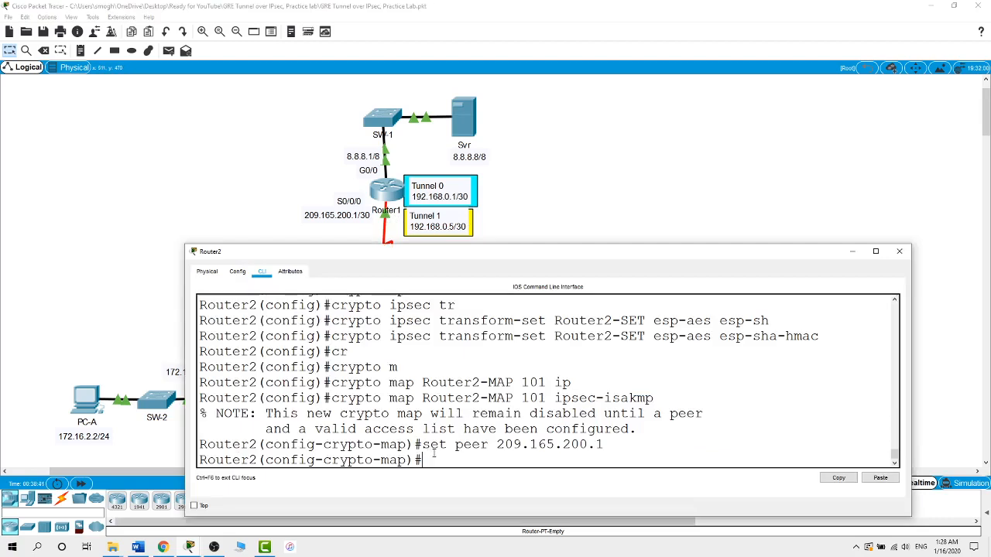
type("set tr")
key("Tab")
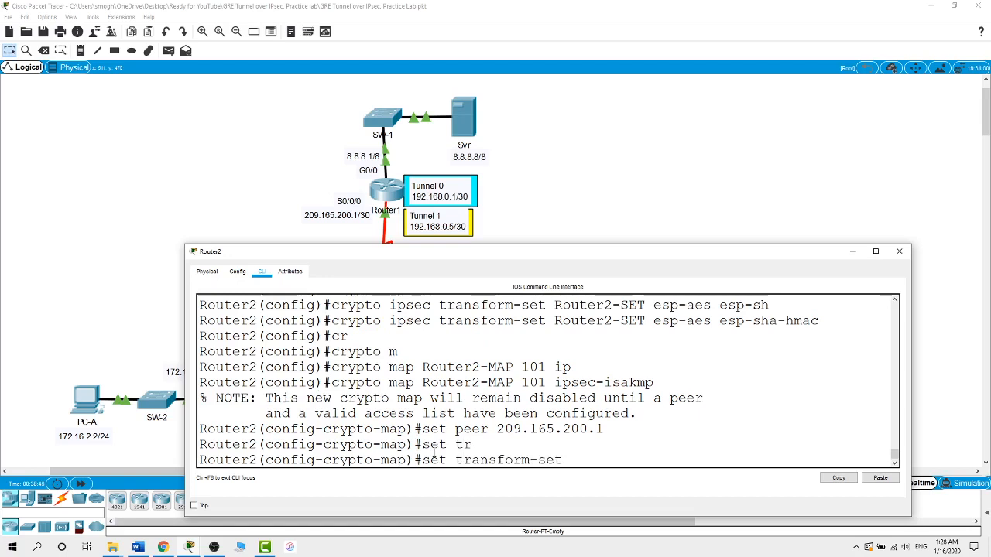
type("Router2-SET")
key("Return")
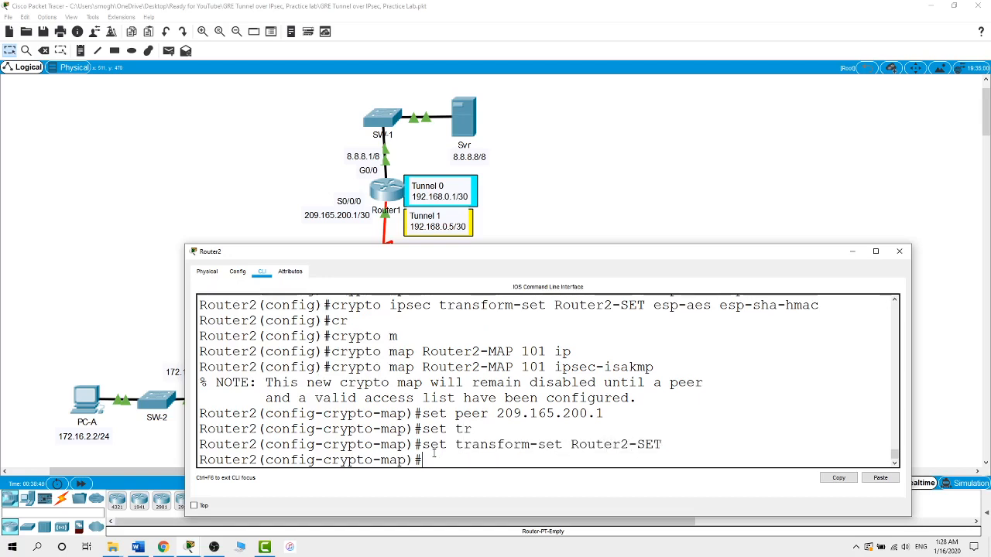
- Make the crypto map match access list 101 and return to global configuration mode
type("m")
key("Tab")
type("a")
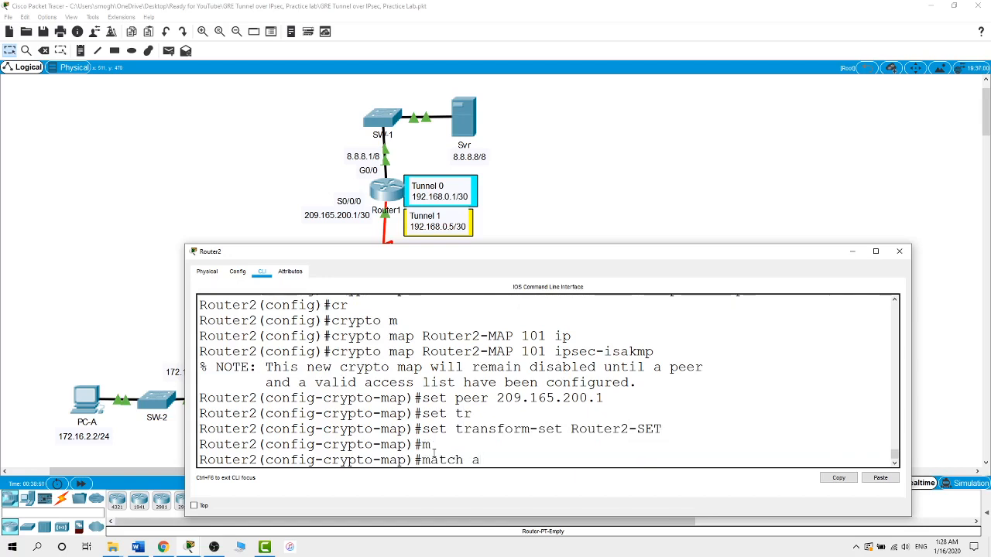
type("d")
key("Tab")
type("101")
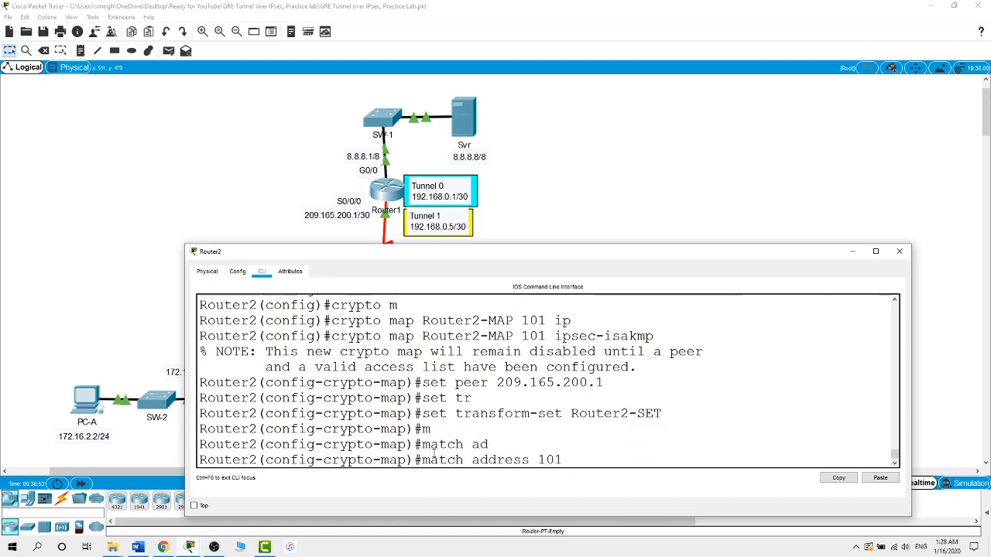
key("Return")
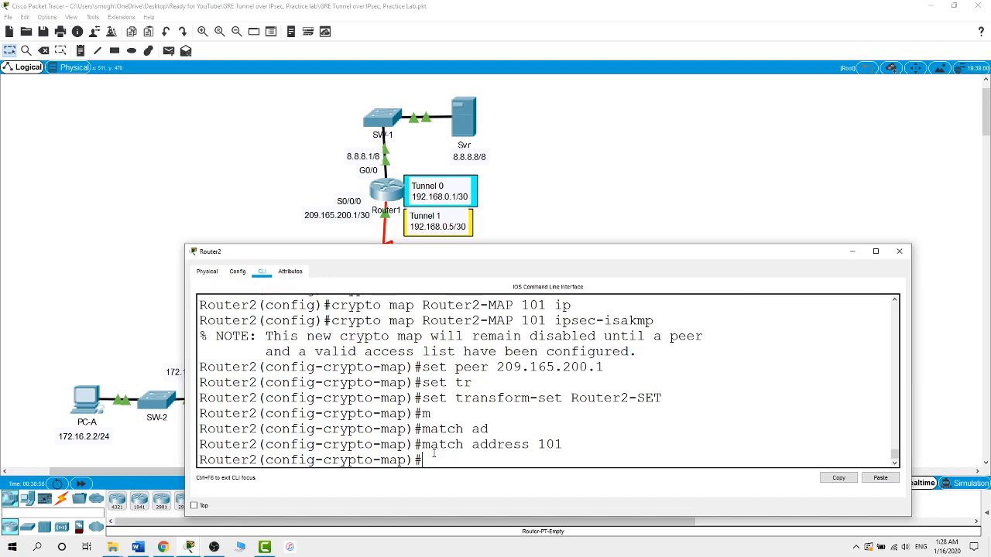
type("exit")
key("Return")
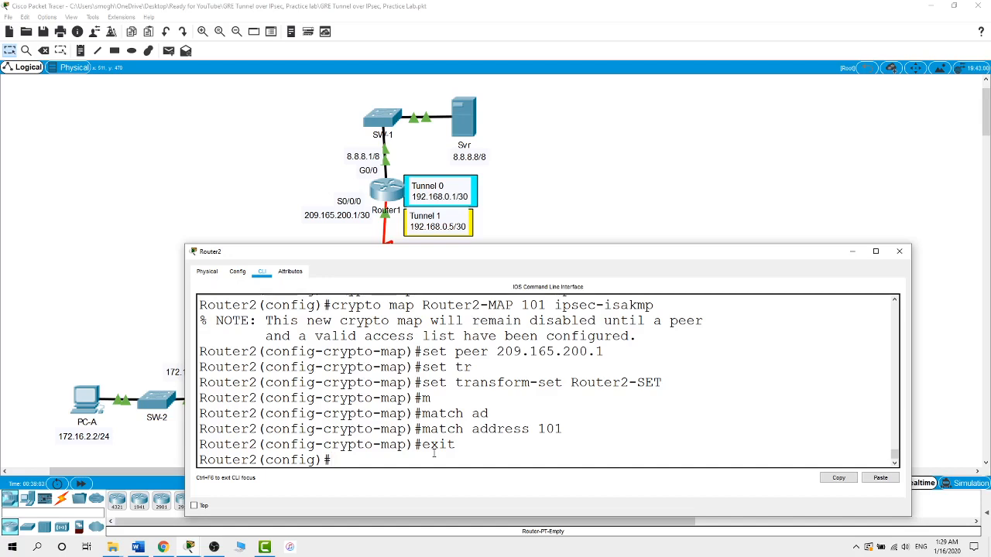
- Apply the crypto map Router2-MAP to Router2's serial interface s0/0/0
left_click(595, 177)
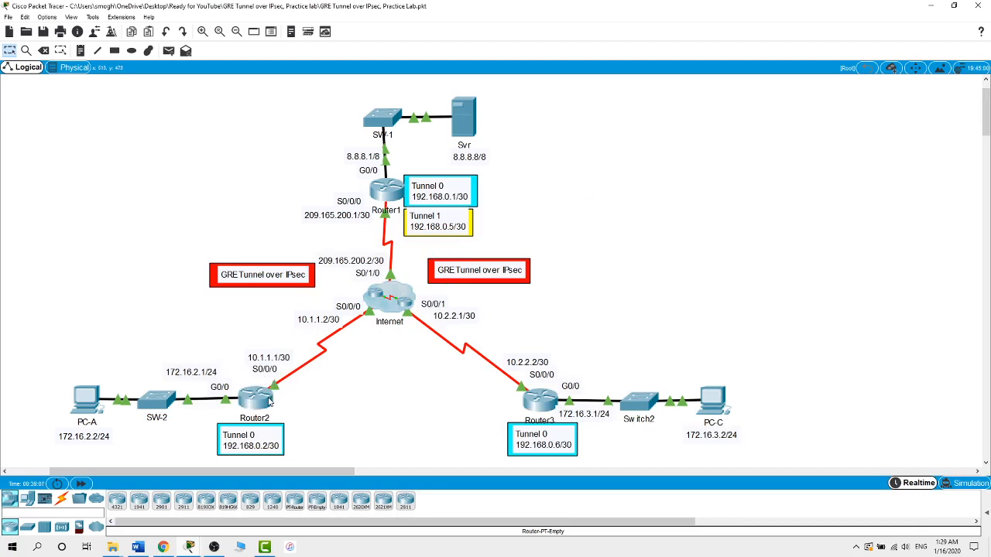
mouse_move(269, 401)
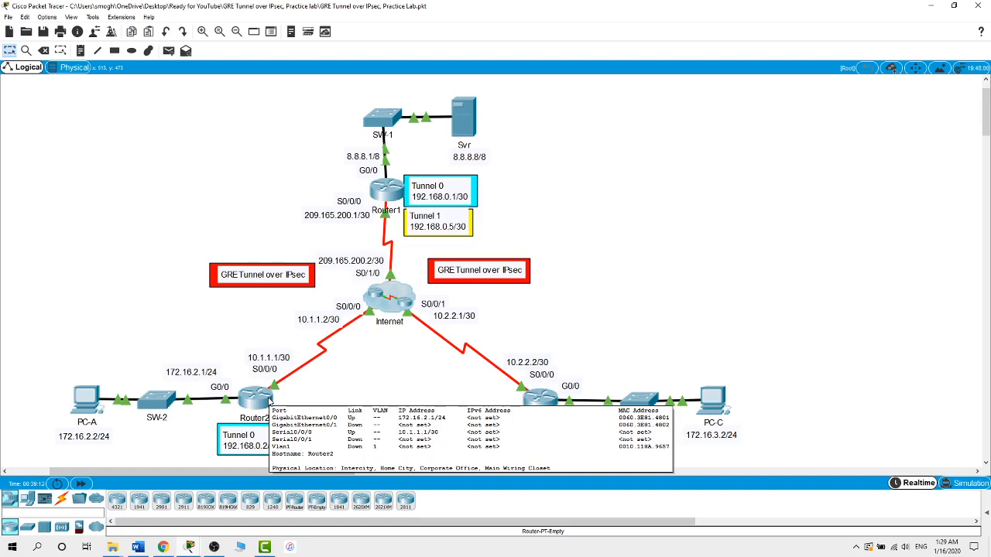
left_click(269, 401)
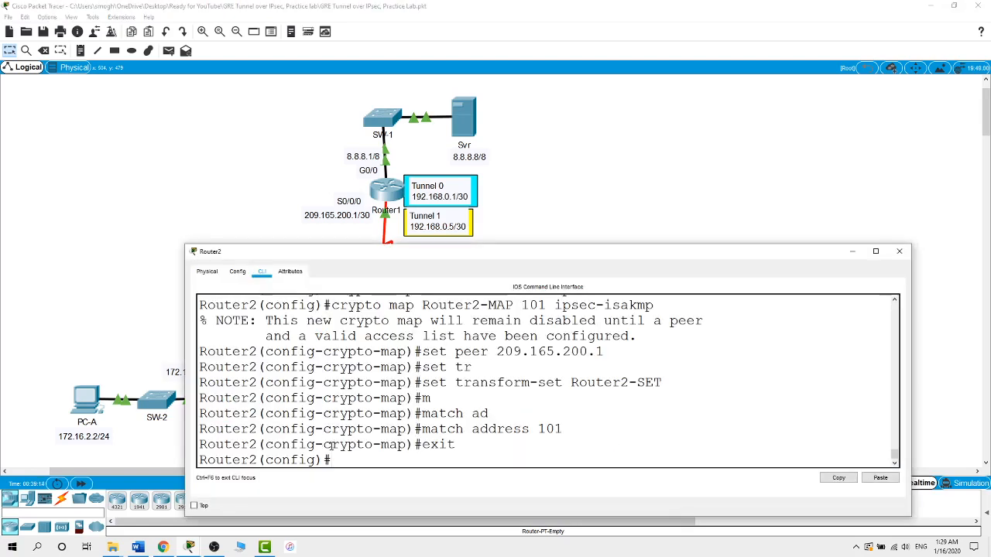
type("int s0/0/0")
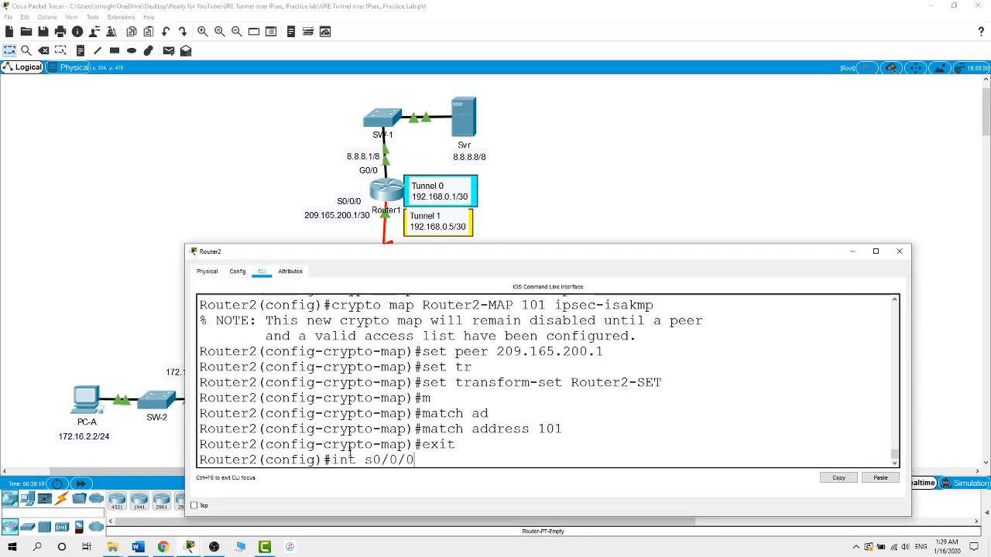
key("Return")
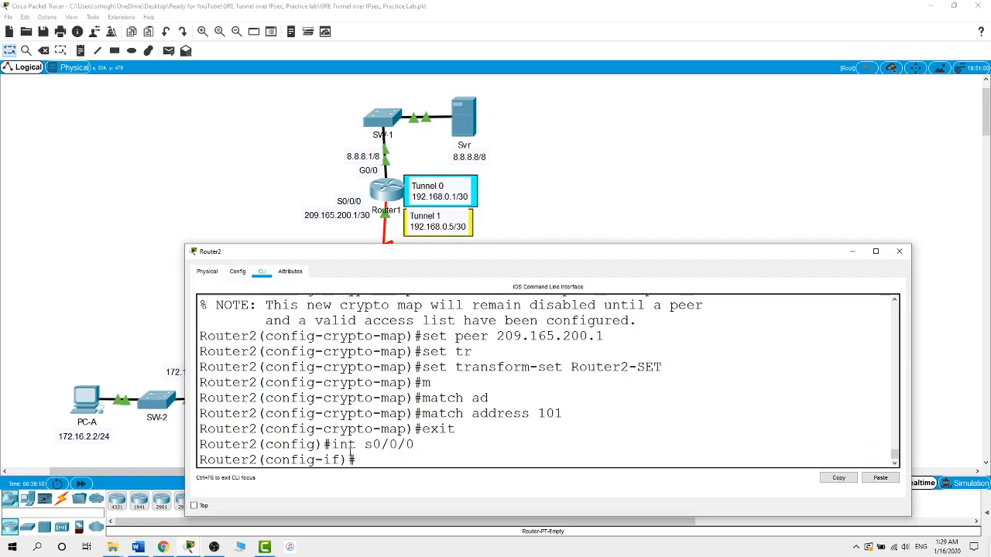
type("cr")
key("Tab")
type("m")
key("Tab")
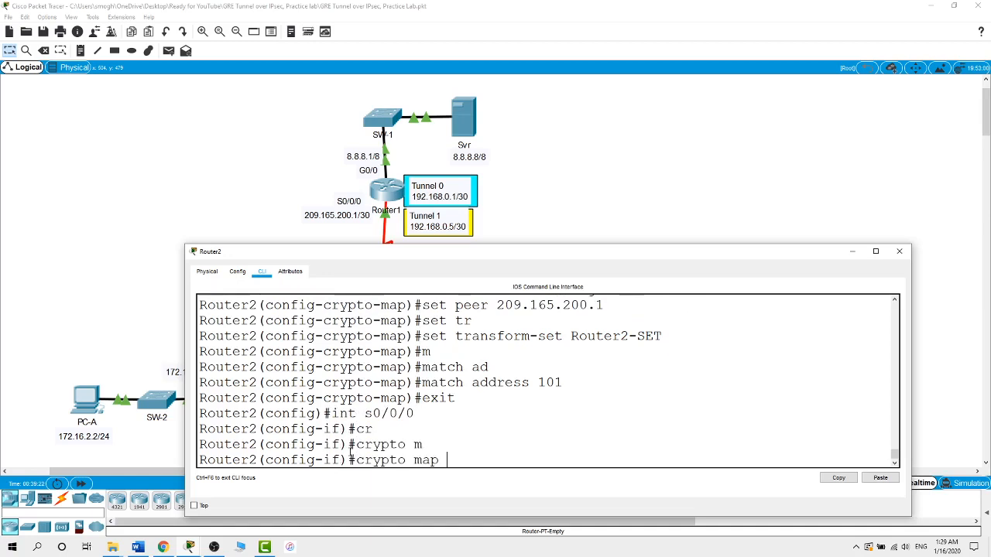
type("Router2-")
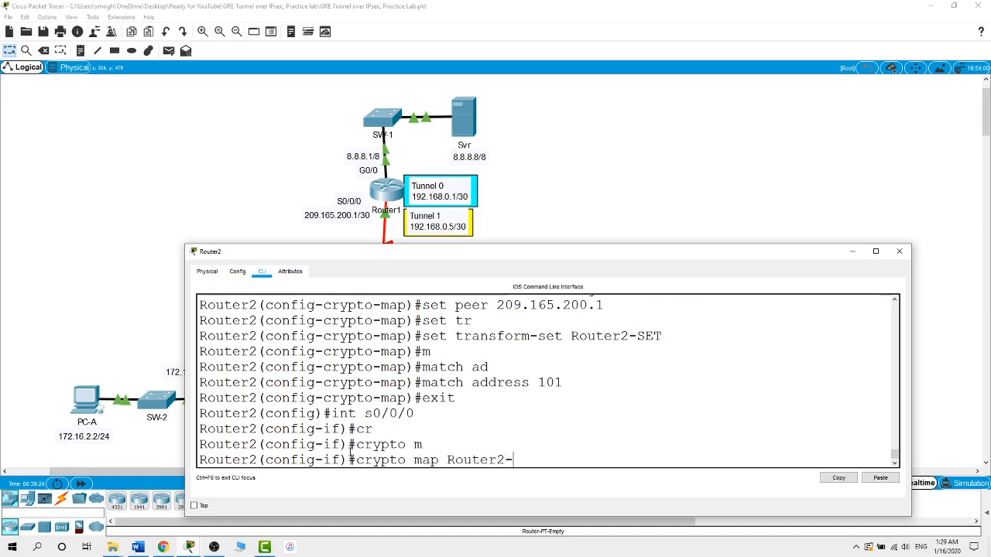
type("MAP")
key("Return")
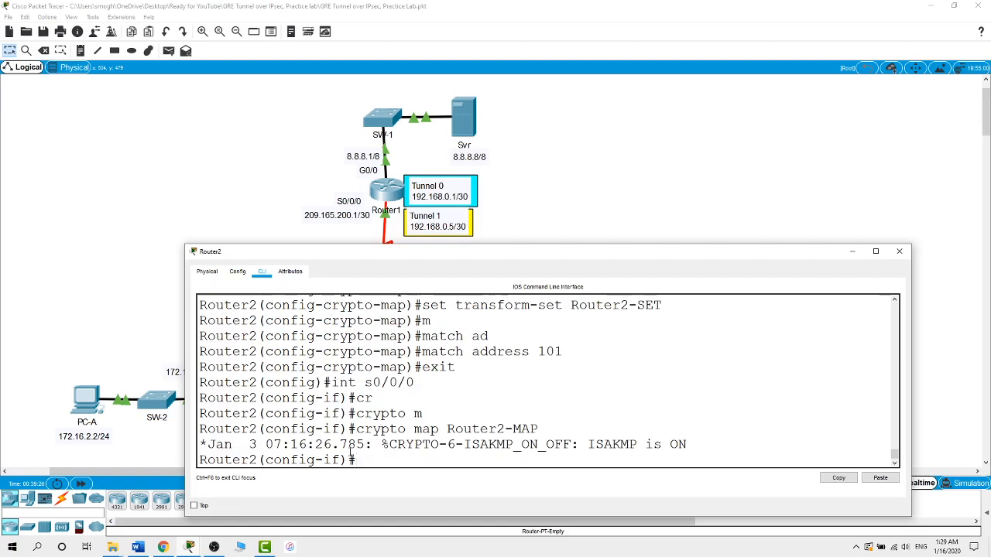
key("Return")
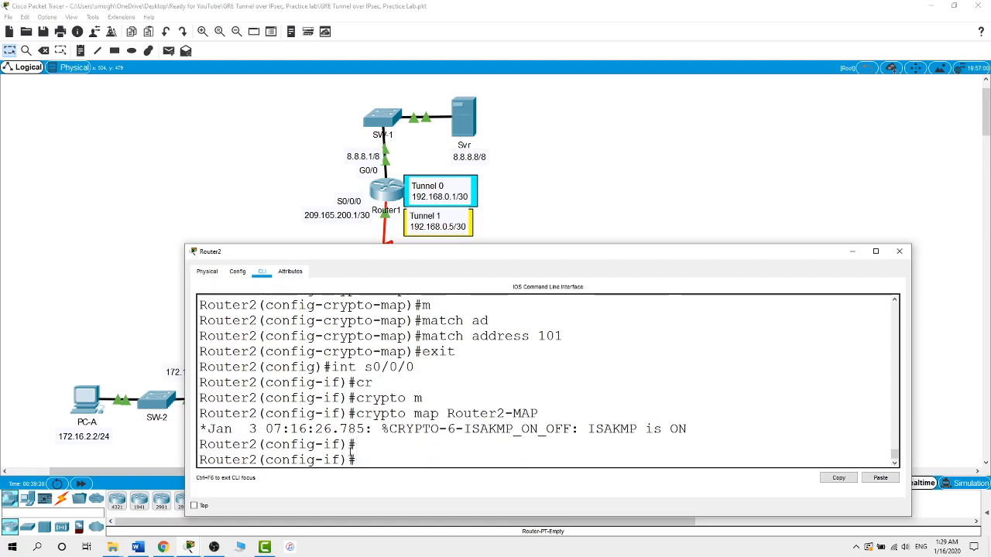
- Open Router3's command line and enter global configuration mode
left_click(635, 197)
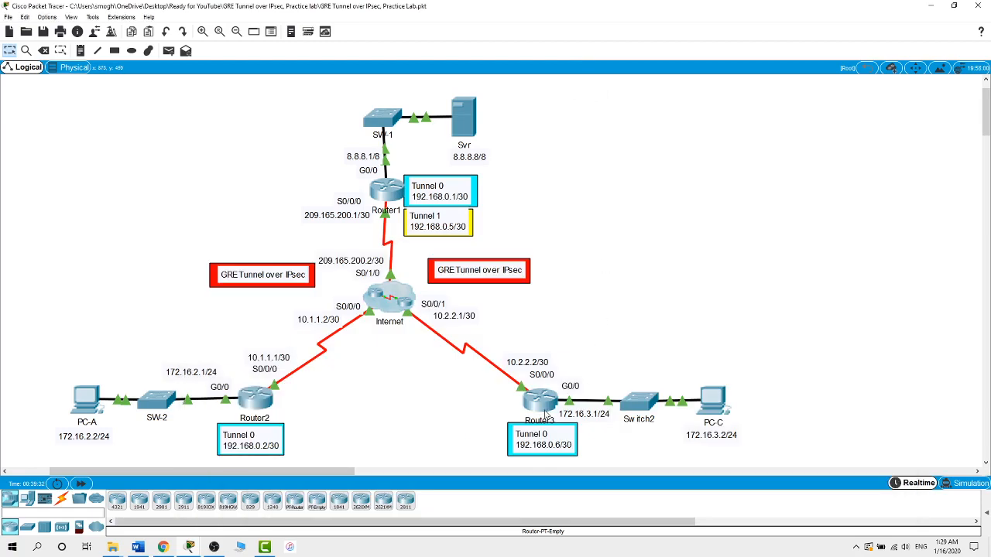
left_click(540, 400)
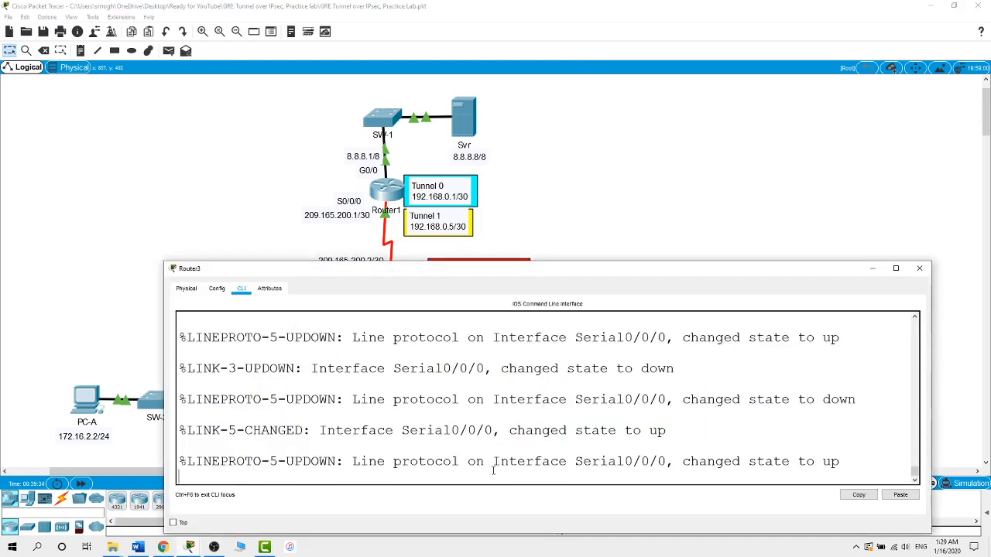
key("Return")
type("en")
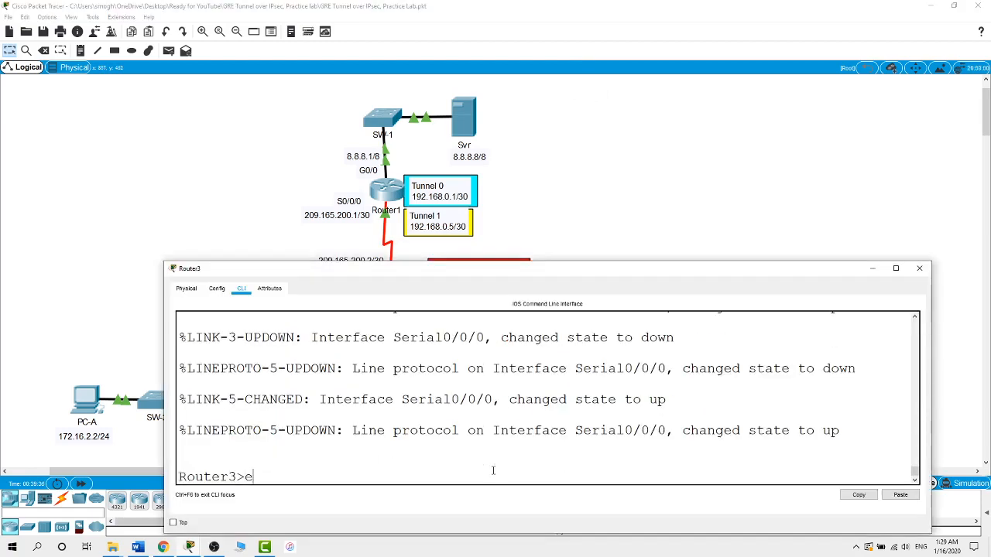
key("Return")
type("conf t")
key("Return")
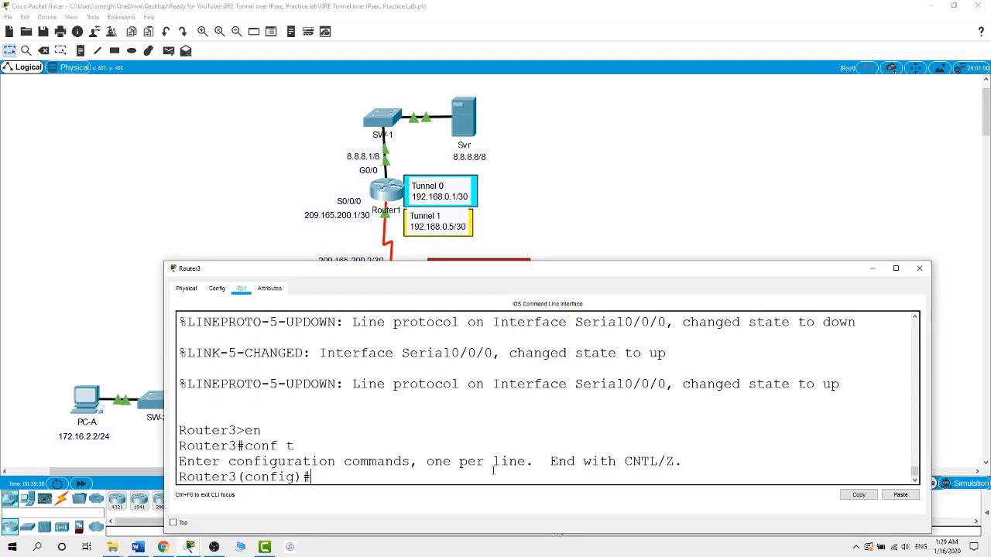
- Create access list 101 on Router3 permitting IP from 172.16.3.0 0.0.0.255 to 8.0.0.0 0.255.255.255
type("ac")
key("Tab")
type("101 per")
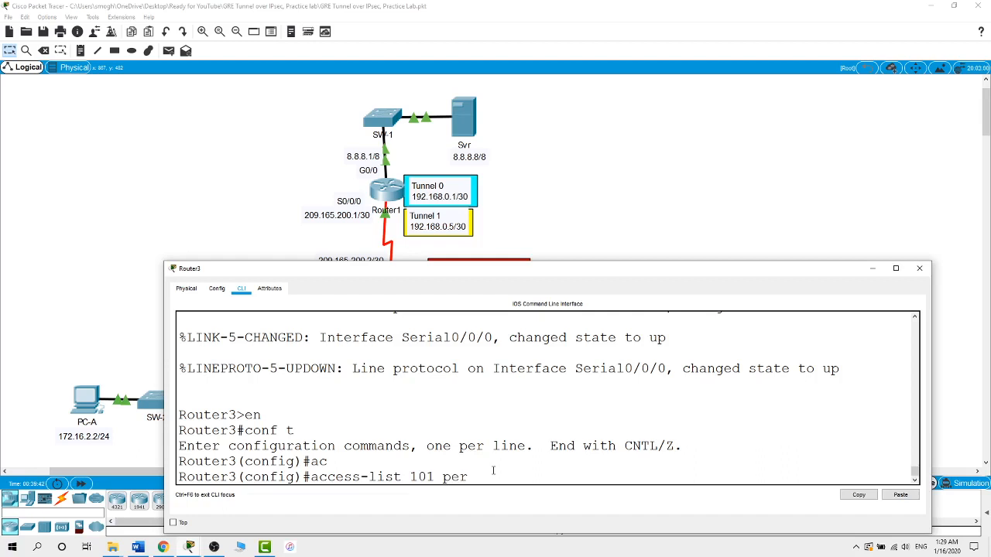
key("Tab")
type("ip a")
key("BackSpace")
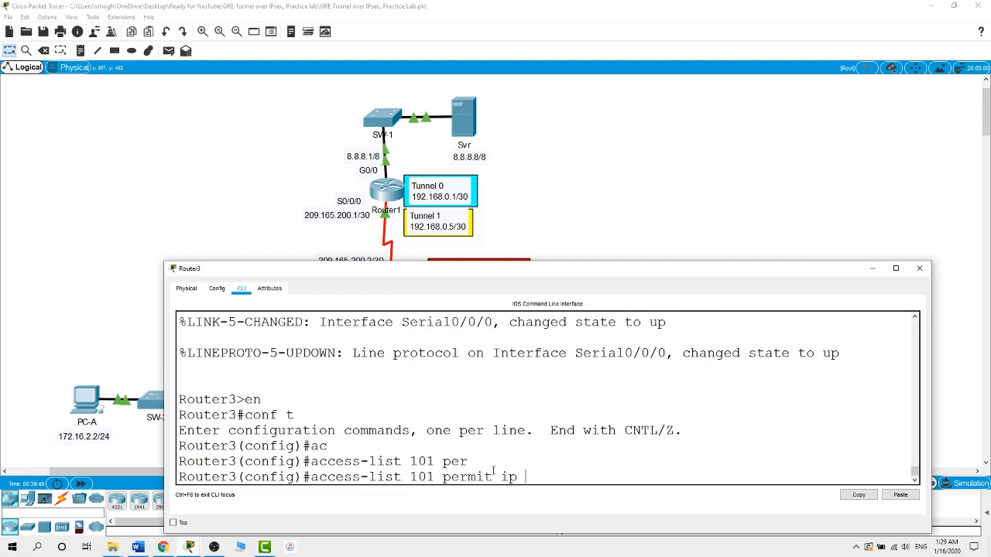
type("172.16.3.0 0.0.0.255 8.0.0.")
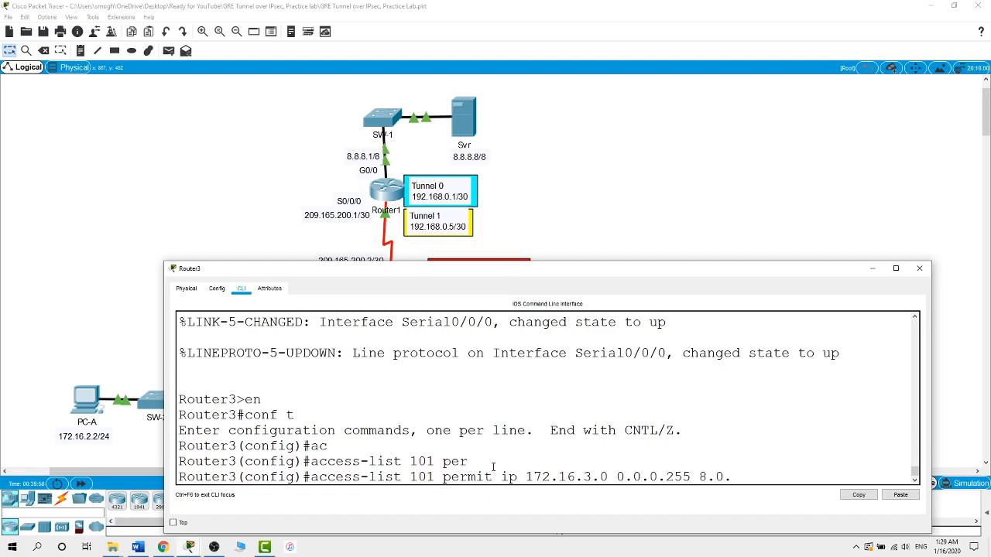
type("0 0.255.255.255")
key("Return")
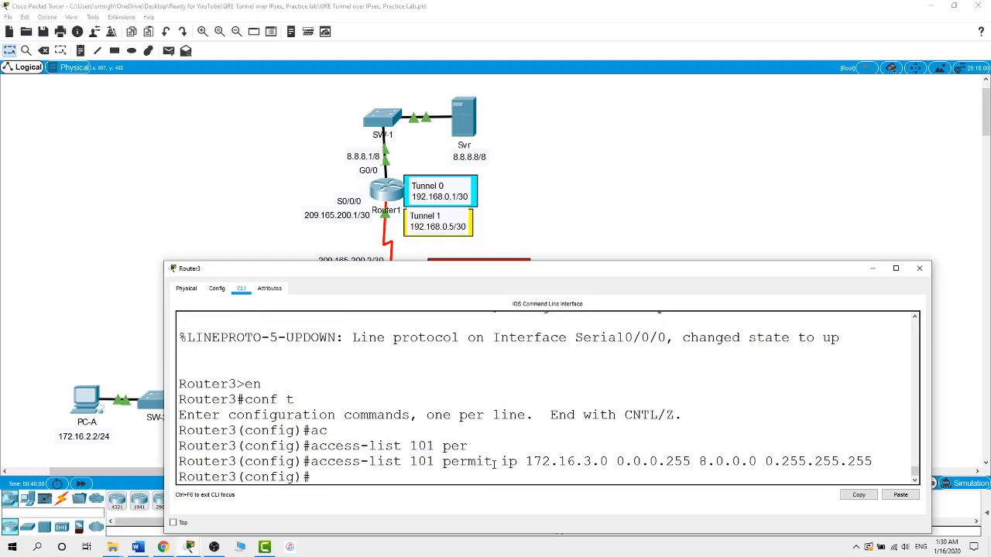
- Create ISAKMP policy 101 on Router3 and enter its configuration mode
type("cr")
key("Tab")
type("is")
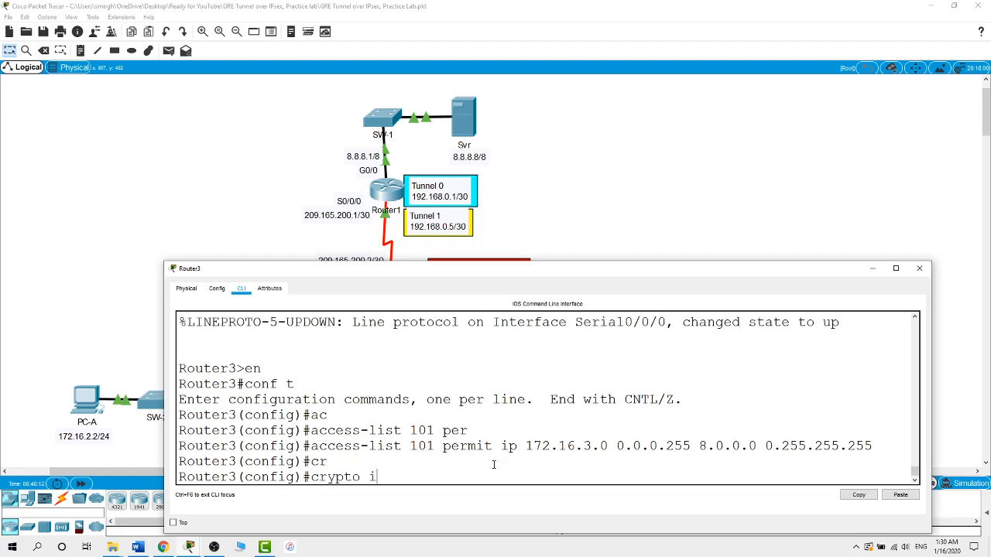
key("Tab")
type("po")
key("Tab")
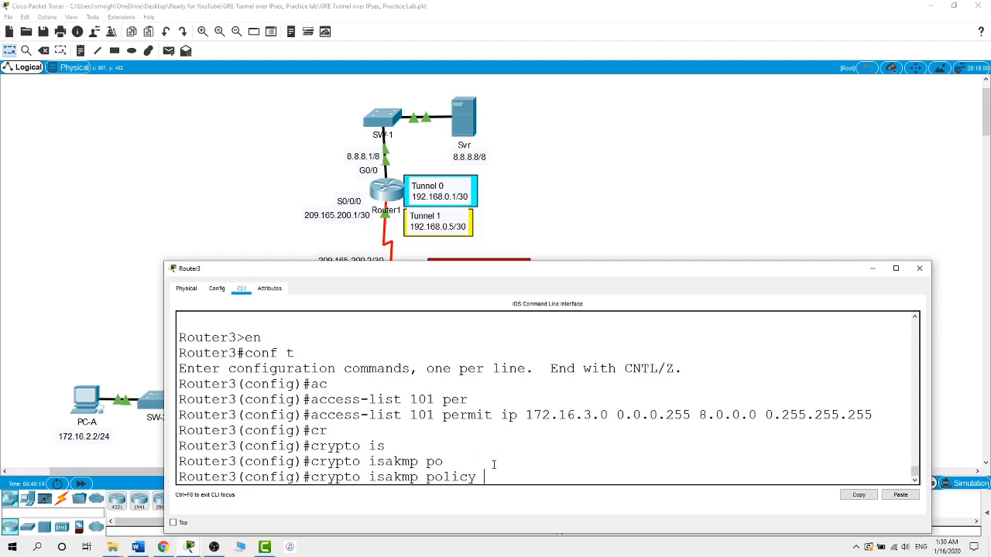
type("101")
key("Return")
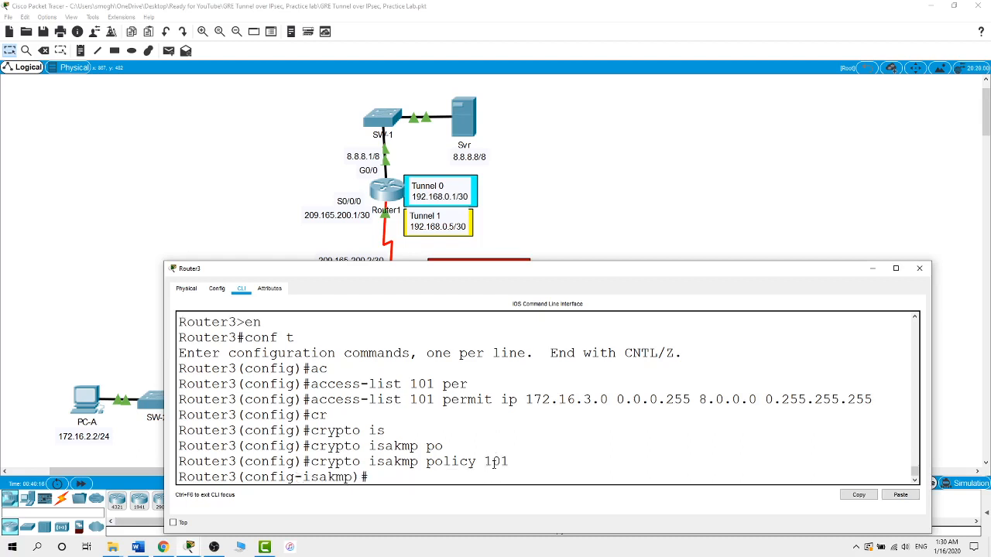
- Set the ISAKMP policy on Router3 to AES encryption and pre-share authentication
type("en")
key("Tab")
type("aes")
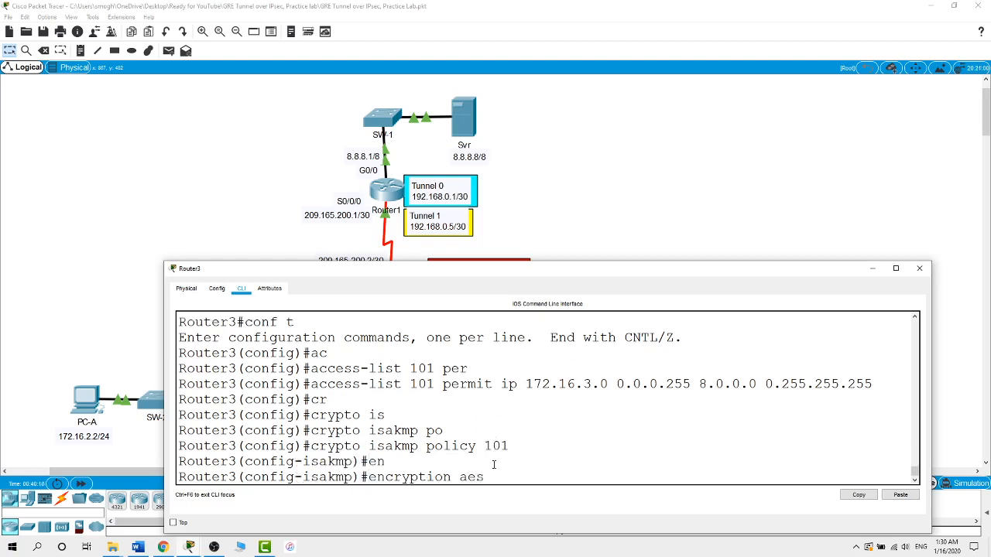
key("Return")
type("au")
key("Tab")
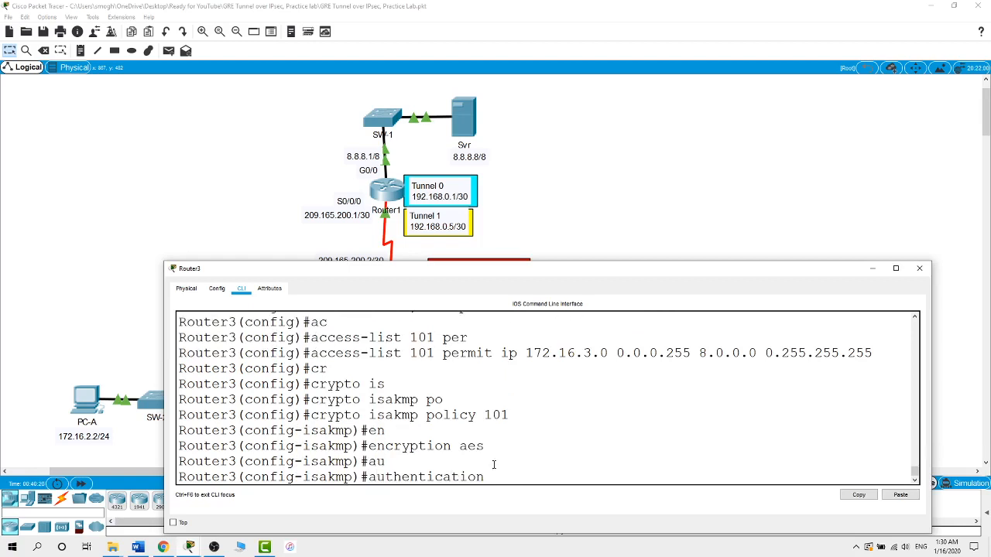
type("pr")
key("Tab")
key("Return")
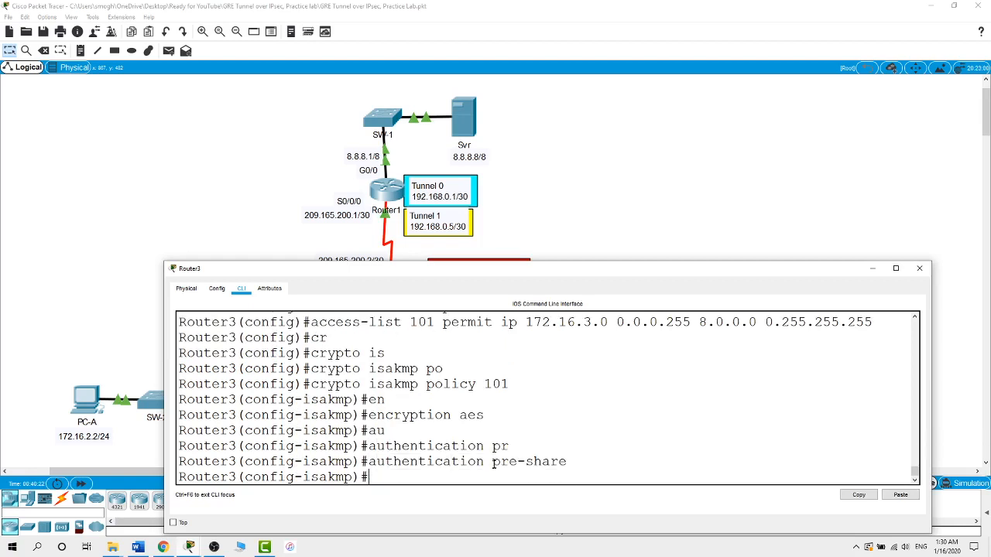
- Set the ISAKMP policy to Diffie-Hellman group 5 and return to global configuration mode
type("gr")
key("Tab")
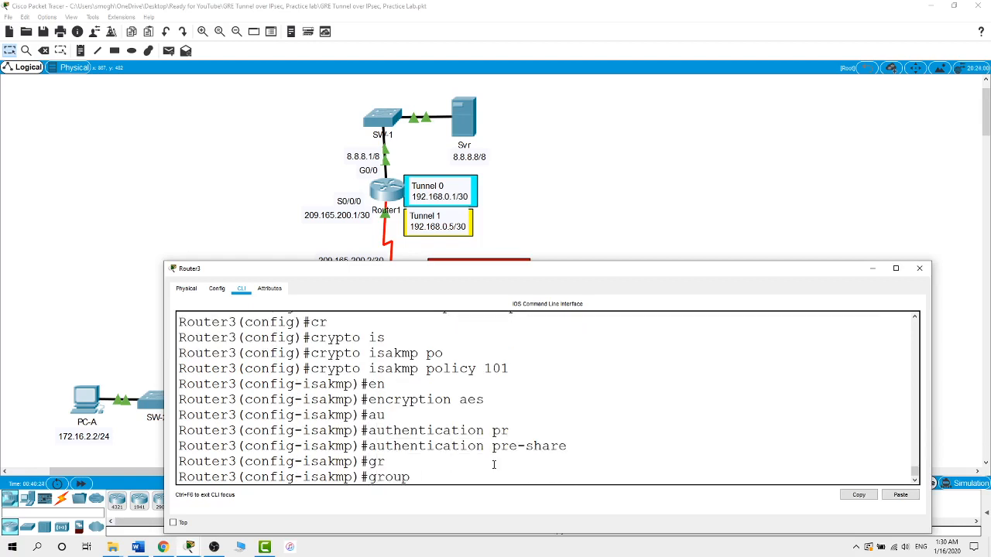
type("5")
key("Return")
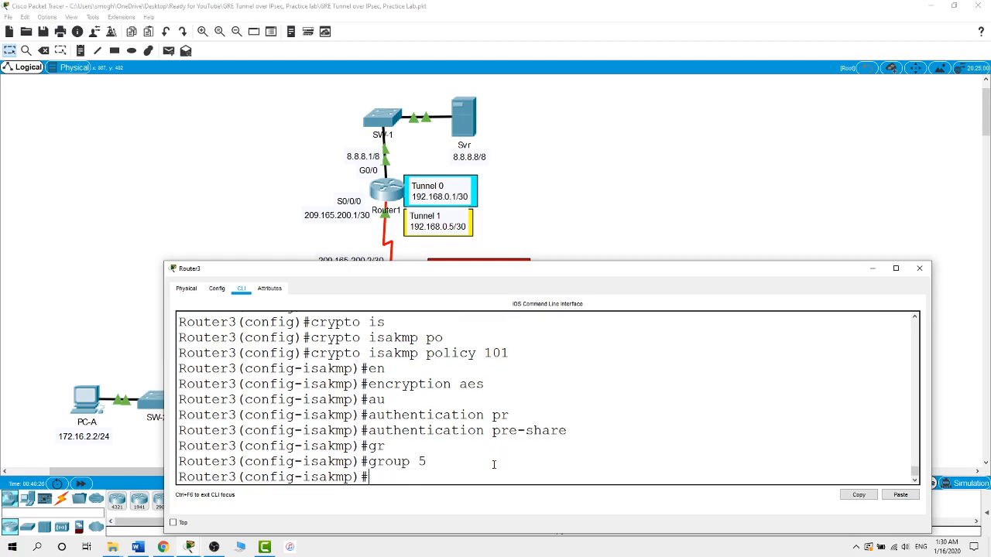
type("exit")
key("Return")
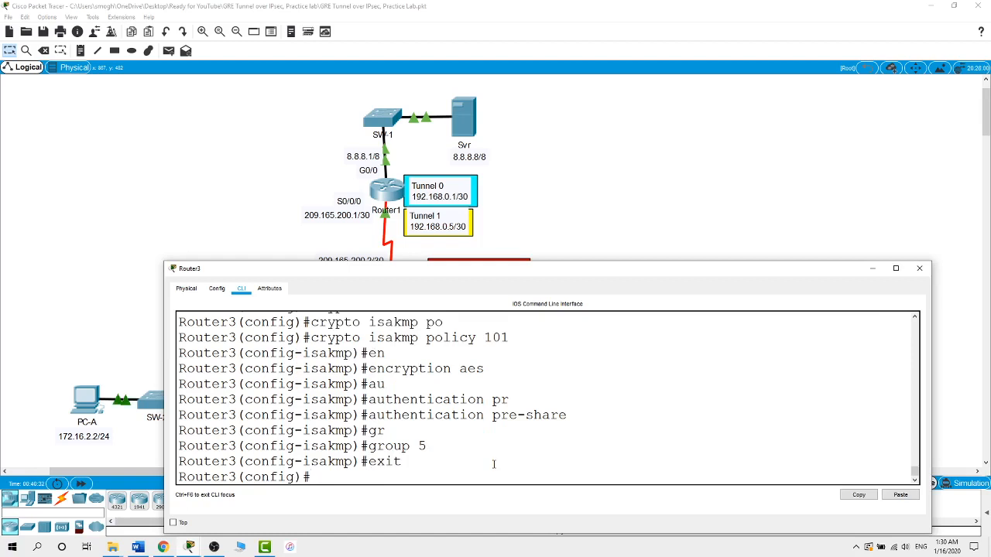
- Enter the ISAKMP pre-shared key on Router3 for peer address 209.165.200.1
type("c")
key("Tab")
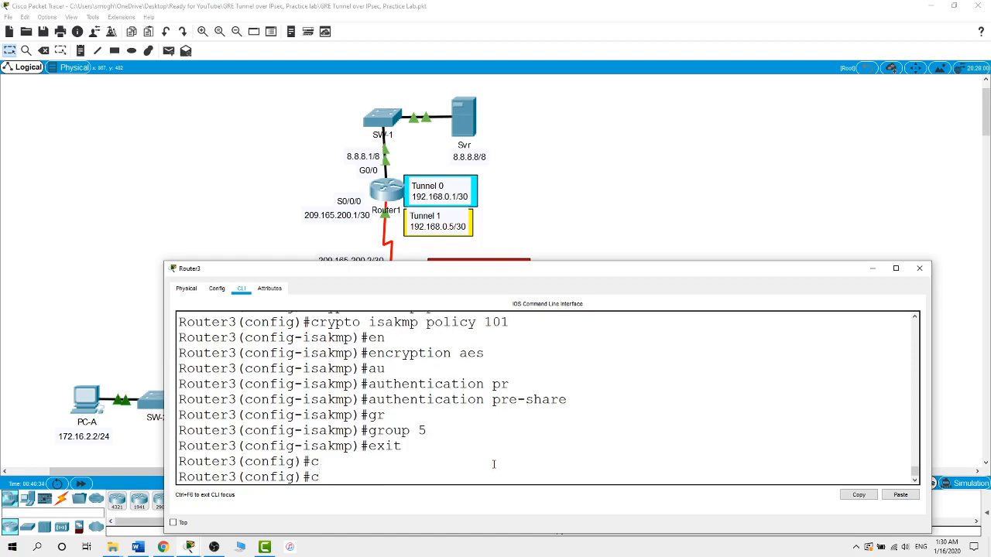
type("r")
key("Tab")
type("is")
key("Tab")
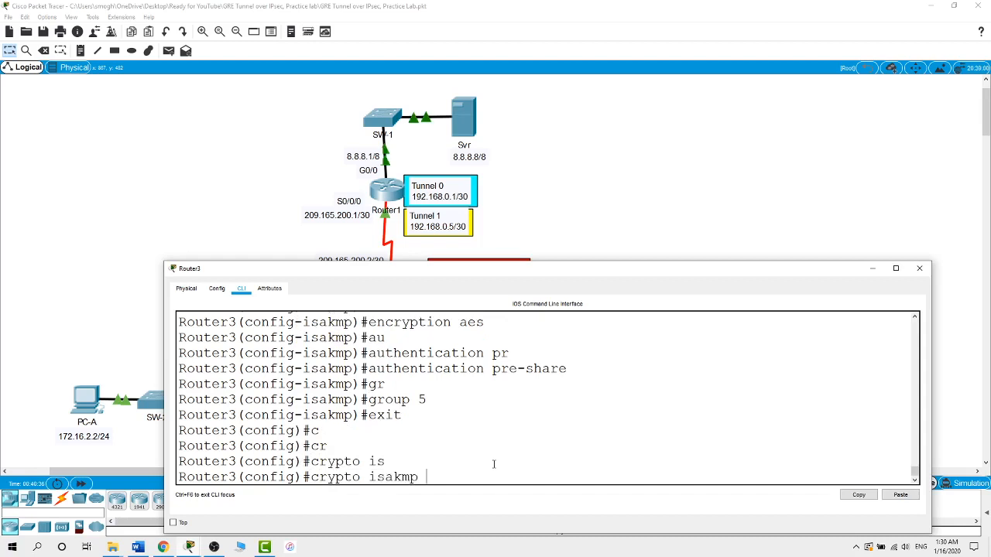
type("ke")
key("Tab")
type("cisco")
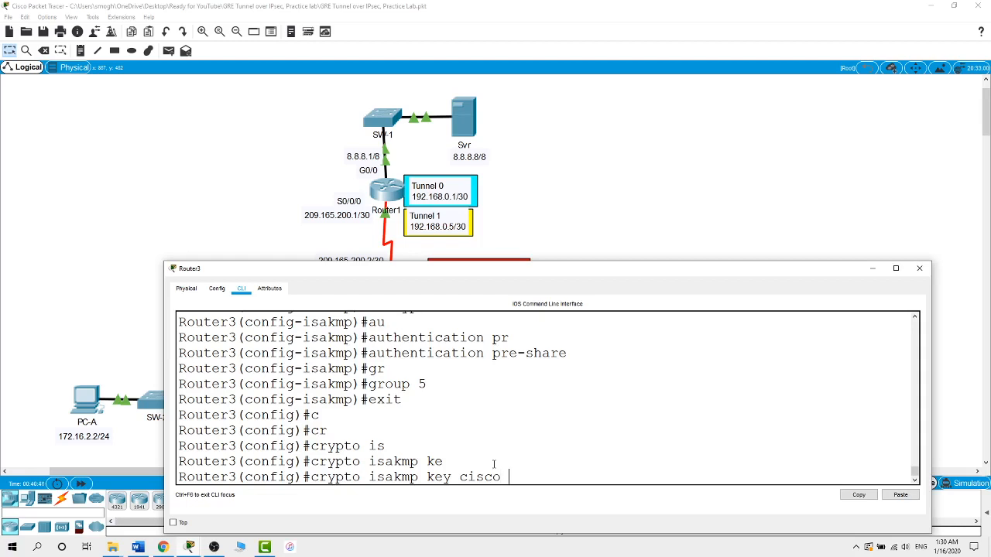
type("ad")
key("Tab")
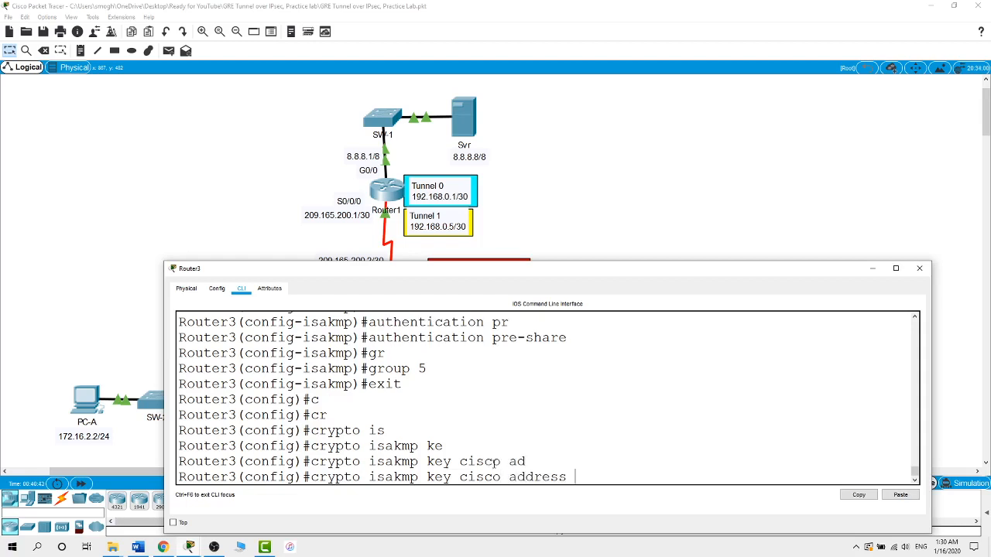
type("209.165.200.1")
key("Return")
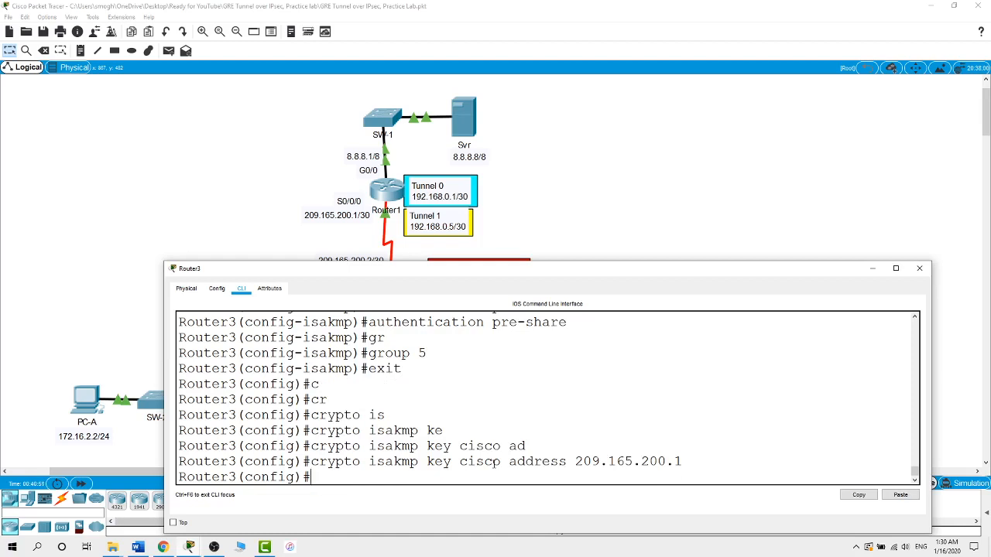
- Create the IPsec transform set Router3-SET on Router3 with esp-aes and esp-sha-hmac
type("cr")
key("Tab")
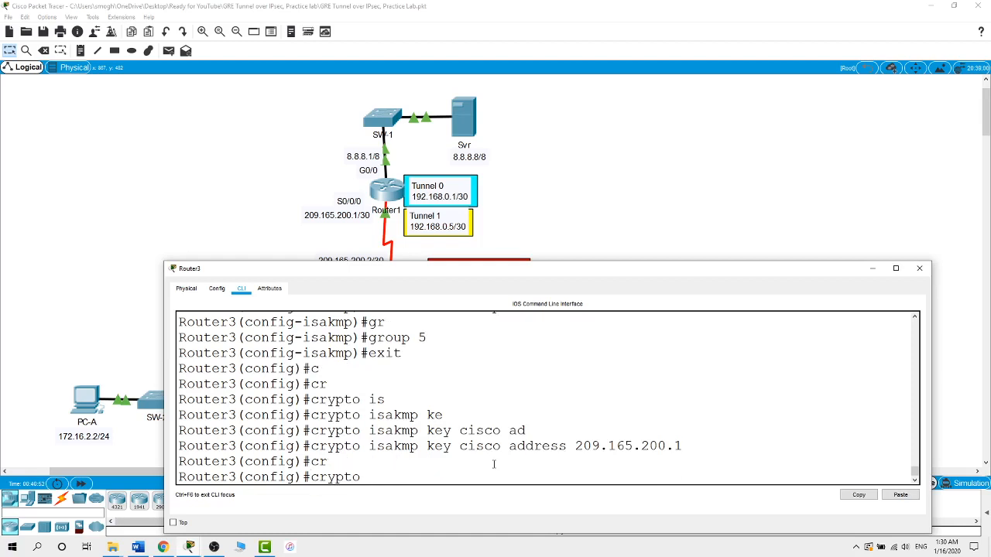
type("ips")
key("Tab")
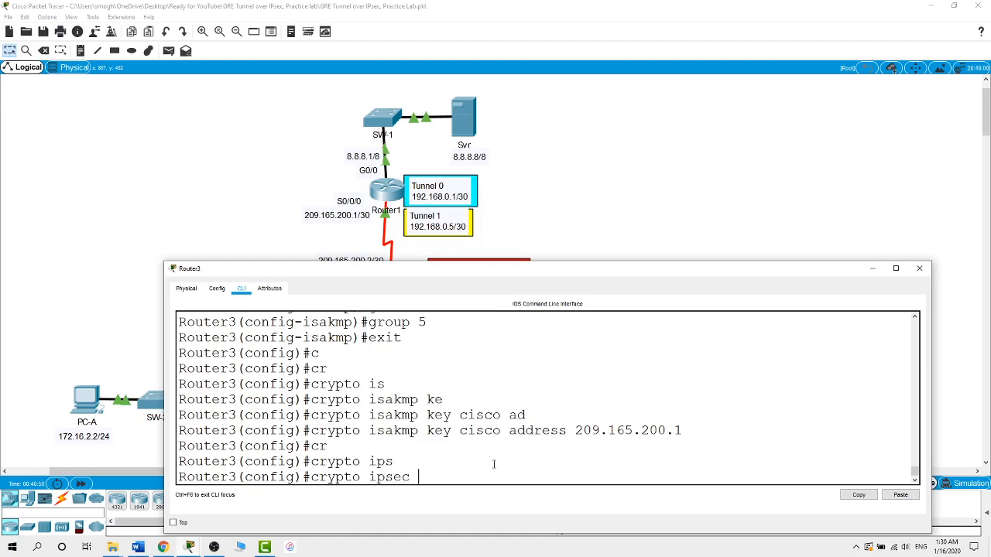
type("tr")
key("Tab")
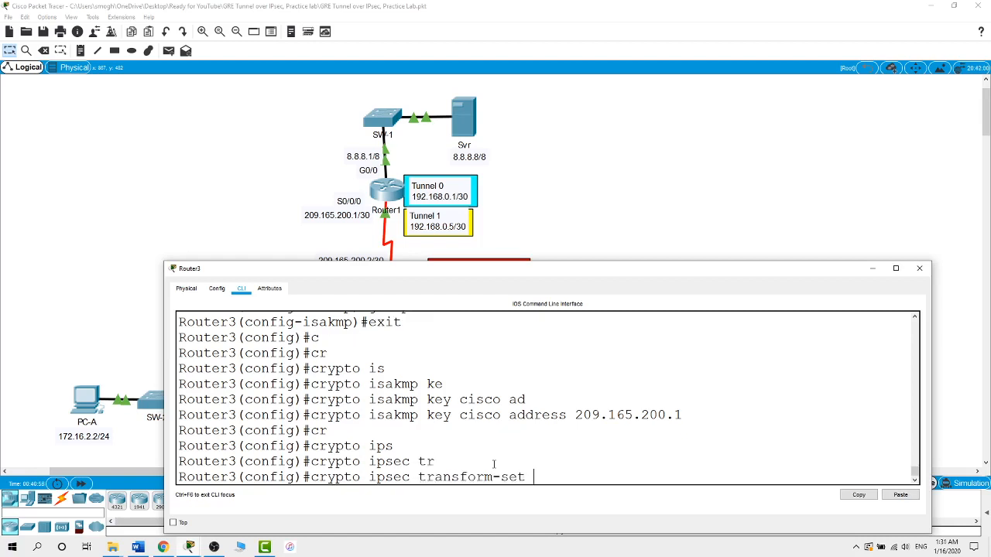
type("Router3-SET esp-aes")
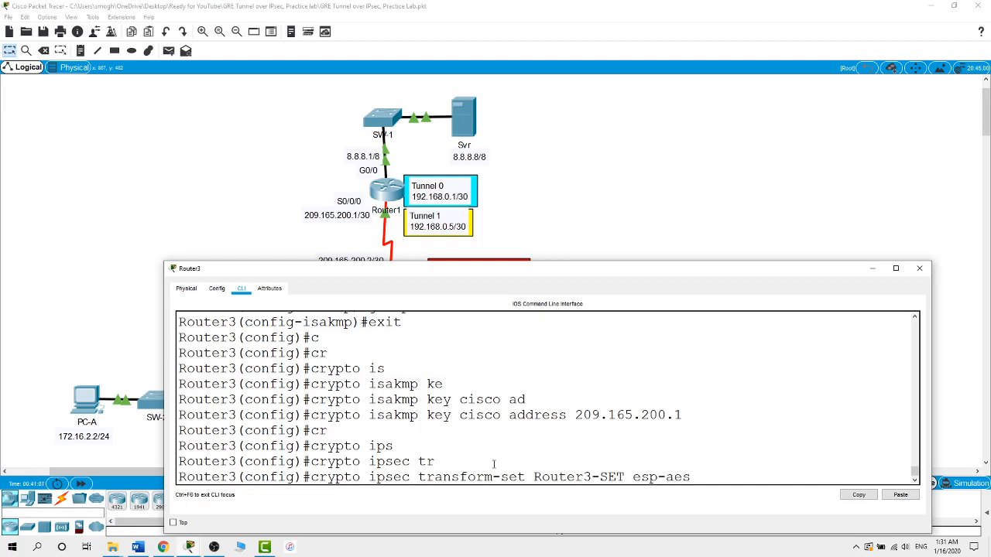
type(" esp-sh")
key("Tab")
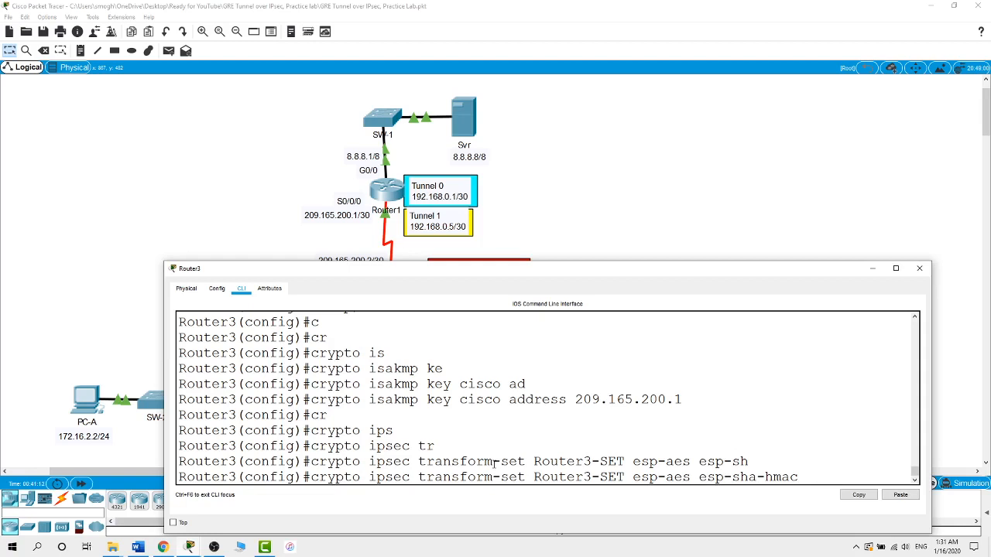
key("Return")
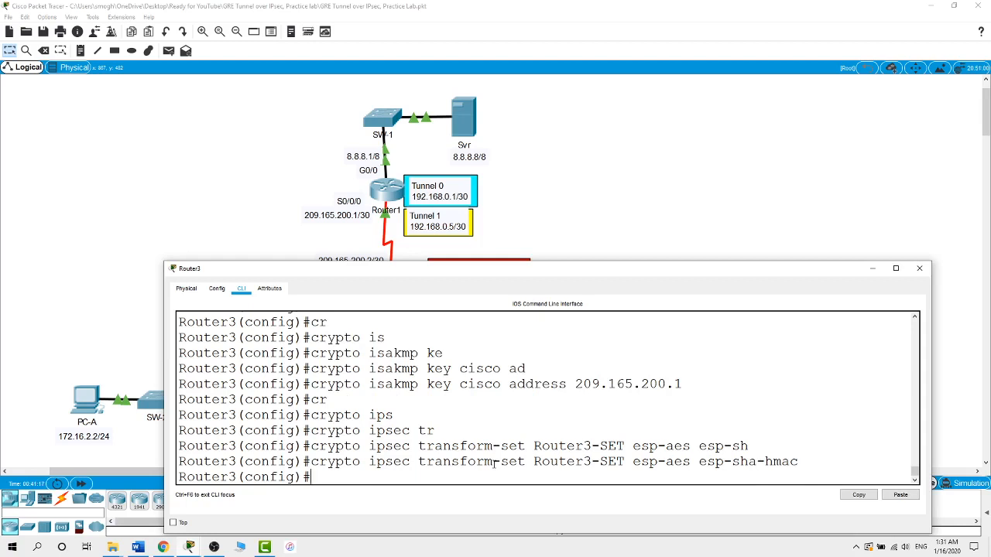
- Create the crypto map Router3-MAP with sequence number 101 as ipsec-isakmp on Router3
type("cr")
key("Tab")
type("m")
key("Tab")
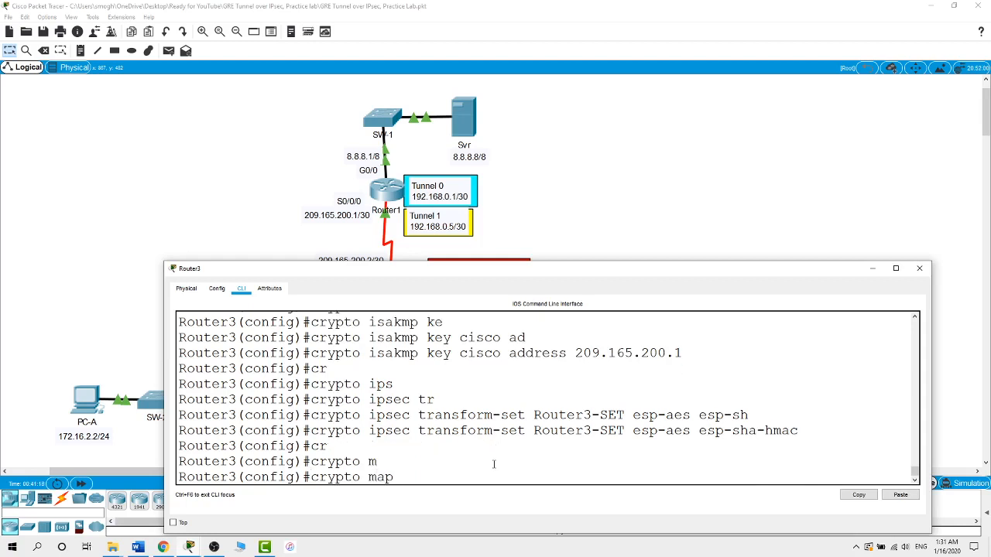
type("Router3-MAP 101 ip")
key("Tab")
key("Return")
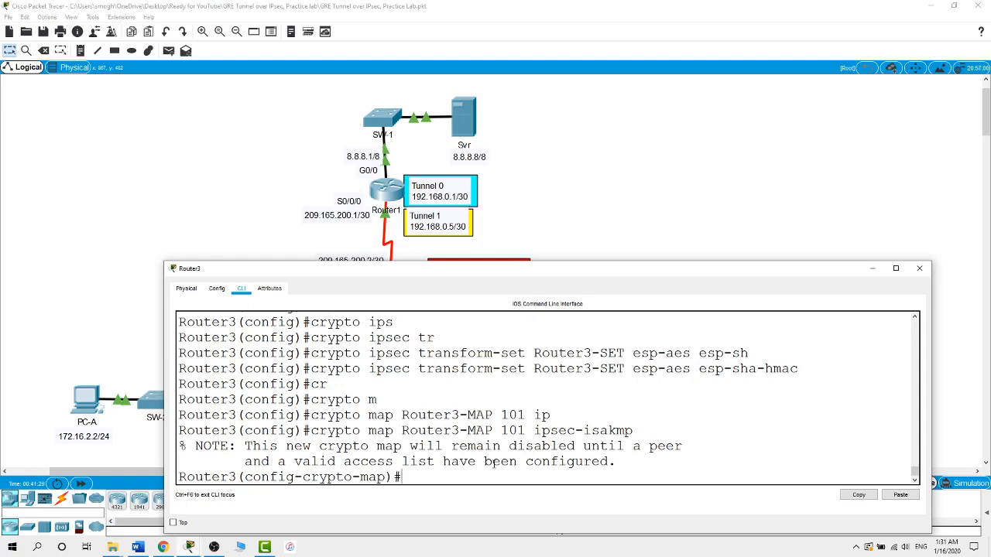
- Set the crypto map's peer to 209.165.200.1 and its transform set to Router3-SET
type("set peer")
left_click(622, 169)
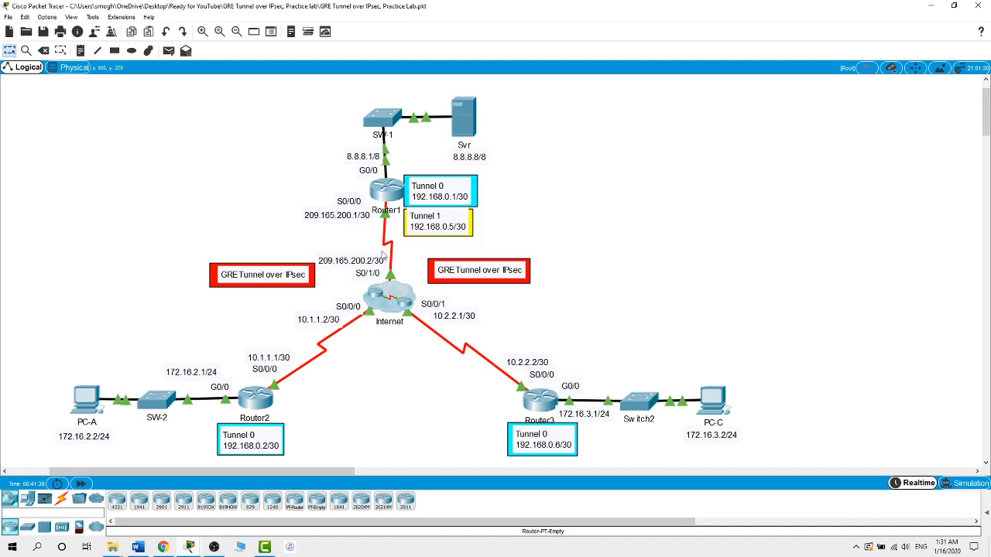
left_click(544, 399)
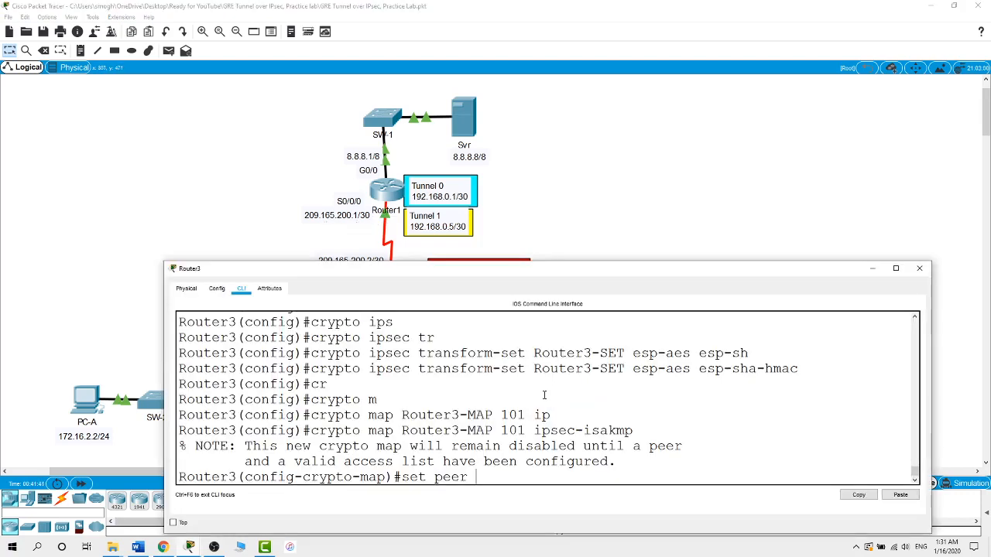
type("209.165.200.1")
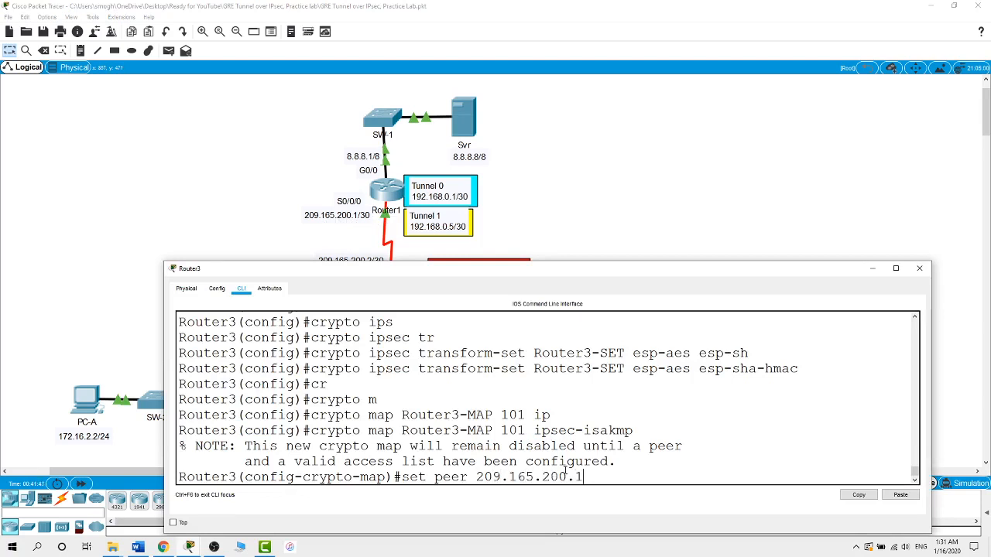
key("Return")
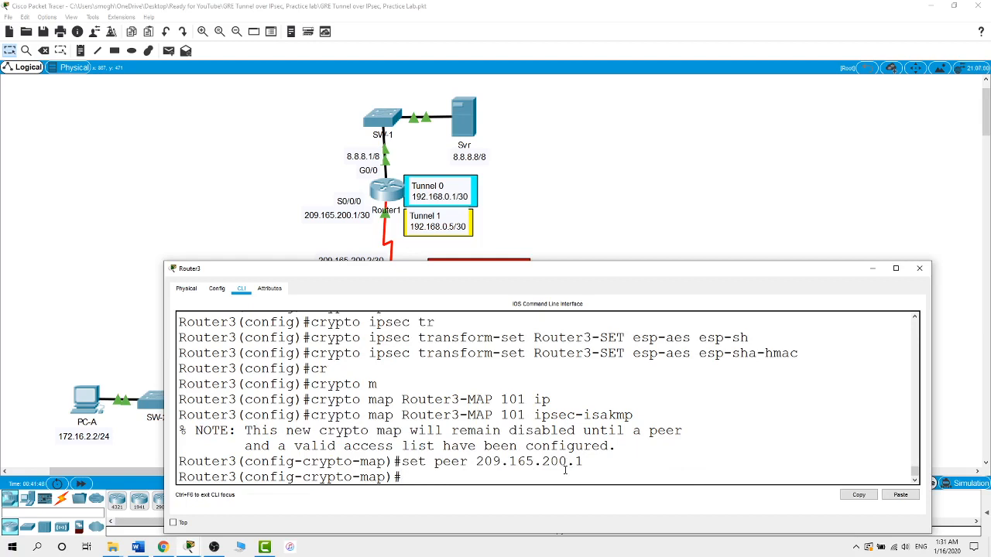
type("set tr")
key("Tab")
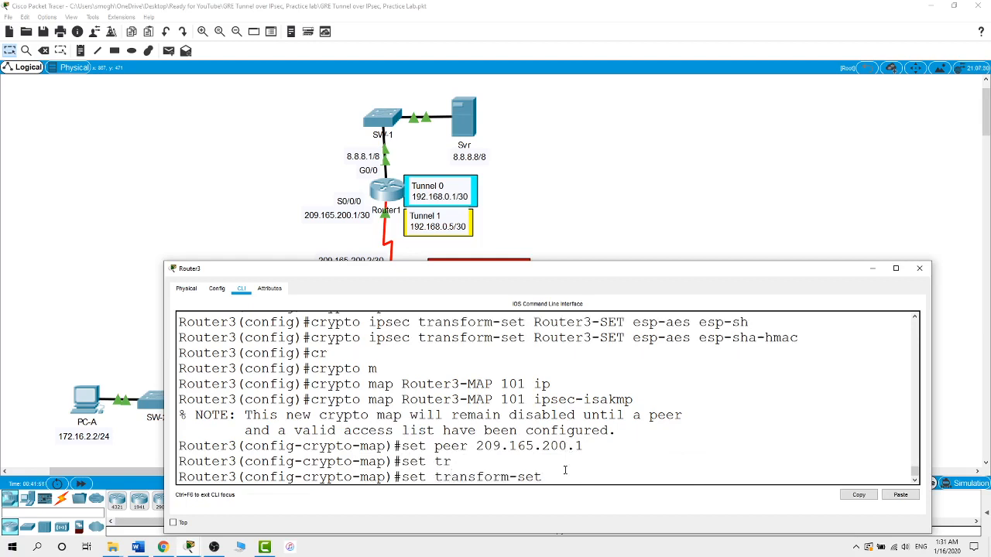
type("Router3-SET")
key("Return")
- Match the crypto map to access list 101 and return to global configuration mode
type("map)#")
key("Tab")
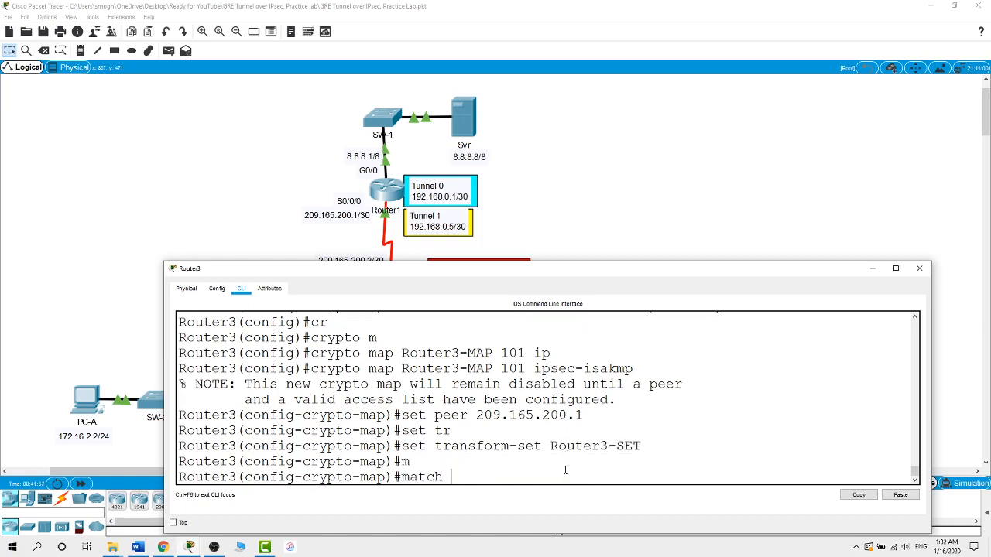
type("t")
key("BackSpace")
type("ad")
key("Tab")
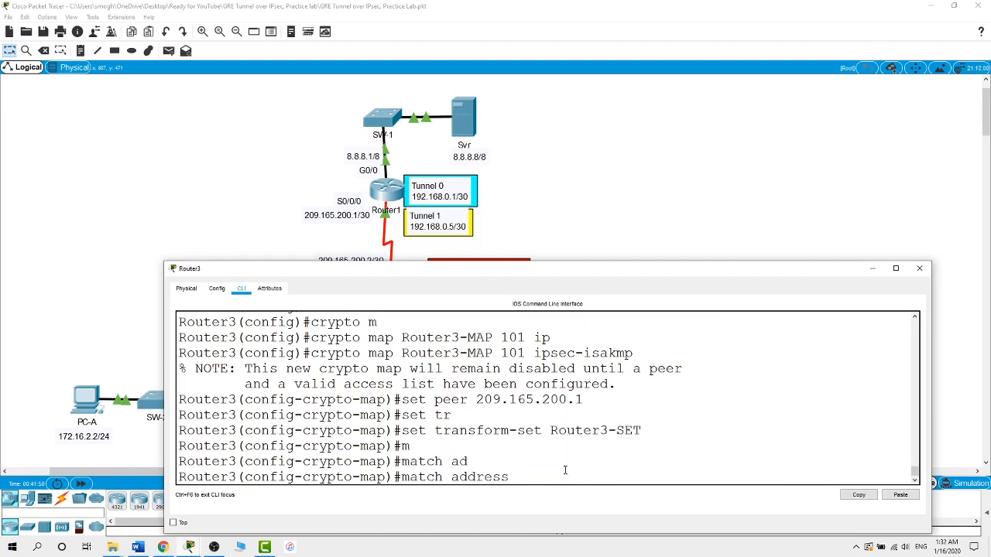
type("101")
key("Return")
type("exit")
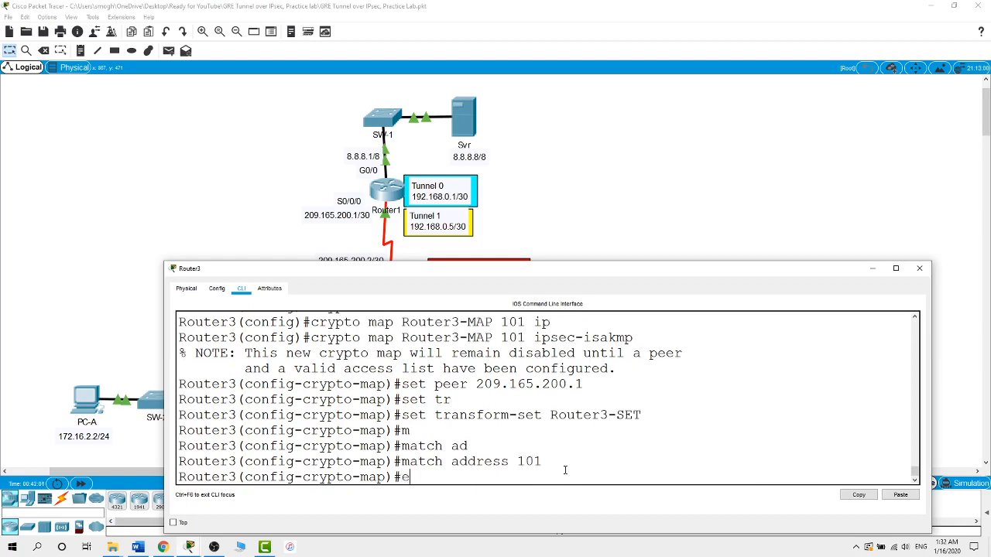
key("Return")
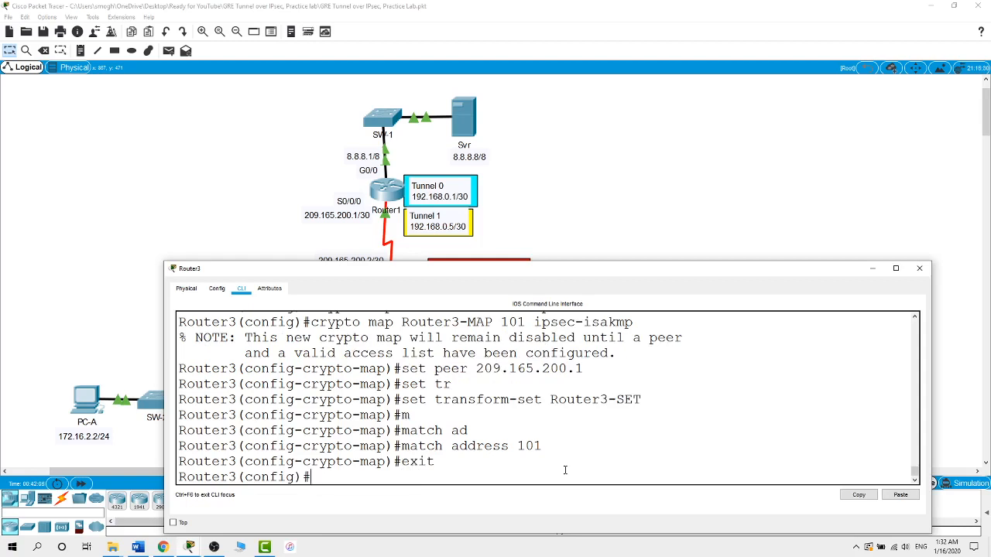
- Apply the crypto map Router3-MAP to Router3's serial interface s0/0/0
left_click(605, 195)
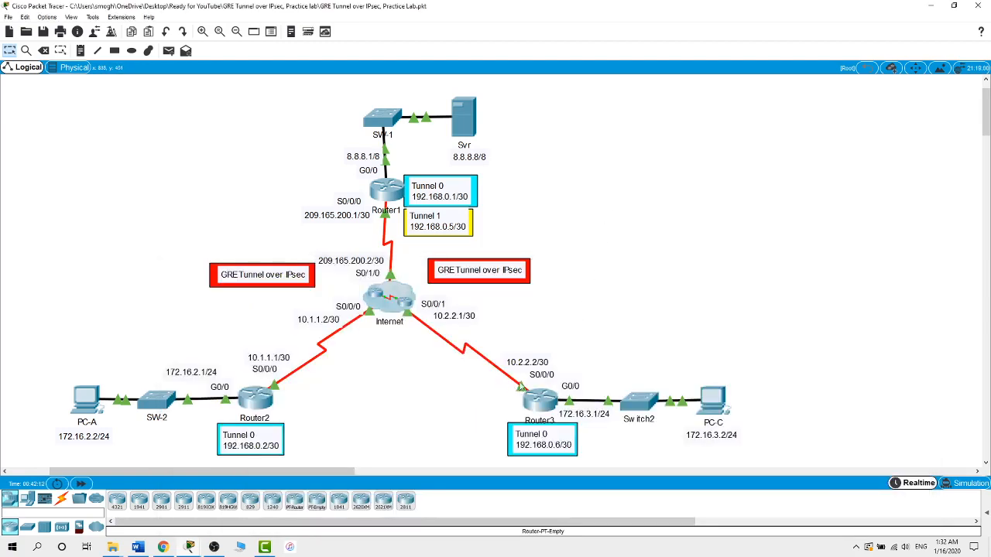
left_click(553, 405)
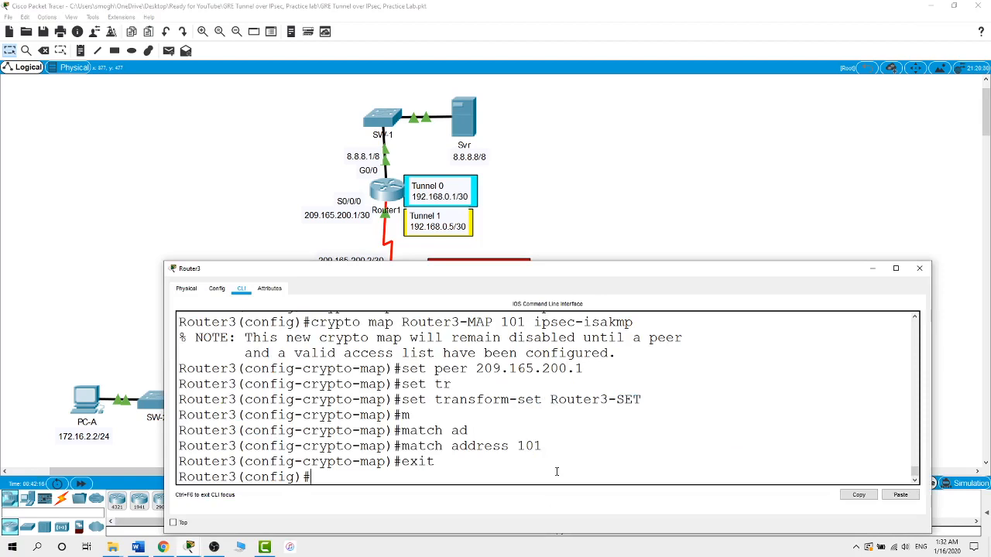
type("int s0/0/0")
key("Return")
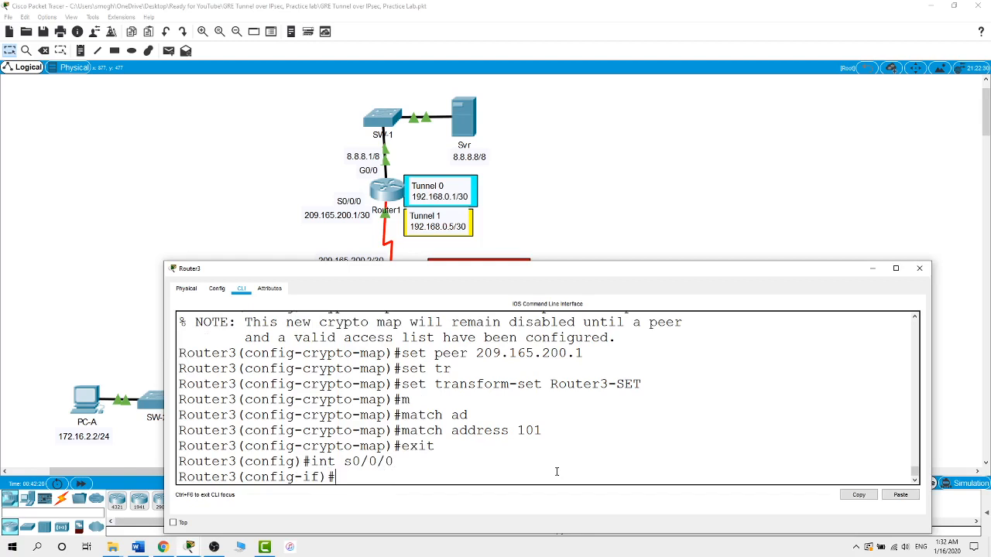
type("cr")
key("Tab")
type("m")
key("Tab")
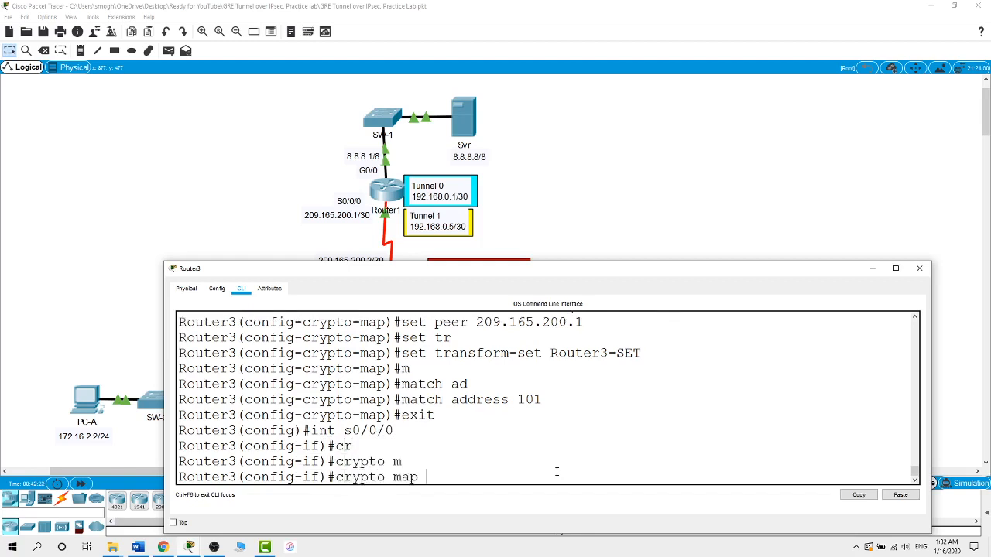
type("Router3-MAP")
key("Return")
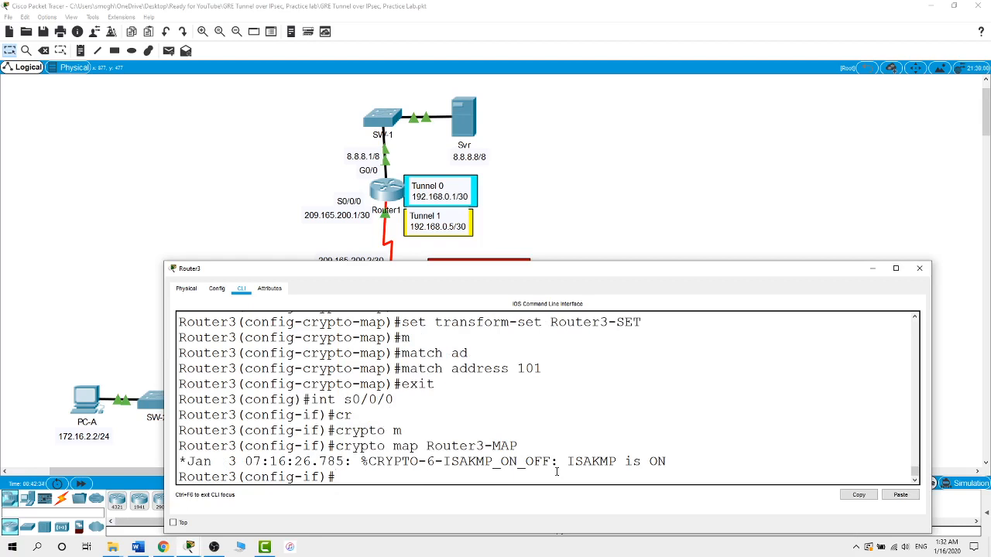
- Switch from Router3 to Router1's command line and return to global configuration mode
left_click(650, 191)
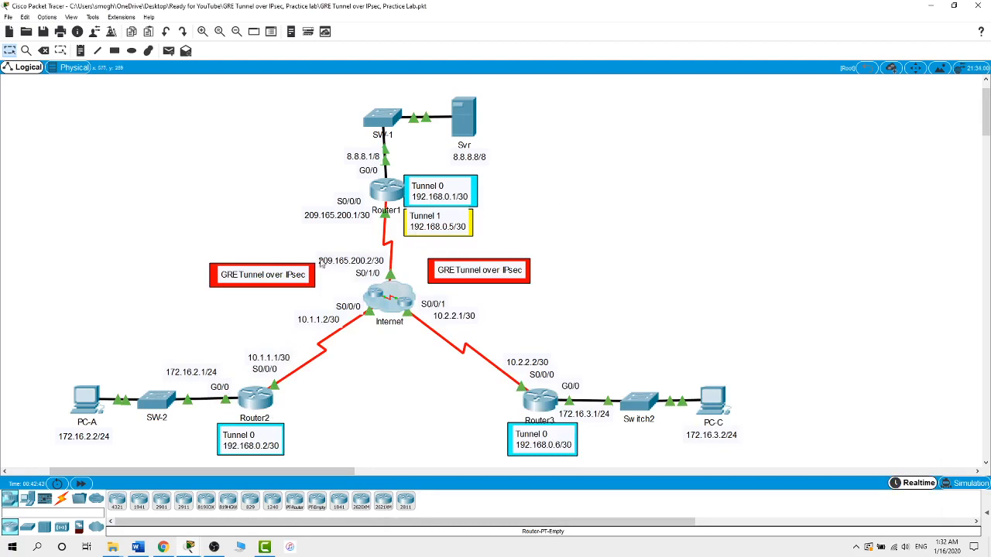
left_click(381, 190)
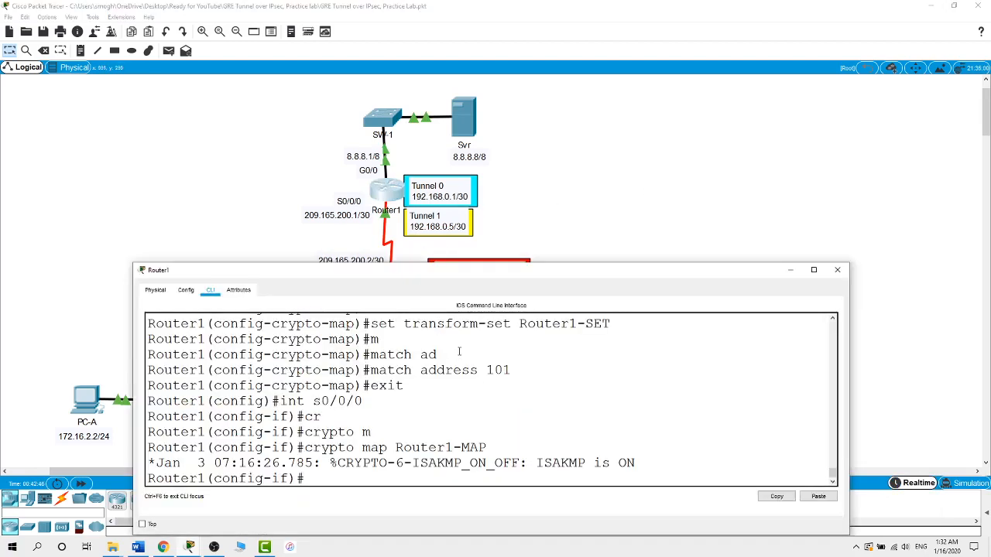
type("exit")
key("Return")
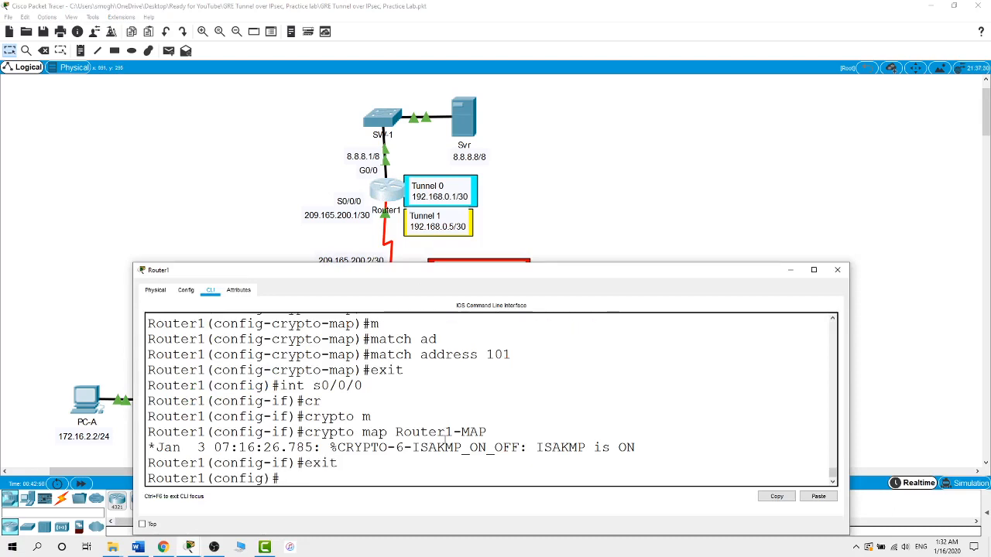
- Create the interface tunnel 0 on Router1 and enter its configuration mode
type("int tu")
key("Tab")
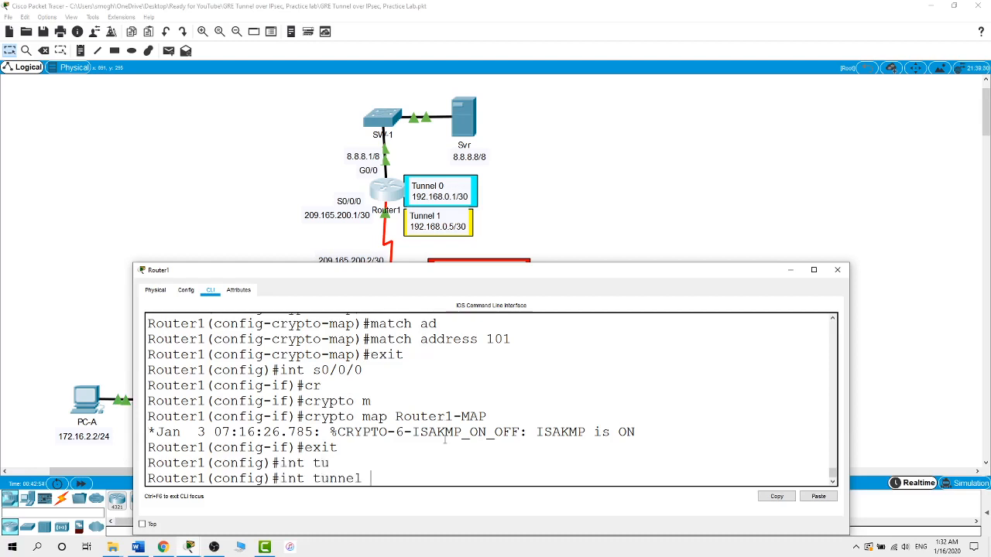
type("0")
key("Return")
key("Return")
- Assign tunnel 0 the IP address 192.168.0.1 with subnet mask 255.255.255.252
type("ig-if)#i")
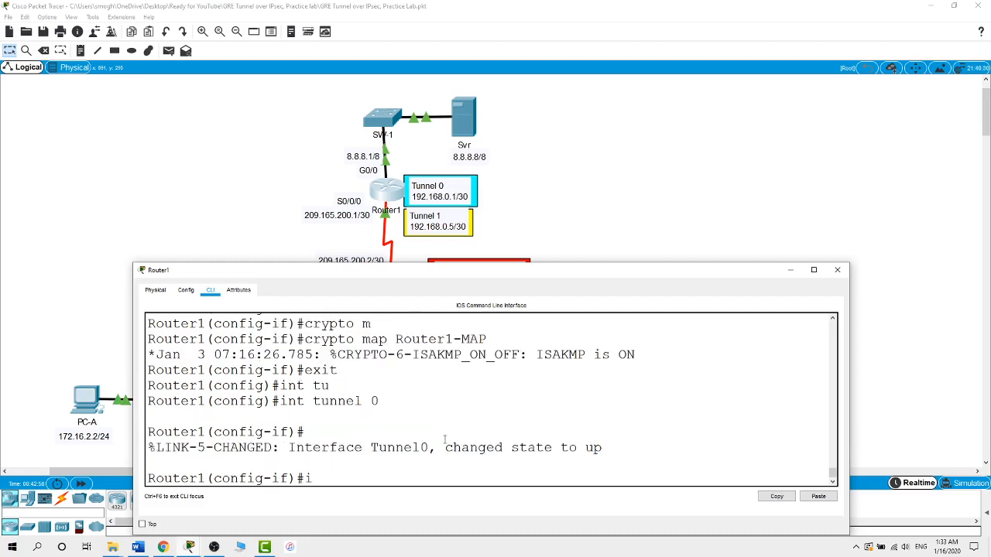
type("p address")
type("192.168.0.")
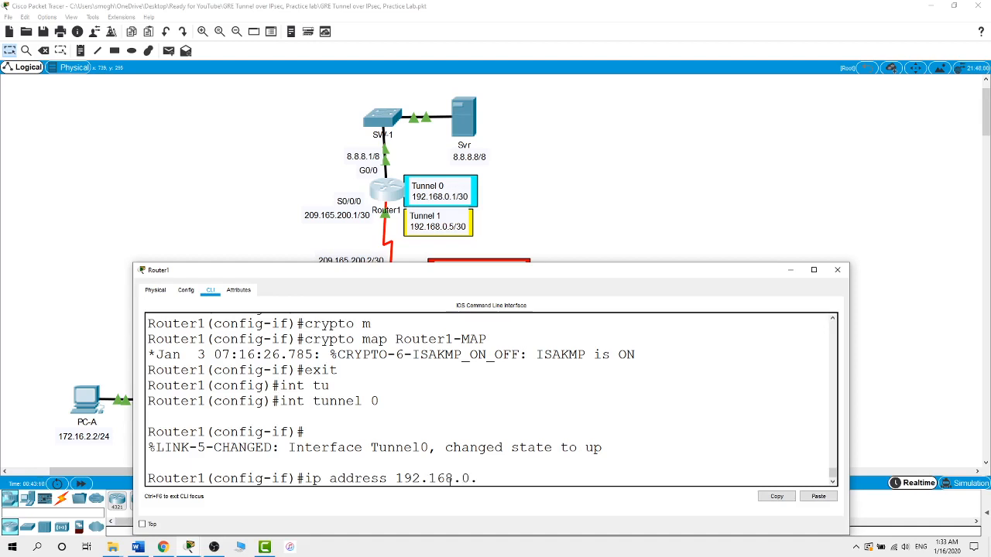
type("1 255.255.255.252")
key("Return")
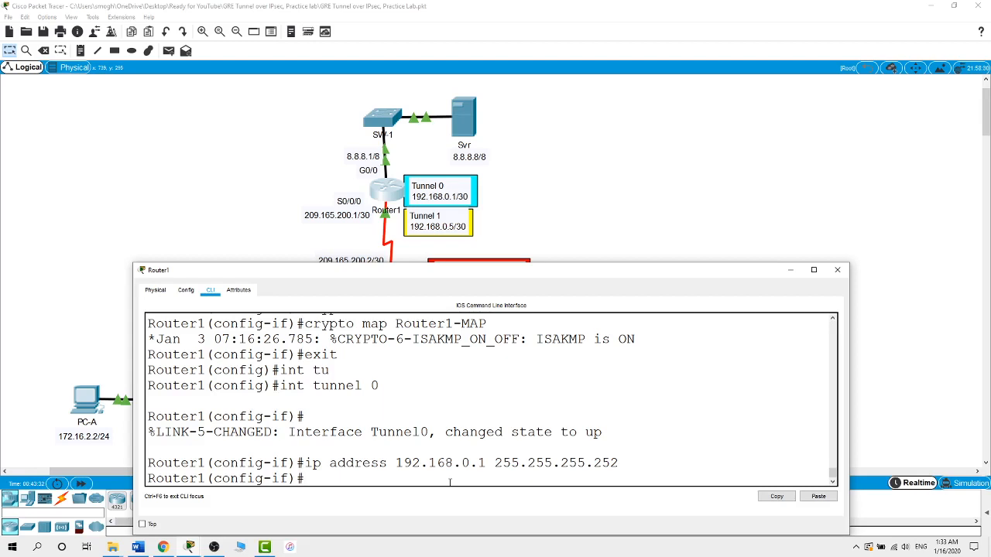
- Set tunnel 0's source to the serial interface s0/0/0
type("tun")
key("Tab")
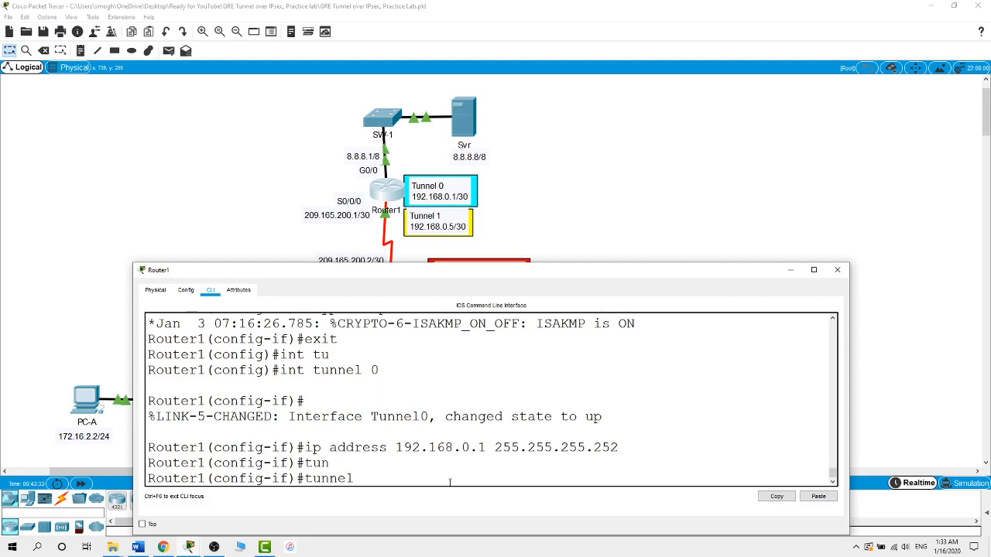
type("so")
key("Tab")
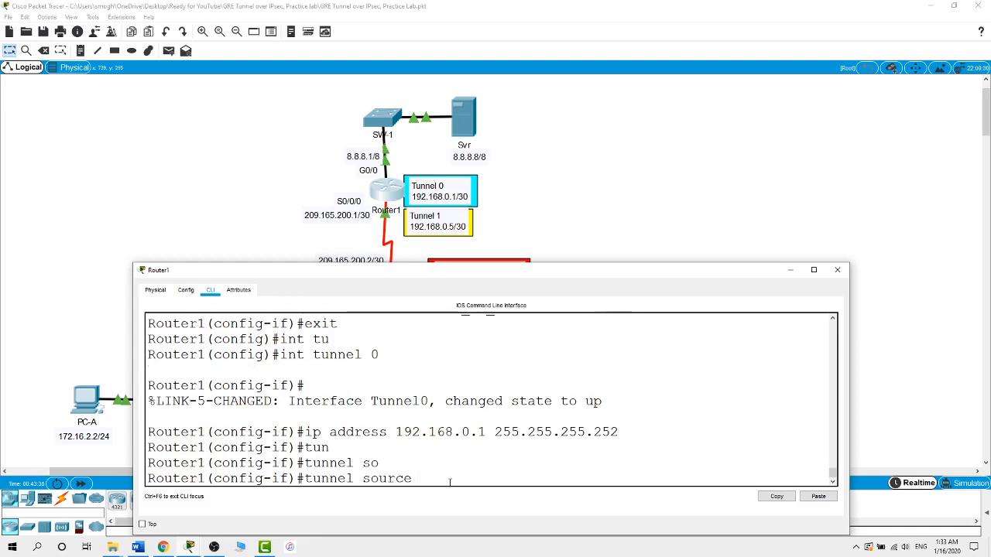
type("s0/0/0")
key("Return")
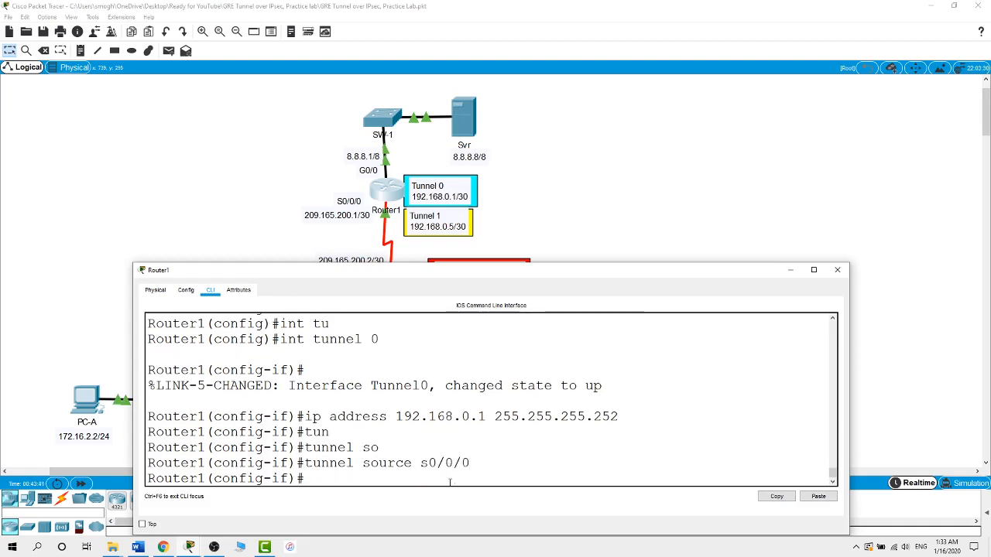
- Check Router2's serial address in the topology and set Router1's tunnel 0 destination to 10.1.1.1
left_click(675, 235)
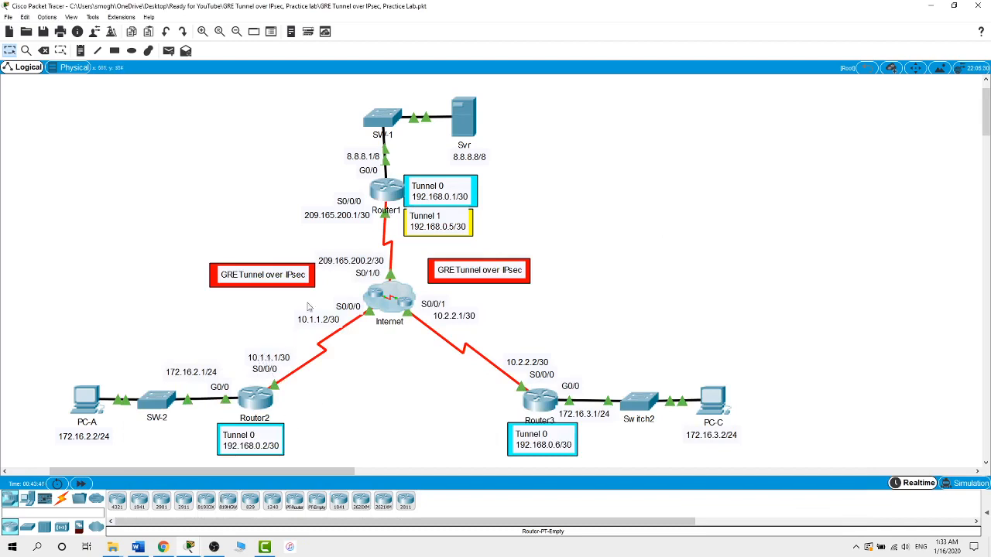
left_click(387, 192)
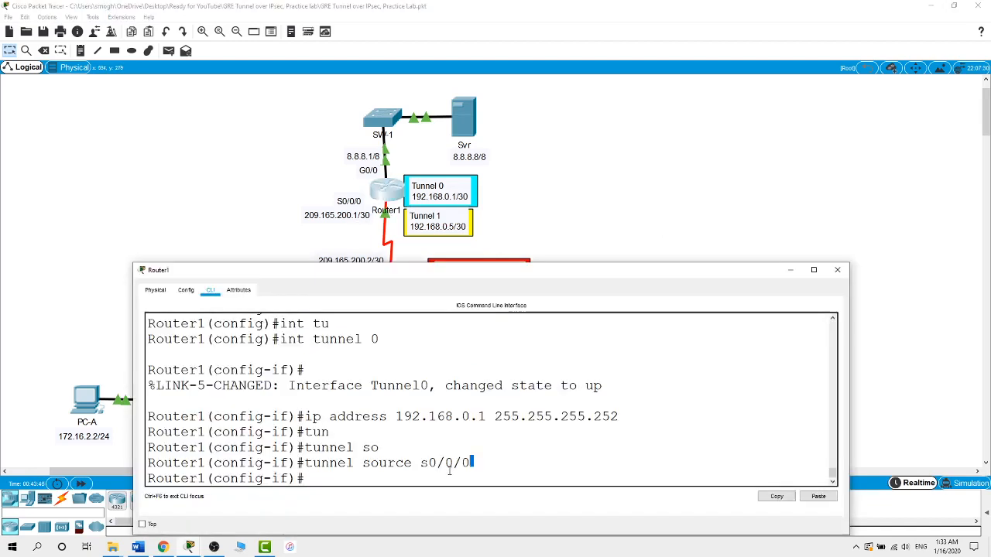
triple_click(451, 473)
left_click(439, 475)
type("tun")
key("Tab")
type("de")
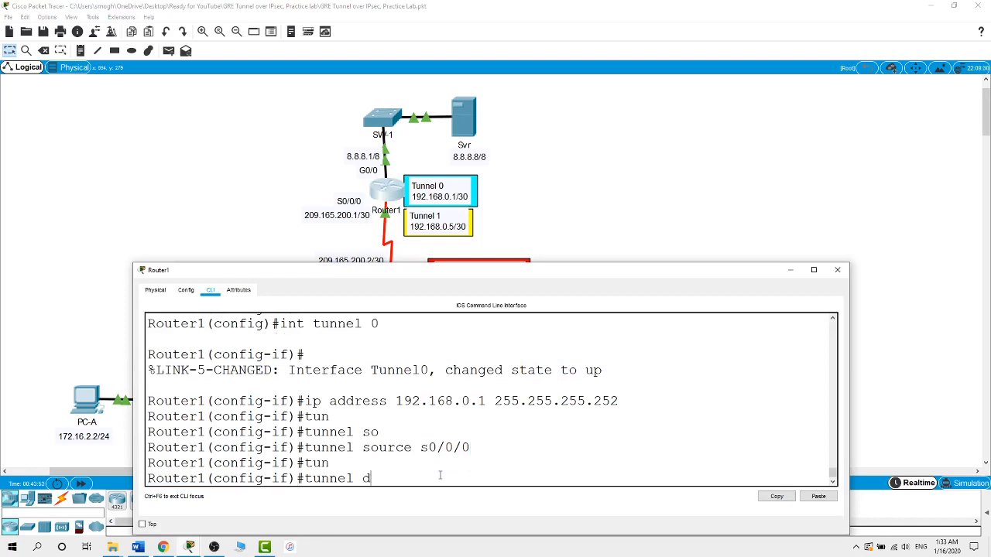
key("Tab")
type("1")
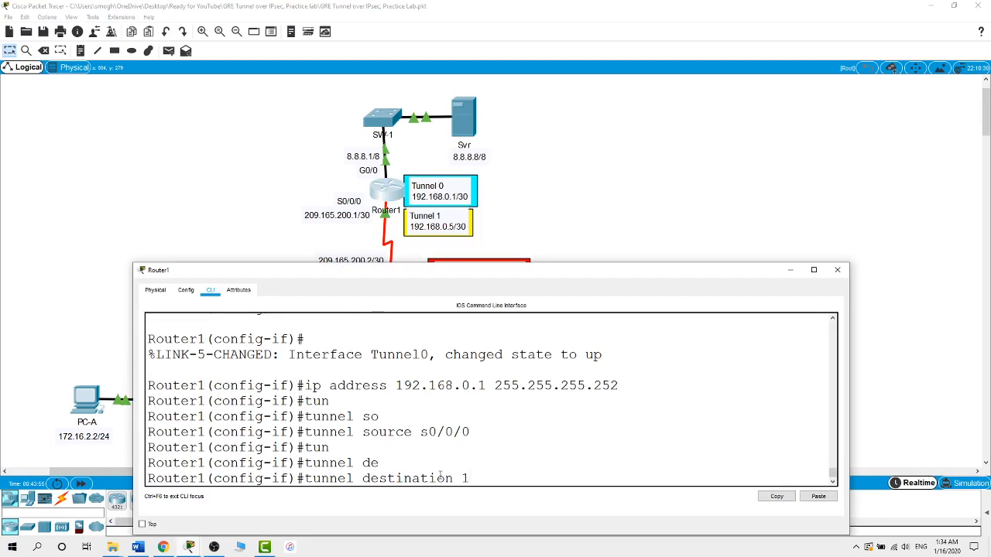
type("0.1.1.1")
key("Return")
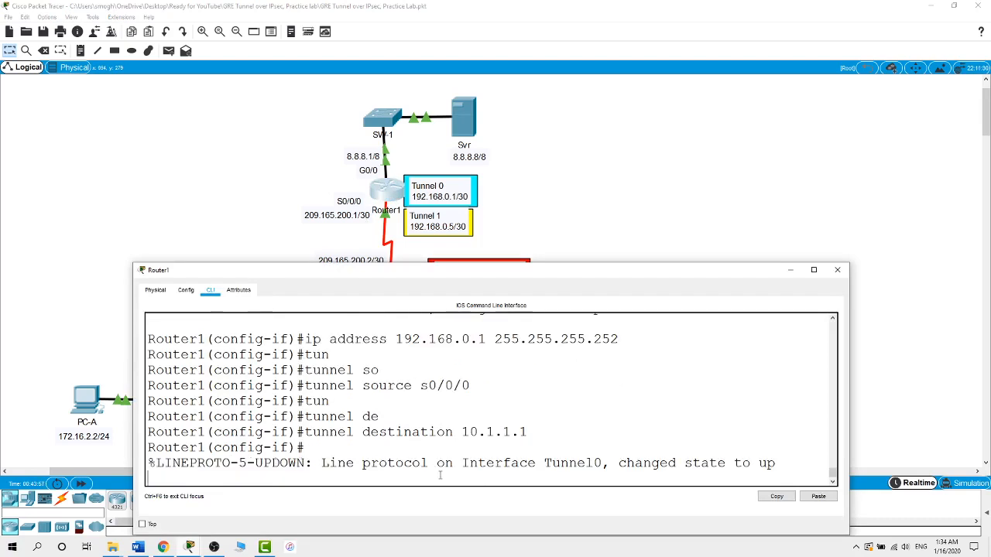
key("Return")
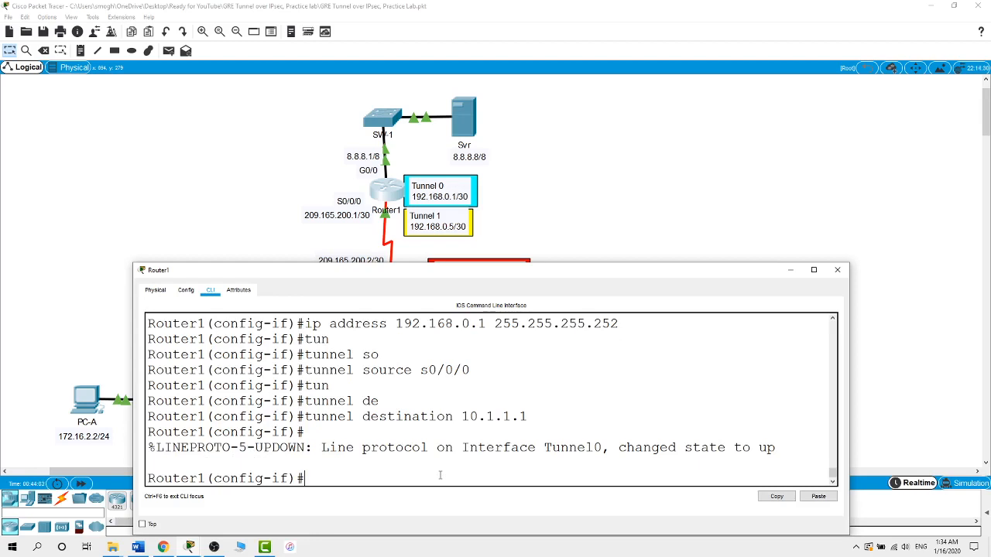
- Set tunnel 0's mode to gre ip and return to global configuration mode
type("tun")
key("Tab")
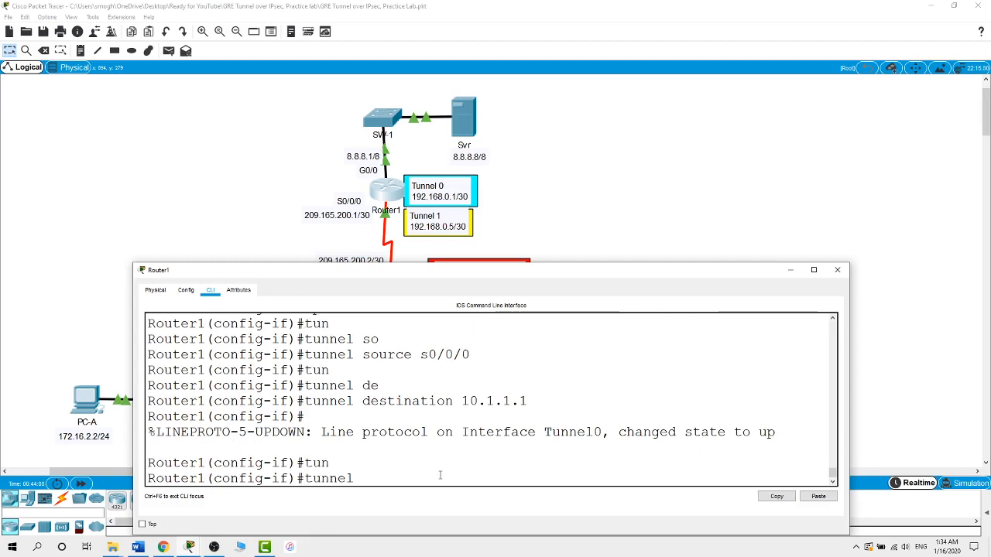
type("m")
key("Tab")
type("gr")
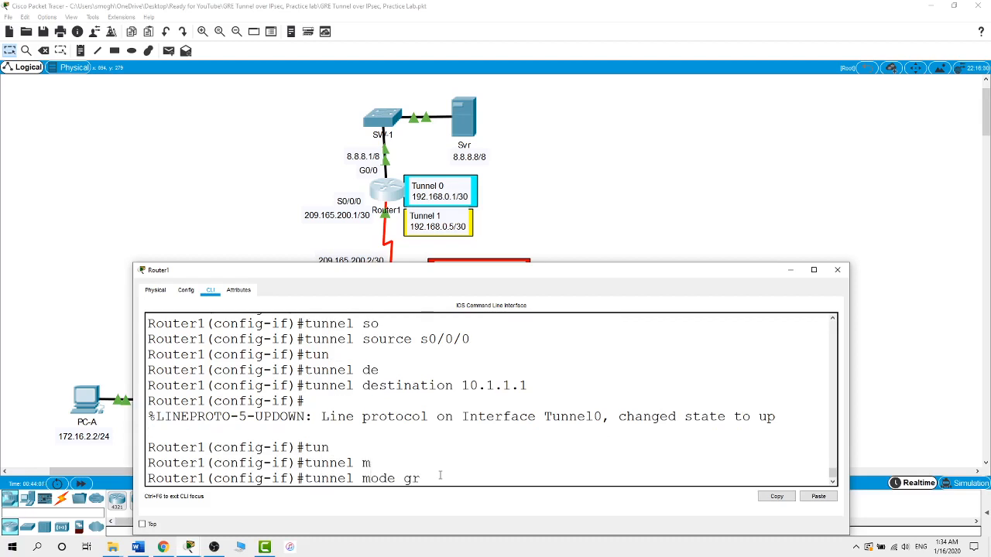
key("Tab")
type("ip")
key("Return")
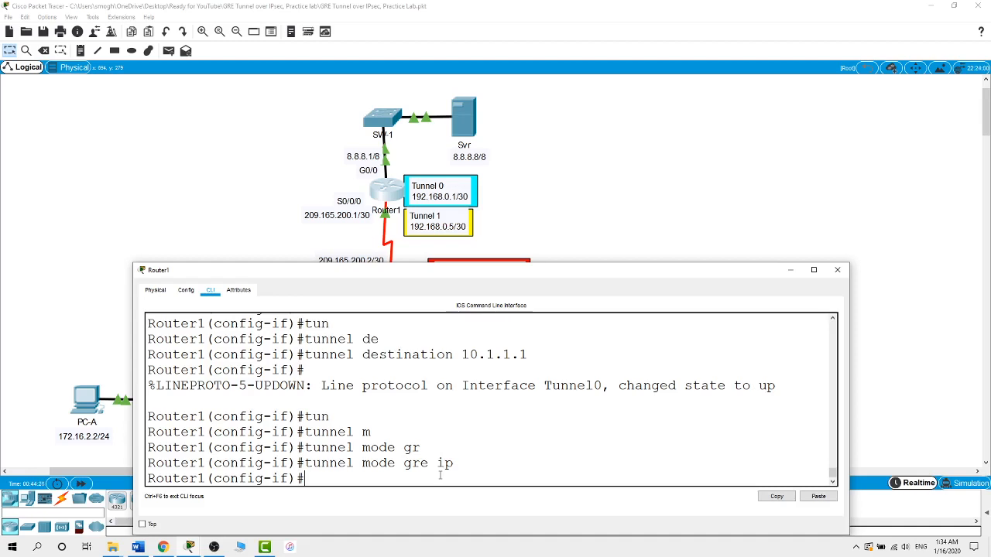
type("exit")
key("Return")
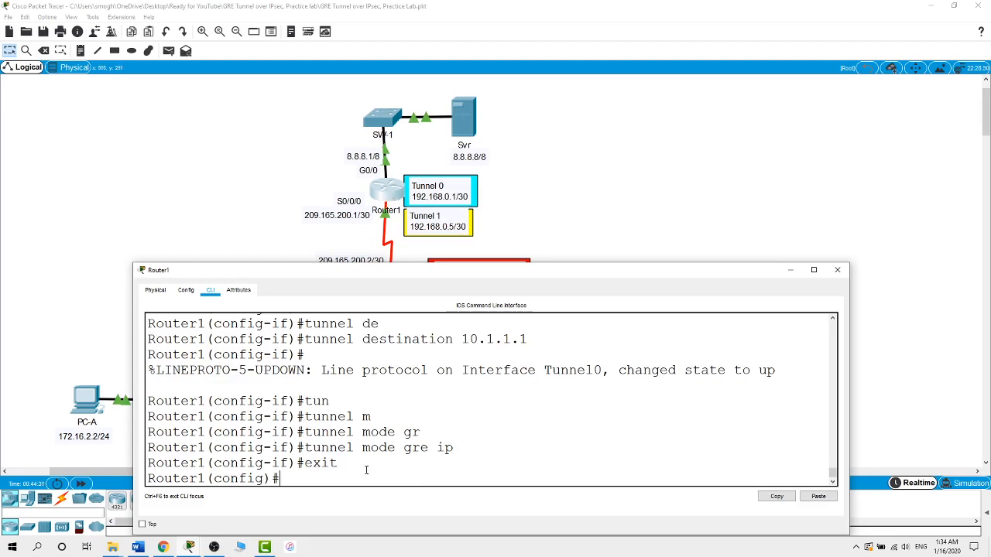
- Create the interface tunnel 1 on Router1 and enter its configuration mode
type("int tu")
type("n")
key("Tab")
type("1")
key("Return")
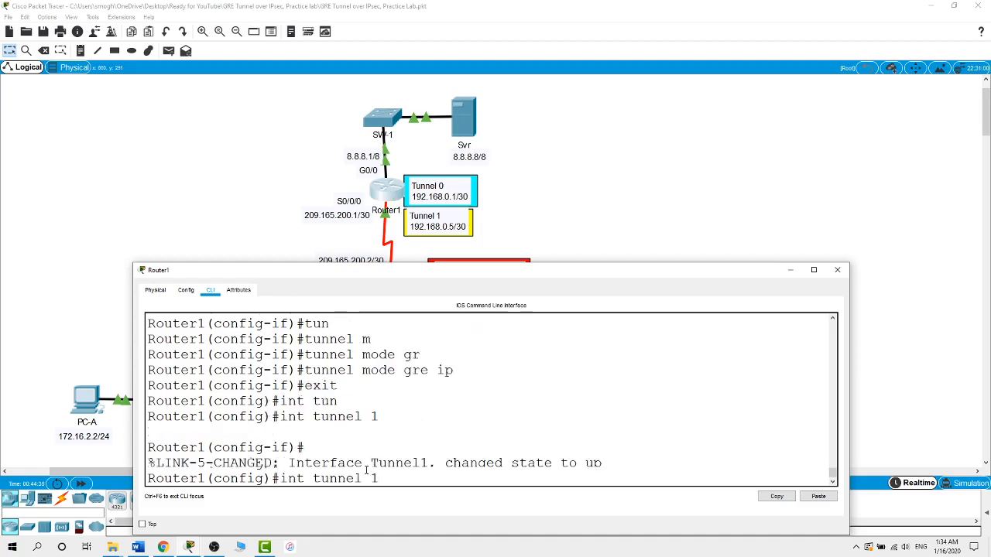
key("Return")
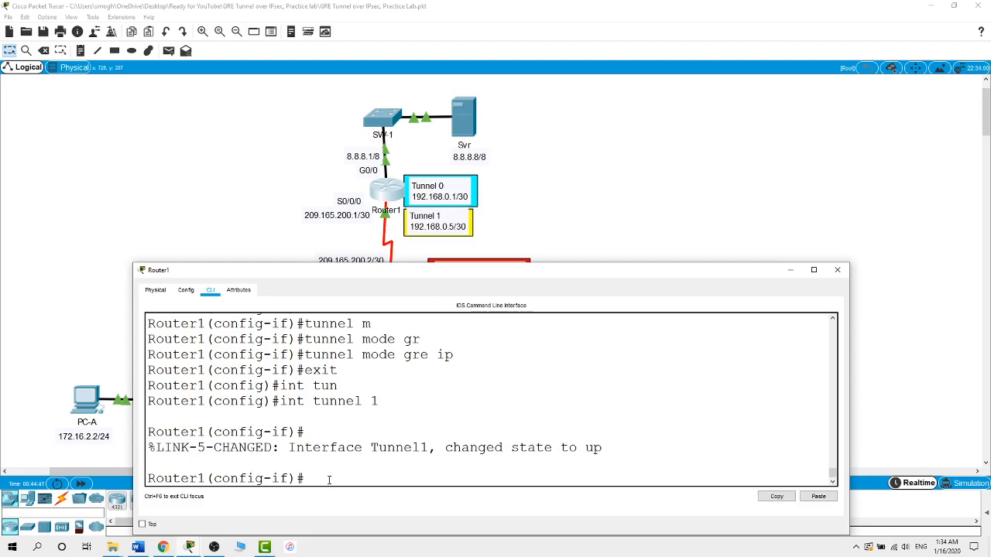
- Assign tunnel 1 the IP address 192.168.0.5 with subnet mask 255.255.255.252
type("ip address 192.168.0.5 588")
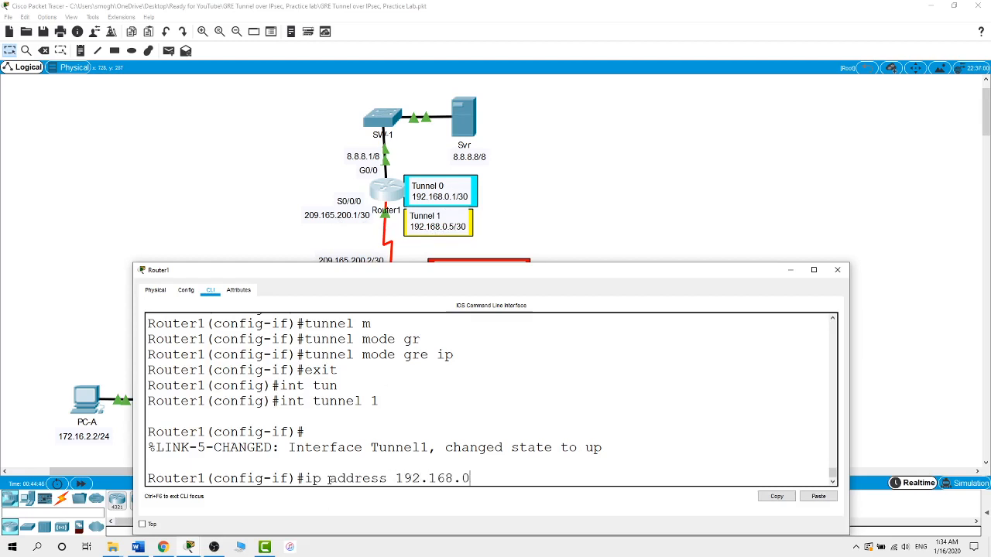
key("BackSpace")
key("BackSpace")
key("BackSpace")
type("255.255.255.252")
key("Return")
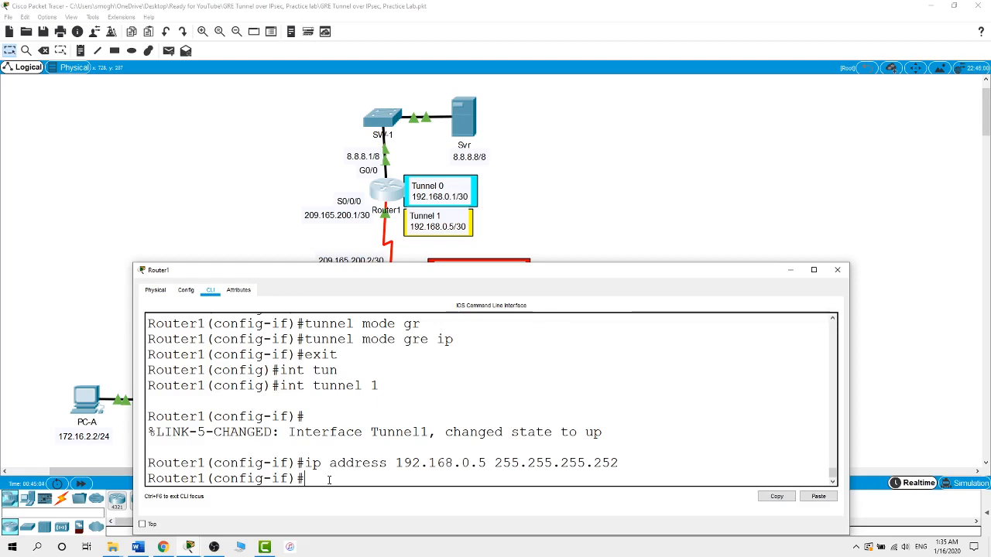
- Try to assign s0/0/0 to tunnel 1 with the command tunnel s0/0/0
type("tun")
key("Tab")
type("s")
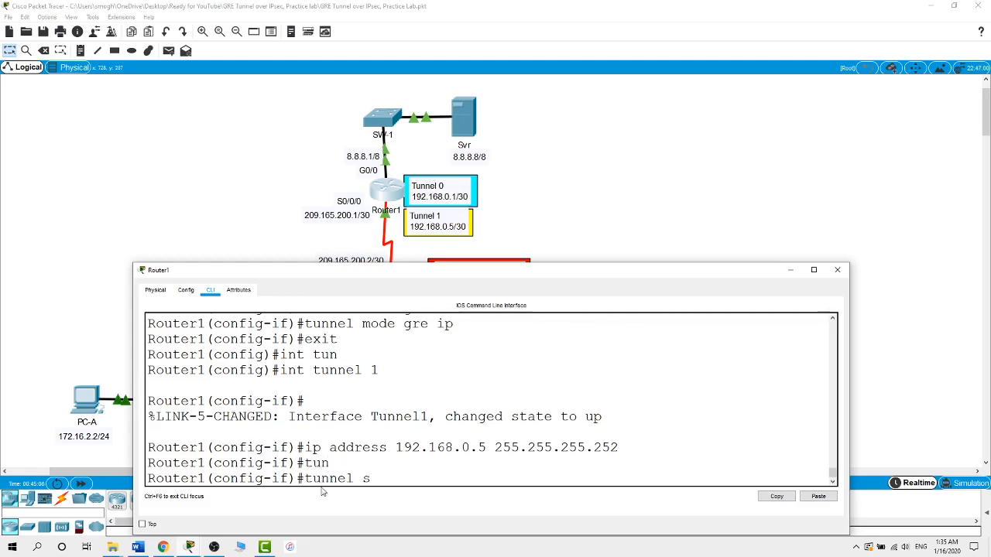
type("0/0/0")
key("Return")
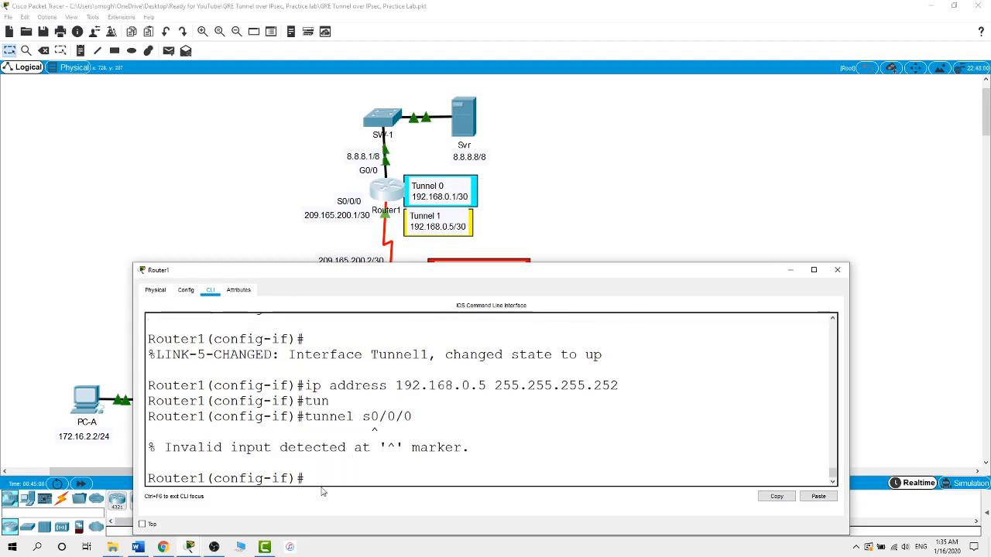
- Set tunnel 1's source to s0/0/0 using the tunnel source command
type("tun")
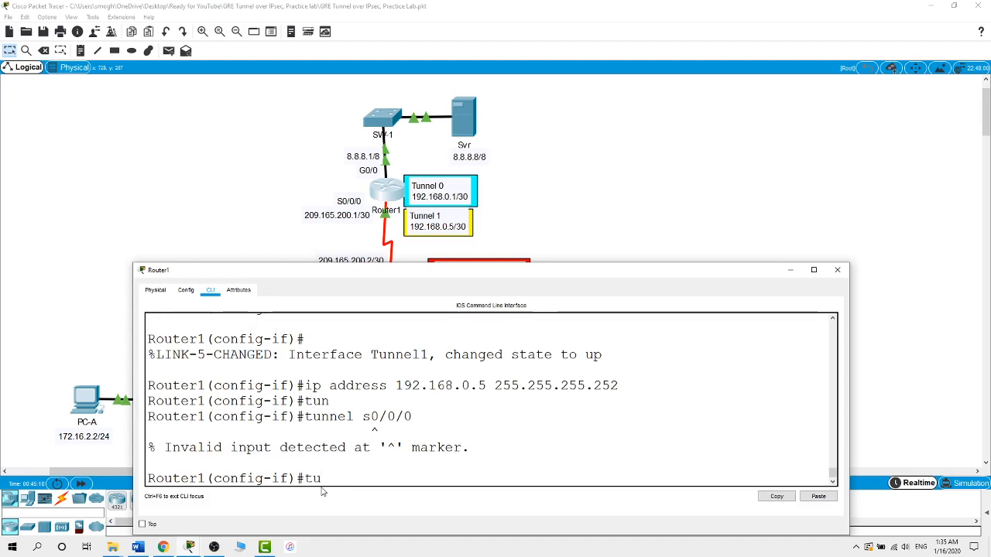
key("Tab")
type("so")
key("Tab")
type("s")
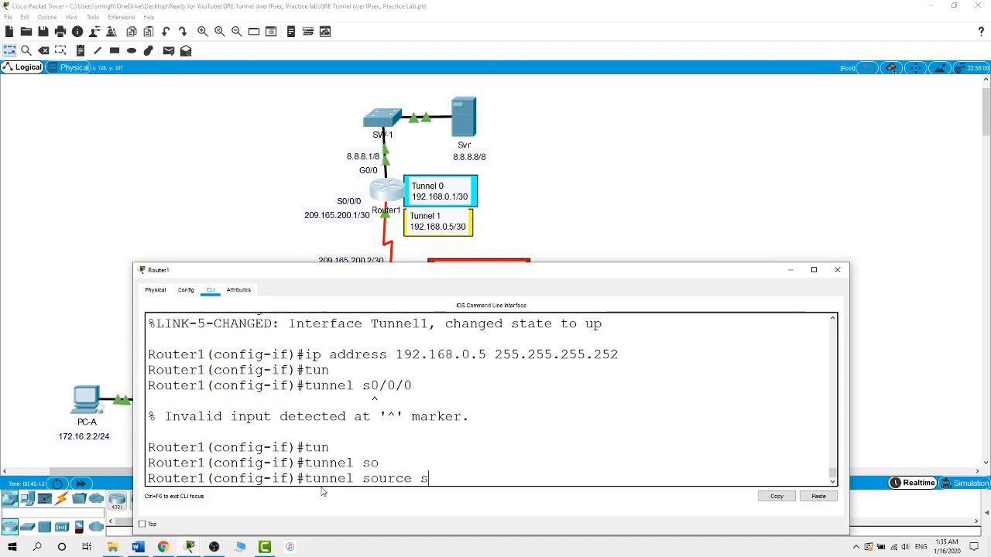
type("0/0/0")
key("Return")
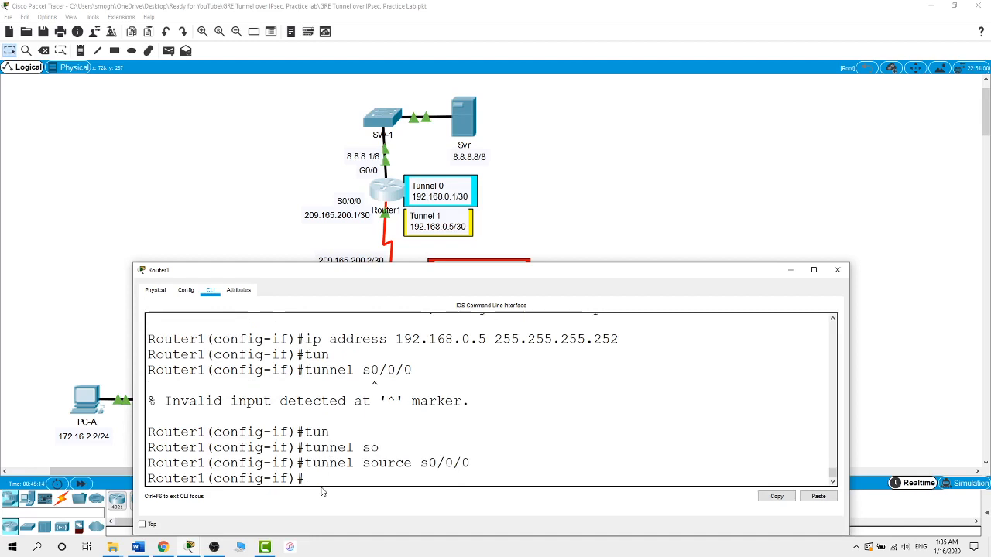
- Set tunnel 1's destination to Router3's serial address 10.2.2.2
type("tun")
key("Tab")
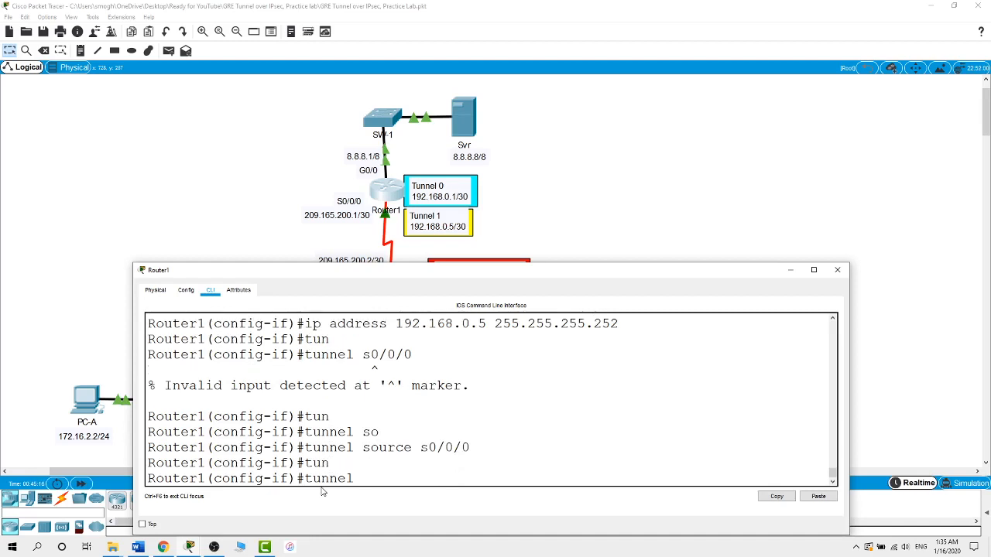
type("de")
key("Tab")
type("10.2.2.2")
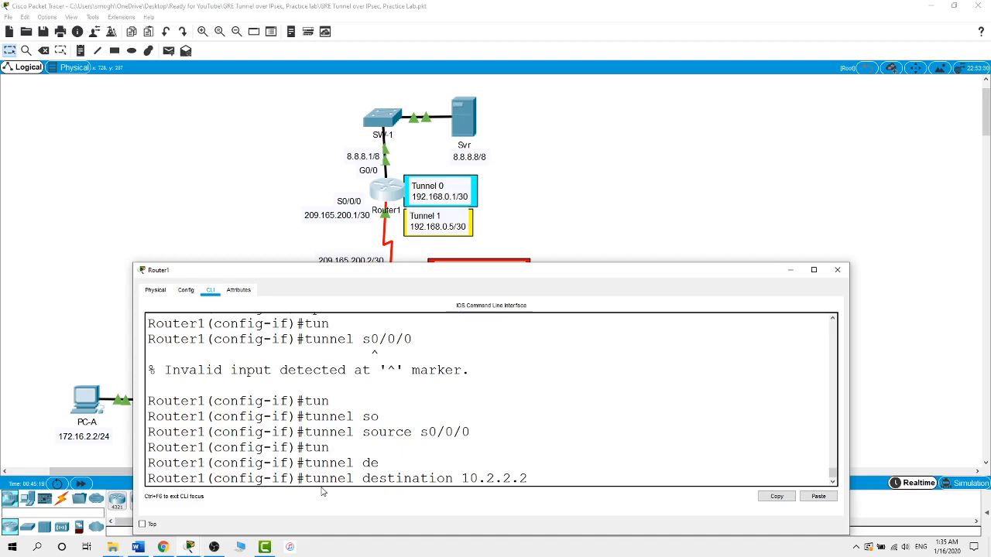
key("Return")
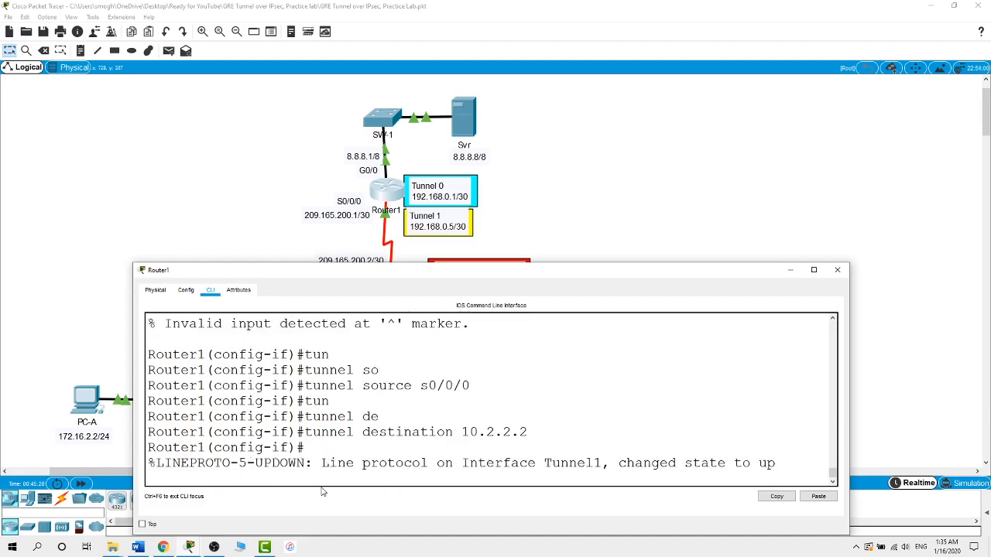
key("Return")
- Set the mode of Router1's tunnel 1 to gre ip
left_click(610, 133)
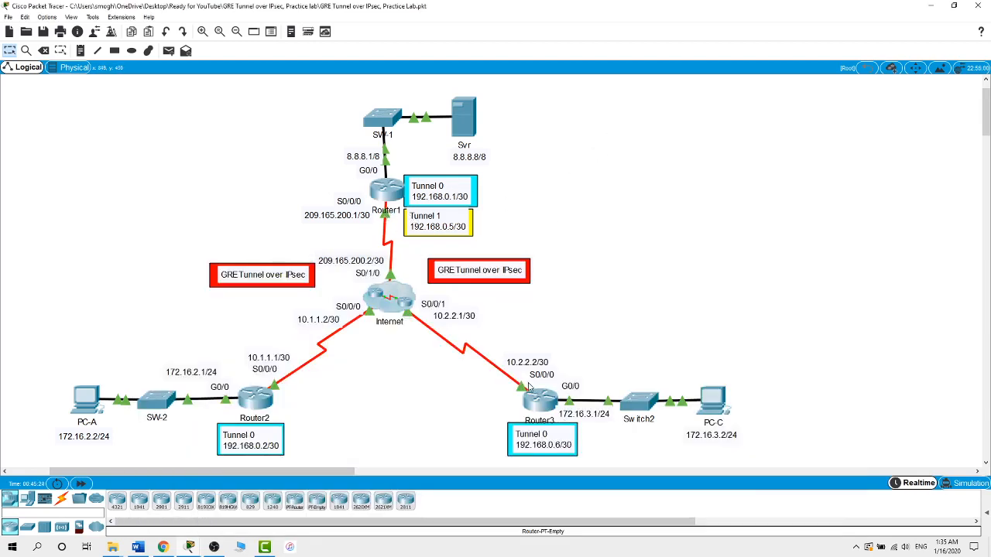
left_click(374, 187)
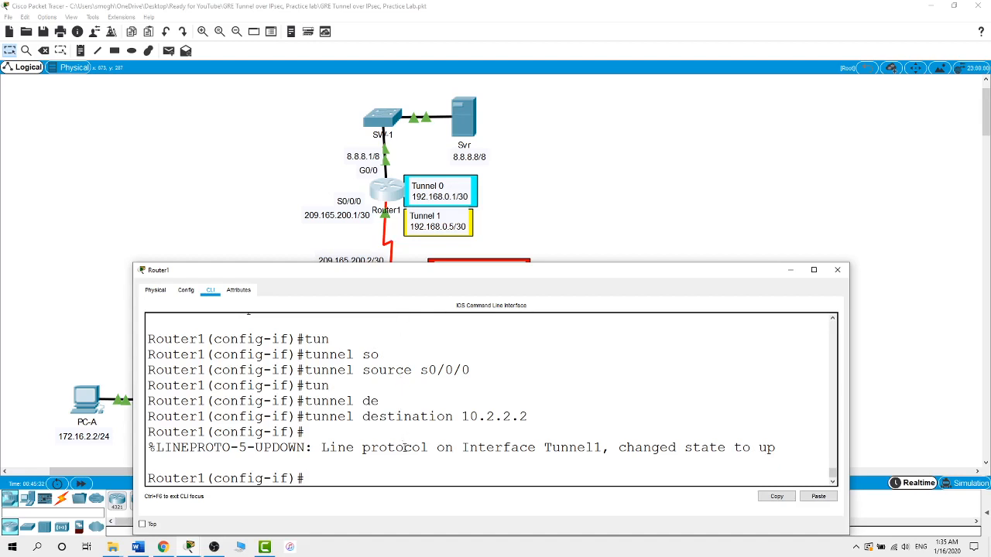
type("tun")
key("Tab")
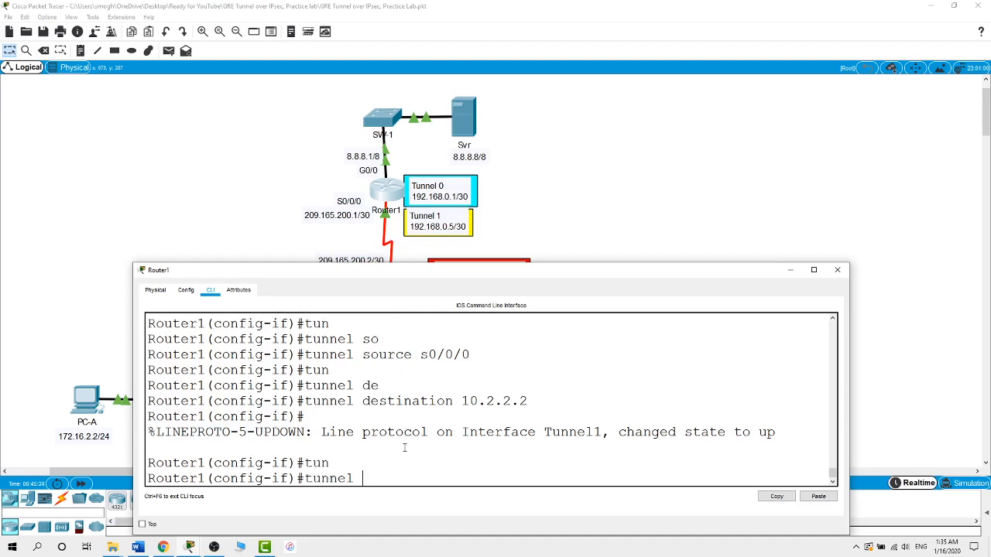
type("m")
key("Tab")
type("g")
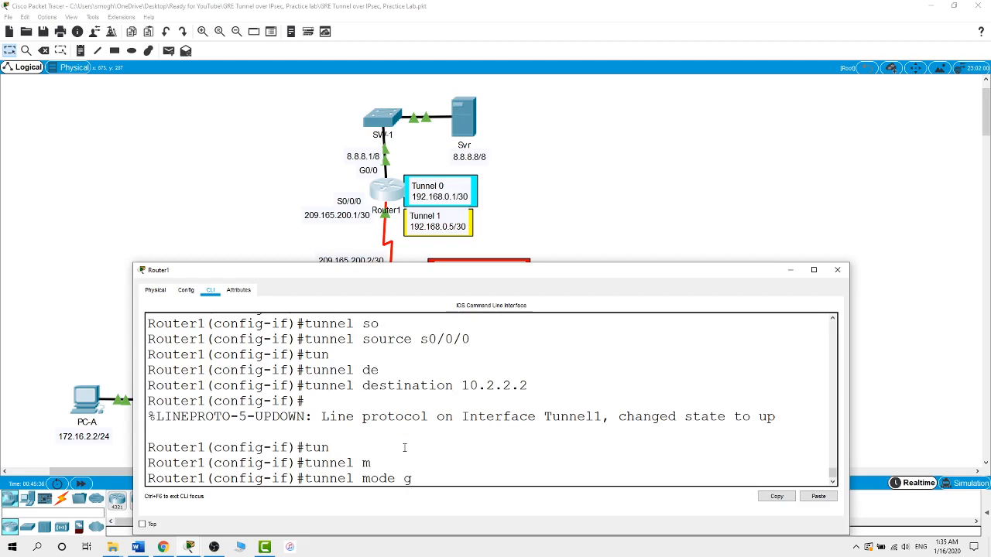
key("Tab")
type("ip")
key("Return")
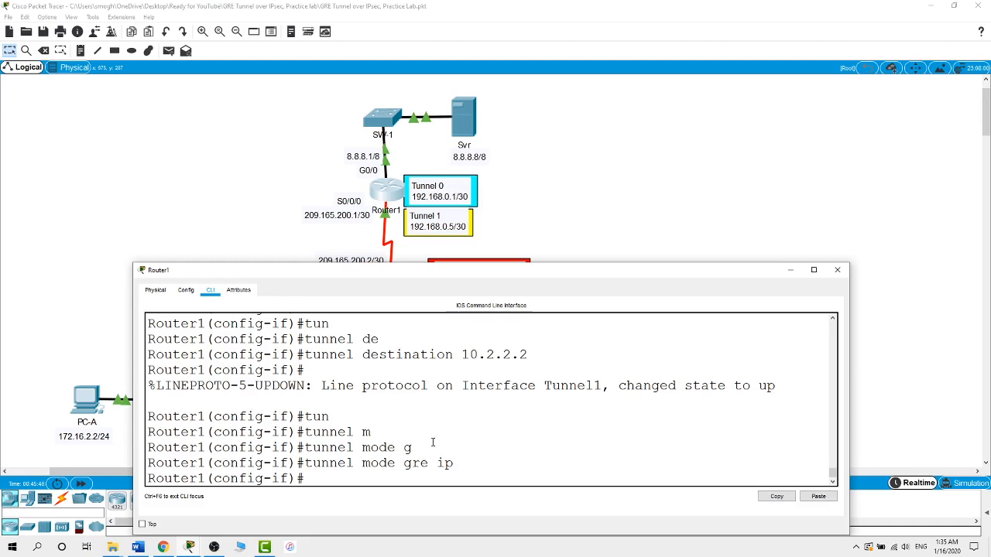
- In Router2's command line, leave the serial interface configuration and create interface tunnel 0
left_click(695, 140)
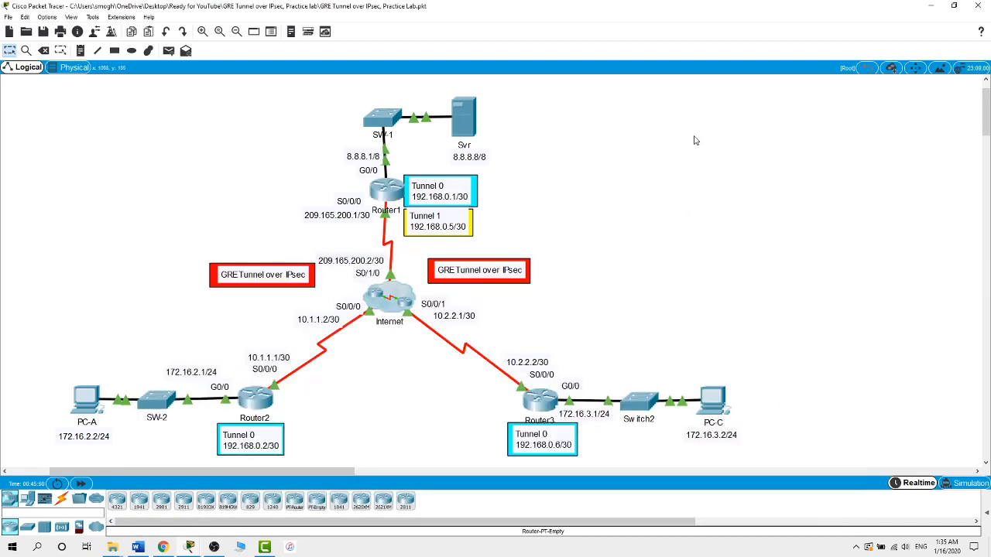
left_click(264, 404)
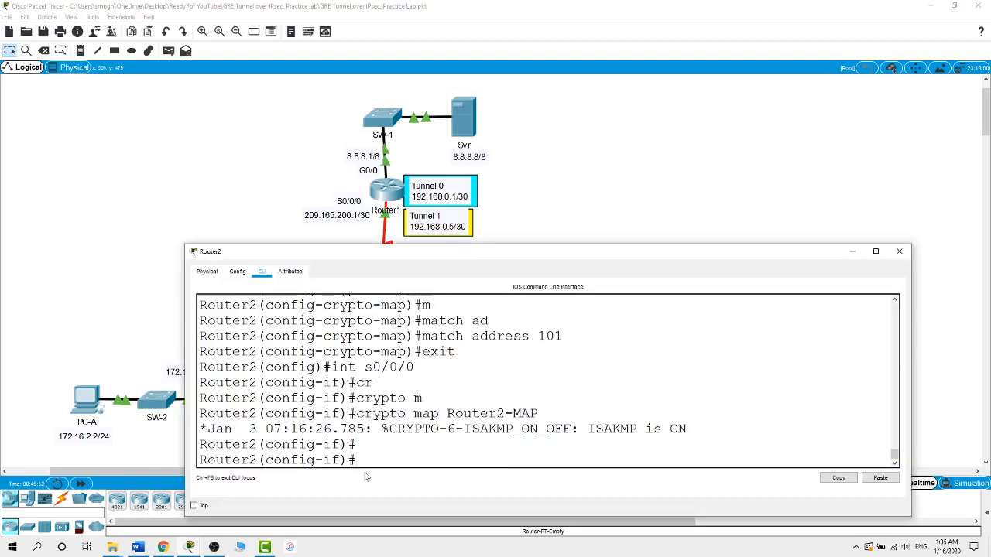
type("xit")
key("Return")
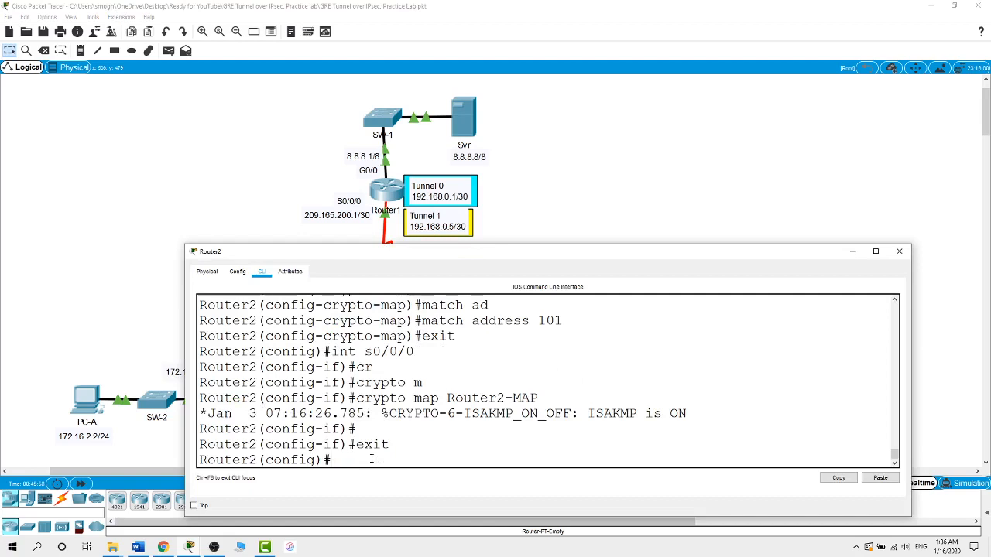
type("int tun")
key("Tab")
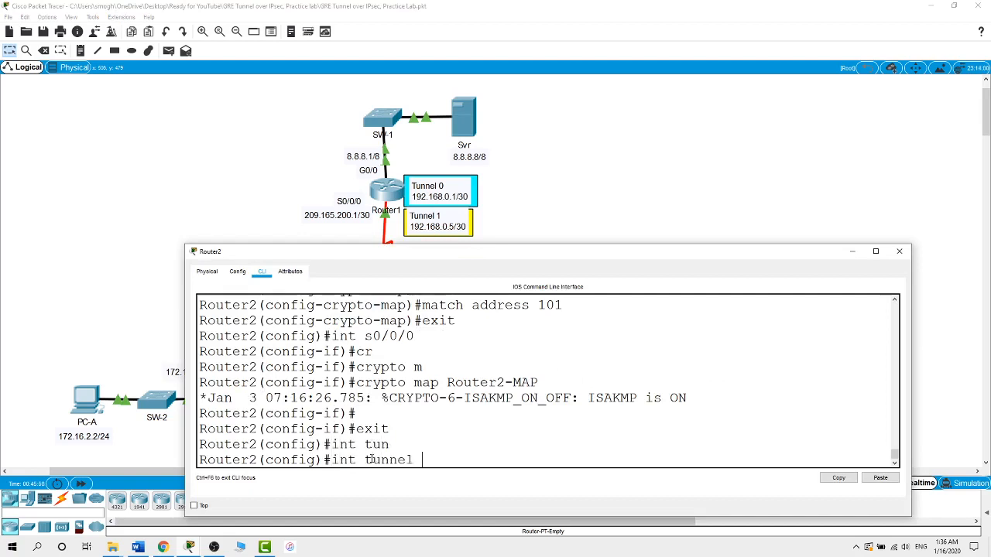
type("0")
key("Return")
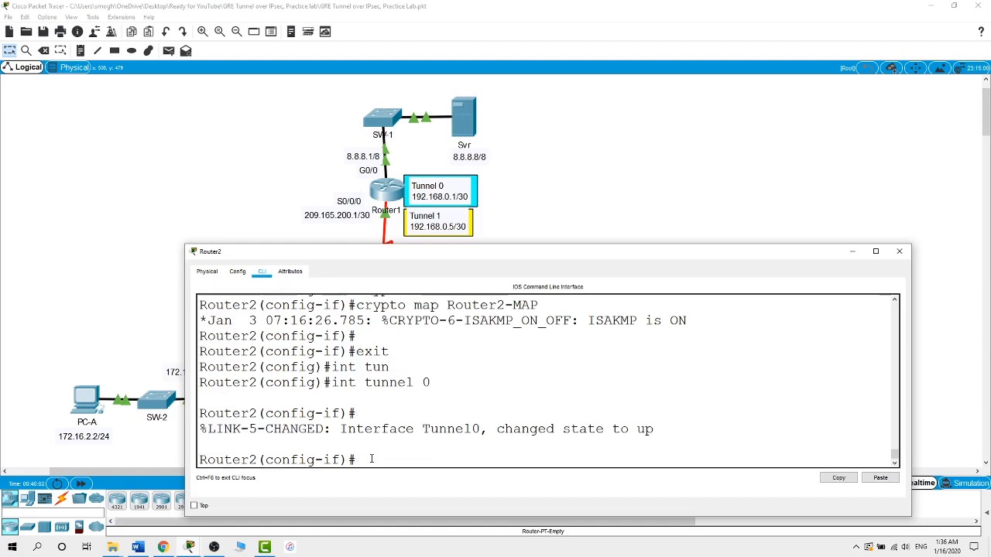
- Assign Router2's tunnel 0 the IP address 192.168.0.2 with subnet mask 255.255.255.252
left_click(580, 177)
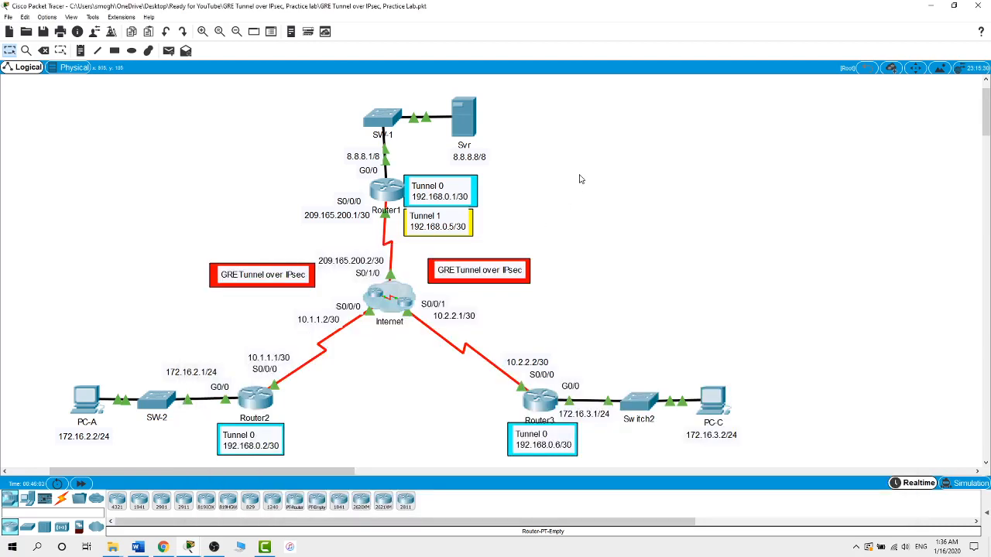
left_click(256, 400)
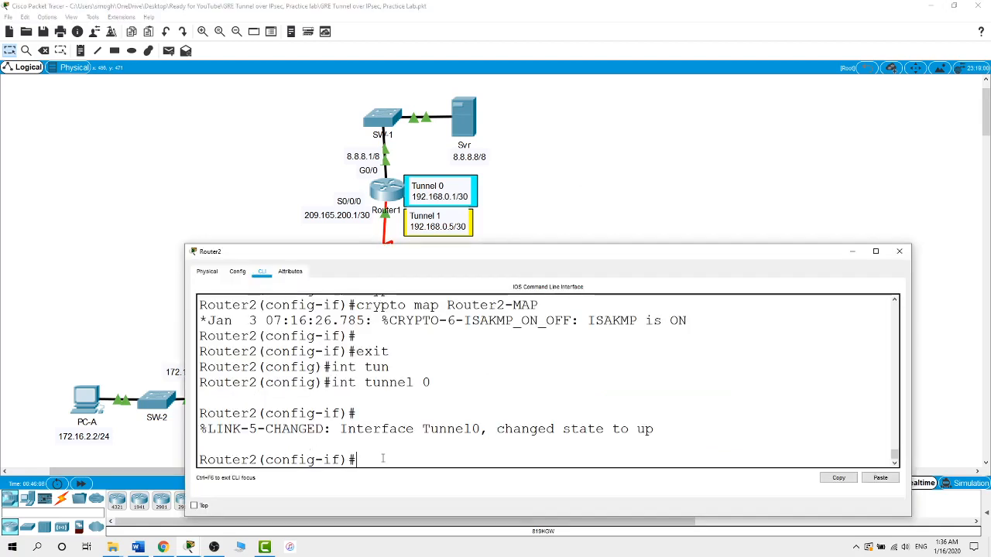
type("ip ad")
key("Tab")
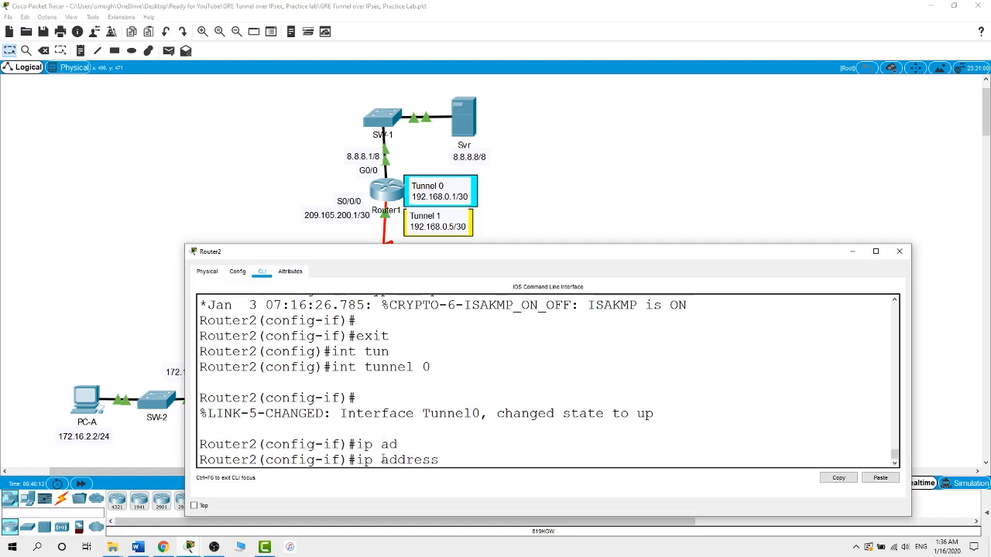
type("192.168.0.2 255.255.255.252")
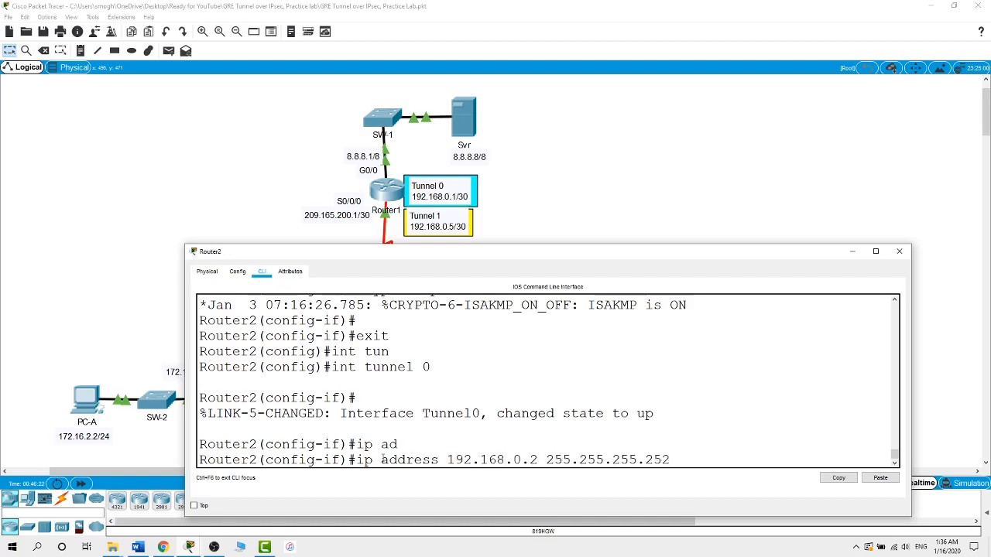
key("Return")
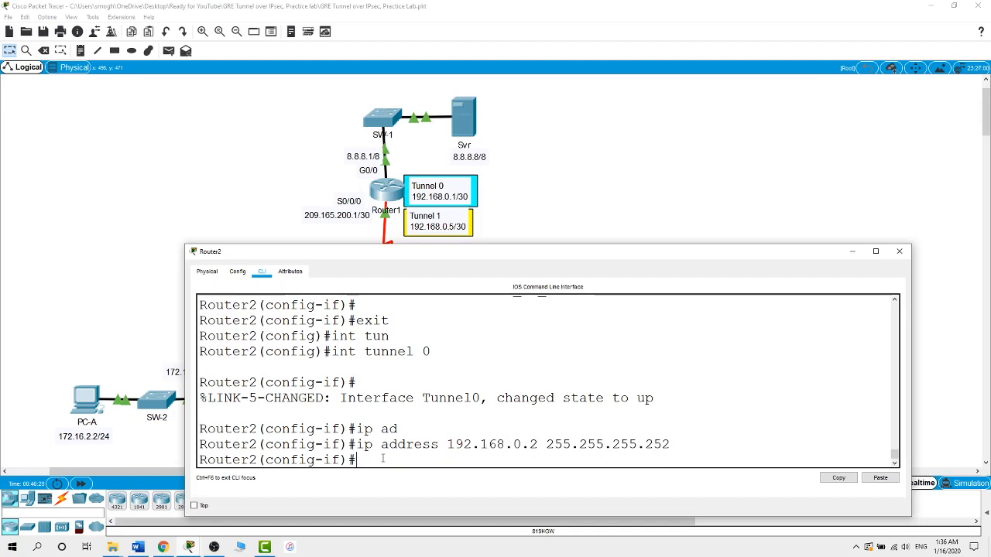
- Set the source of Router2's tunnel 0 to s0/0/0
type("tun")
key("Tab")
type("so")
key("Tab")
type("s0/0/0")
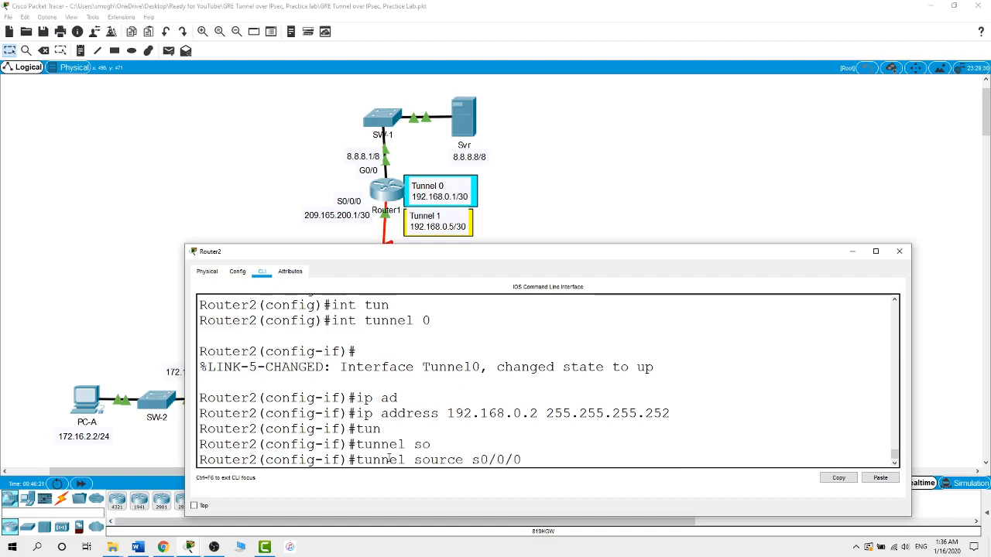
key("Return")
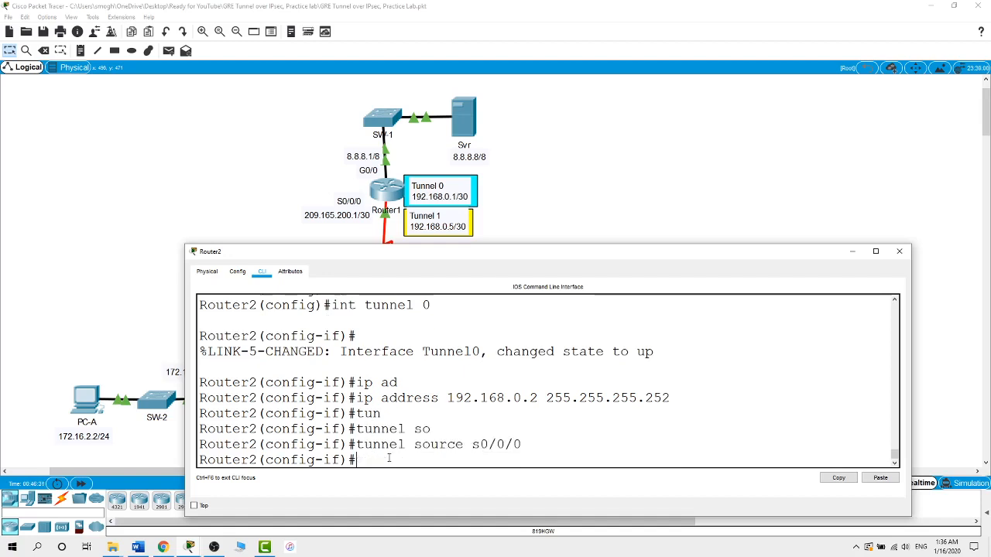
- Set the destination of Router2's tunnel 0 to Router1's serial address 209.165.200.1
type("tun")
key("Tab")
type("de")
key("Tab")
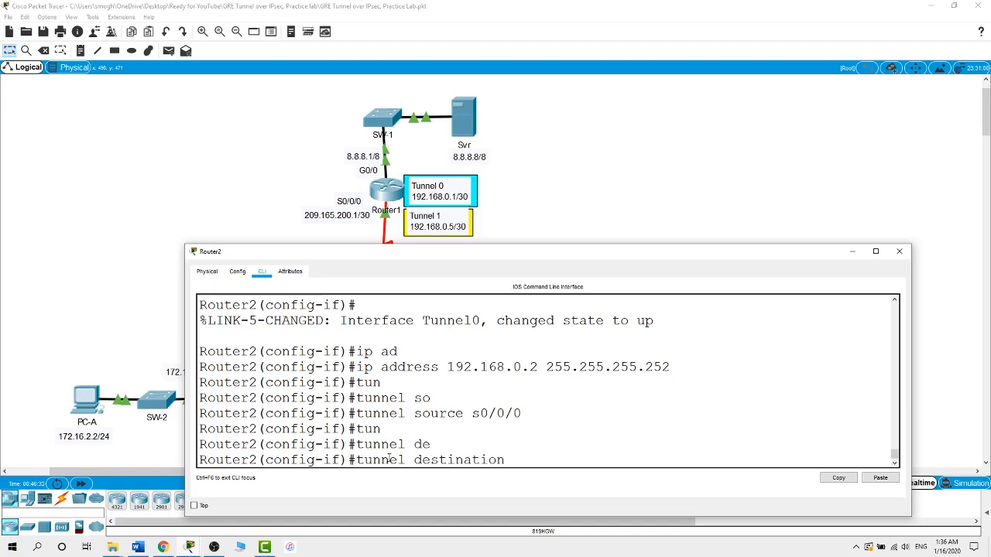
type("209.165.200.1")
key("Return")
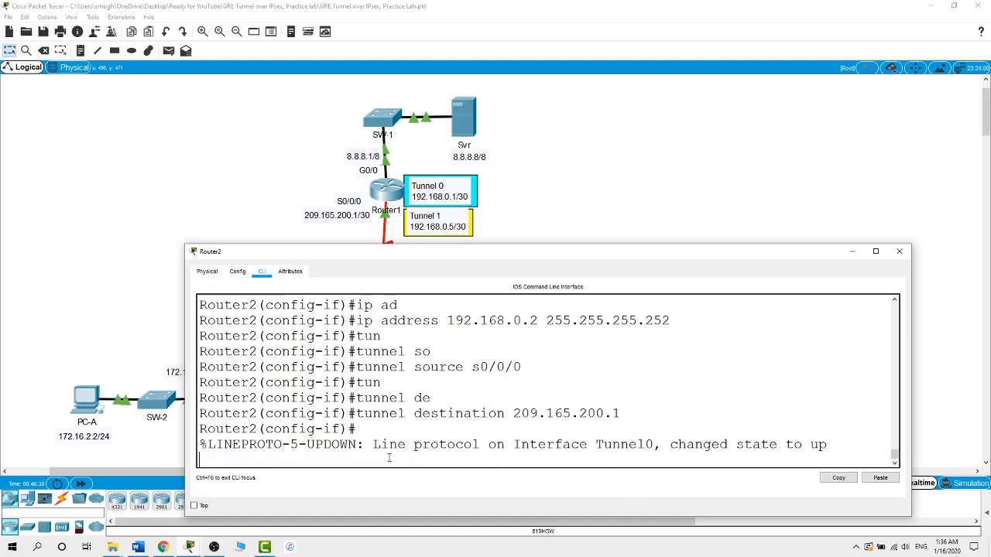
- Set the mode of Router2's tunnel 0 to gre ip
left_click(653, 144)
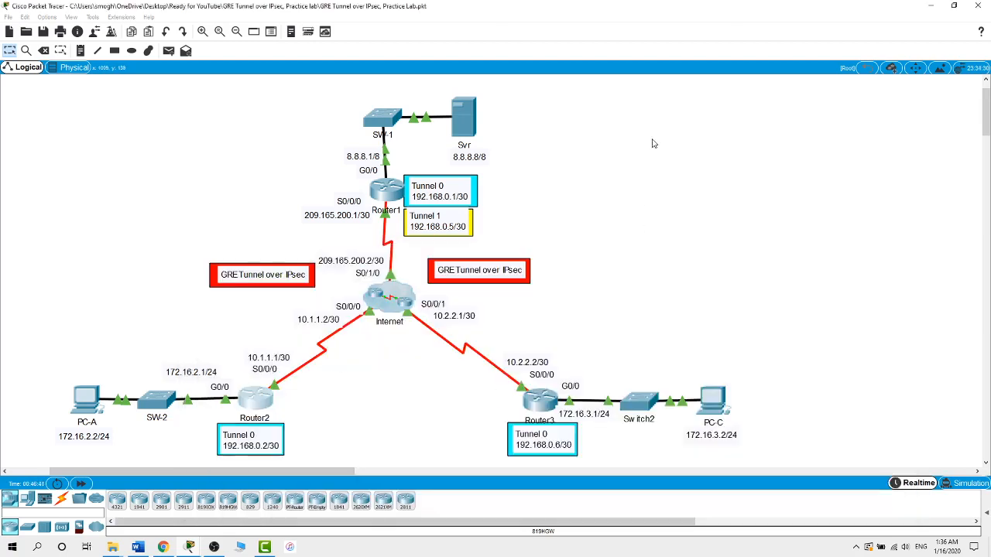
left_click(262, 400)
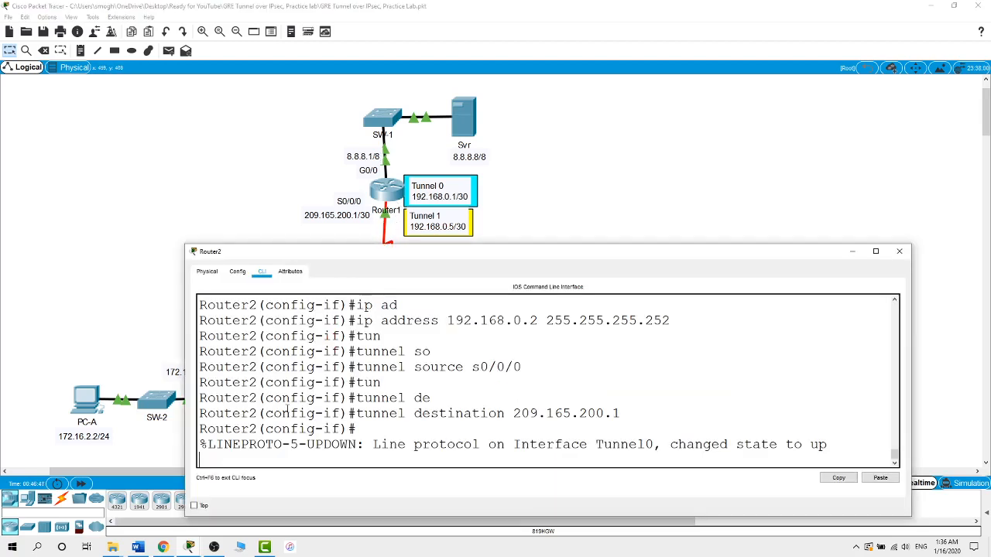
key("Return")
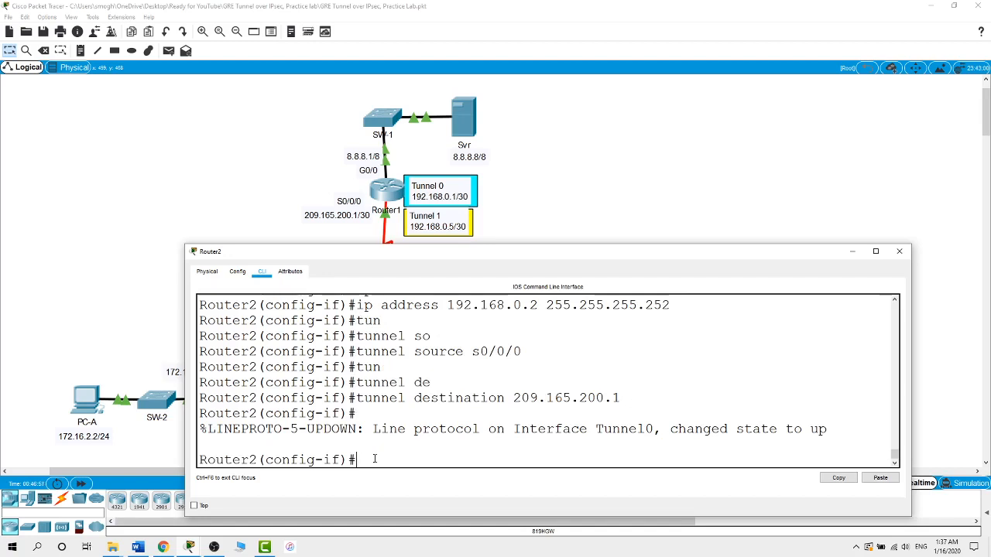
type("tun")
key("Tab")
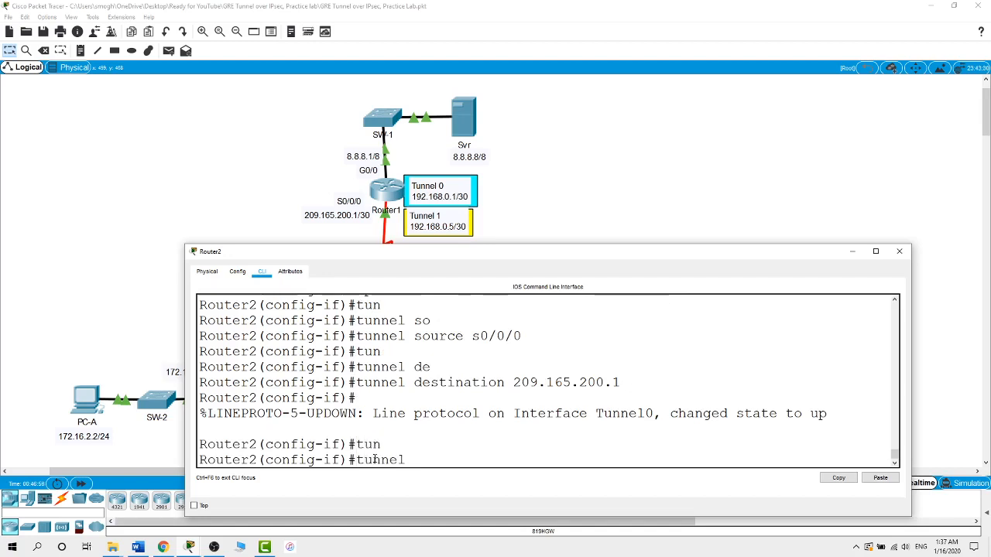
type("mo")
key("Tab")
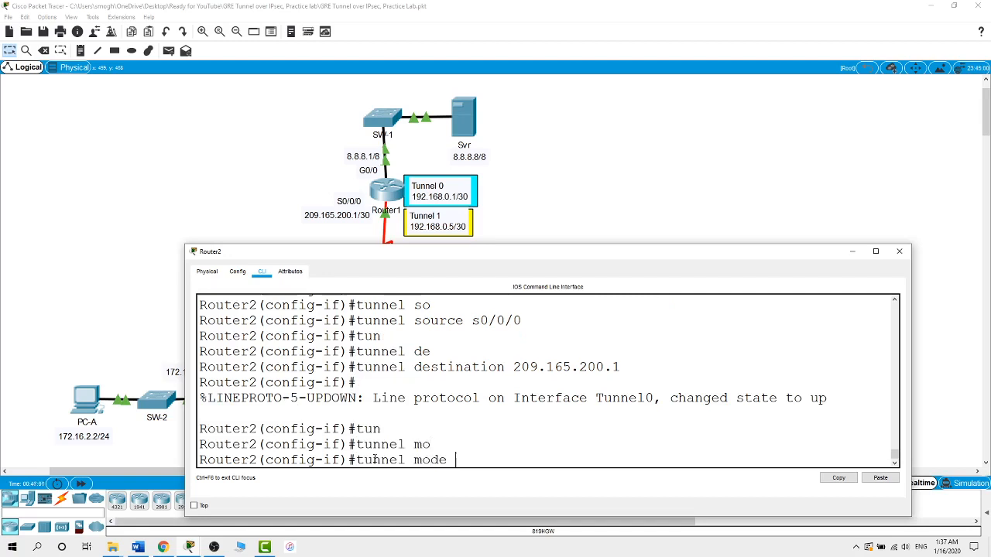
type("gr")
key("Tab")
type("ip")
key("Return")
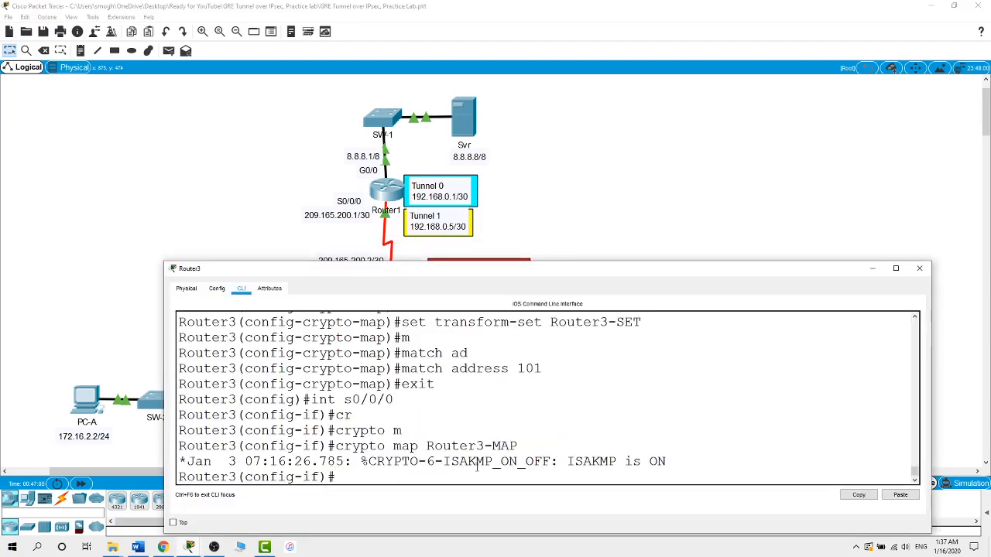
- In Router3's command line, leave the serial interface configuration and create interface tunnel 0
type("exit")
key("Return")
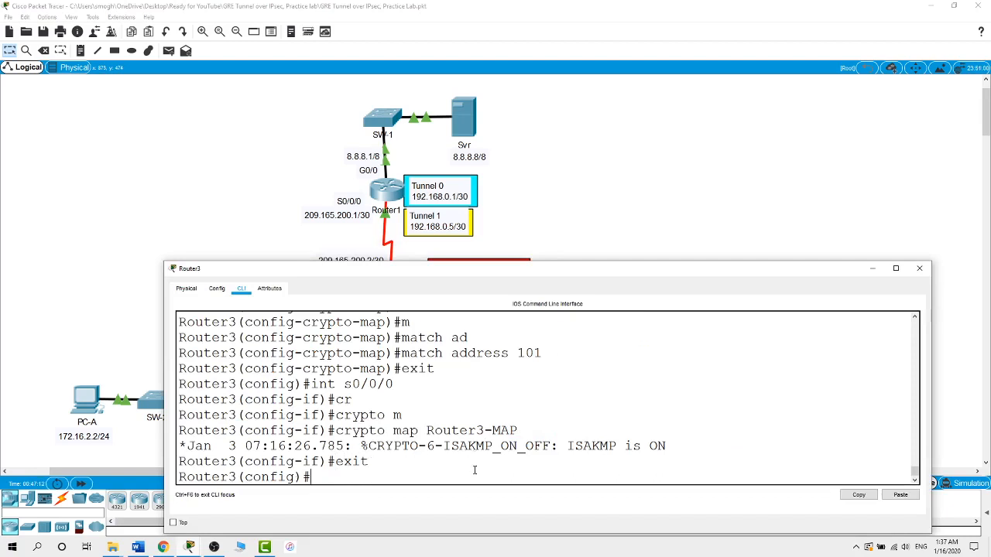
type("int tun")
key("Tab")
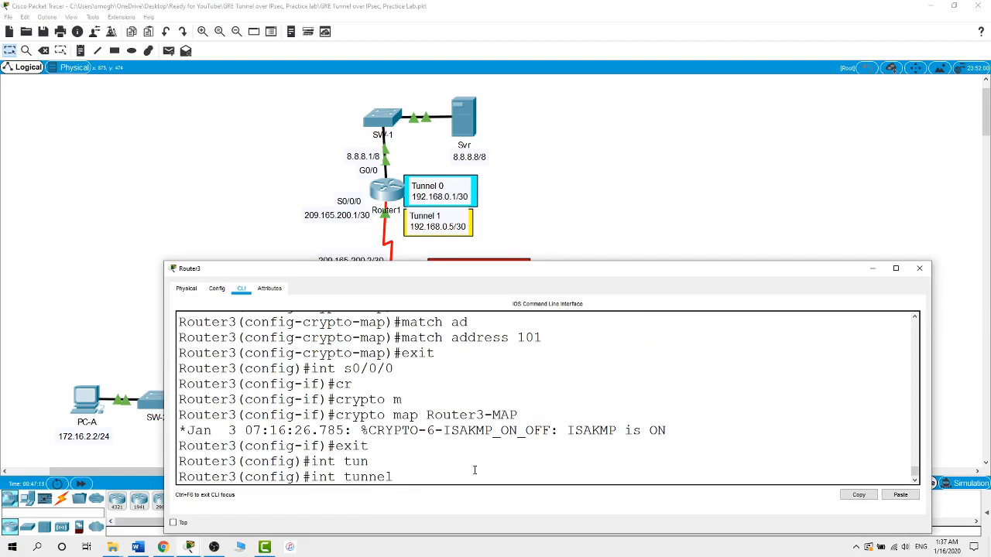
type("0")
key("Return")
key("Return")
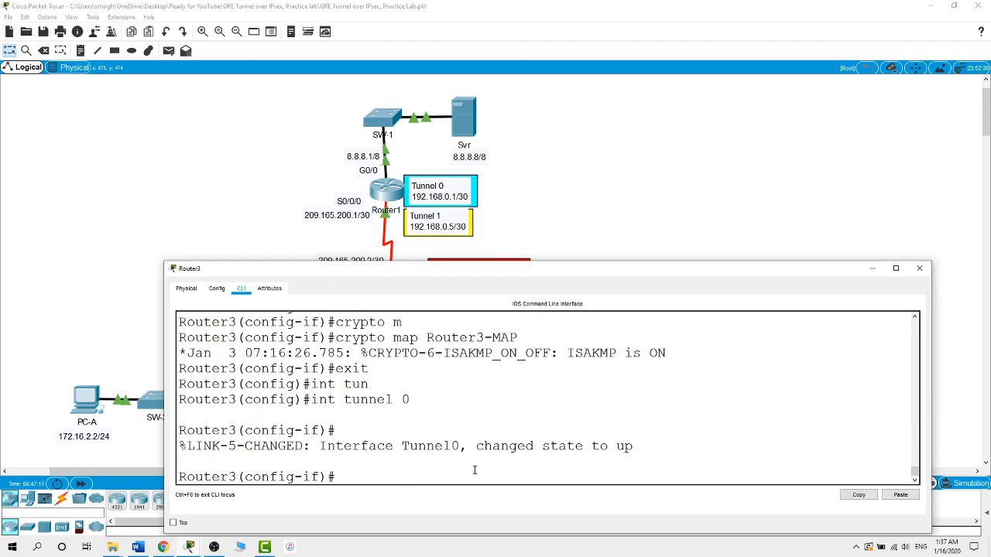
- Assign Router3's tunnel 0 the IP address 192.168.0.6 with subnet mask 255.255.255.252
type("ip add")
key("Tab")
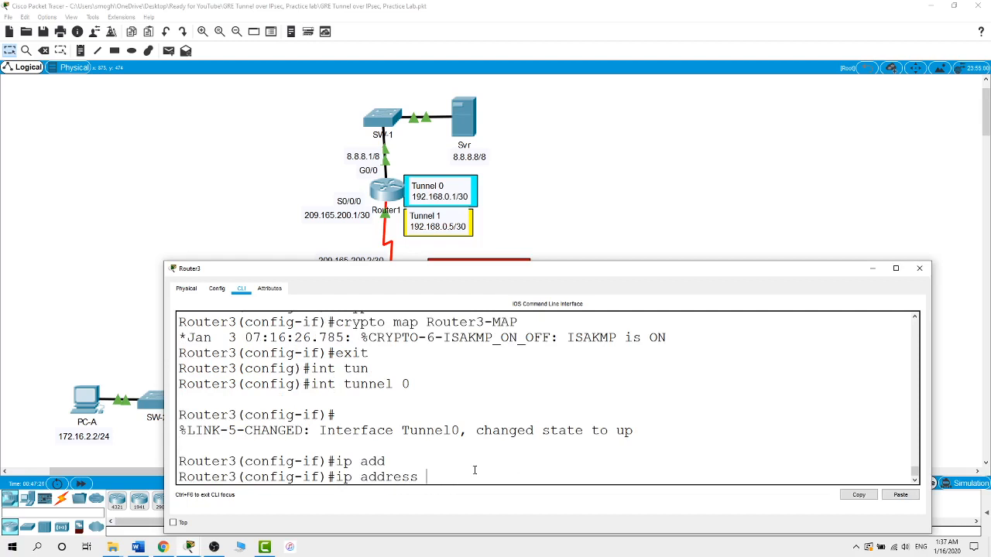
type("192.168.0.6 255")
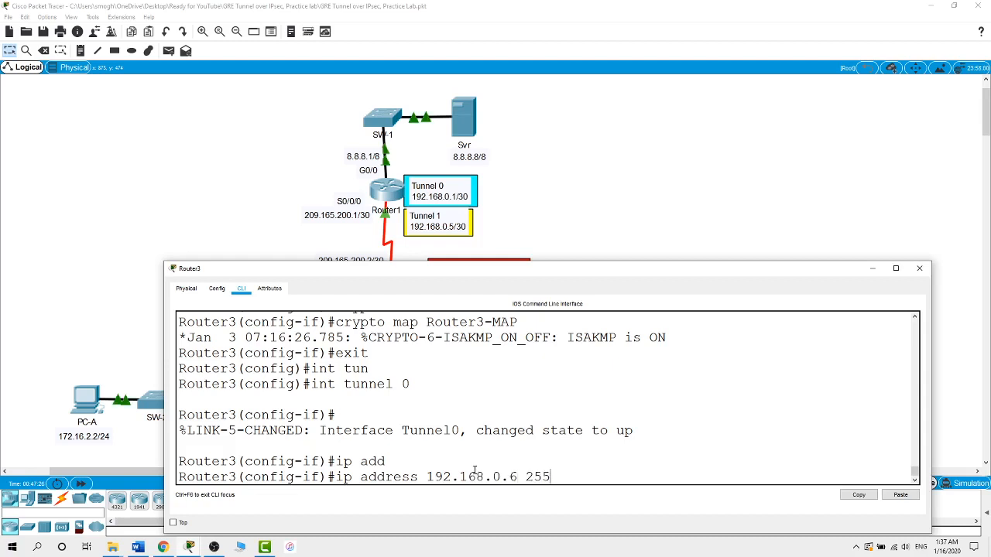
type(".255.255.252")
key("Return")
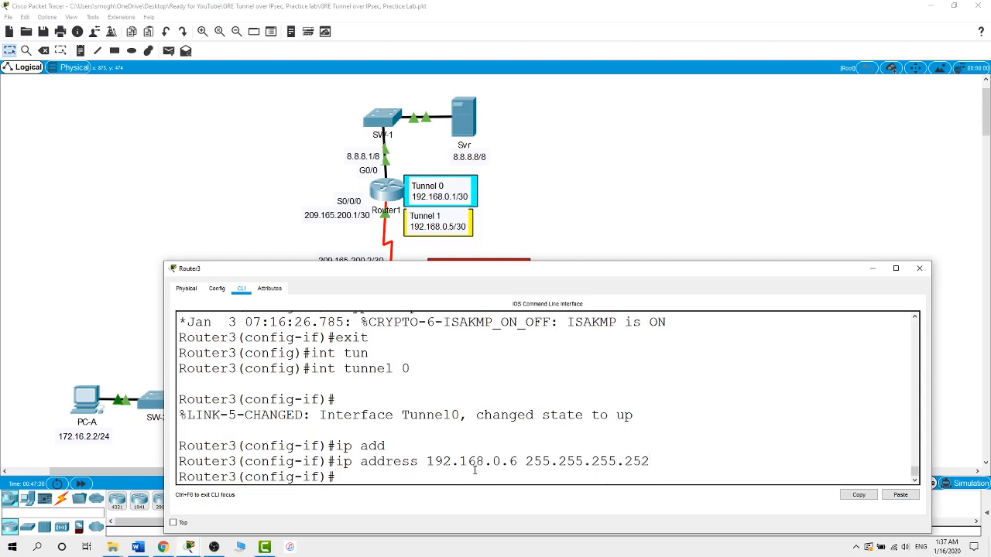
- Set the source of Router3's tunnel 0 to S0/0/0
type("tun")
key("Tab")
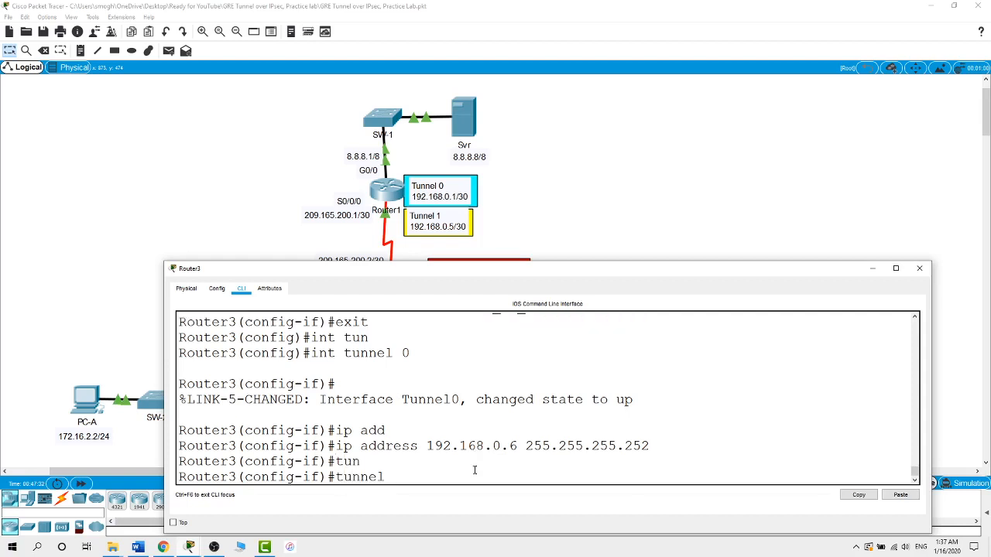
type("so")
key("Tab")
type("S")
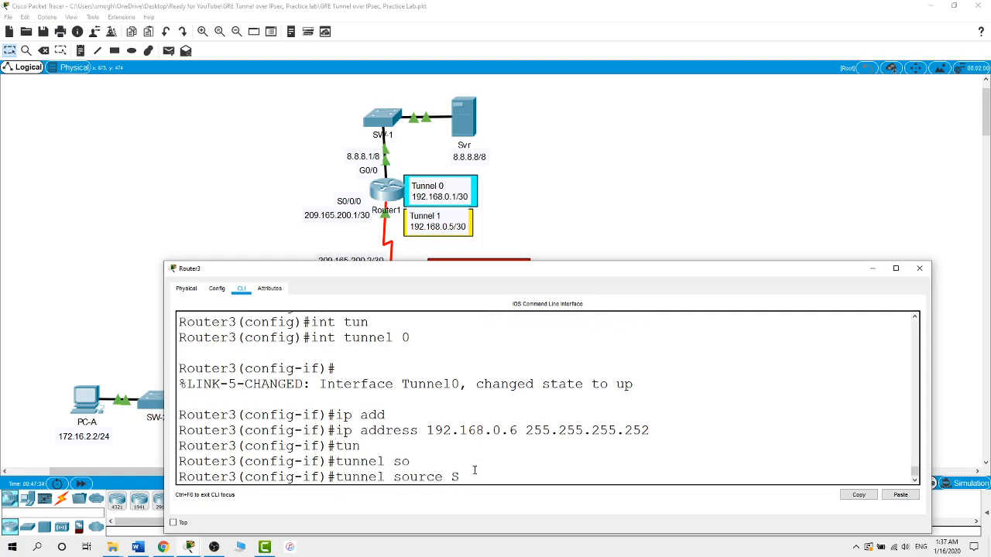
type("0/0/0")
key("Return")
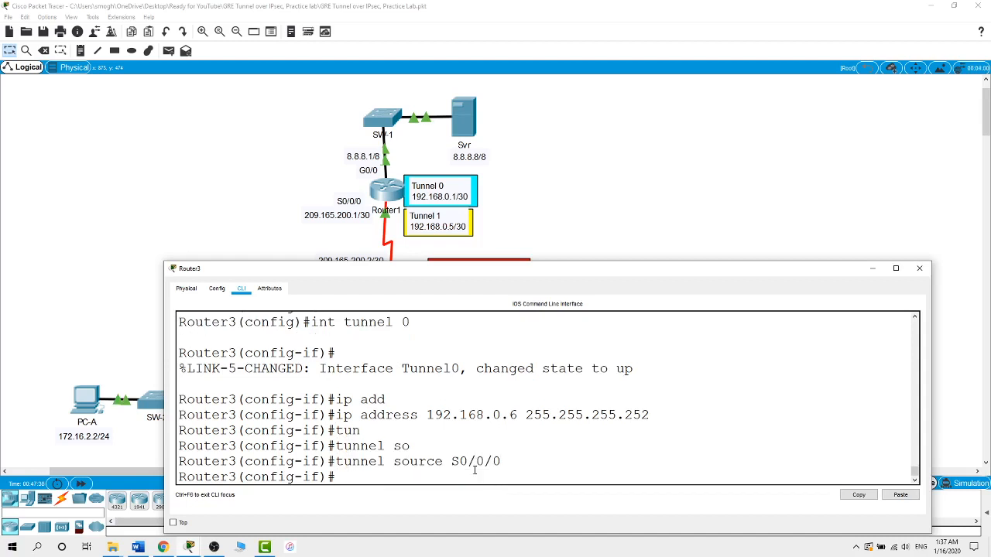
- Set the destination of Router3's tunnel 0 to 209.165.200.1
type("tun")
key("Tab")
type("de")
key("Tab")
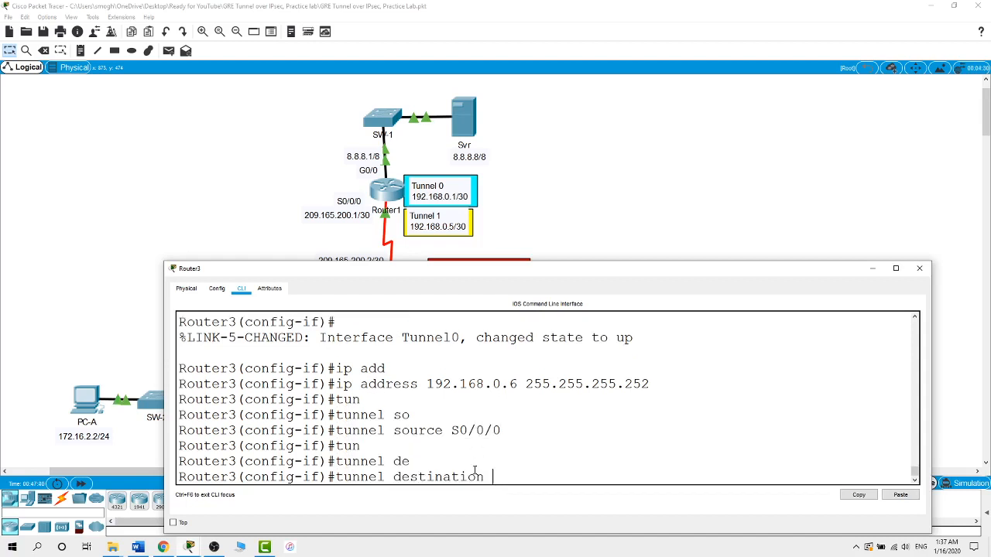
type("209.165.200.1")
key("Return")
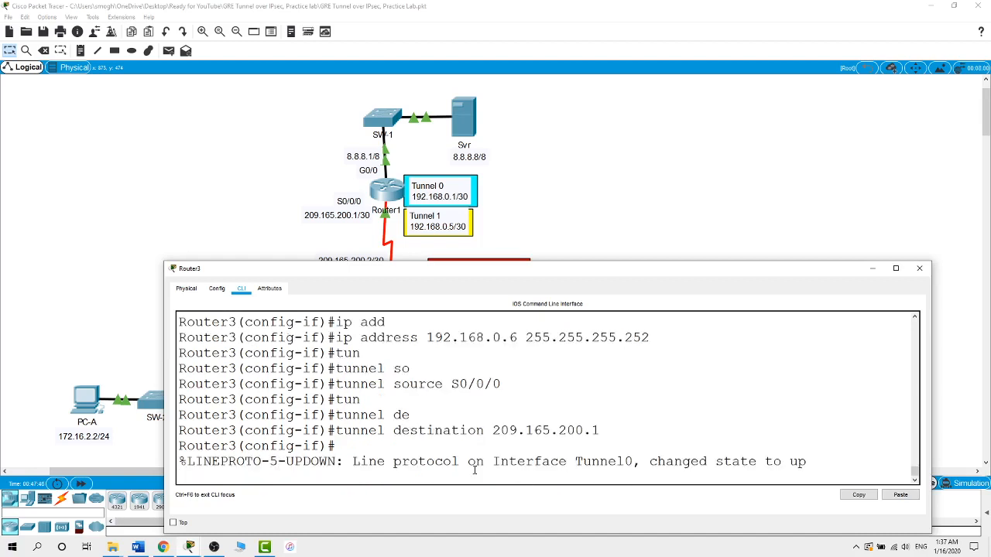
key("Return")
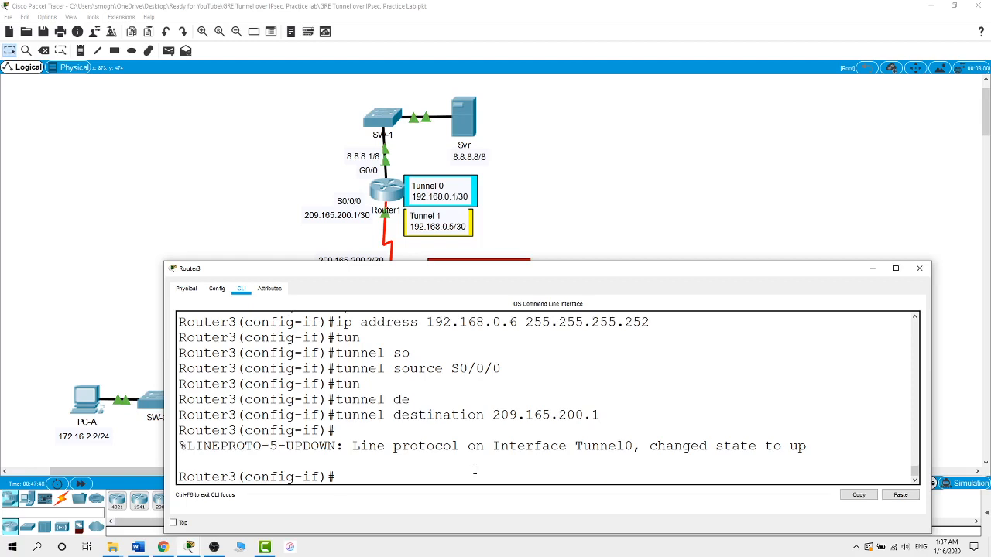
- Set the mode of Router3's tunnel 0 to gre ip
type("tun")
key("Tab")
type("m")
key("Tab")
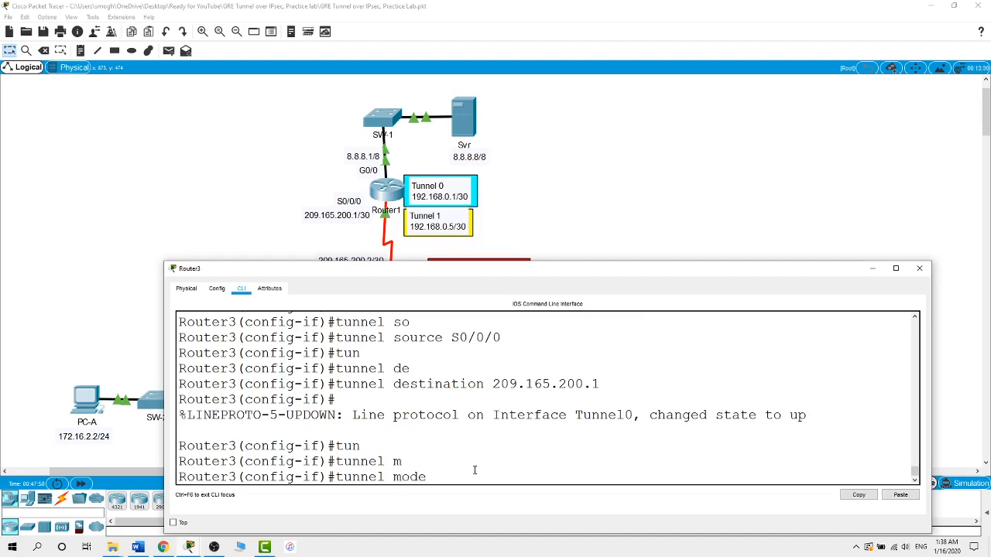
type("gr")
key("Tab")
type("ip")
key("Return")
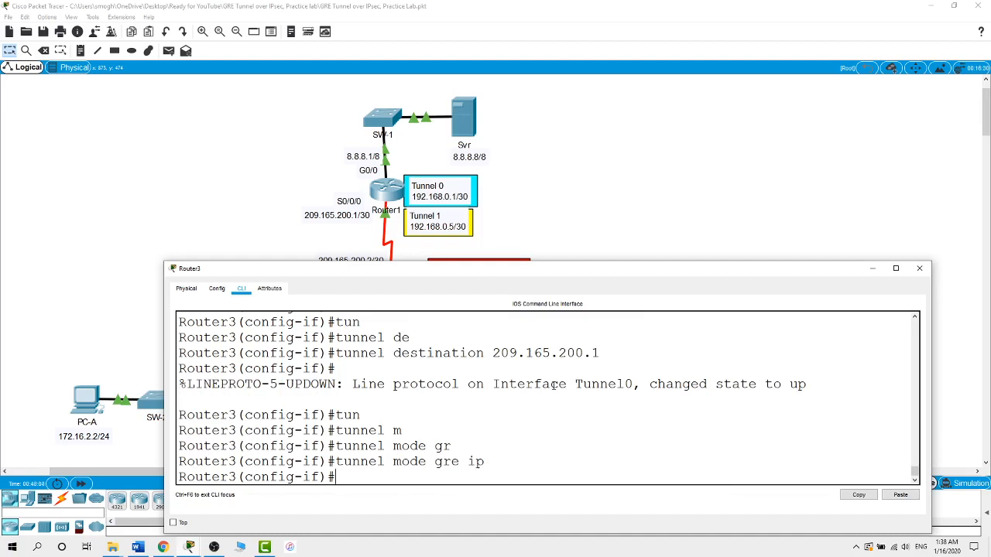
- Switch to Router1's command line and leave the tunnel interface configuration for global configuration mode
left_click(662, 222)
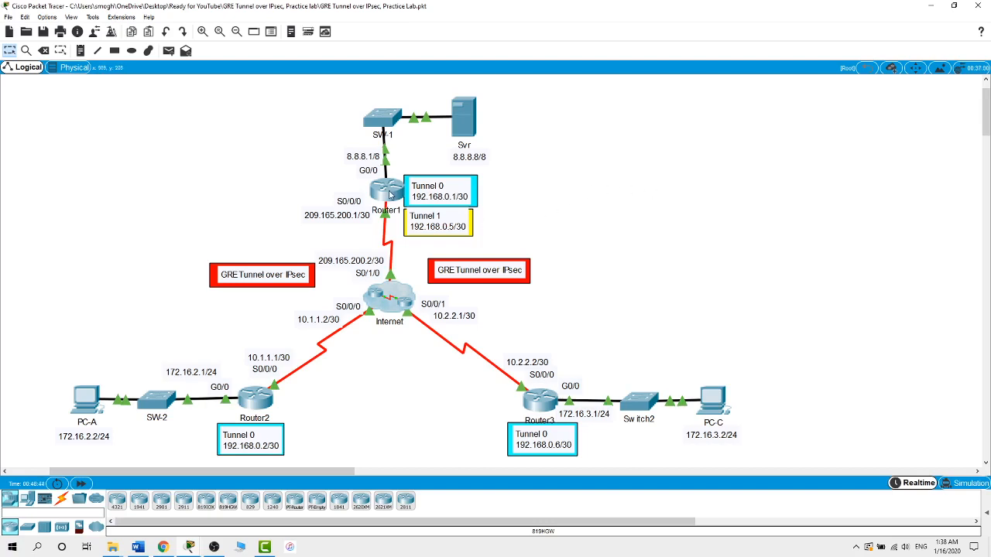
left_click(386, 194)
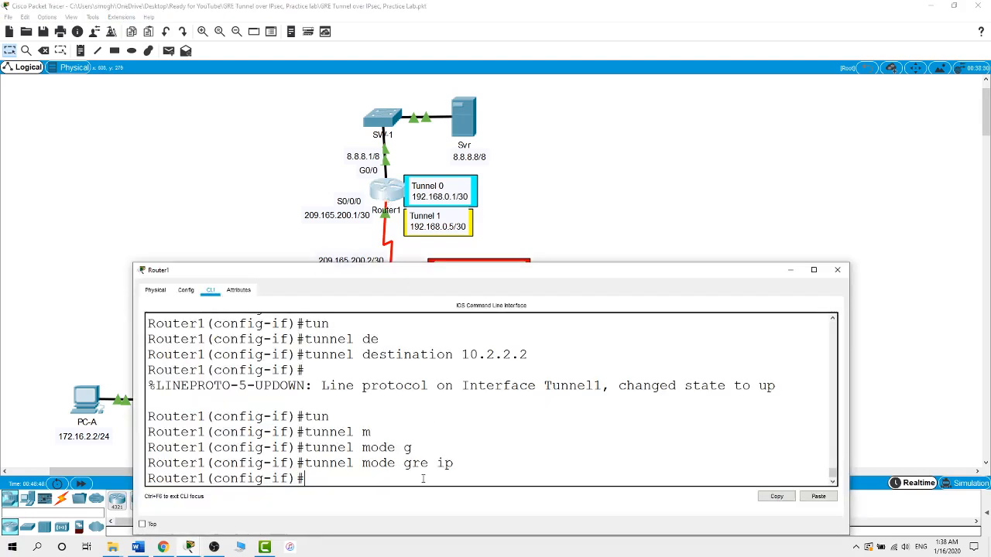
type("exit")
key("Return")
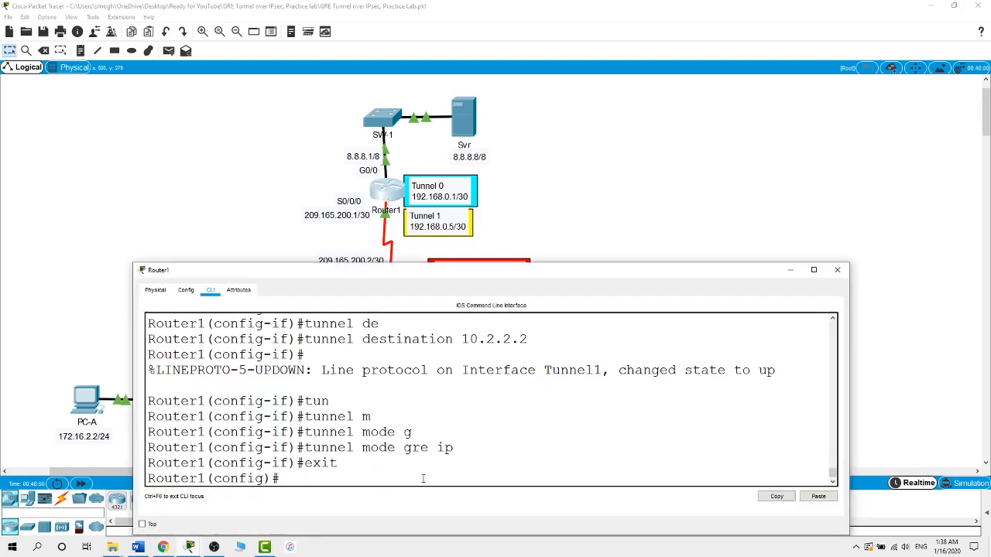
- Add a static route on Router1 to 172.16.2.0 with mask 255.255.255.0 through next hop 192.168.0.2
type("ip route 172.16.2.0 2")
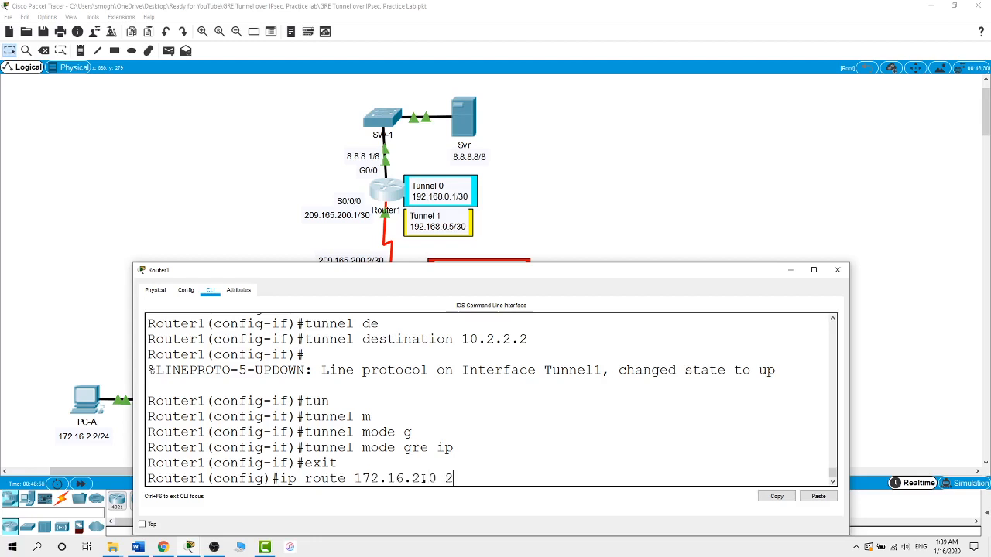
type("55.255.255.0")
left_click(632, 199)
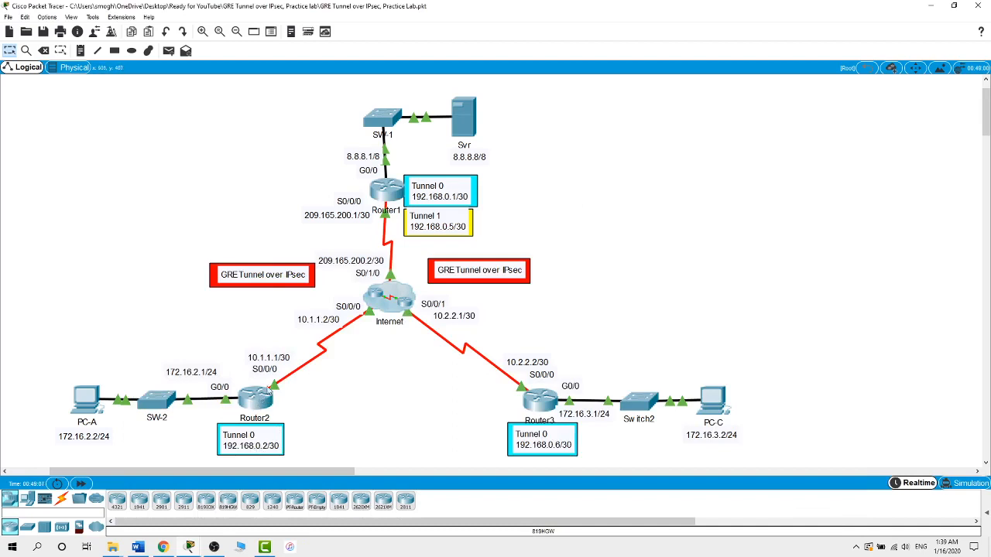
left_click(386, 192)
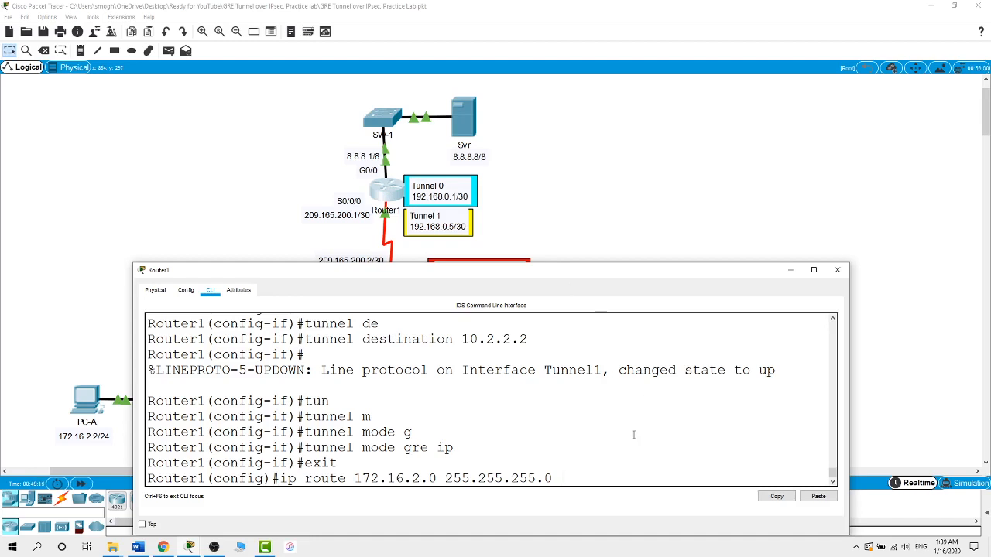
type("192.168.0.2")
key("Return")
- Reuse the previous route command on Router1 to add a static route to 172.16.3.0 255.255.255.0 through next hop 192.168.0.6
key("Up")
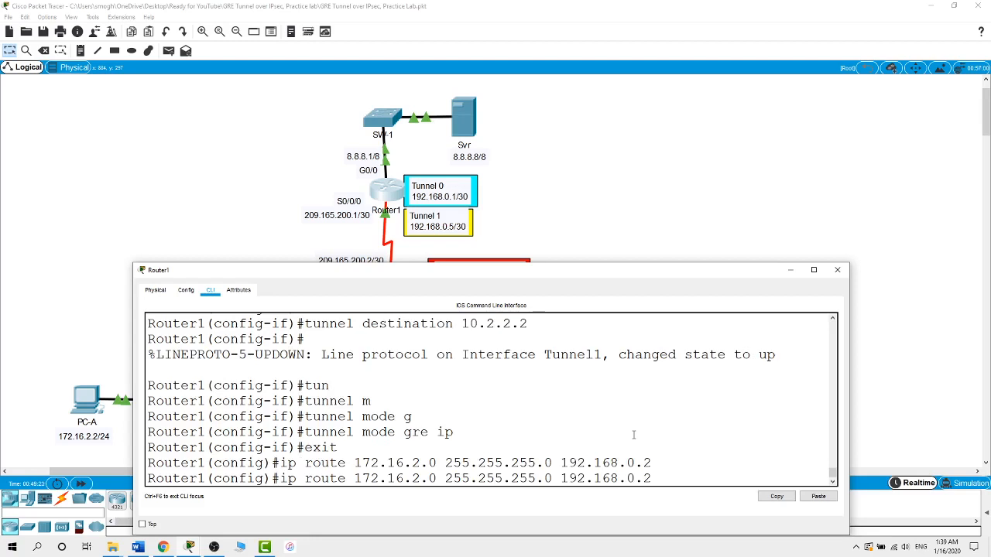
left_click(729, 173)
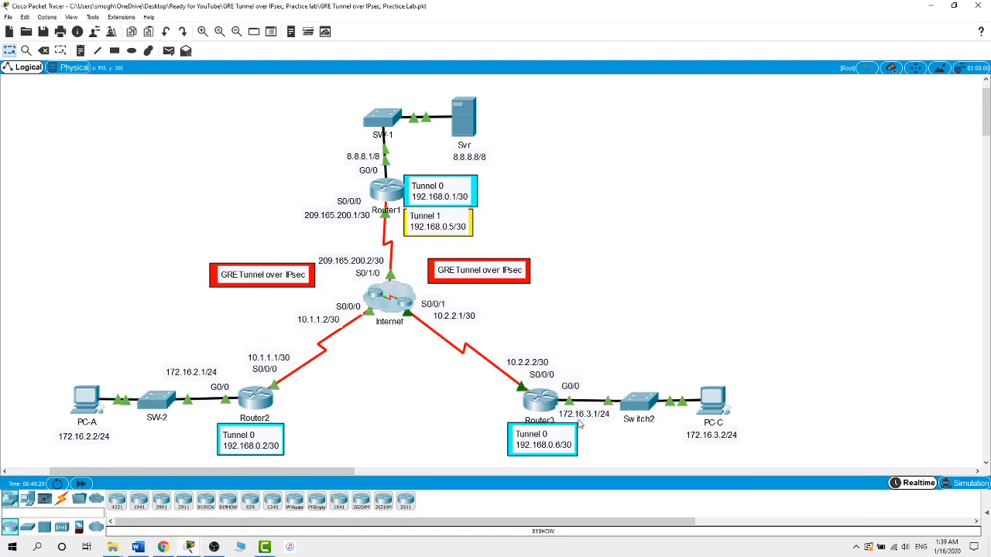
left_click(380, 197)
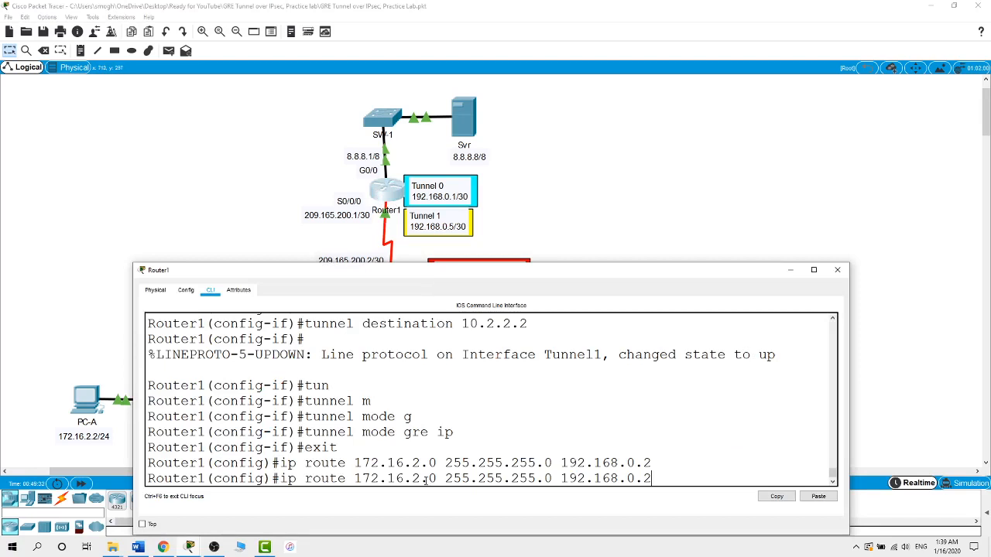
key("Left")
key("Left")
key("Left")
key("Left")
key("Left")
key("Left")
key("Left")
key("Left")
key("Left")
key("Left")
key("Left")
key("Left")
key("Left")
key("Left")
key("Left")
key("Left")
key("Left")
key("Left")
key("Left")
key("Left")
key("BackSpace")
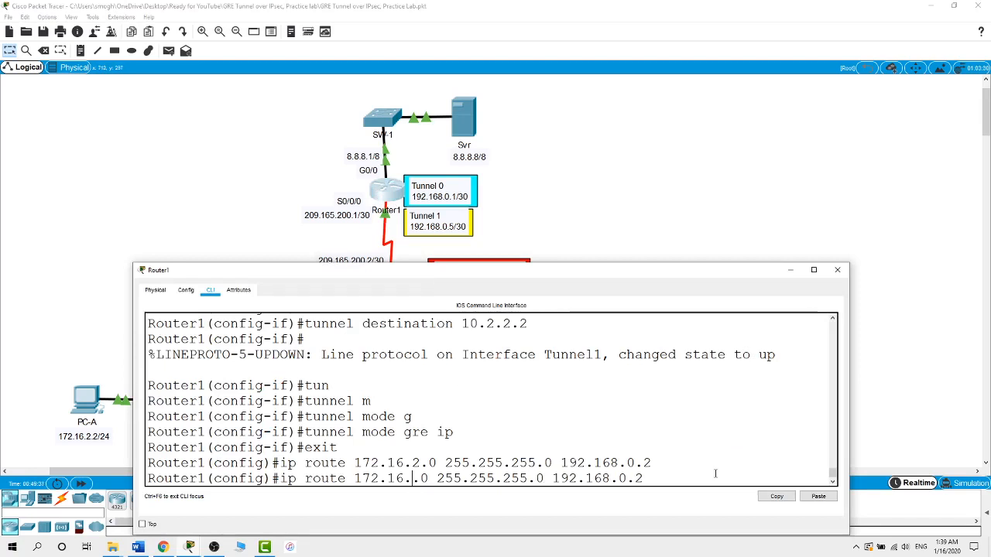
type("3")
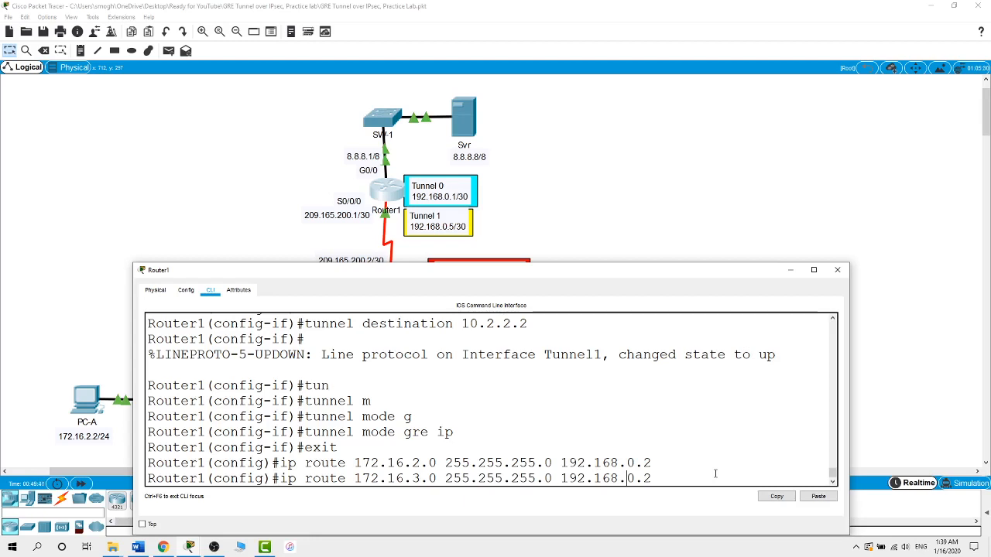
key("Right")
key("BackSpace")
type("6")
key("Return")
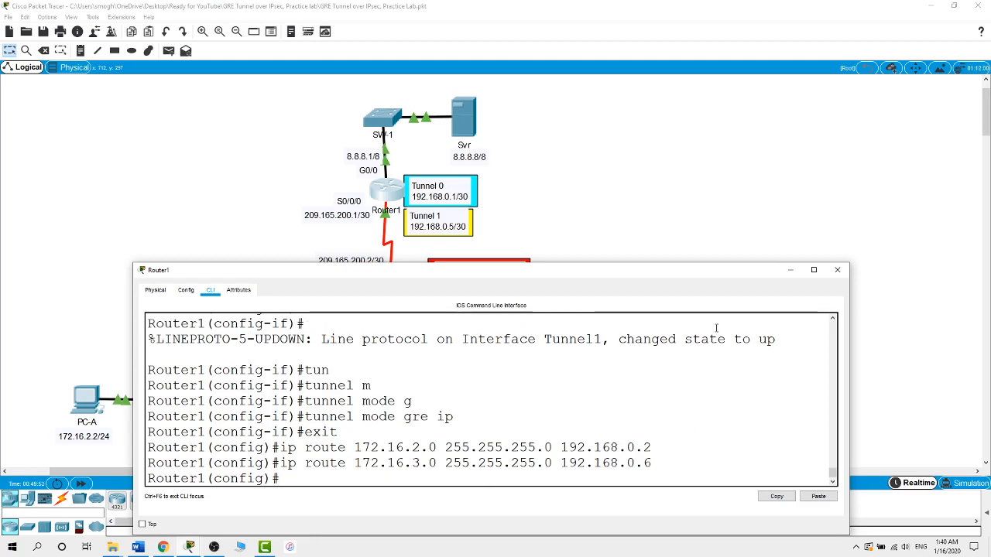
- Switch to Router2's command line and exit the tunnel interface configuration to global configuration mode
left_click(647, 197)
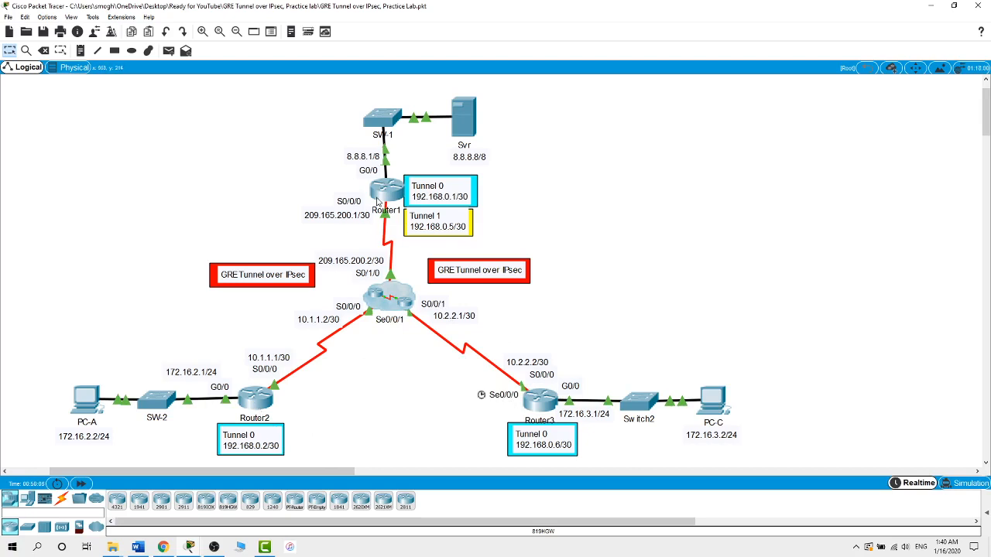
left_click(262, 400)
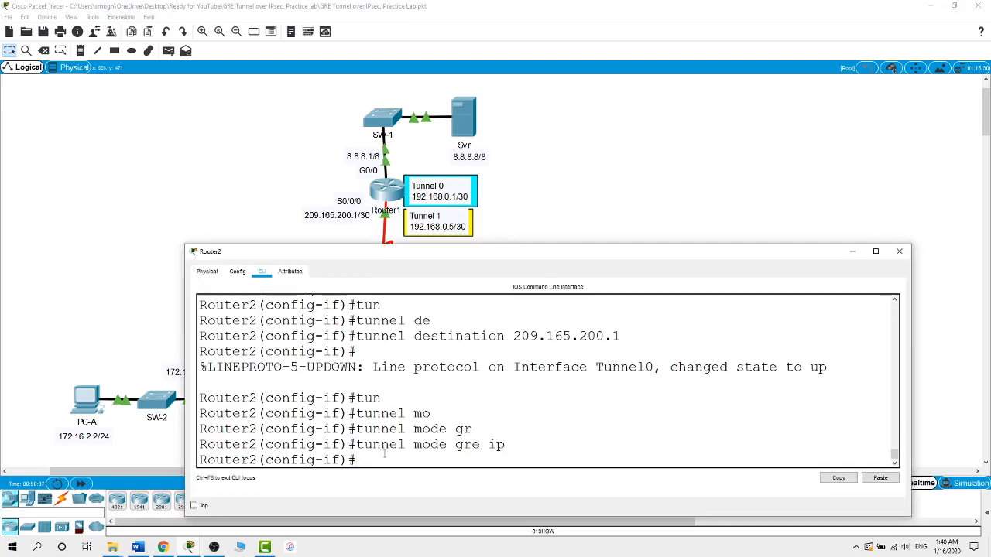
type("exit")
key("Return")
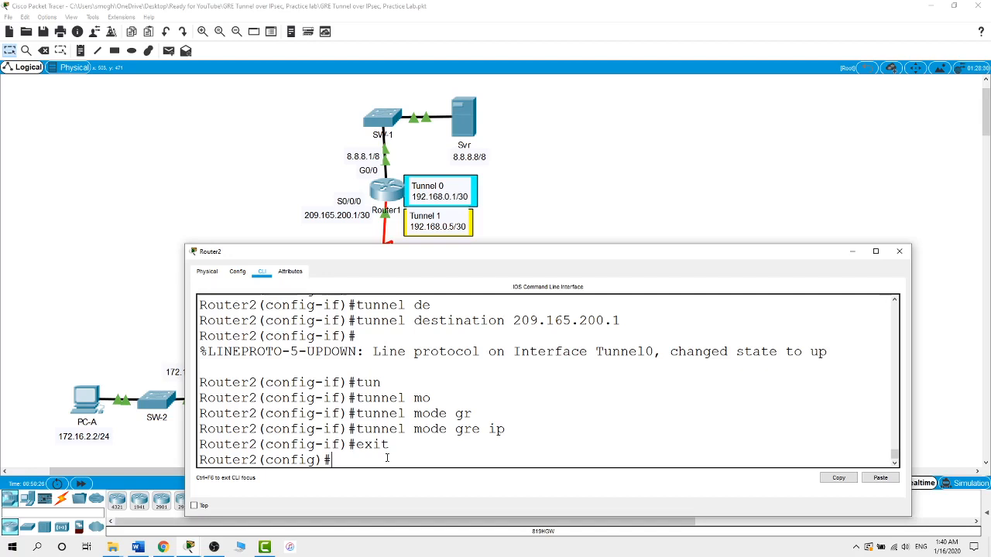
- Add a static route on Router2 to 8.0.0.0 with mask 255.255.255.0 through next hop 192.168.0.1
type("ip route 8.0.0.0.0")
key("BackSpace")
type("255.255")
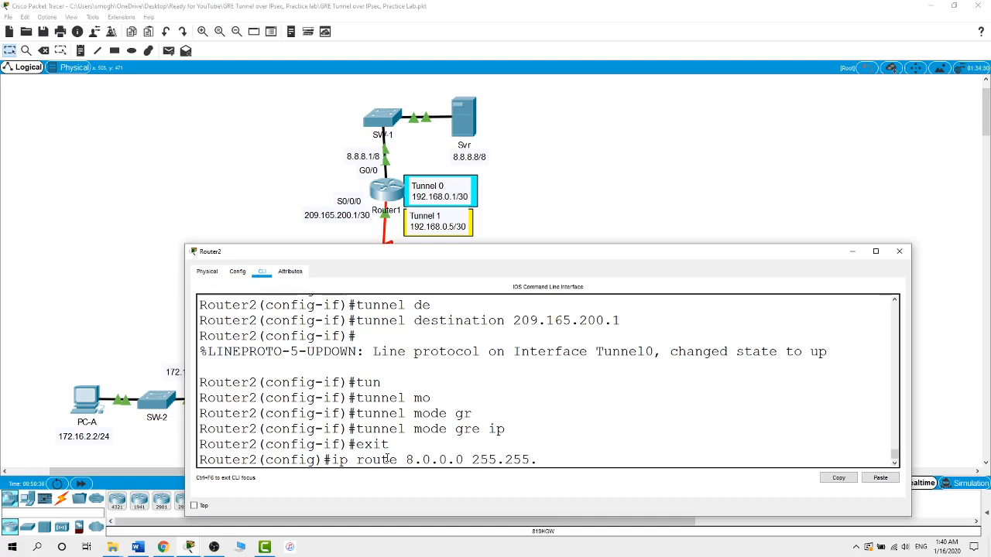
type(".255.0 192.168.0.1")
key("Return")
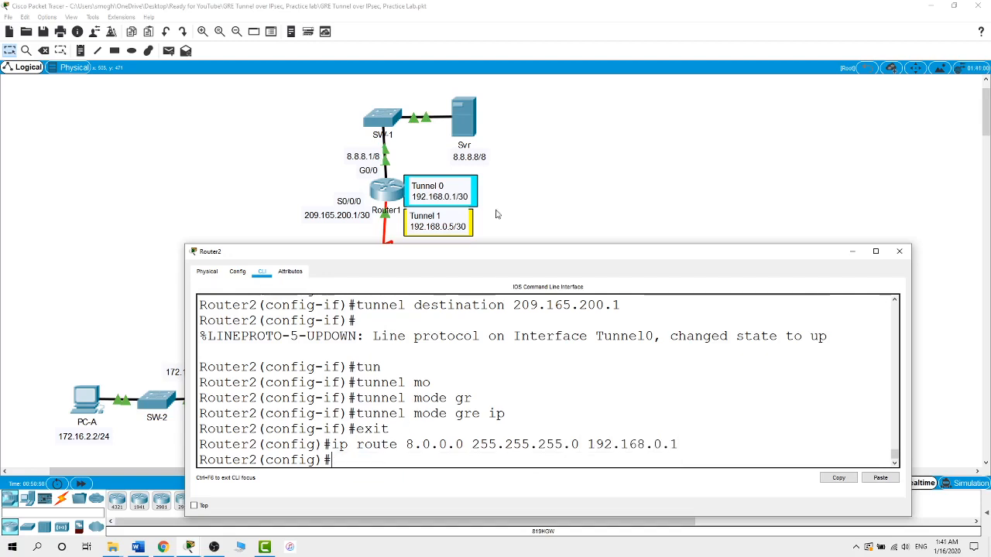
- Switch to Router3's command line and exit the tunnel interface configuration to global configuration mode
left_click(547, 142)
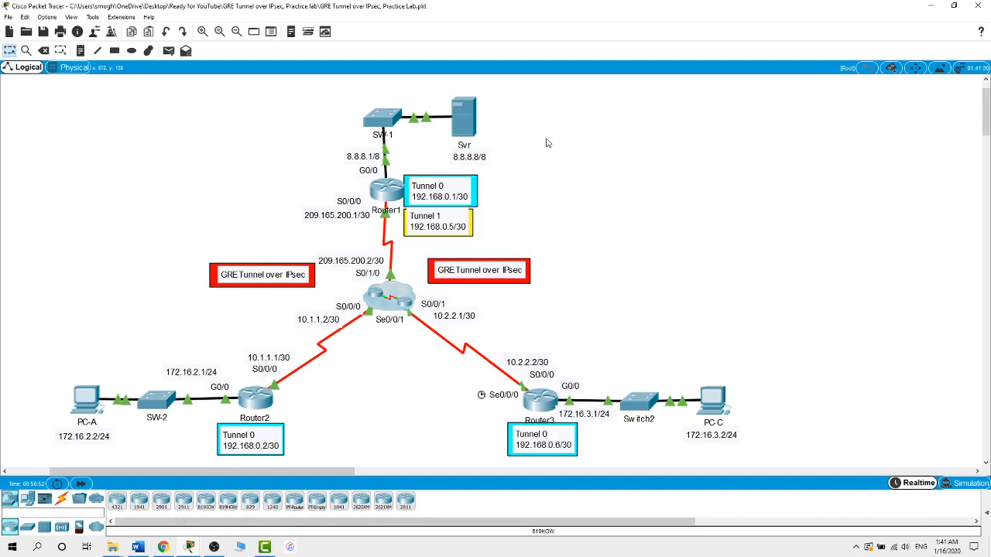
left_click(540, 399)
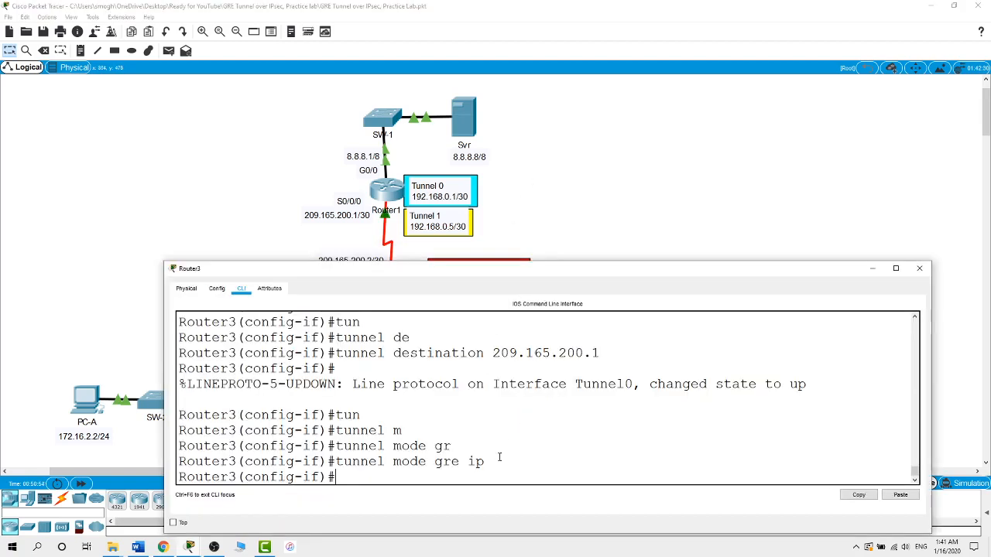
type("exit")
key("Return")
- Add a static route on Router3 to 8.0.0.0 with mask 255.255.255.0 through next hop 192.168.0.5
type("ig)#i")
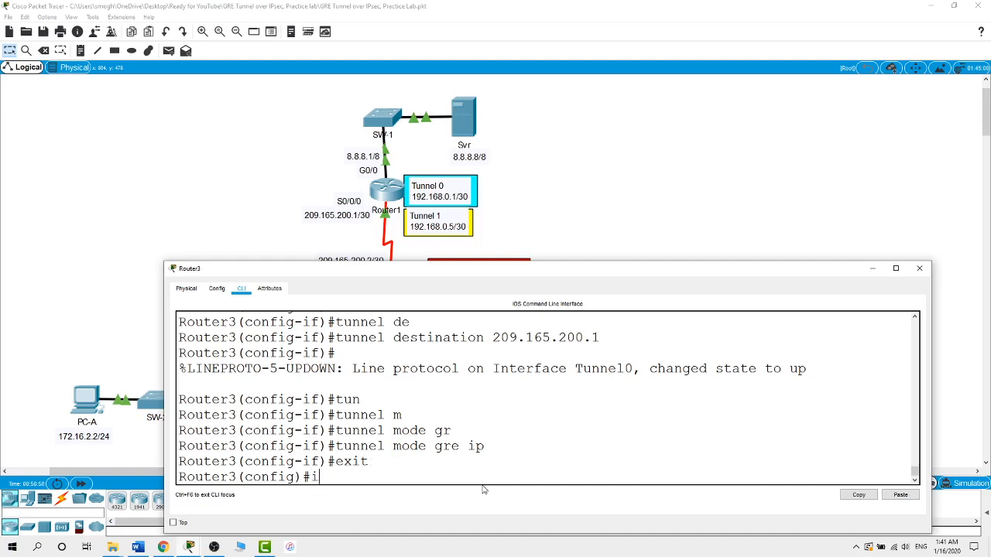
type("p route 8.0.0.0 255.255.25")
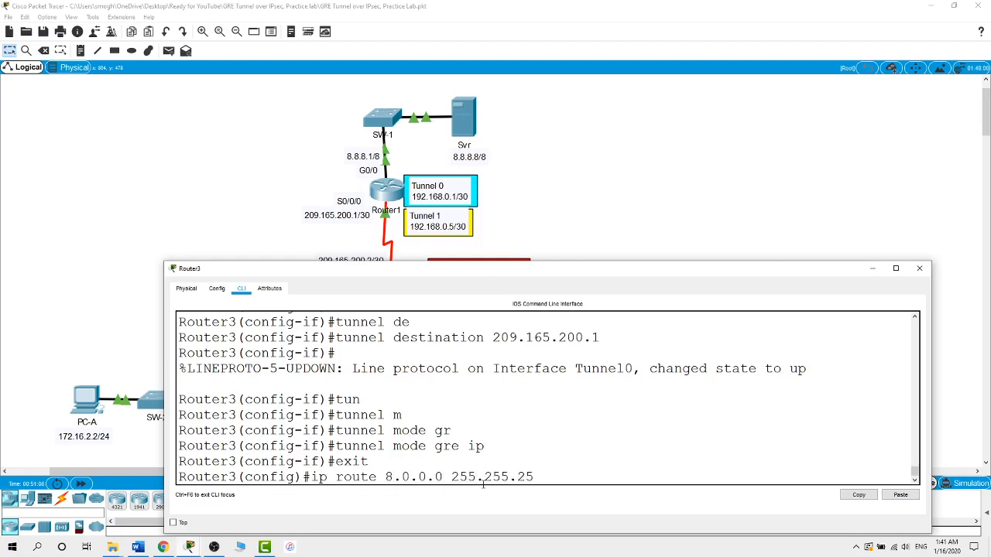
type("5.0 192.168.0.5")
key("Return")
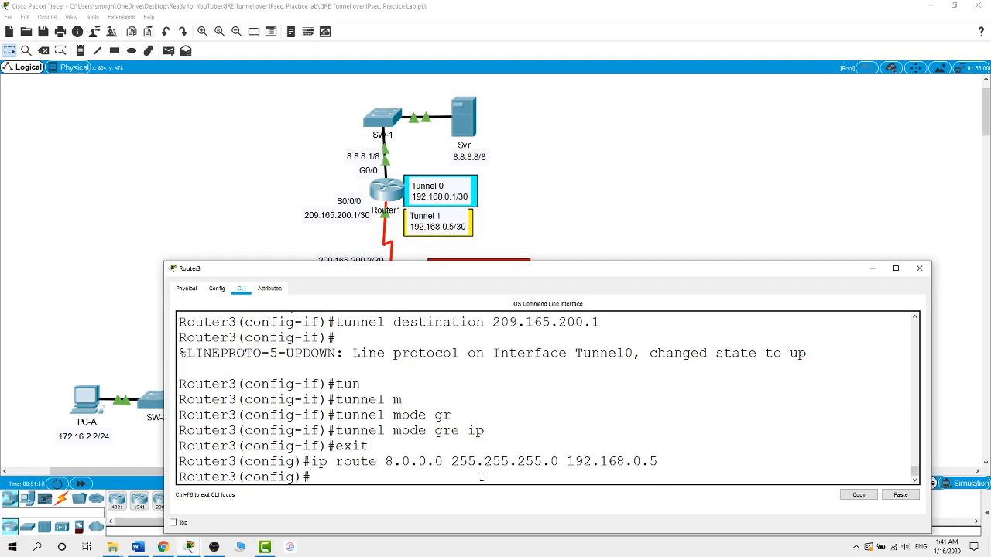
- Test connectivity to the server by pinging 8.8.8.8 twice from PC-A's command prompt
left_click(586, 178)
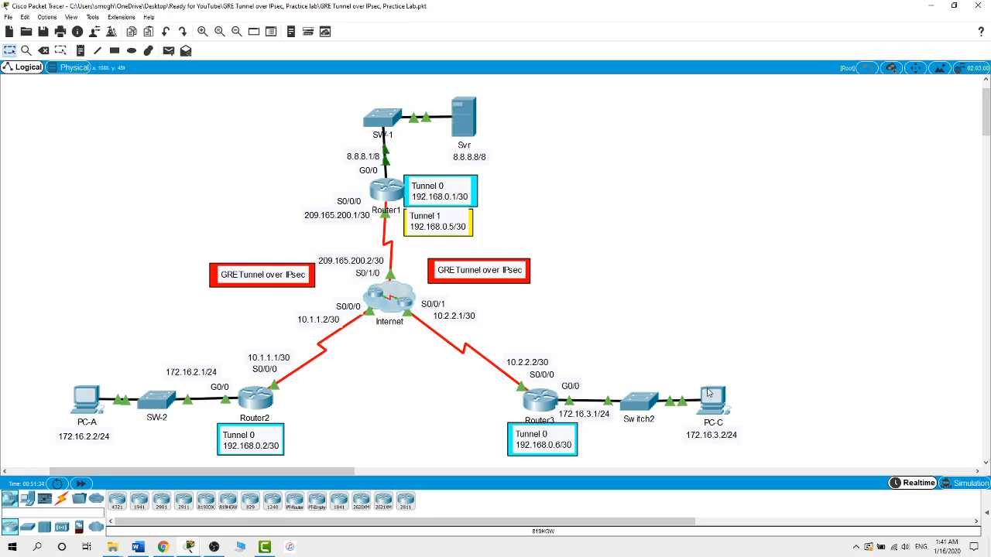
left_click(85, 400)
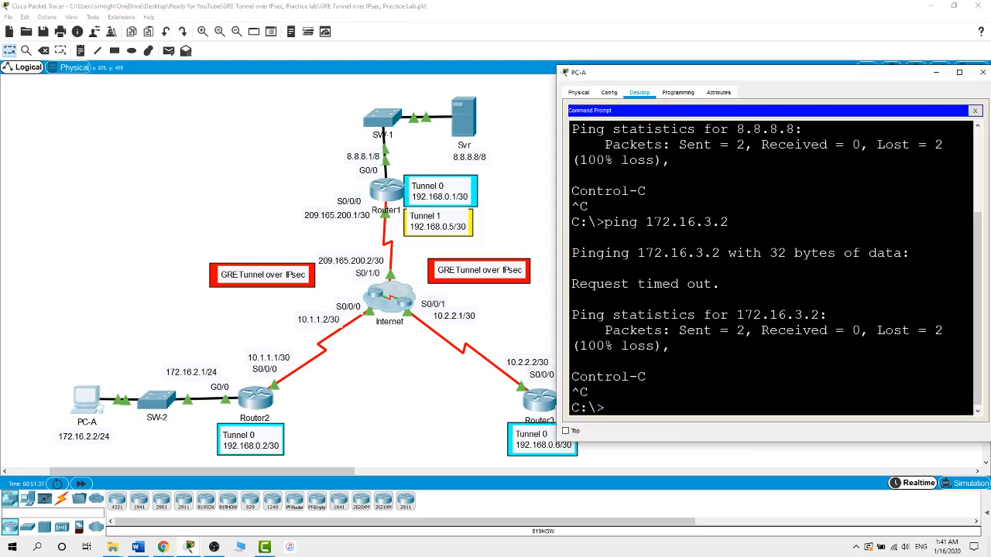
key("Up")
key("Up")
key("Return")
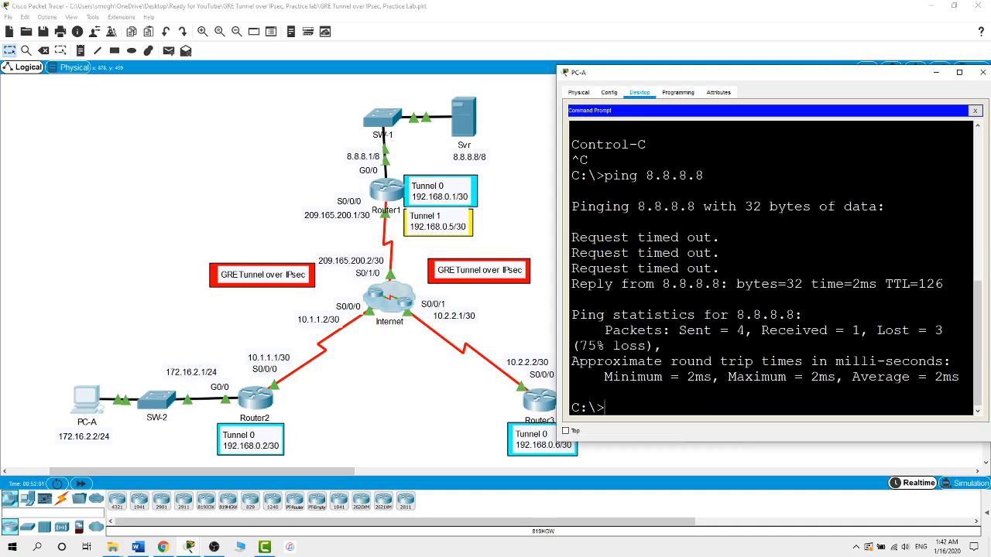
key("Up")
key("Return")
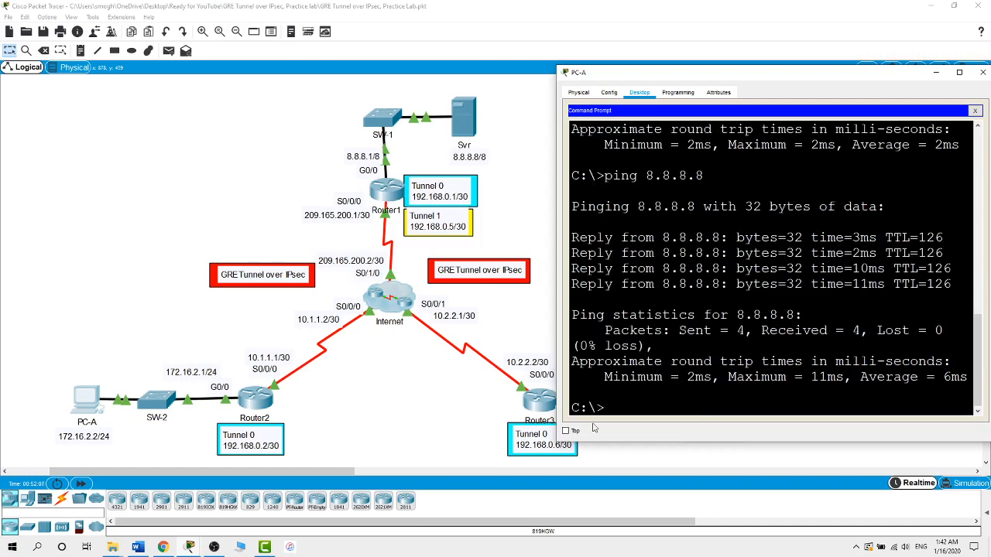
- Ping the server at 8.8.8.8 from PC-C's command prompt to test the tunnel through Router3
left_click(539, 400)
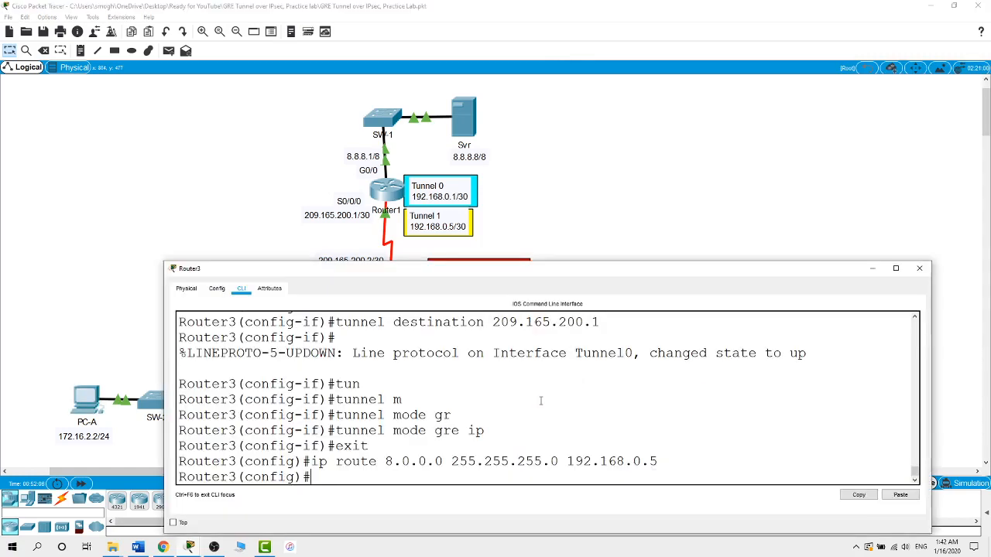
left_click(633, 152)
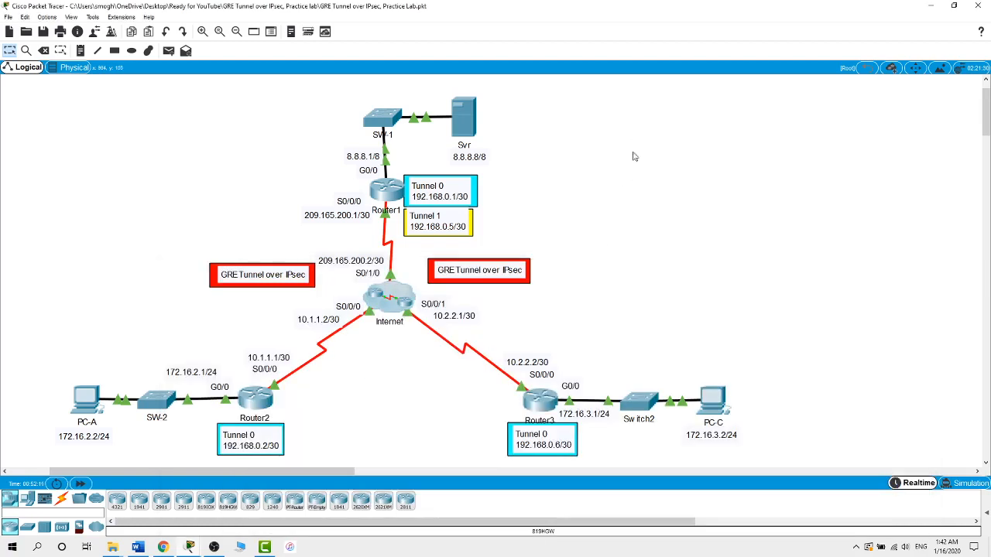
left_click(722, 394)
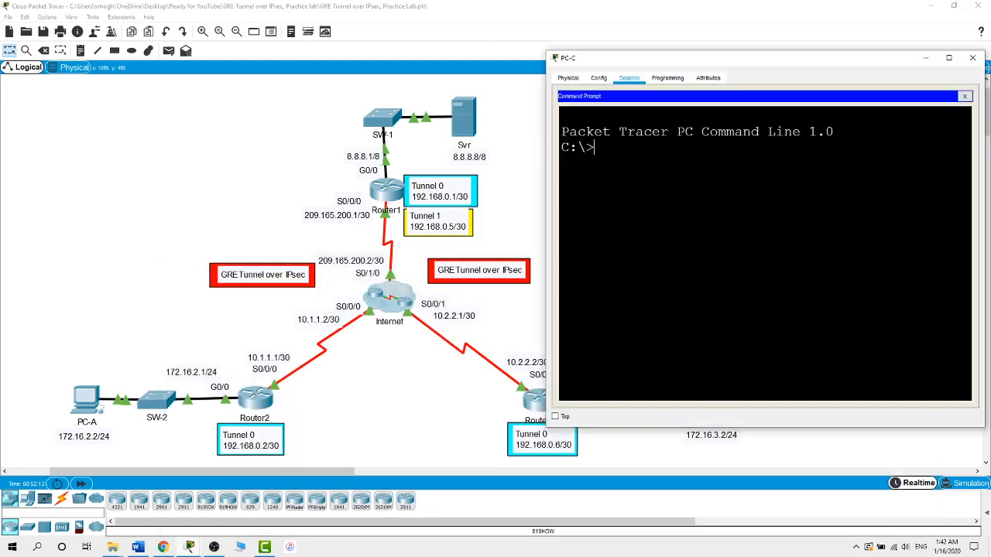
type("ping 8.8.8.8")
key("Return")
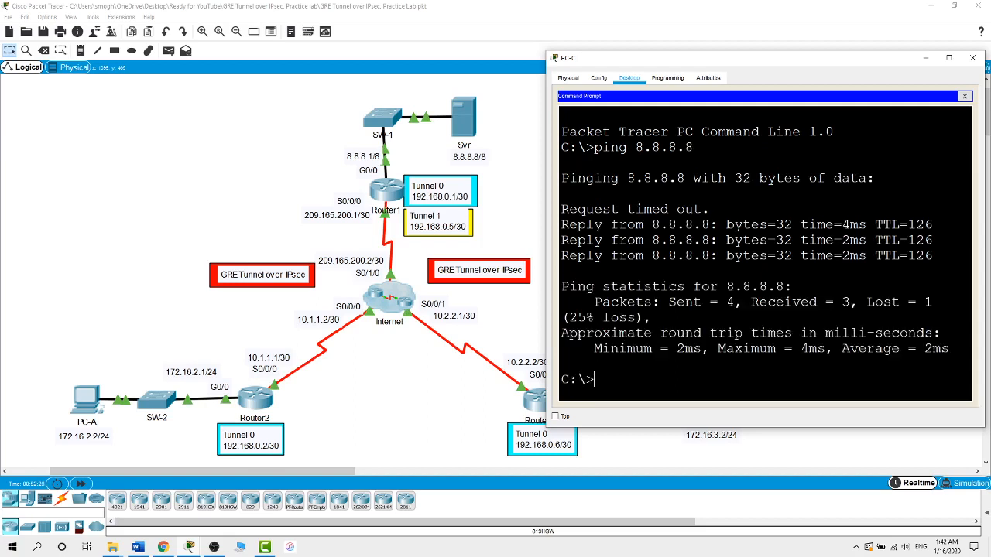
- Test connectivity from PC-A to PC-C by pinging 172.16.3.2, interrupt the ping, and return to the topology
left_click(408, 409)
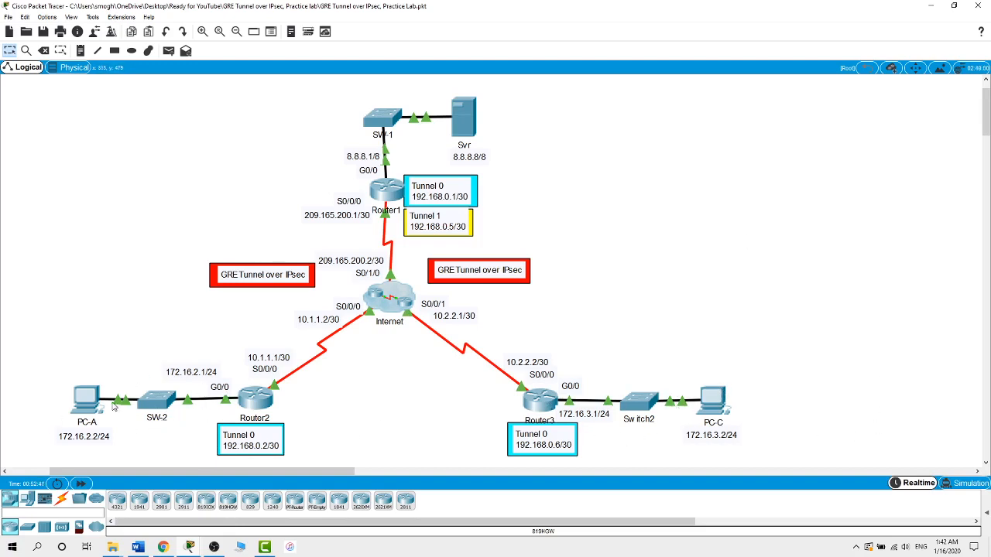
left_click(87, 399)
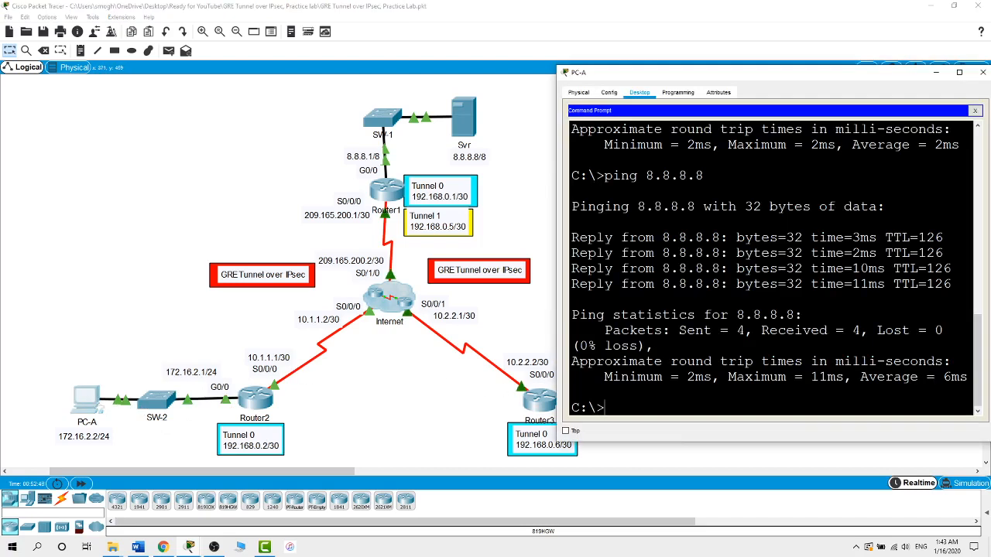
type("ping 172.16.")
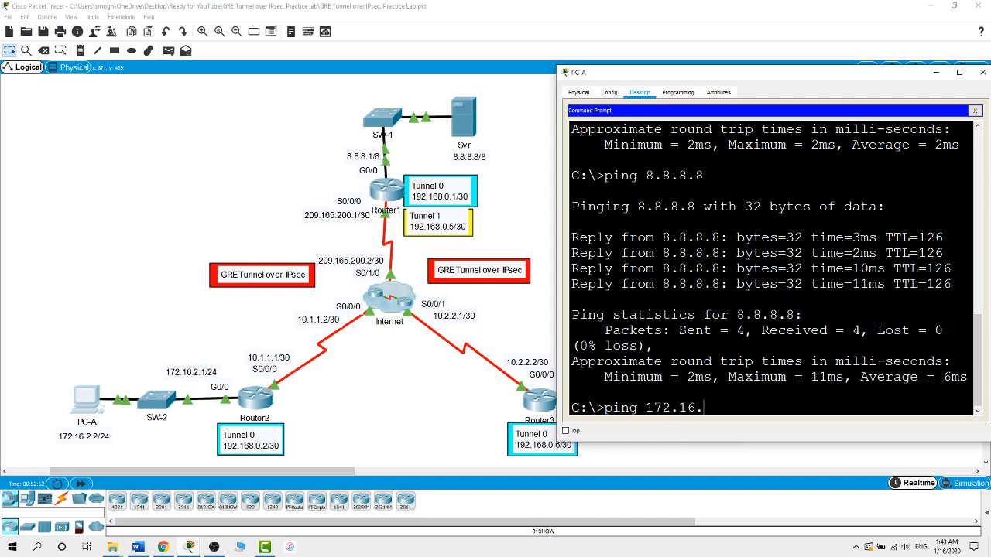
type("3.2")
key("Return")
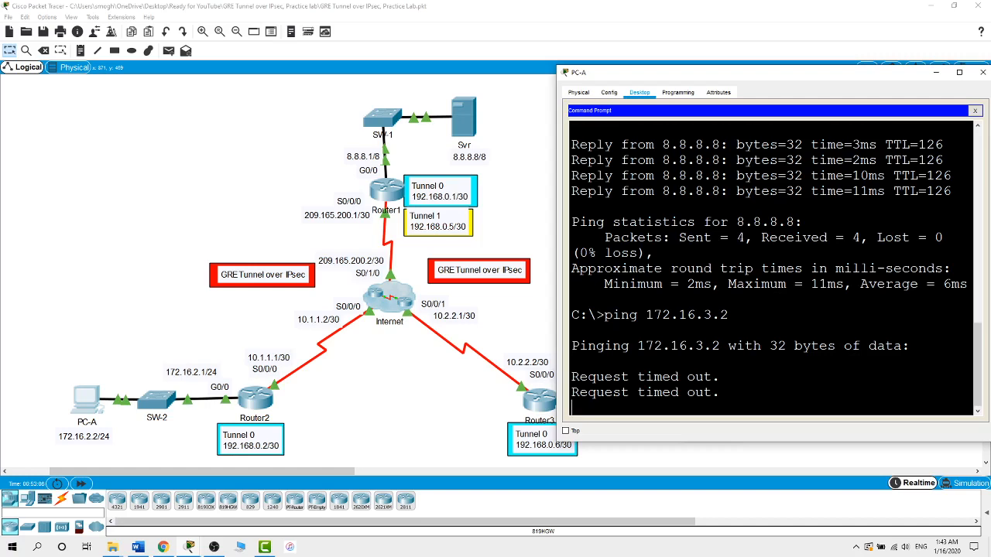
key("ctrl+c")
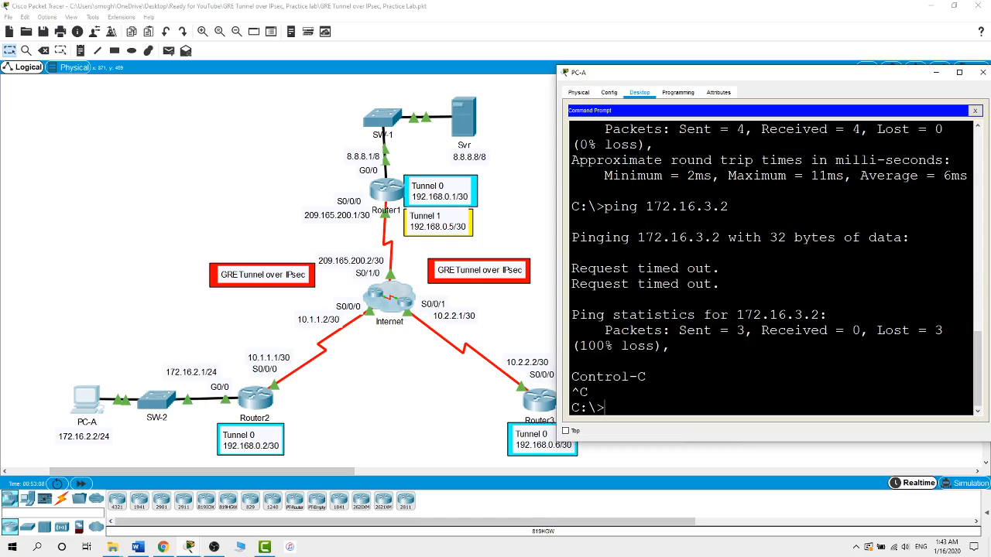
key("Return")
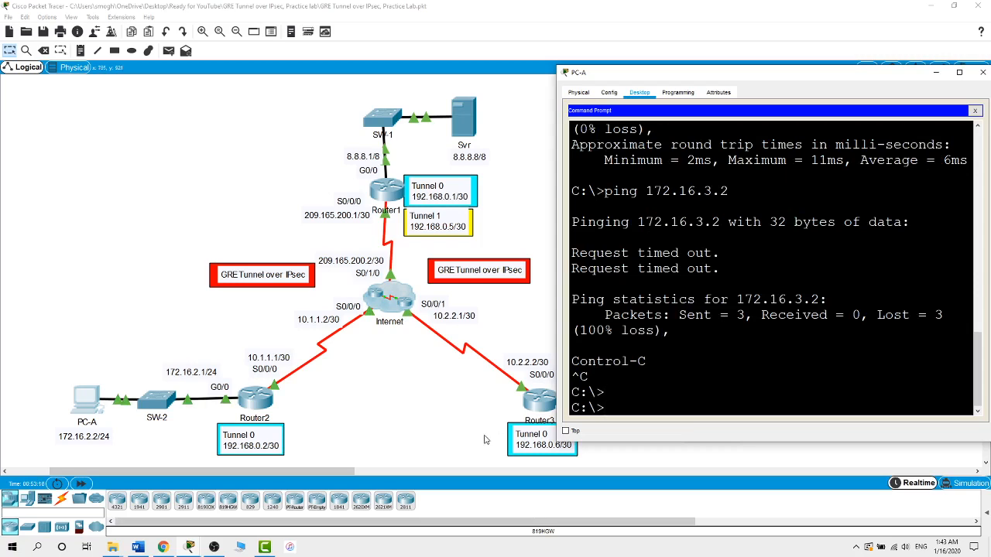
left_click(475, 430)
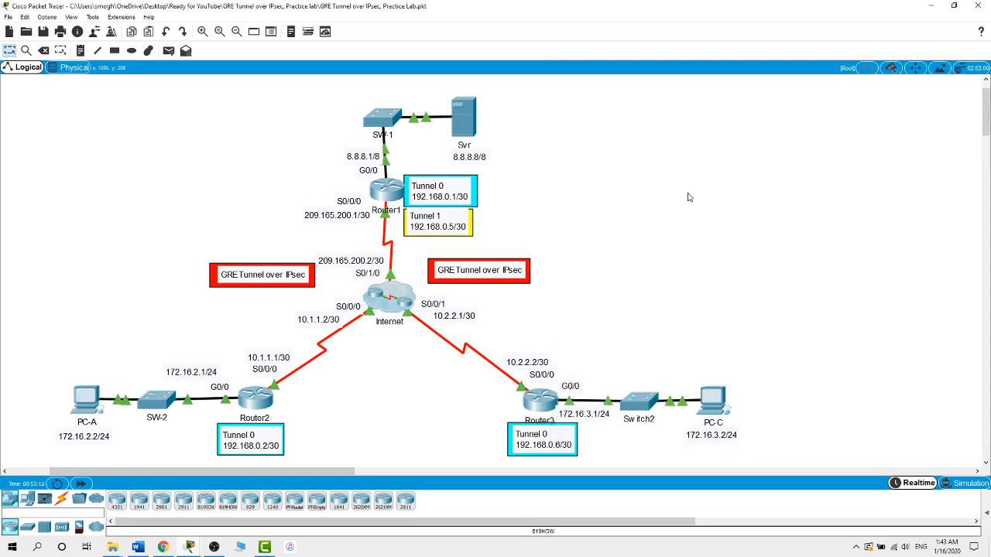